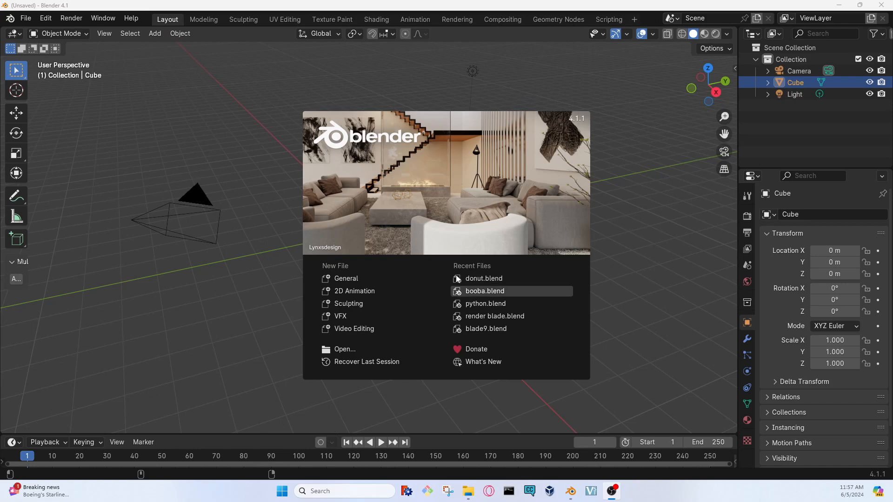
Dismiss the splash screen and select the default camera, cube and light in turn, ending on the light.
{"action": "left_click", "coordinate": [173, 139]}
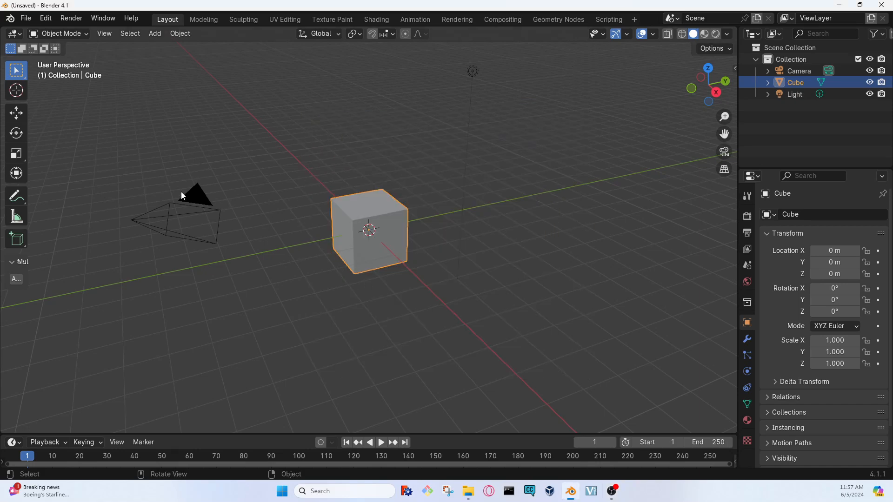
{"action": "left_click", "coordinate": [168, 221]}
{"action": "left_click", "coordinate": [369, 216]}
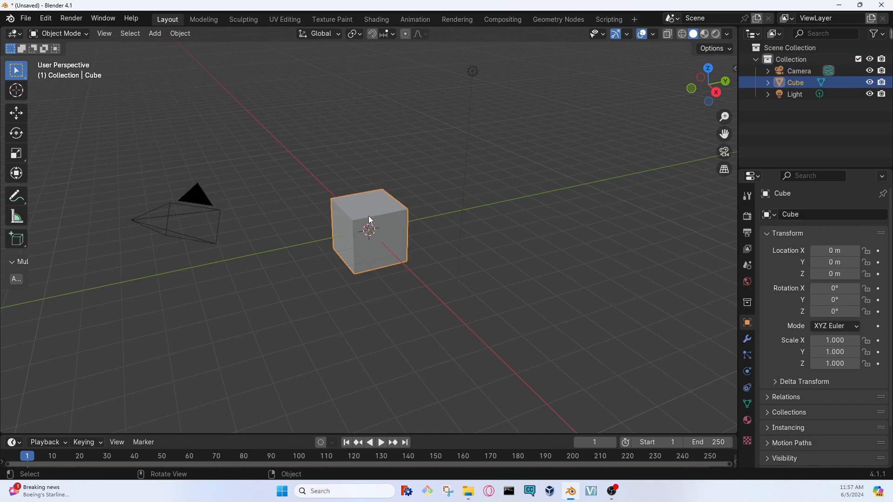
{"action": "left_click", "coordinate": [474, 71]}
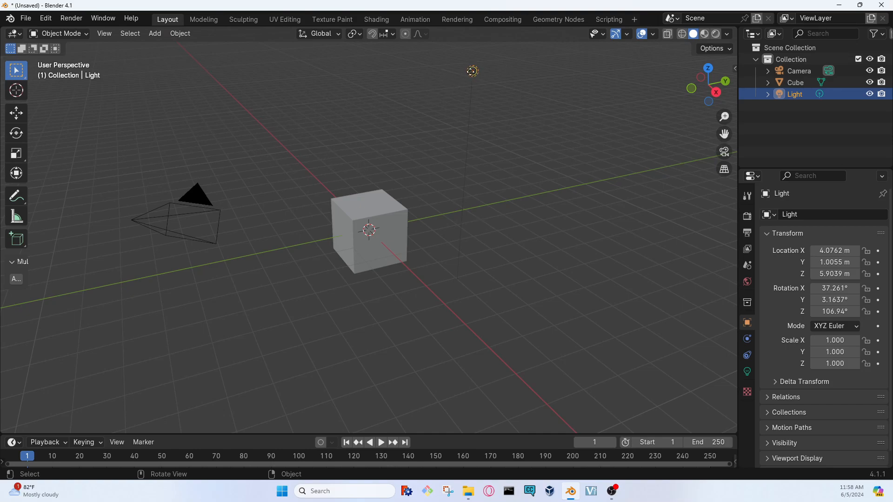
{"action": "left_click", "coordinate": [348, 228]}
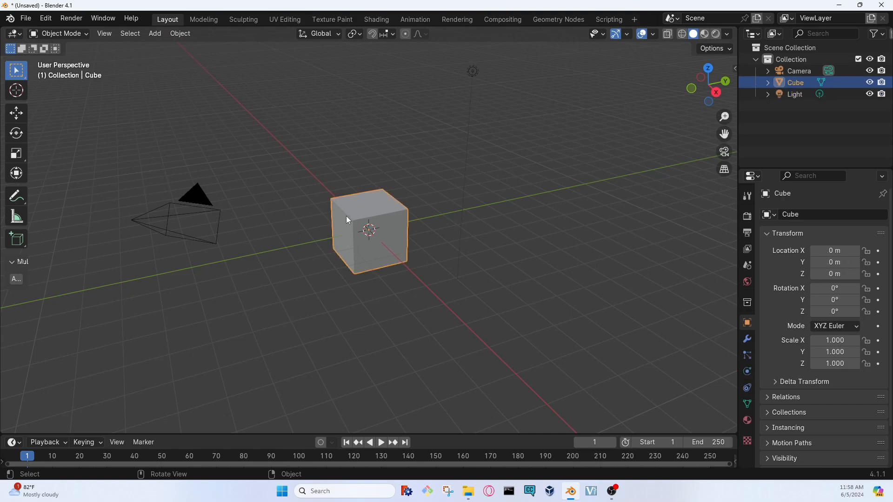
{"action": "left_click", "coordinate": [472, 71]}
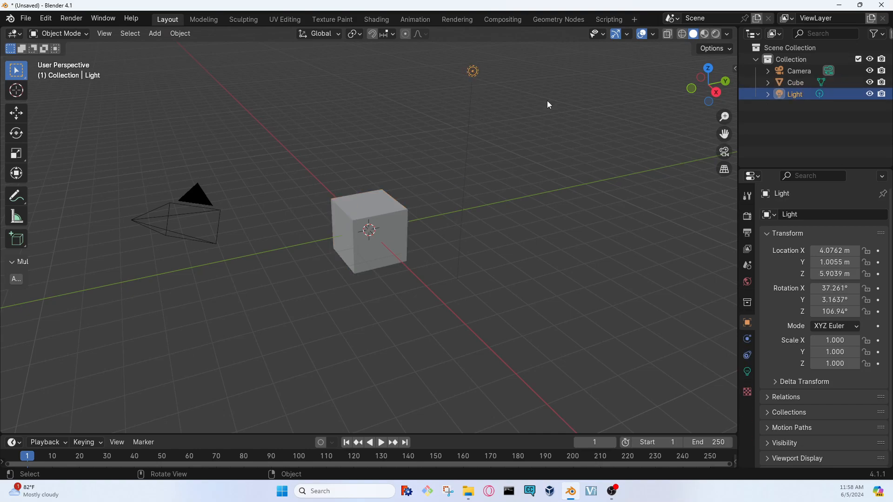
Show the light's data properties and compare them with the cube's by switching the selection between the two.
{"action": "left_click", "coordinate": [748, 373]}
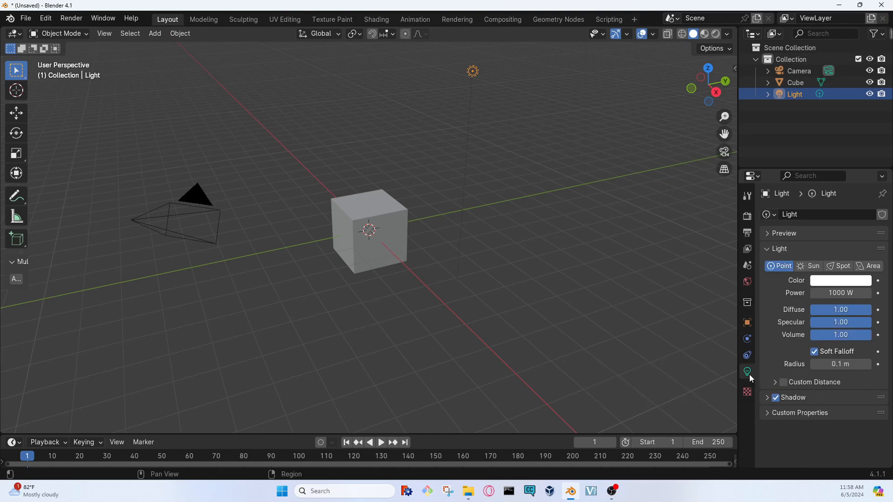
{"action": "left_click", "coordinate": [367, 211]}
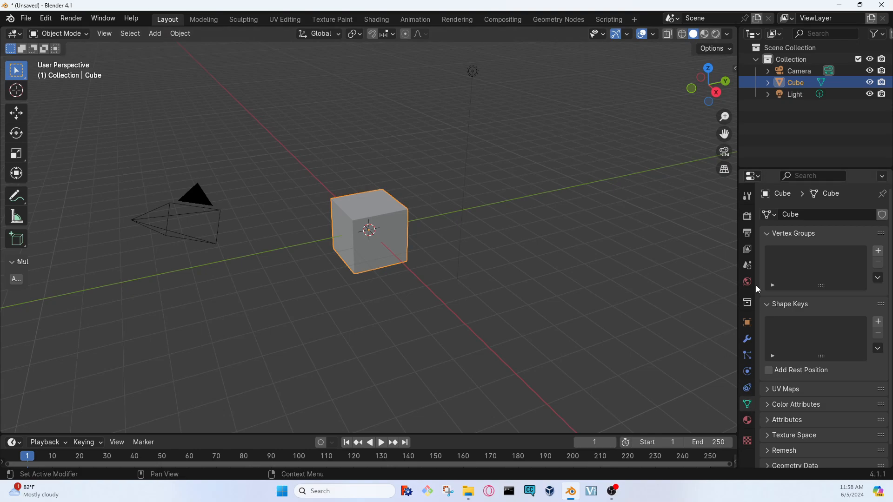
{"action": "left_click", "coordinate": [472, 73]}
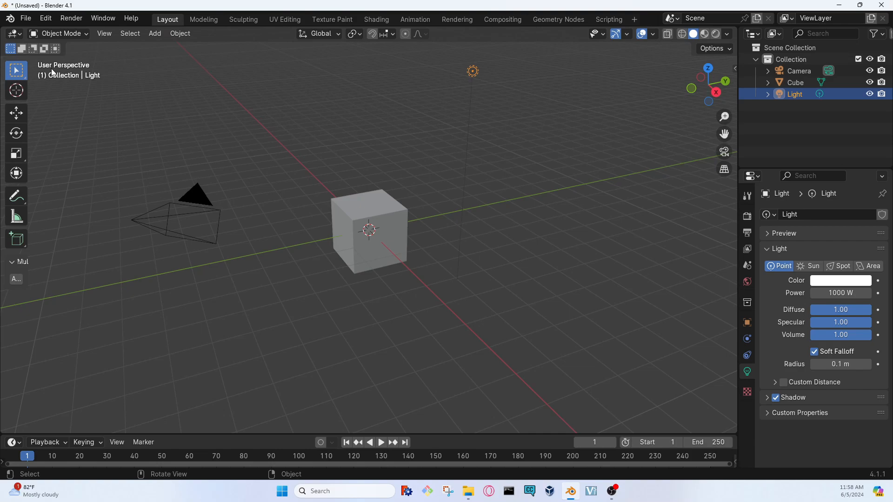
Look through the list of available editor types for the screen areas without changing any, and deselect the light.
{"action": "left_click", "coordinate": [16, 37]}
{"action": "left_click", "coordinate": [754, 34]}
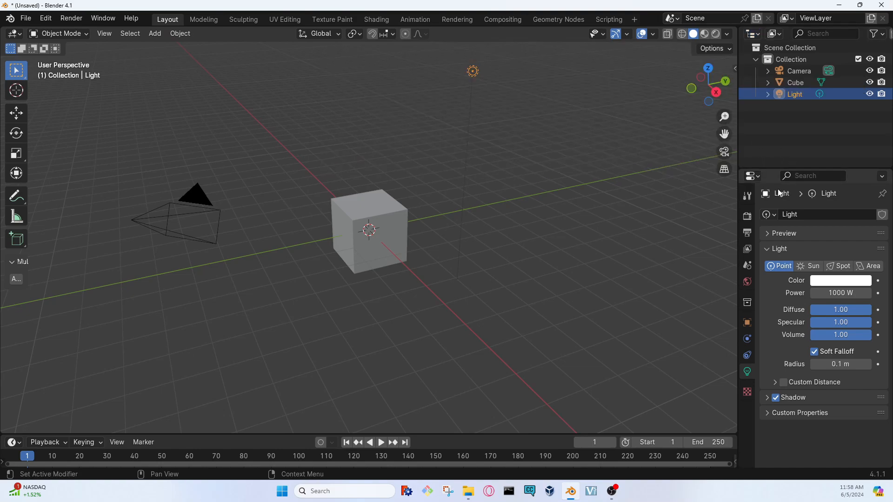
{"action": "left_click", "coordinate": [752, 176]}
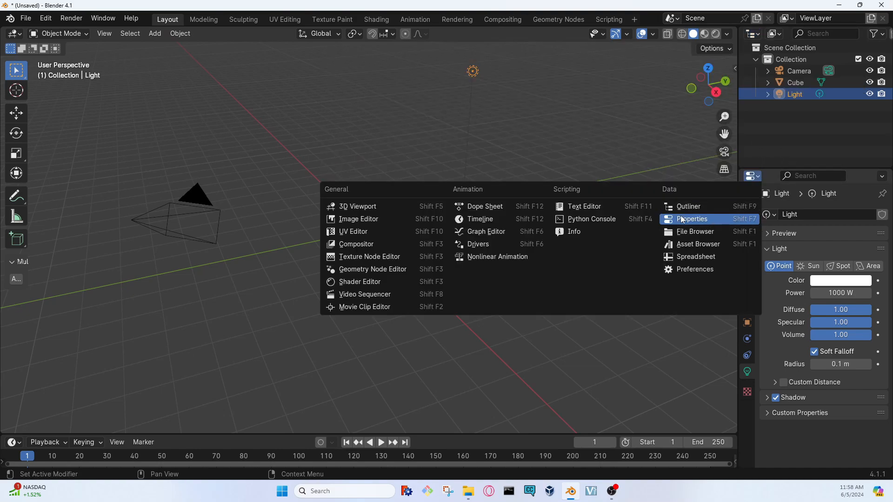
{"action": "left_click", "coordinate": [613, 135]}
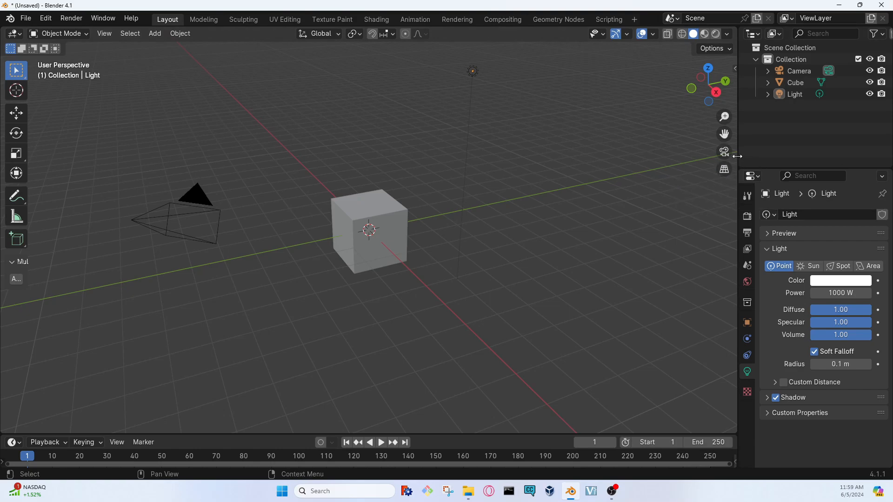
Slightly widen the Outliner and Properties areas, and shrink the timeline to its header to enlarge the 3D viewport.
{"action": "mouse_move", "coordinate": [738, 167]}
{"action": "left_mouse_down"}
{"action": "mouse_move", "coordinate": [569, 174]}
{"action": "mouse_move", "coordinate": [726, 181]}
{"action": "mouse_move", "coordinate": [728, 148]}
{"action": "mouse_move", "coordinate": [726, 170]}
{"action": "left_mouse_up"}
{"action": "left_click_drag", "start_coordinate": [684, 150], "coordinate": [729, 163]}
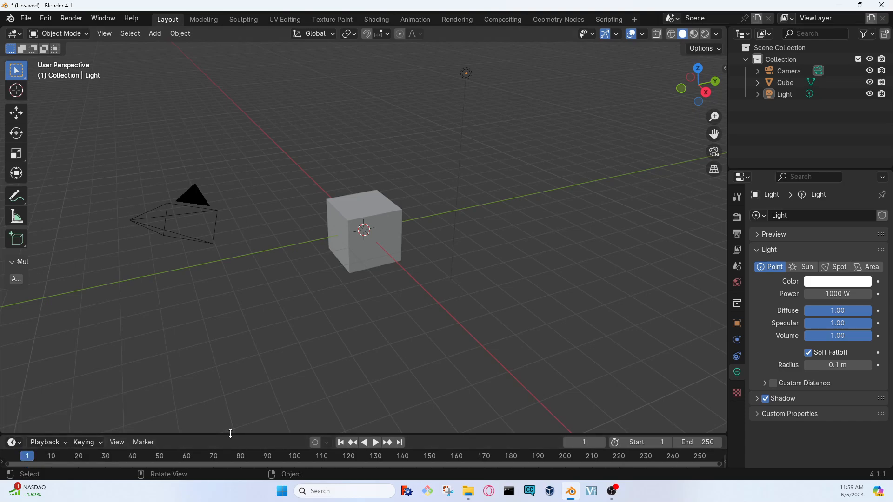
{"action": "left_click_drag", "start_coordinate": [230, 433], "coordinate": [229, 455]}
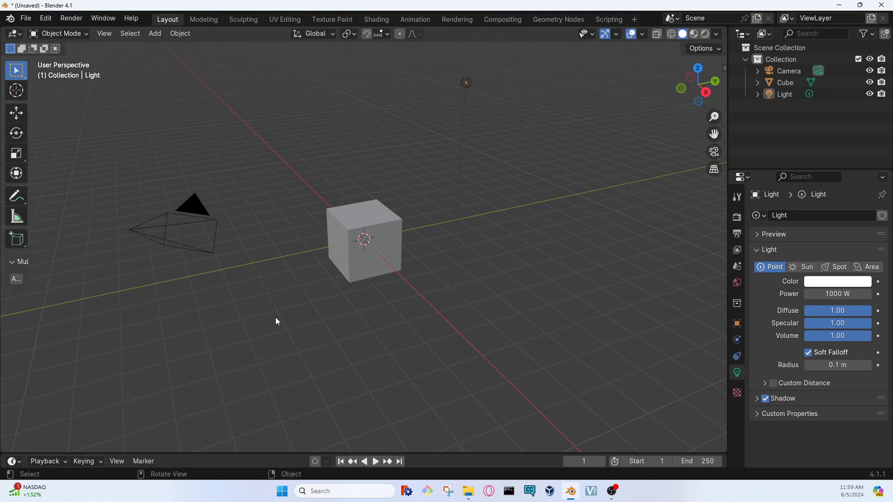
Open and collapse the 3D viewport's sidebar twice.
{"action": "left_click", "coordinate": [726, 69]}
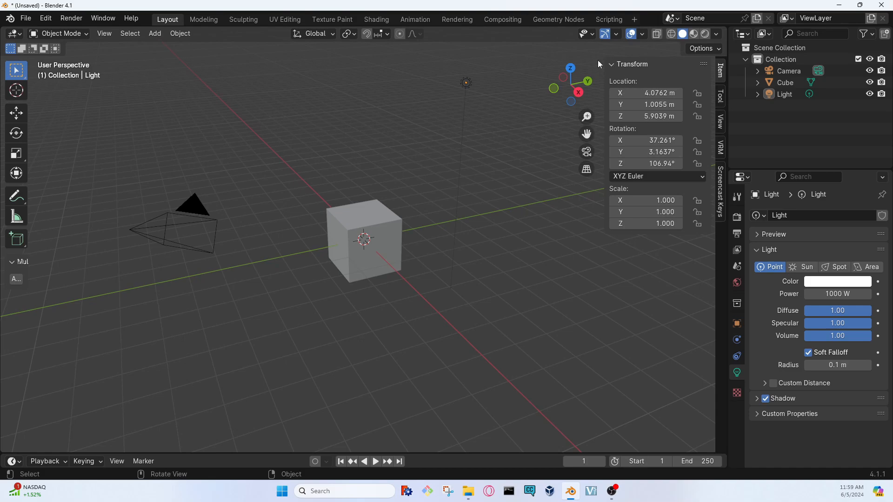
{"action": "left_click_drag", "start_coordinate": [605, 60], "coordinate": [754, 68]}
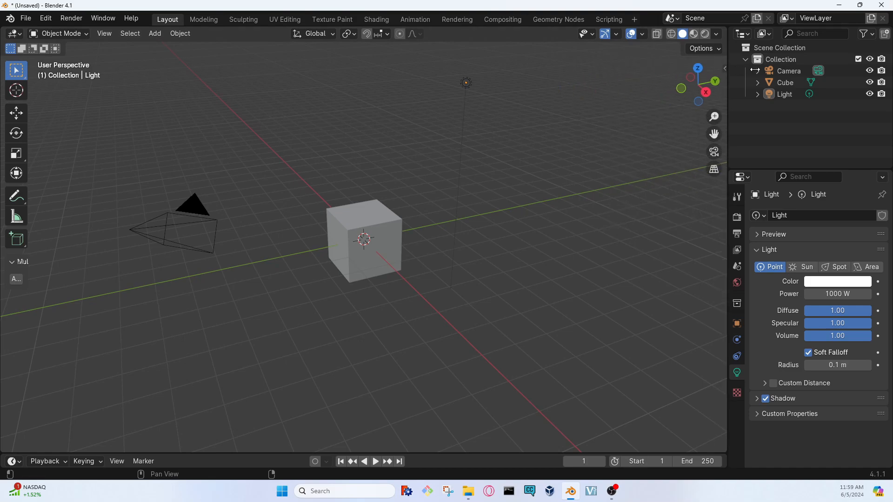
{"action": "left_click", "coordinate": [726, 70]}
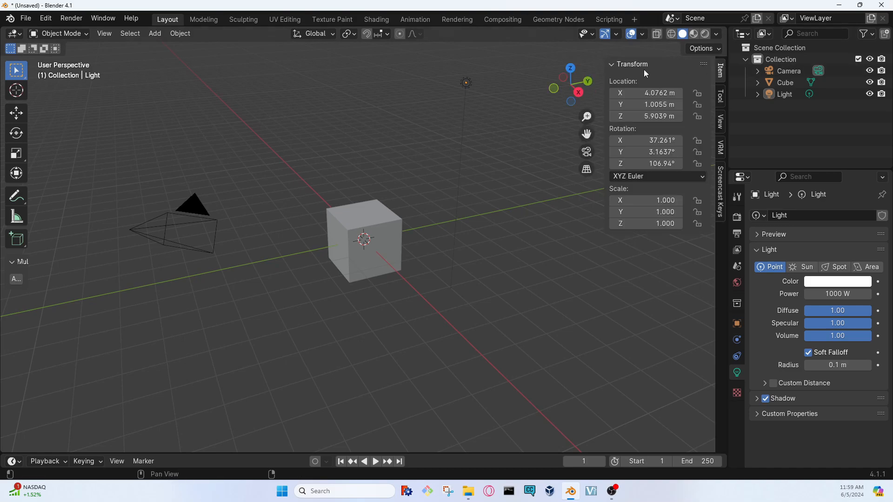
{"action": "left_click_drag", "start_coordinate": [600, 66], "coordinate": [724, 83]}
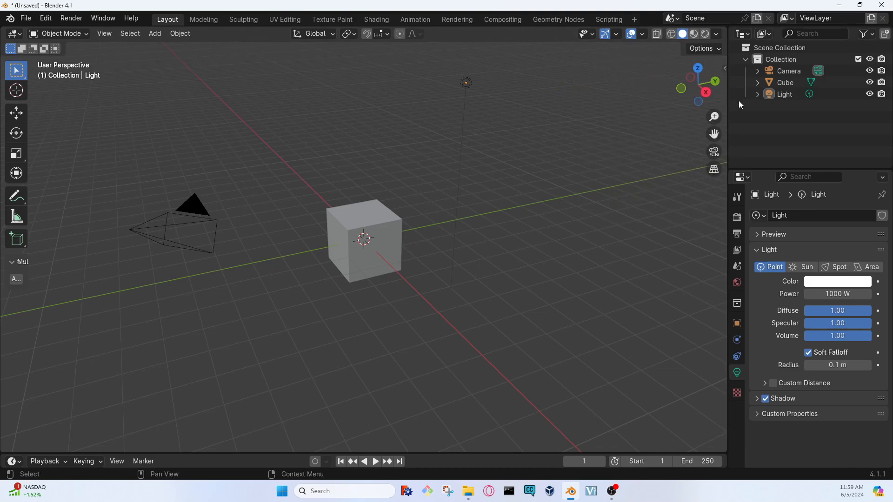
Open the viewport sidebar on the Screencast Keys settings, and narrow it until only its category names remain.
{"action": "left_click", "coordinate": [724, 68]}
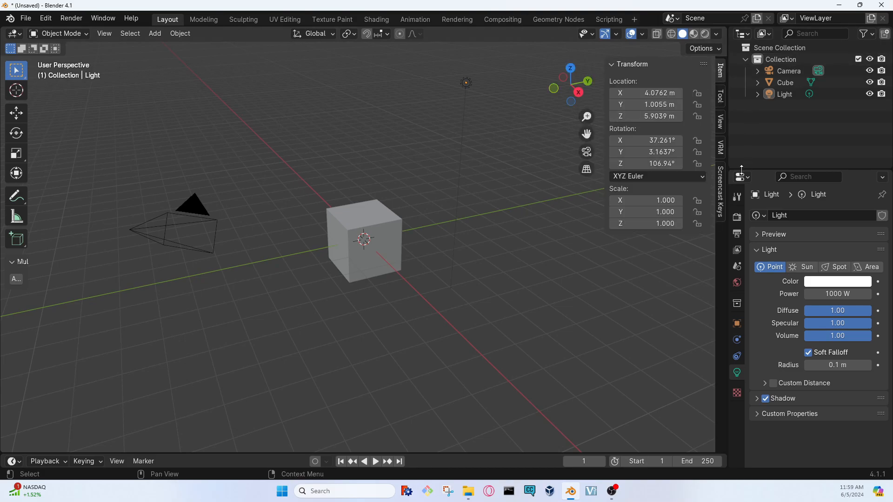
{"action": "left_click", "coordinate": [720, 191]}
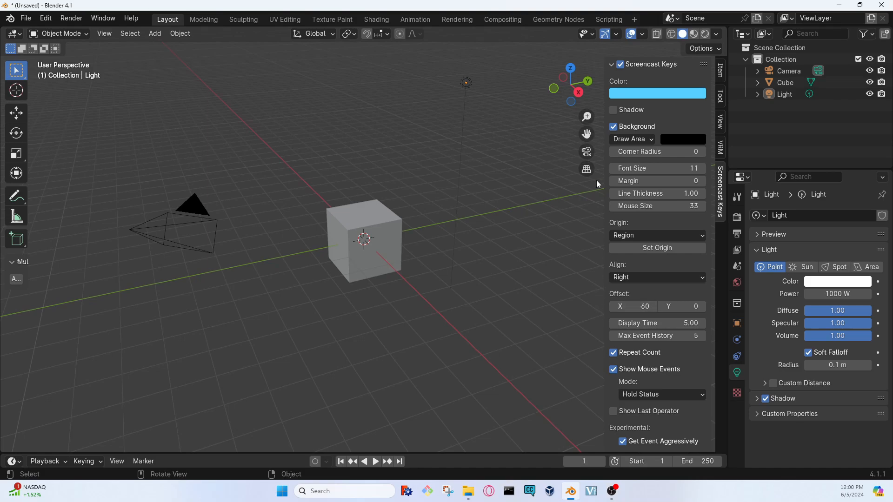
{"action": "left_click_drag", "start_coordinate": [606, 70], "coordinate": [707, 87]}
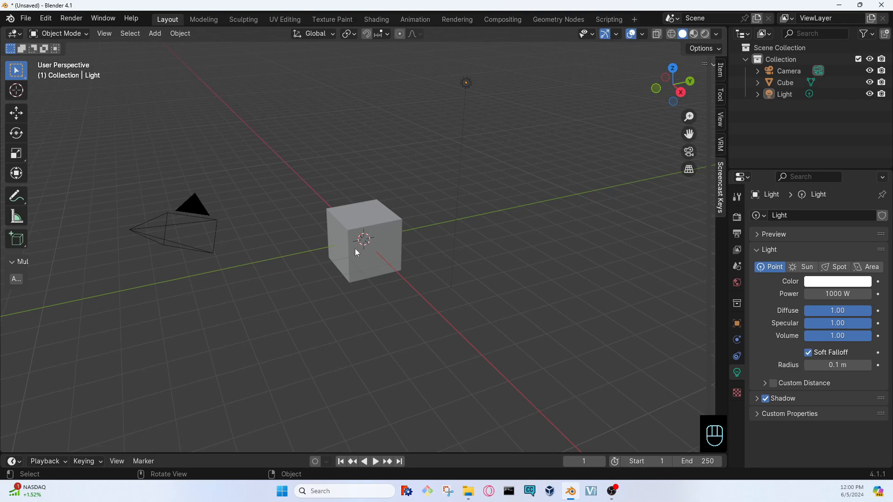
Zoom in close on the cube and back out until the cube, camera and light are all in view.
{"action": "scroll", "coordinate": [356, 248], "scroll_direction": "up", "scroll_amount": 10}
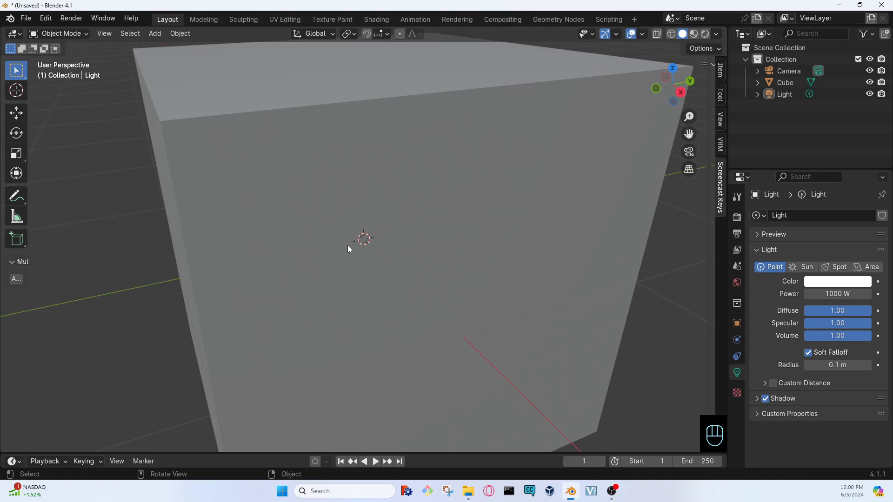
{"action": "scroll", "coordinate": [348, 246], "scroll_direction": "down", "scroll_amount": 12}
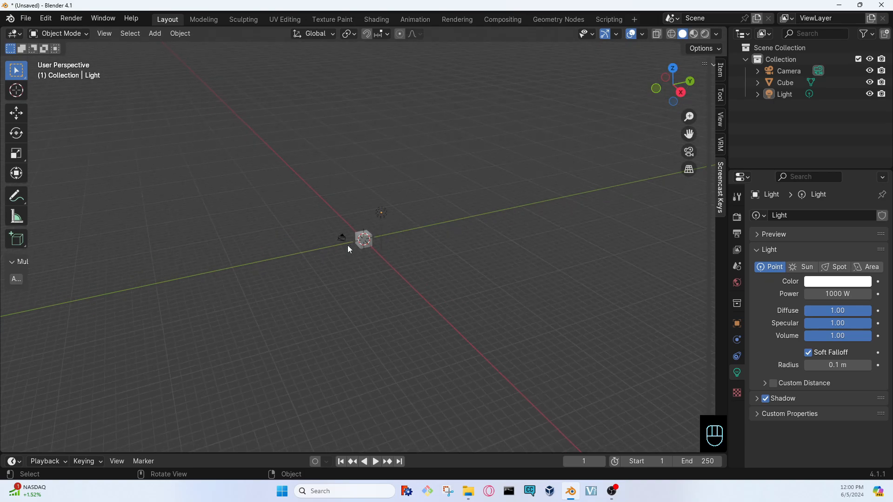
{"action": "scroll", "coordinate": [347, 244], "scroll_direction": "up", "scroll_amount": 12}
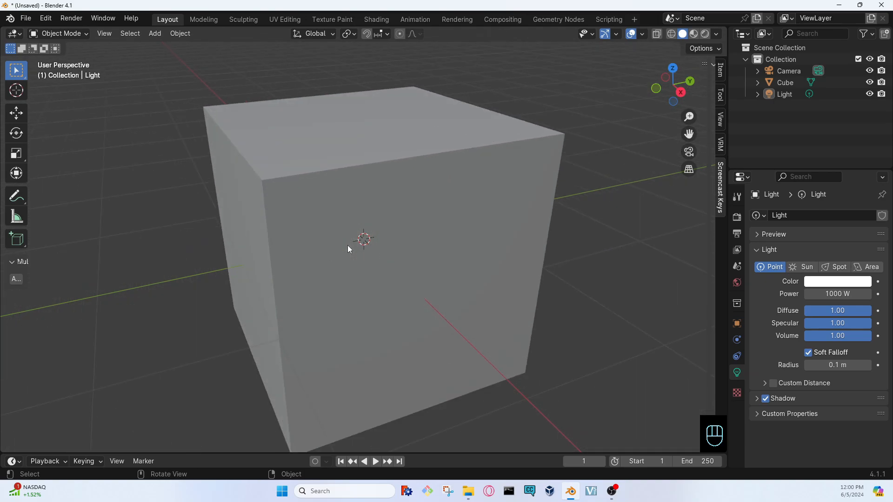
{"action": "scroll", "coordinate": [347, 245], "scroll_direction": "down", "scroll_amount": 3}
{"action": "scroll", "coordinate": [348, 248], "scroll_direction": "down", "scroll_amount": 4}
{"action": "scroll", "coordinate": [348, 248], "scroll_direction": "down", "scroll_amount": 2}
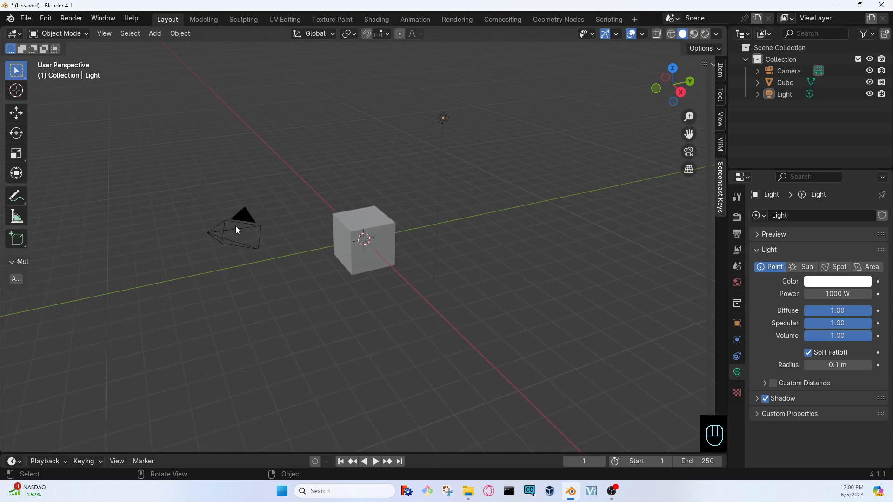
Select the camera and frame the view on it, zooming out and in around it.
{"action": "left_click", "coordinate": [224, 233]}
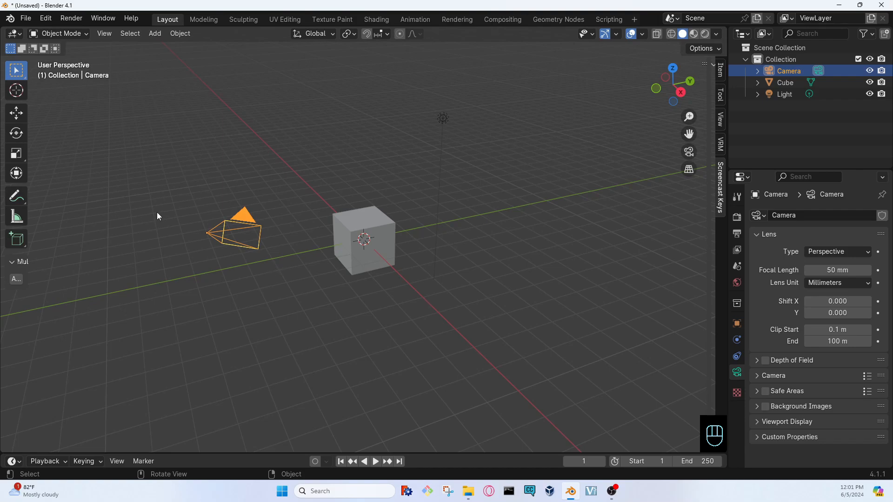
{"action": "key", "text": "KP_Decimal"}
{"action": "scroll", "coordinate": [390, 264], "scroll_direction": "down", "scroll_amount": 2}
{"action": "scroll", "coordinate": [384, 258], "scroll_direction": "up", "scroll_amount": 2}
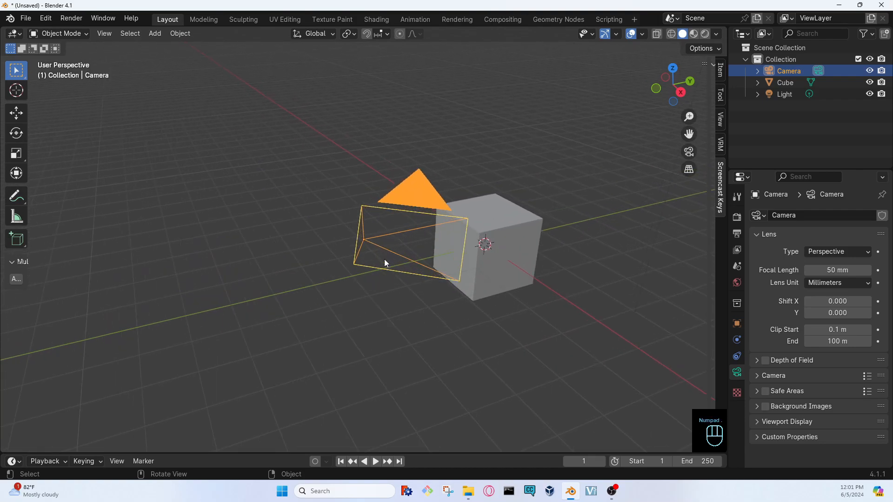
{"action": "scroll", "coordinate": [385, 255], "scroll_direction": "down", "scroll_amount": 4}
{"action": "scroll", "coordinate": [384, 255], "scroll_direction": "up", "scroll_amount": 3}
{"action": "scroll", "coordinate": [384, 255], "scroll_direction": "up", "scroll_amount": 2}
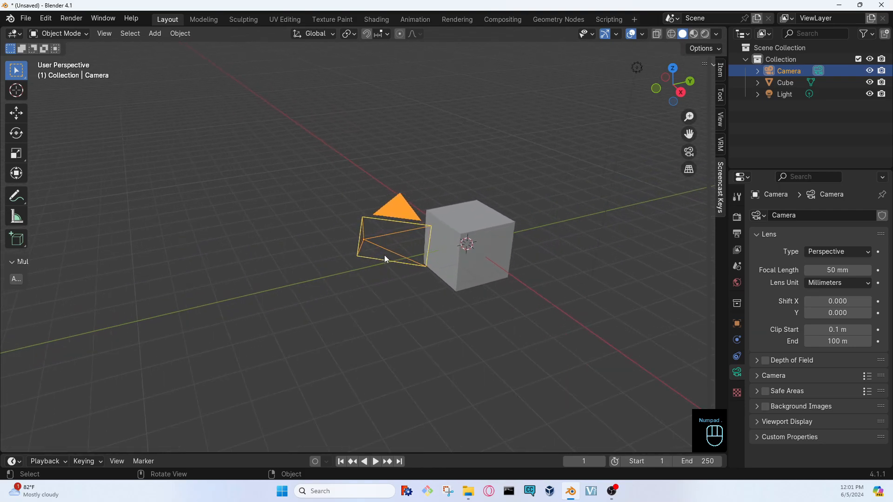
Select the cube and frame the view on it, zooming in and out around it.
{"action": "left_click", "coordinate": [484, 245]}
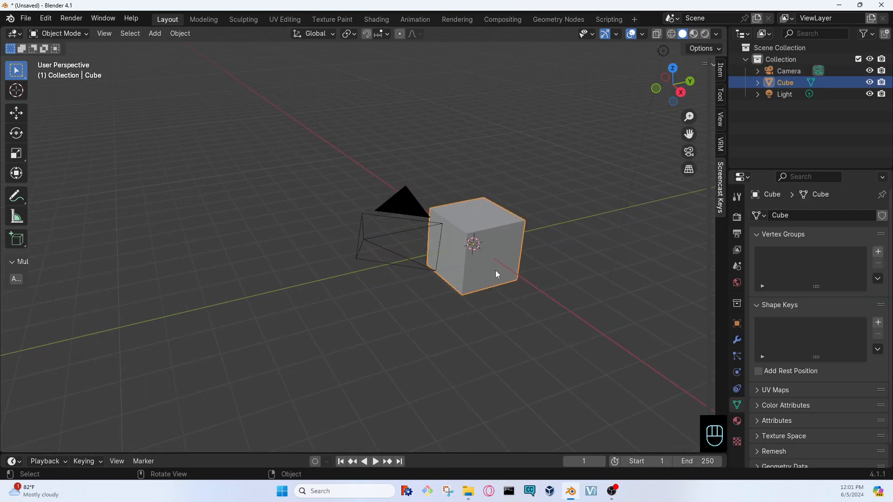
{"action": "key", "text": "KP_Decimal"}
{"action": "scroll", "coordinate": [446, 266], "scroll_direction": "down", "scroll_amount": 4}
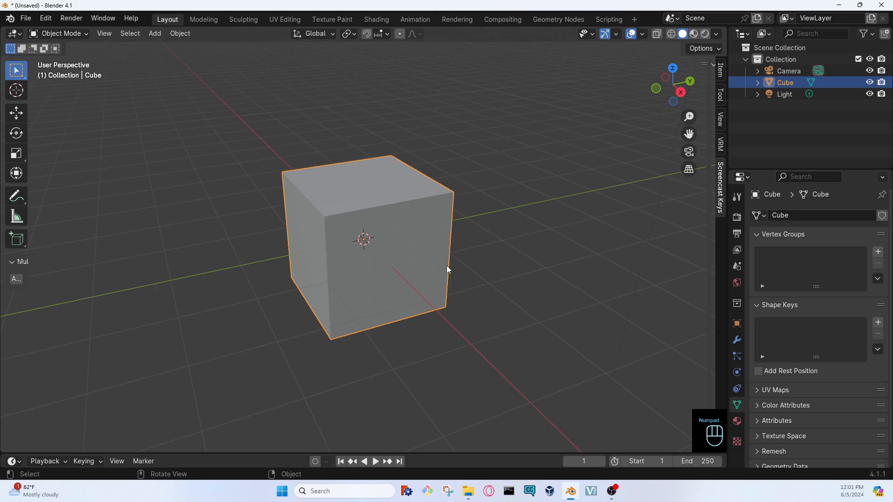
{"action": "scroll", "coordinate": [447, 268], "scroll_direction": "down", "scroll_amount": 1}
{"action": "scroll", "coordinate": [447, 268], "scroll_direction": "up", "scroll_amount": 2}
{"action": "scroll", "coordinate": [447, 267], "scroll_direction": "down", "scroll_amount": 6}
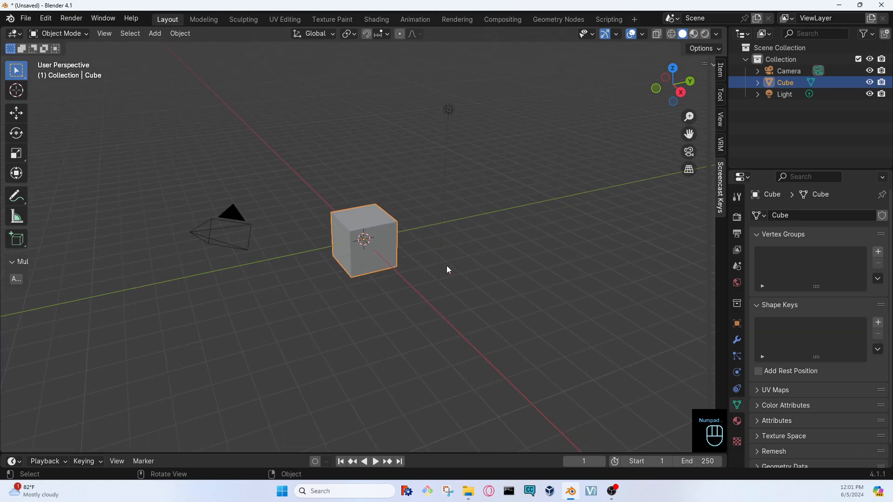
Select the light and frame the view on it, zooming out and orbiting around it.
{"action": "left_click", "coordinate": [456, 109]}
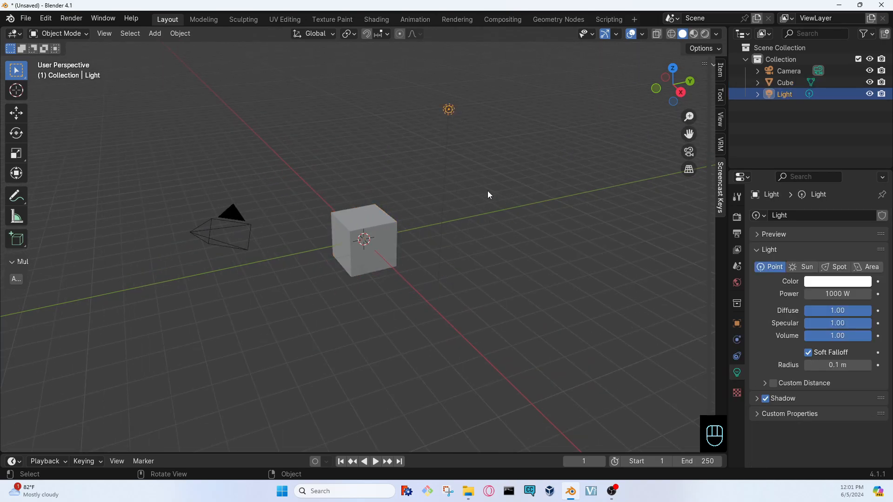
{"action": "key", "text": "KP_Decimal"}
{"action": "scroll", "coordinate": [367, 256], "scroll_direction": "down", "scroll_amount": 3}
{"action": "scroll", "coordinate": [367, 255], "scroll_direction": "up", "scroll_amount": 3}
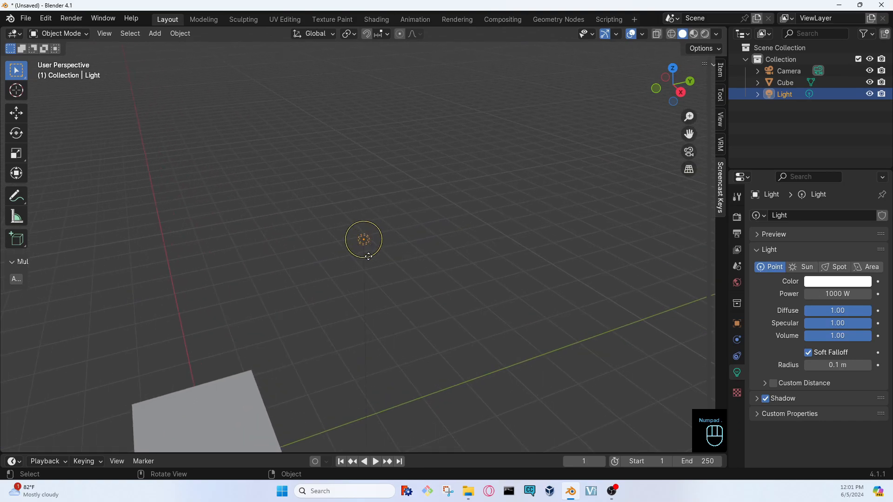
{"action": "scroll", "coordinate": [367, 256], "scroll_direction": "down", "scroll_amount": 4}
{"action": "middle_click_drag", "start_coordinate": [194, 371], "coordinate": [177, 293]}
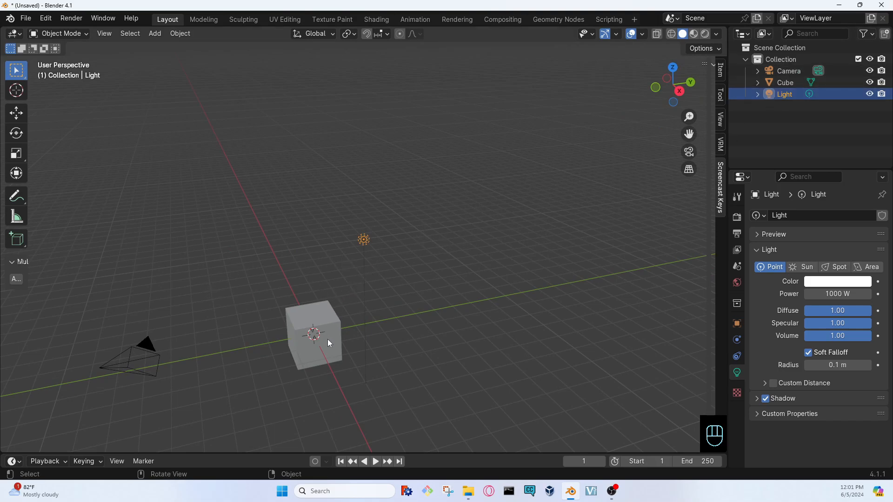
Select the camera again and center the view on it.
{"action": "left_click", "coordinate": [128, 369]}
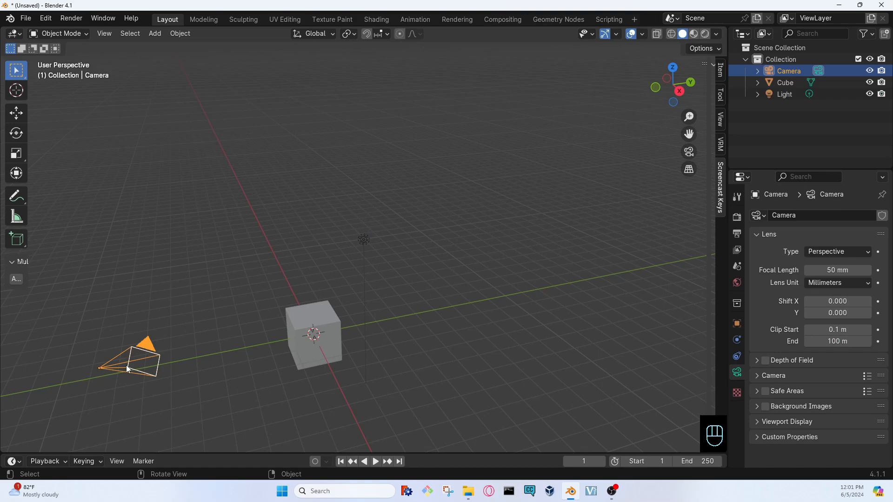
{"action": "key", "text": "KP_Decimal"}
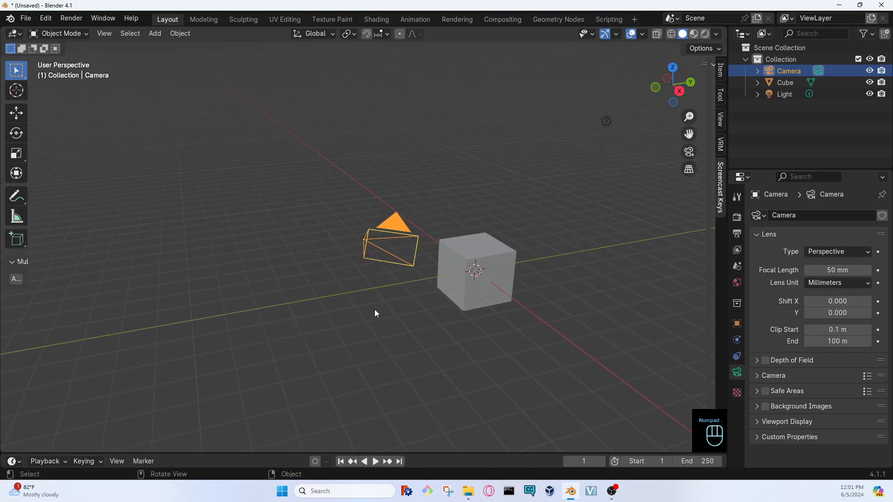
Select the cube, frame the view on it, and orbit around it from a zoomed-out distance.
{"action": "left_click", "coordinate": [494, 264]}
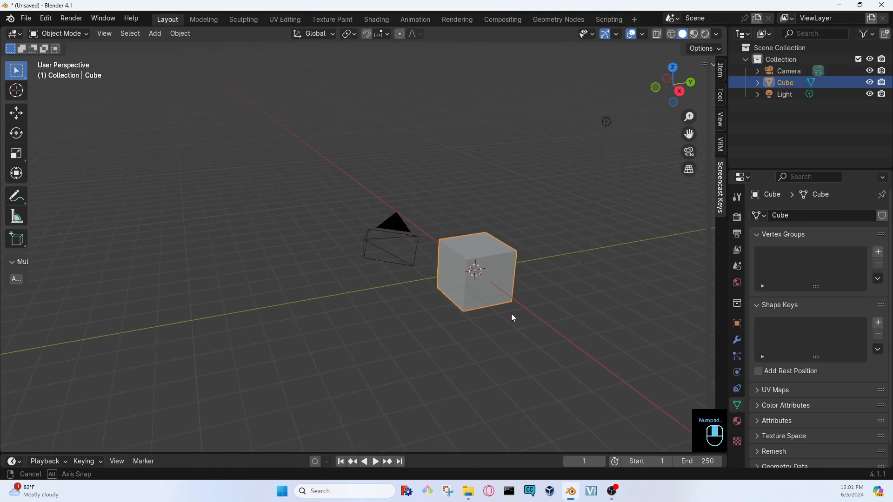
{"action": "middle_click_drag", "start_coordinate": [511, 313], "coordinate": [439, 257]}
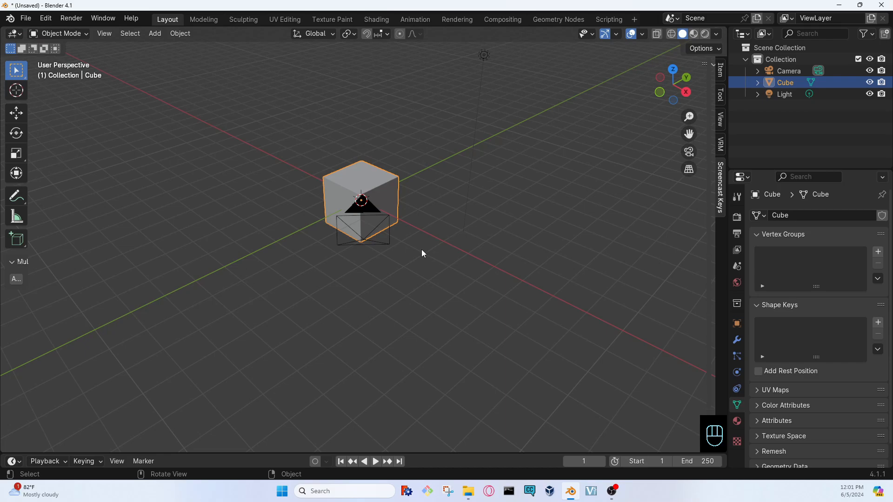
{"action": "key", "text": "KP_Decimal"}
{"action": "scroll", "coordinate": [524, 277], "scroll_direction": "down", "scroll_amount": 5}
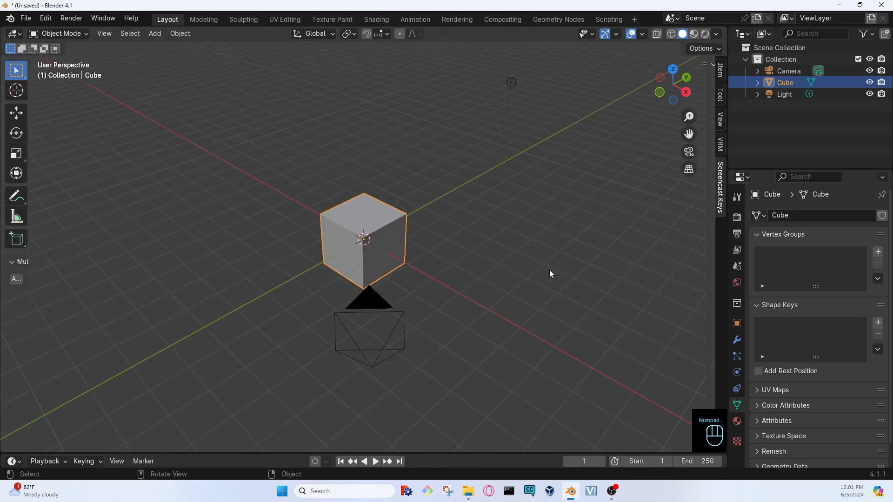
{"action": "middle_click_drag", "start_coordinate": [614, 281], "coordinate": [372, 377]}
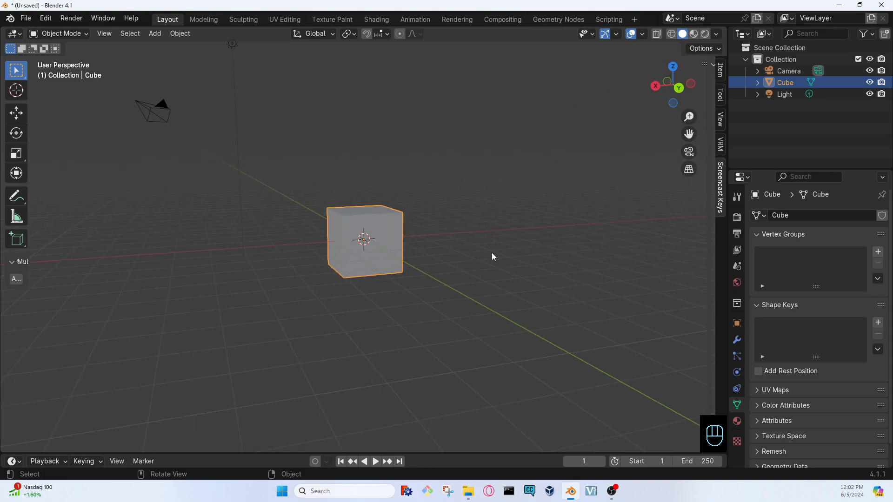
{"action": "middle_click_drag", "start_coordinate": [479, 245], "coordinate": [471, 237]}
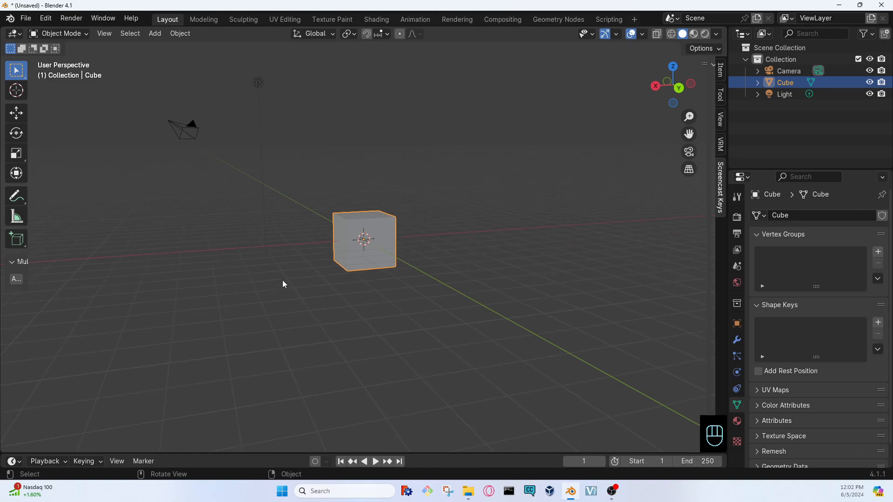
Pan the viewport away from the cube and orbit it to look down on the scene.
{"action": "key", "text": "shift"}
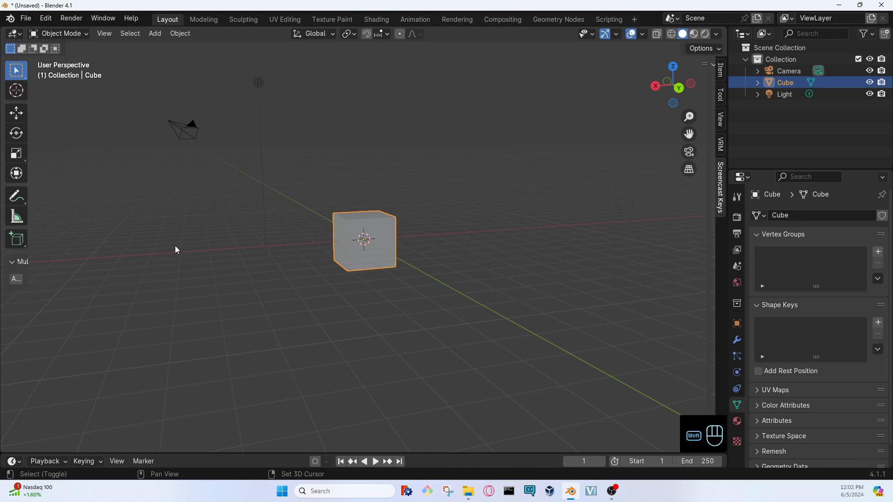
{"action": "middle_click_drag", "start_coordinate": [175, 249], "coordinate": [406, 211], "text": "shift"}
{"action": "middle_click_drag", "start_coordinate": [239, 212], "coordinate": [256, 273]}
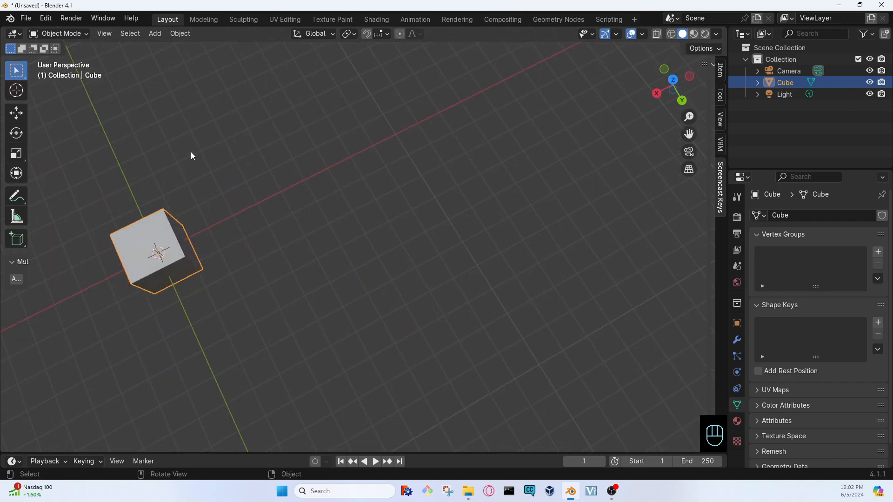
{"action": "middle_click_drag", "start_coordinate": [190, 147], "coordinate": [182, 90], "text": "shift"}
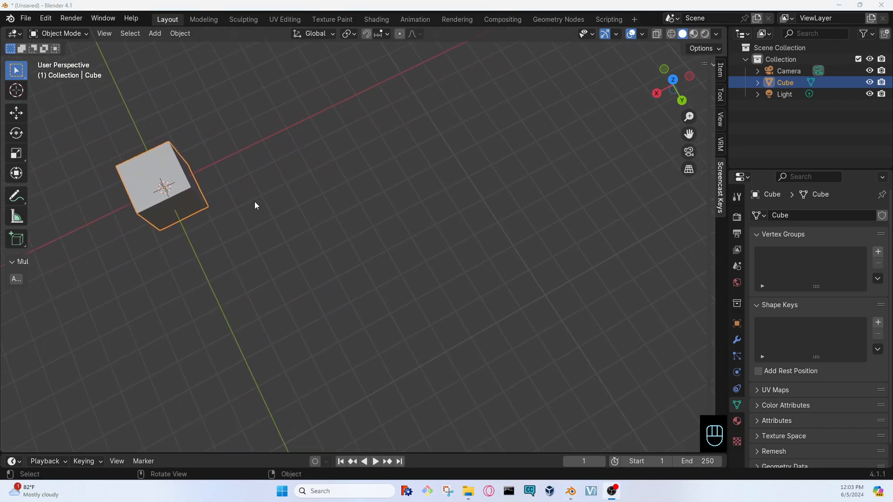
Select the cube and frame the view on it again, orbiting around it and zooming until the camera and light are in view.
{"action": "left_click", "coordinate": [151, 157]}
{"action": "key", "text": "KP_Decimal"}
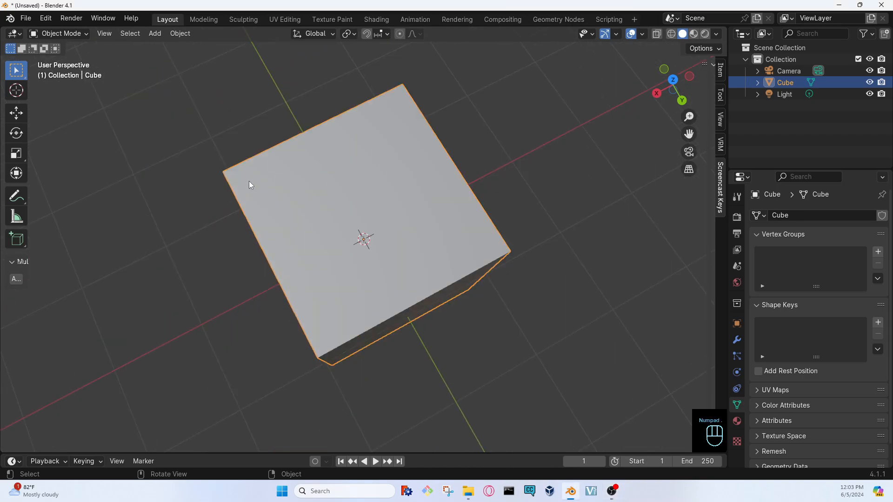
{"action": "scroll", "coordinate": [326, 223], "scroll_direction": "down", "scroll_amount": 5}
{"action": "middle_click_drag", "start_coordinate": [389, 263], "coordinate": [311, 214]}
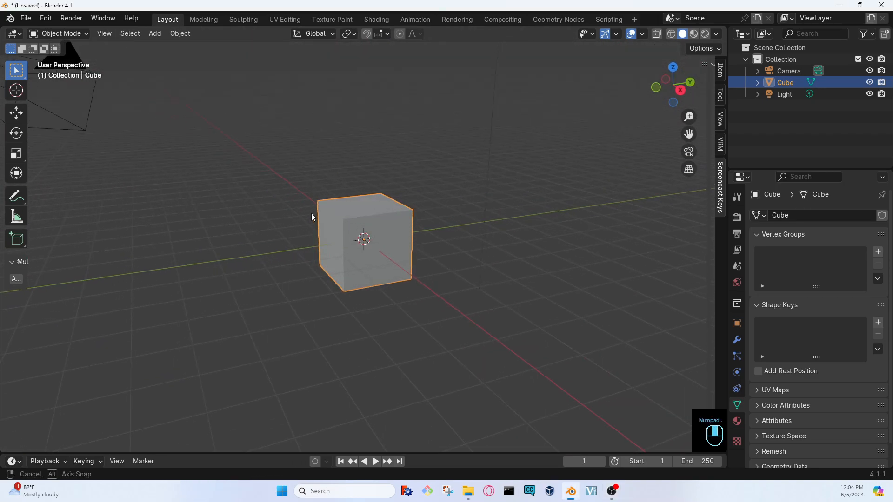
{"action": "scroll", "coordinate": [311, 213], "scroll_direction": "down", "scroll_amount": 4}
{"action": "scroll", "coordinate": [314, 216], "scroll_direction": "up", "scroll_amount": 1}
{"action": "scroll", "coordinate": [315, 216], "scroll_direction": "up", "scroll_amount": 1}
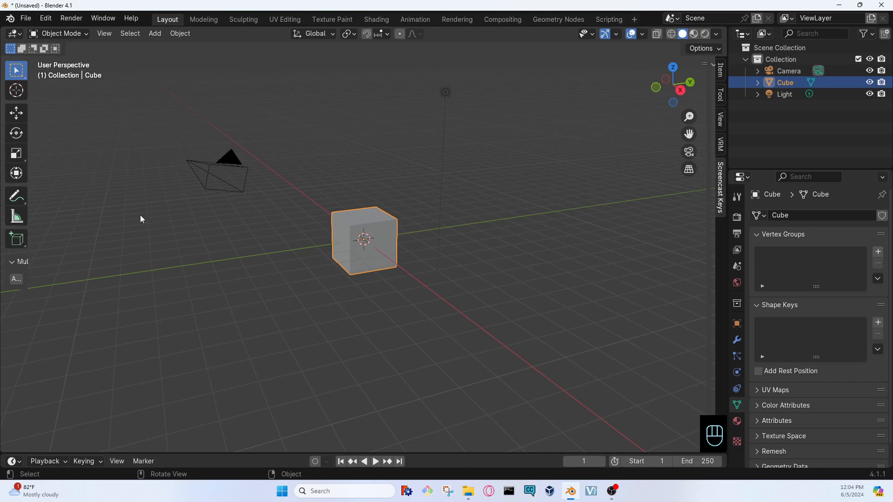
{"action": "middle_click_drag", "start_coordinate": [259, 257], "coordinate": [238, 263]}
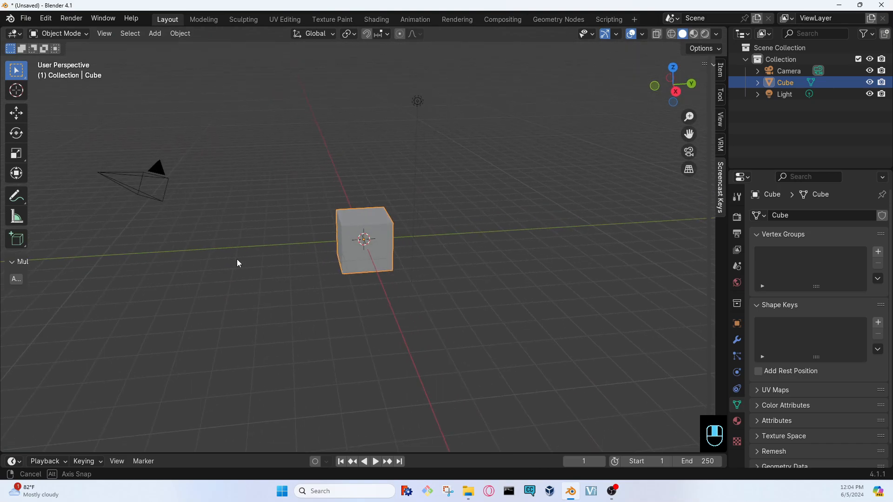
{"action": "middle_click_drag", "start_coordinate": [237, 263], "coordinate": [237, 263]}
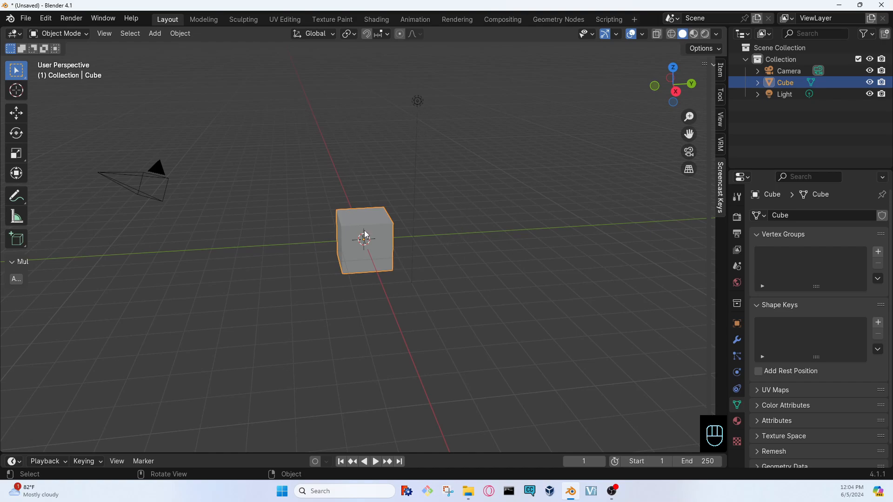
Move the cube freely around the scene twice, close up and from a distant top-like view, returning it near the origin each time.
{"action": "key", "text": "g"}
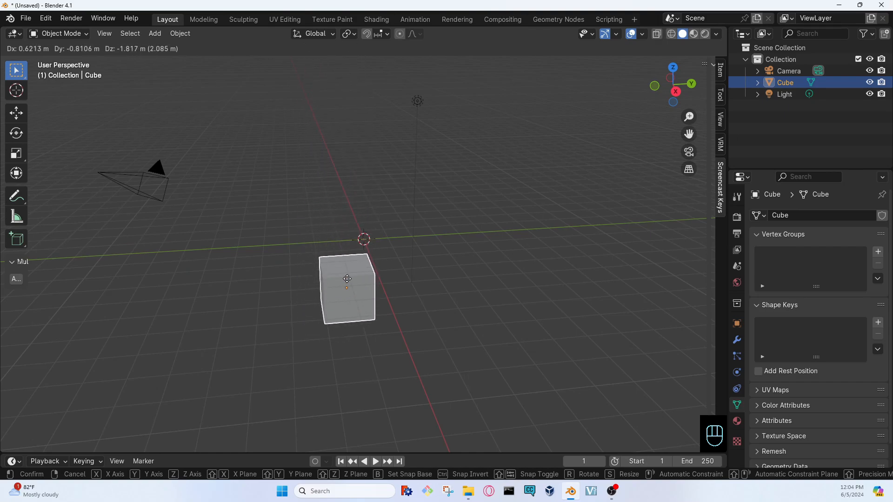
{"action": "left_click", "coordinate": [366, 239]}
{"action": "middle_click_drag", "start_coordinate": [366, 239], "coordinate": [364, 214]}
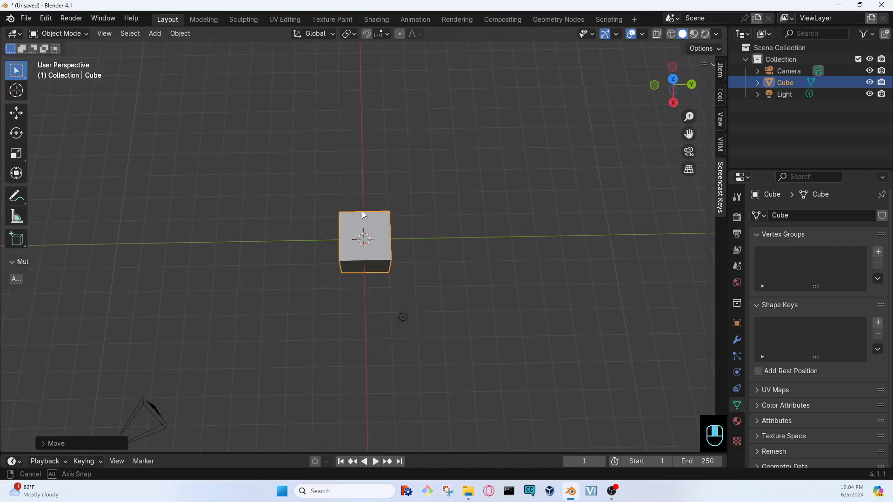
{"action": "scroll", "coordinate": [363, 215], "scroll_direction": "down", "scroll_amount": 8}
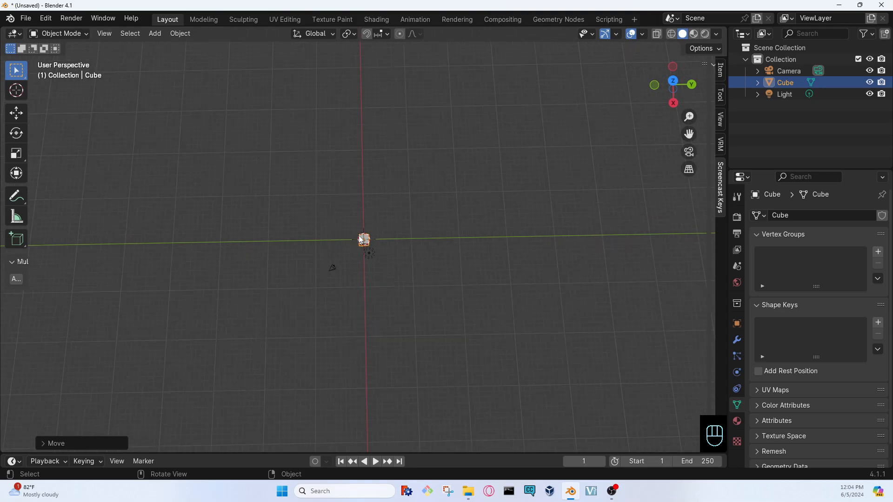
{"action": "key", "text": "g"}
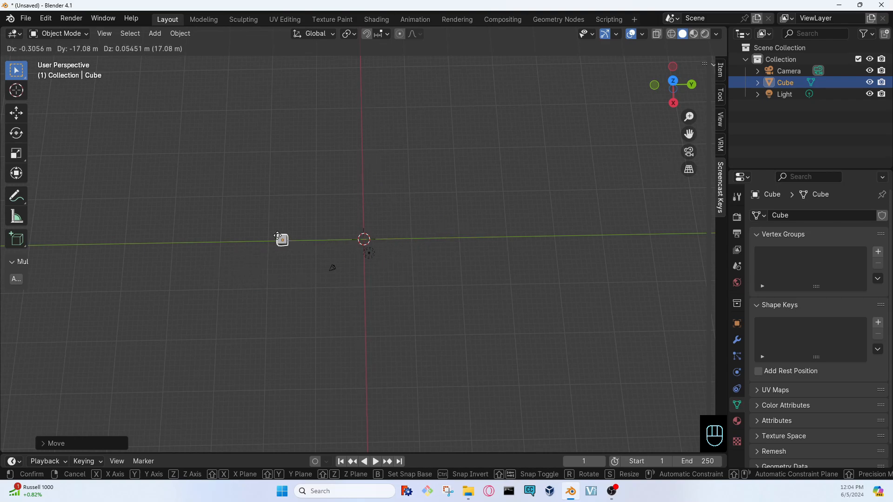
{"action": "left_click", "coordinate": [361, 232]}
Move the cube freely about 11 m away from the origin, toward the far end of the X axis.
{"action": "middle_click_drag", "start_coordinate": [418, 271], "coordinate": [652, 194]}
{"action": "middle_click_drag", "start_coordinate": [572, 225], "coordinate": [371, 265]}
{"action": "scroll", "coordinate": [370, 264], "scroll_direction": "up", "scroll_amount": 5}
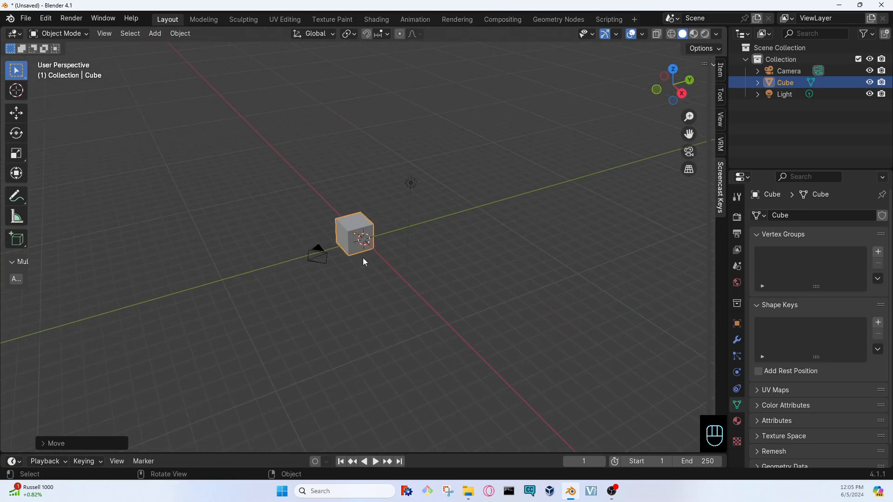
{"action": "key", "text": "g"}
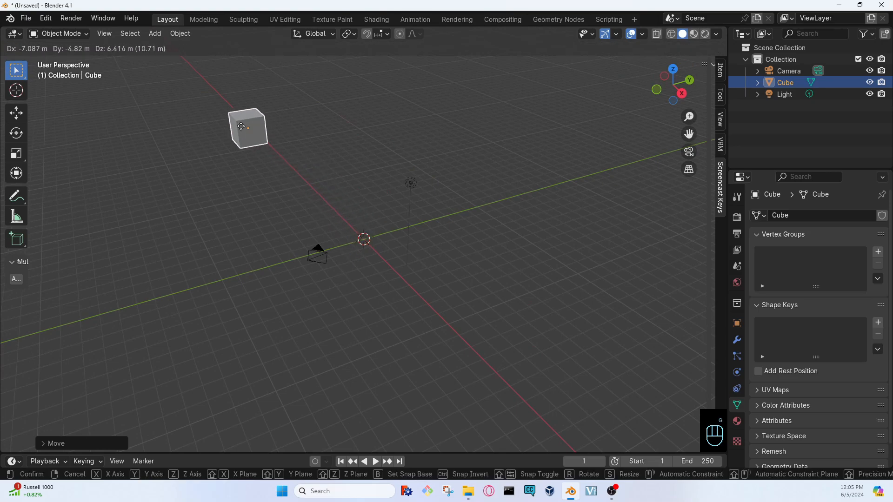
{"action": "left_click", "coordinate": [244, 130]}
Move the camera about 10 m away from the origin toward negative Y, and the light about 12 m away toward positive Y.
{"action": "left_click", "coordinate": [309, 255]}
{"action": "key", "text": "g"}
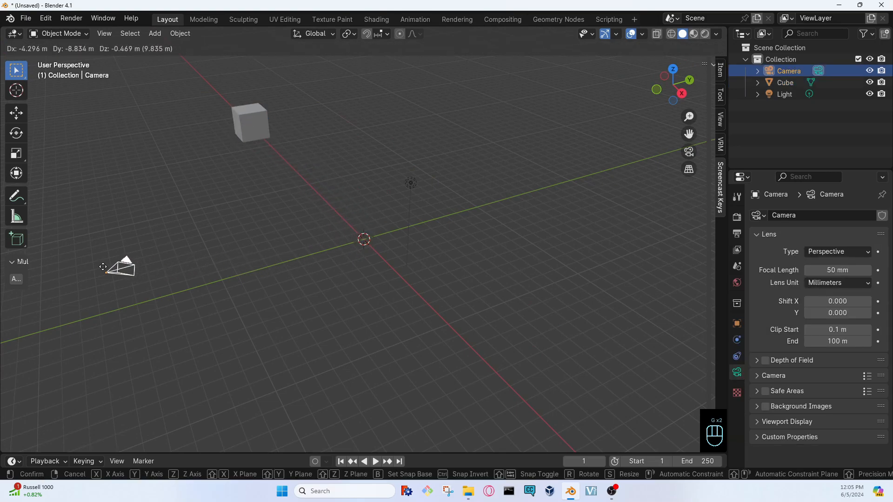
{"action": "left_click", "coordinate": [475, 164]}
{"action": "left_click", "coordinate": [411, 184]}
{"action": "key", "text": "g"}
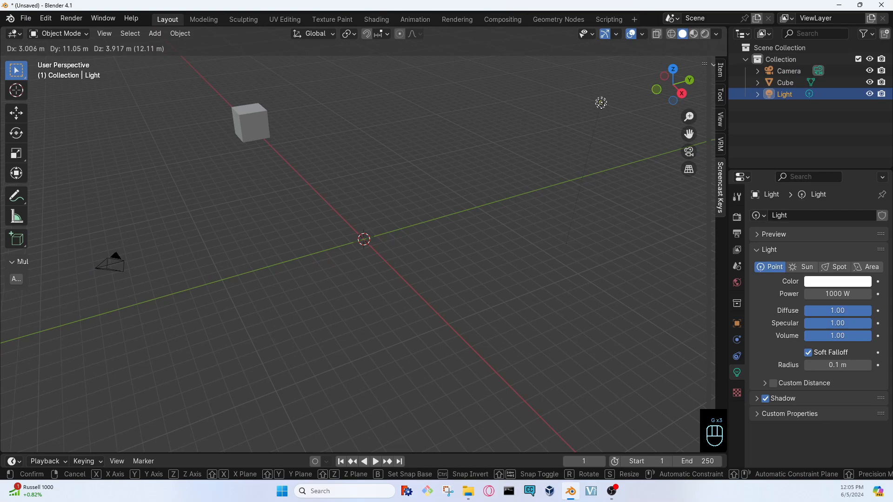
{"action": "left_click", "coordinate": [599, 113]}
Select the cube and move it freely back onto the origin.
{"action": "scroll", "coordinate": [442, 205], "scroll_direction": "down", "scroll_amount": 7}
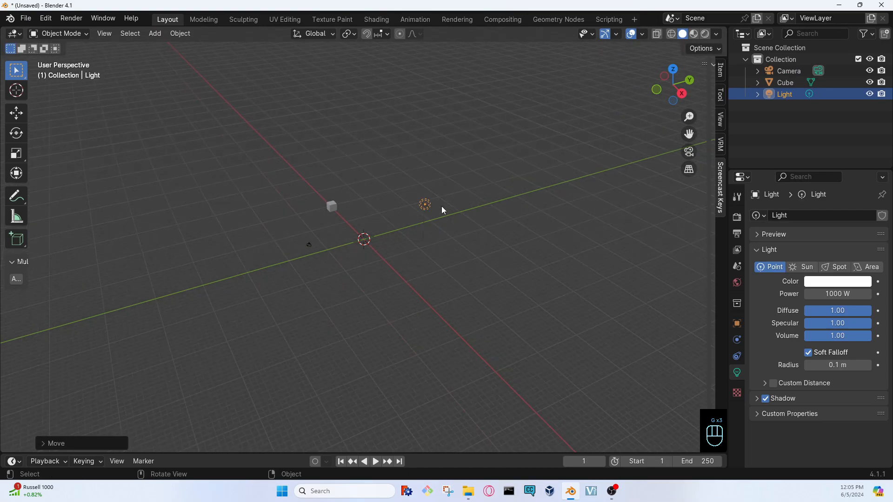
{"action": "scroll", "coordinate": [417, 238], "scroll_direction": "up", "scroll_amount": 6}
{"action": "left_click", "coordinate": [271, 139]}
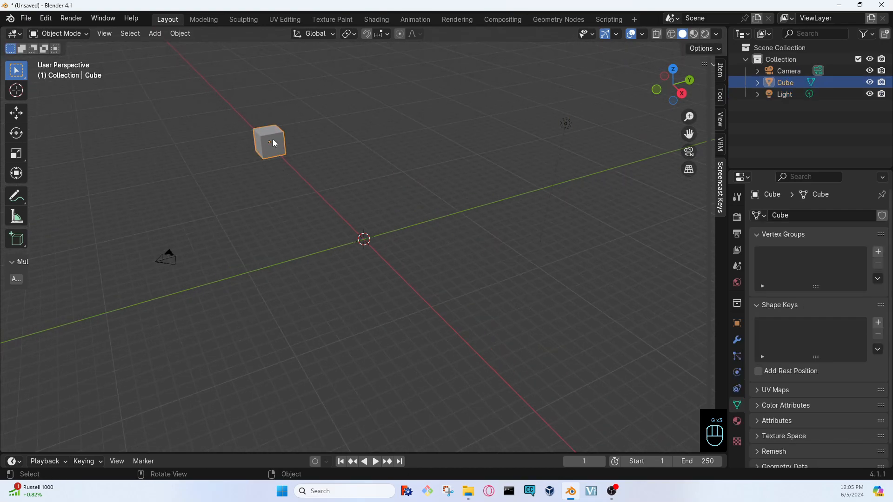
{"action": "key", "text": "g"}
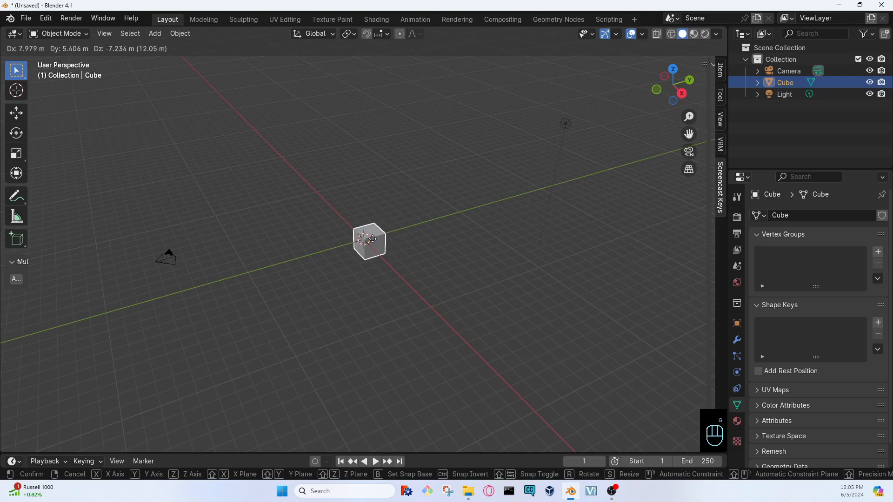
{"action": "left_click", "coordinate": [369, 233]}
Move the camera back beside the cube near the Y axis, and bring the light back closer to the cube on the opposite side.
{"action": "left_click", "coordinate": [155, 262]}
{"action": "key", "text": "g"}
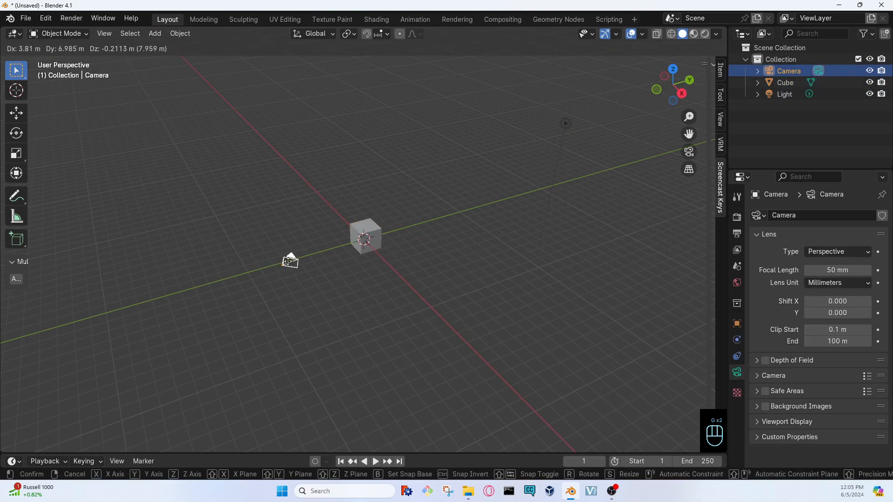
{"action": "left_click", "coordinate": [293, 259]}
{"action": "left_click", "coordinate": [567, 125]}
{"action": "key", "text": "g"}
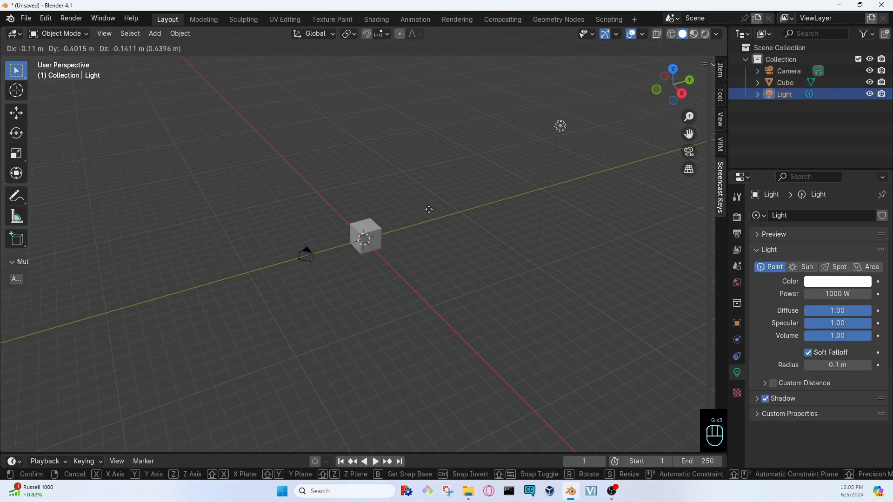
{"action": "left_click", "coordinate": [328, 264]}
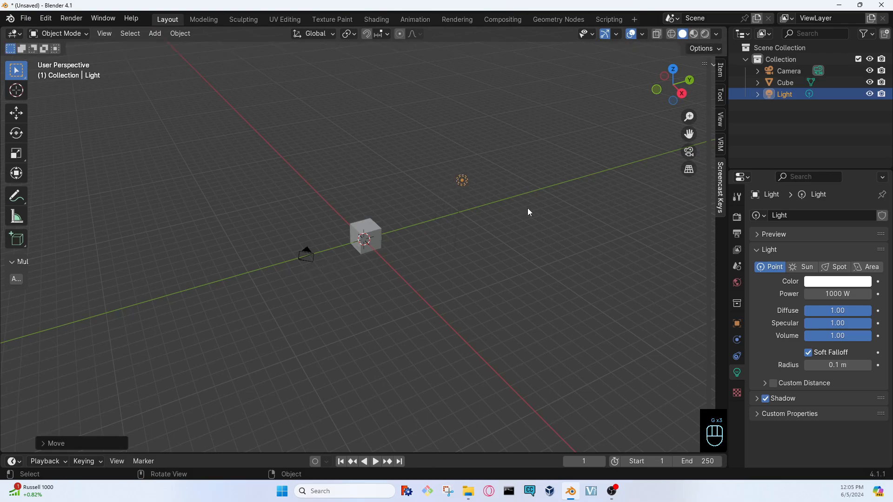
Select the cube and set its location to 0 m on X, Y and Z in its object transform properties.
{"action": "middle_click_drag", "start_coordinate": [527, 208], "coordinate": [405, 213]}
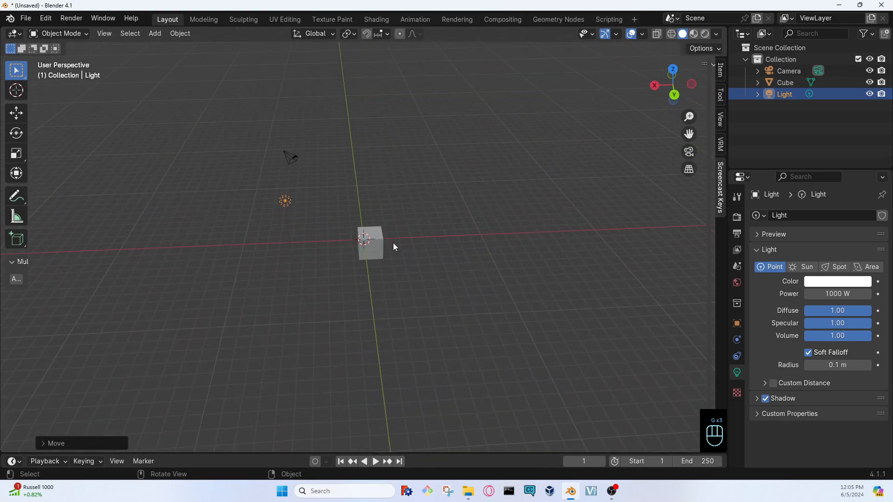
{"action": "left_click", "coordinate": [367, 255]}
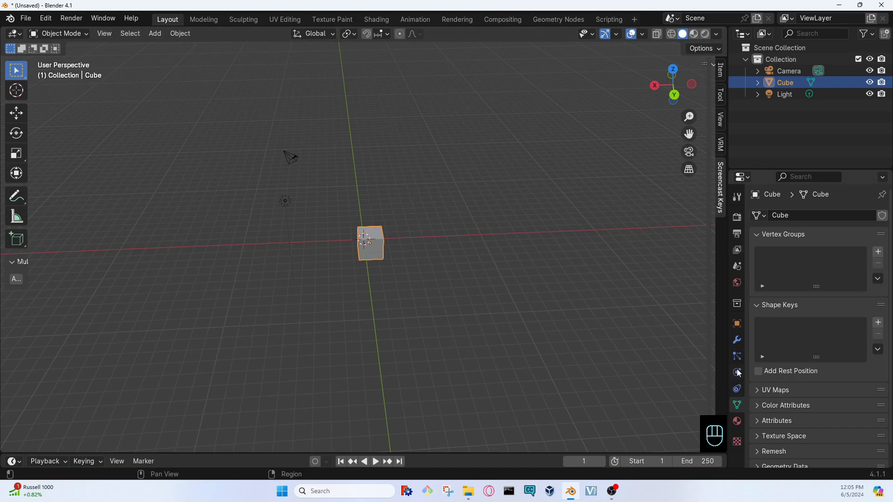
{"action": "left_click", "coordinate": [736, 421]}
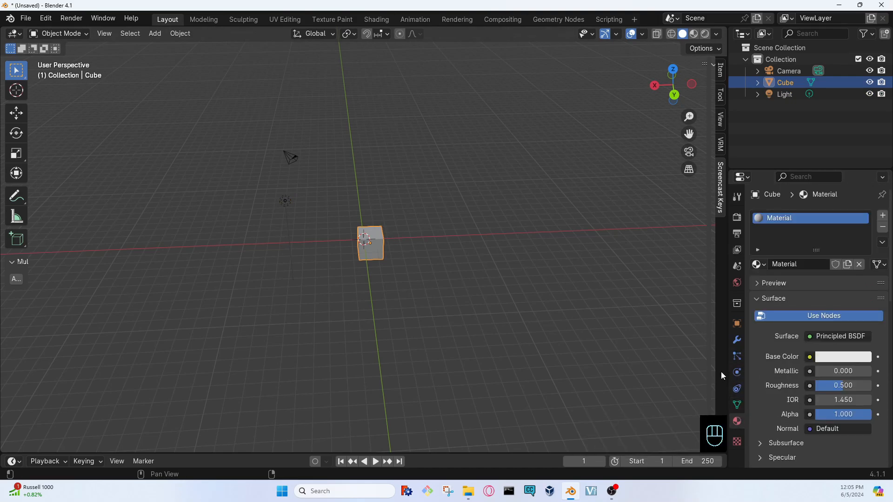
{"action": "left_click", "coordinate": [738, 324]}
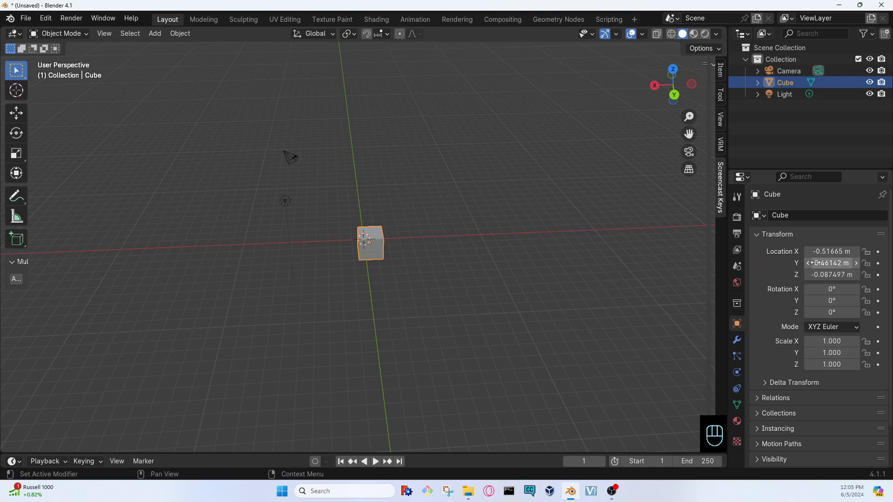
{"action": "left_click", "coordinate": [831, 252]}
{"action": "type", "text": "0"}
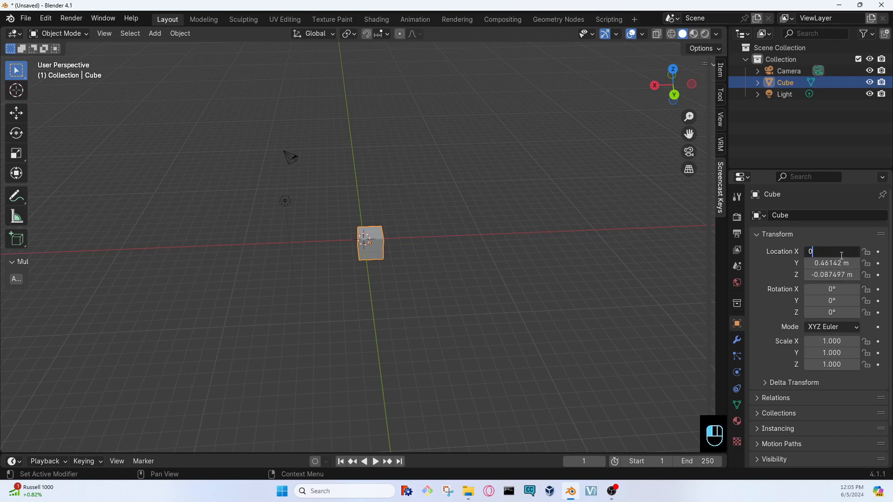
{"action": "left_click", "coordinate": [835, 264]}
{"action": "type", "text": "0"}
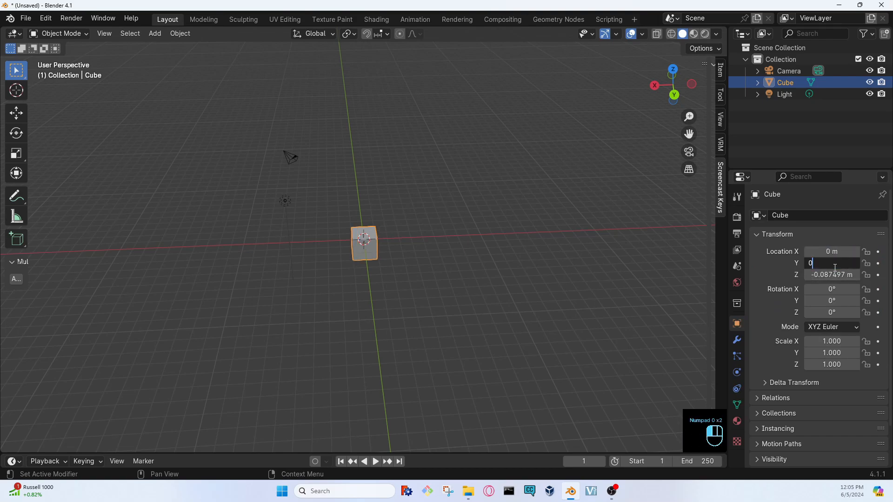
{"action": "key", "text": "Return"}
{"action": "left_click", "coordinate": [833, 275]}
{"action": "type", "text": "0"}
{"action": "key", "text": "Return"}
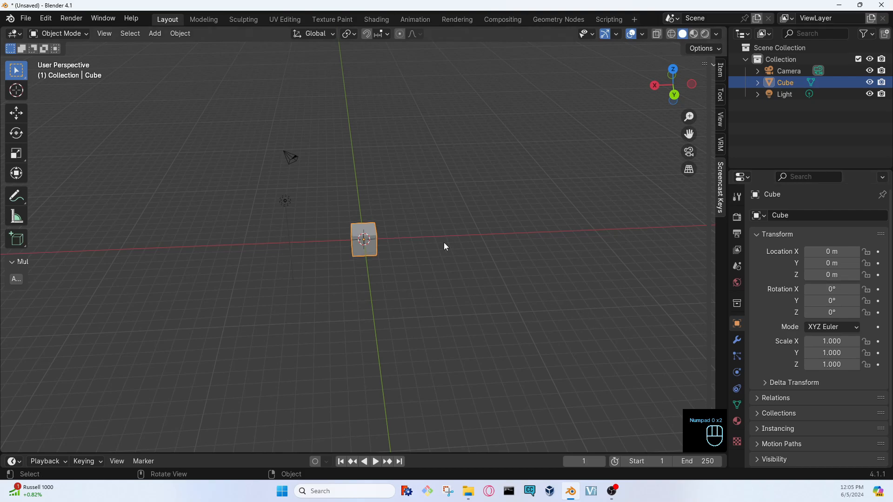
{"action": "middle_click_drag", "start_coordinate": [445, 247], "coordinate": [436, 310]}
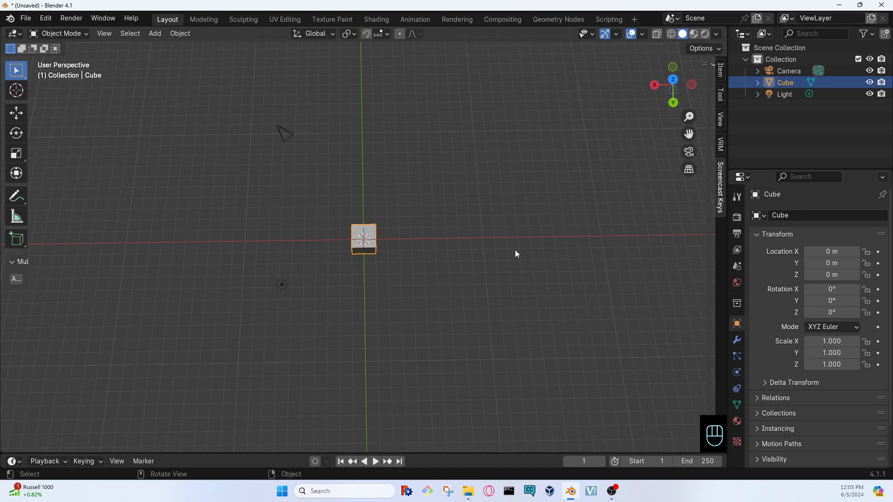
Orbit around the cube and deselect it to examine the X, Y and Z axis directions from several angles.
{"action": "middle_click_drag", "start_coordinate": [342, 266], "coordinate": [378, 255]}
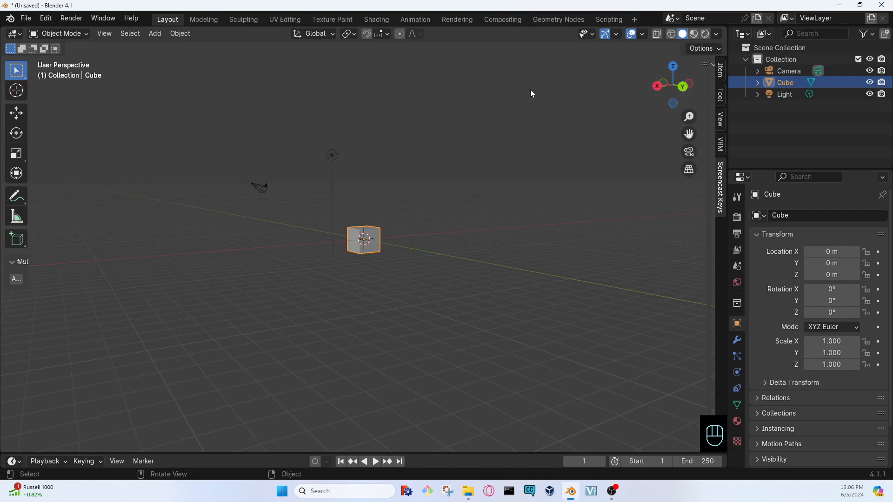
{"action": "left_click_drag", "start_coordinate": [676, 83], "coordinate": [587, 83]}
{"action": "middle_click_drag", "start_coordinate": [656, 148], "coordinate": [561, 130]}
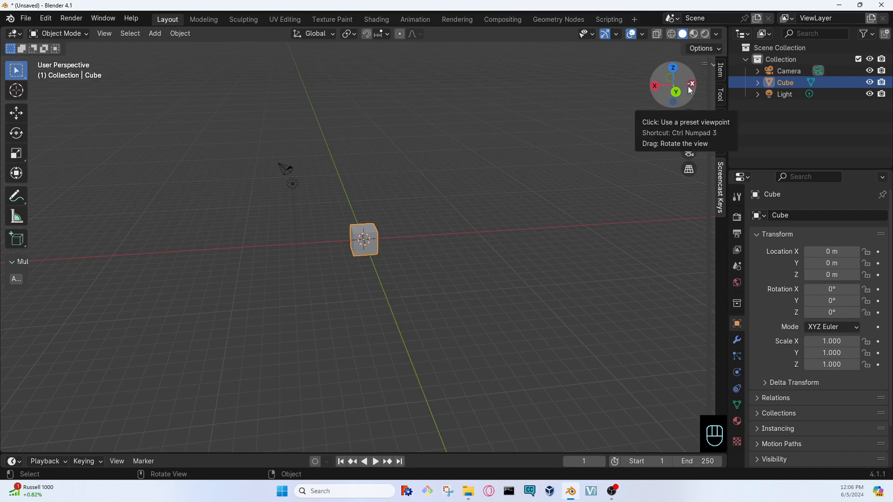
{"action": "middle_click_drag", "start_coordinate": [597, 141], "coordinate": [203, 180]}
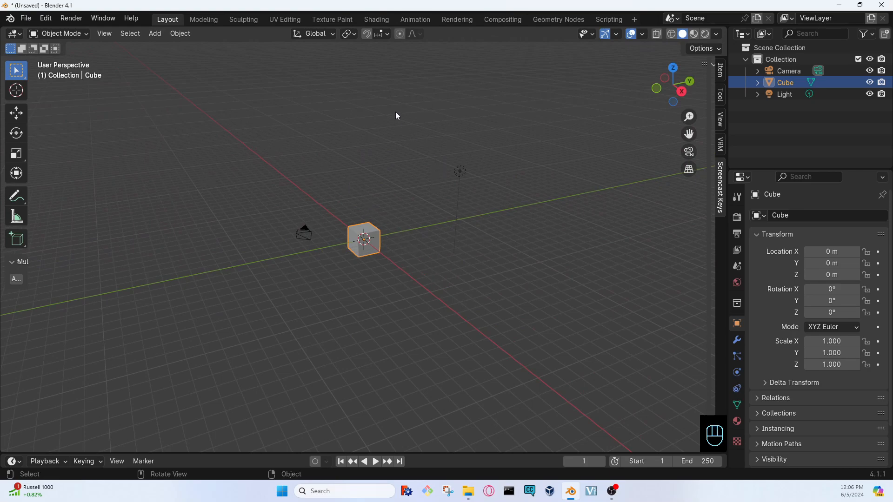
{"action": "middle_click_drag", "start_coordinate": [417, 301], "coordinate": [433, 310]}
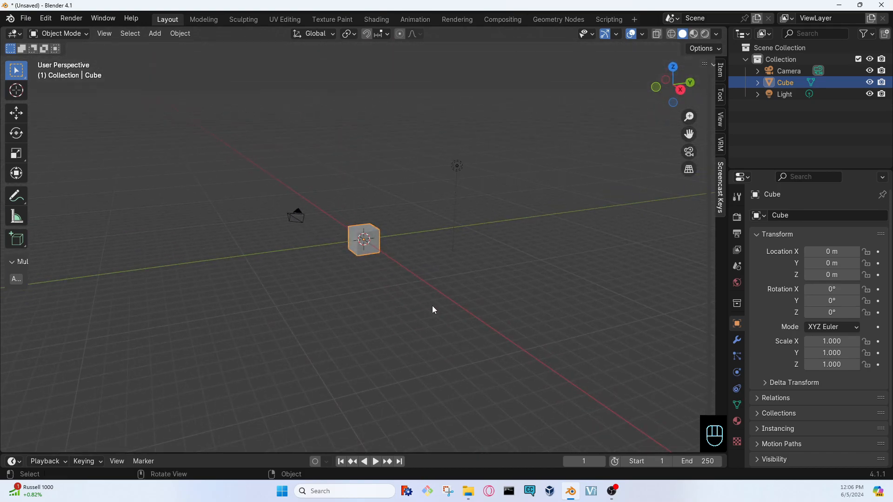
{"action": "left_click", "coordinate": [317, 372]}
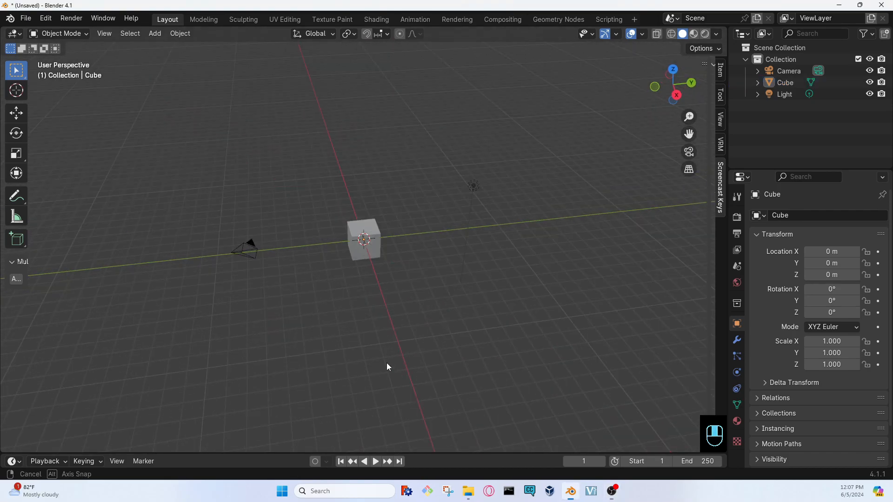
{"action": "middle_click_drag", "start_coordinate": [387, 365], "coordinate": [483, 306]}
Select the cube and try moving it constrained to Y, X and Z in turn, placing it about 0.08 m above the origin.
{"action": "left_click", "coordinate": [357, 240]}
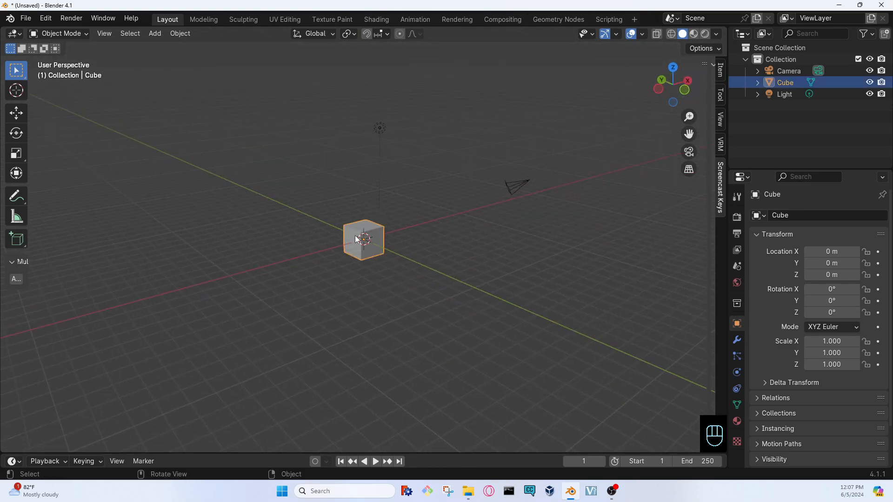
{"action": "key", "text": "g"}
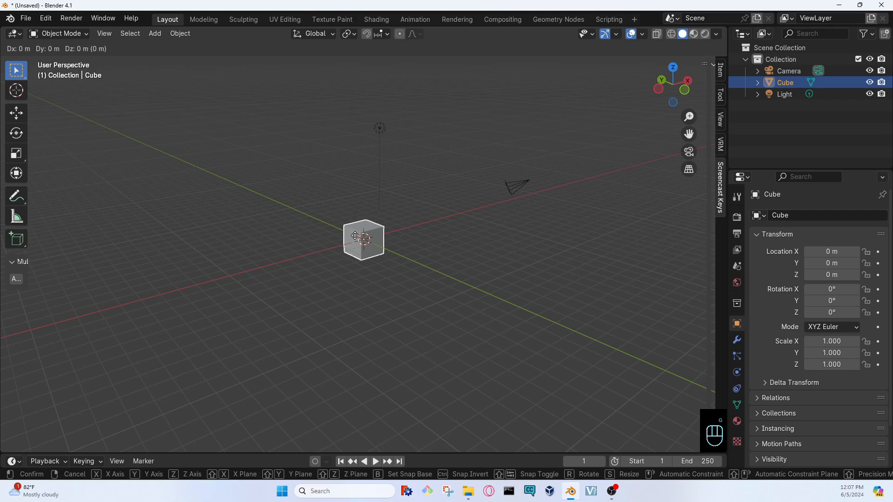
{"action": "key", "text": "y"}
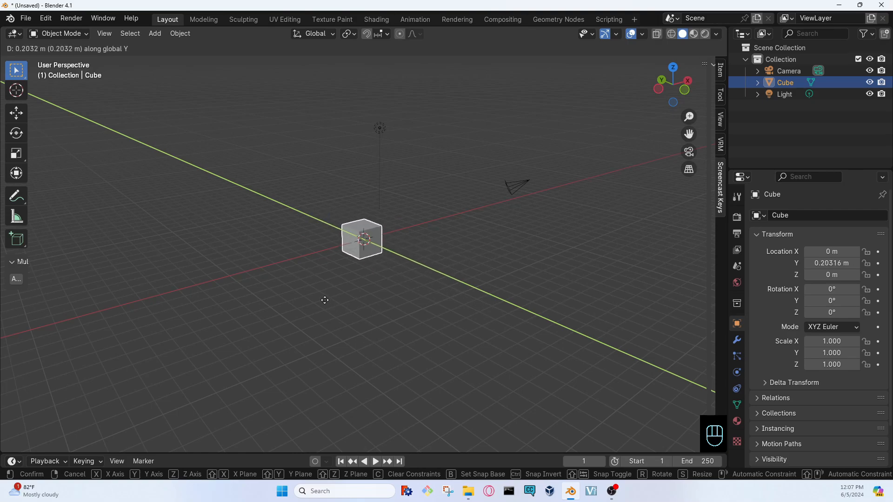
{"action": "key", "text": "x"}
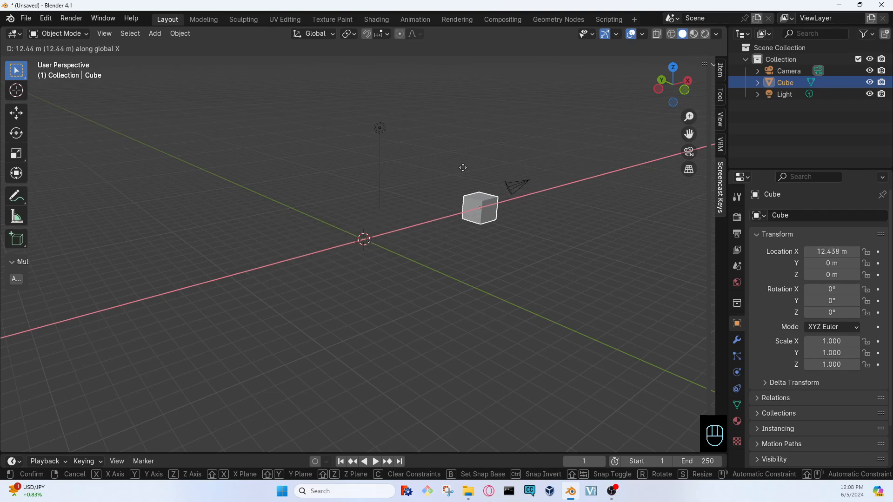
{"action": "key", "text": "z"}
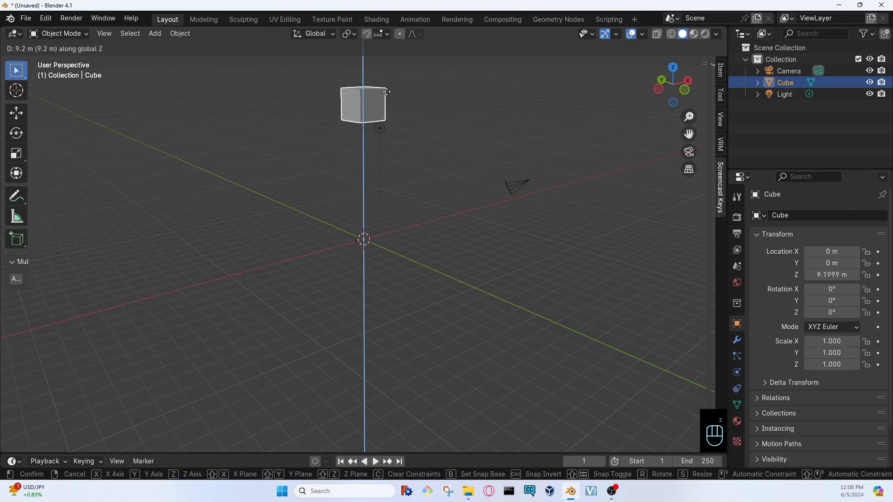
{"action": "left_click", "coordinate": [363, 278]}
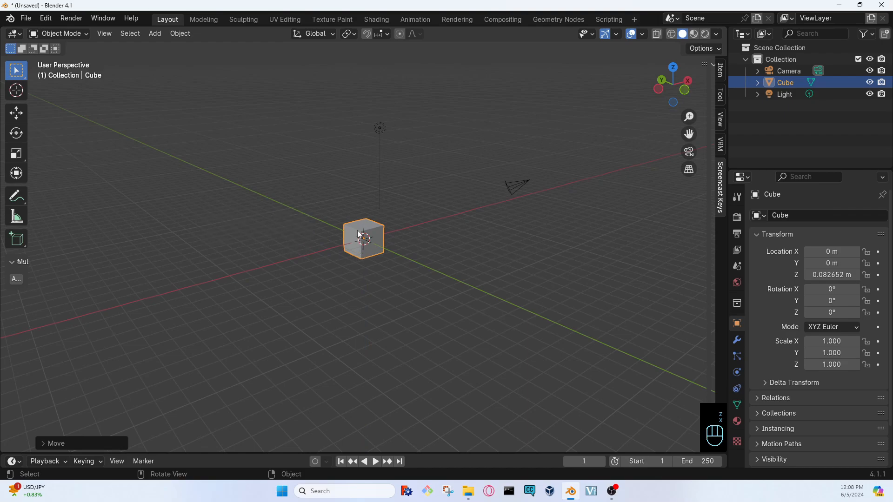
Start moving the cube about 17.6 m toward negative X, constrained to the X axis, and cancel the move.
{"action": "key", "text": "x"}
{"action": "key", "text": "x"}
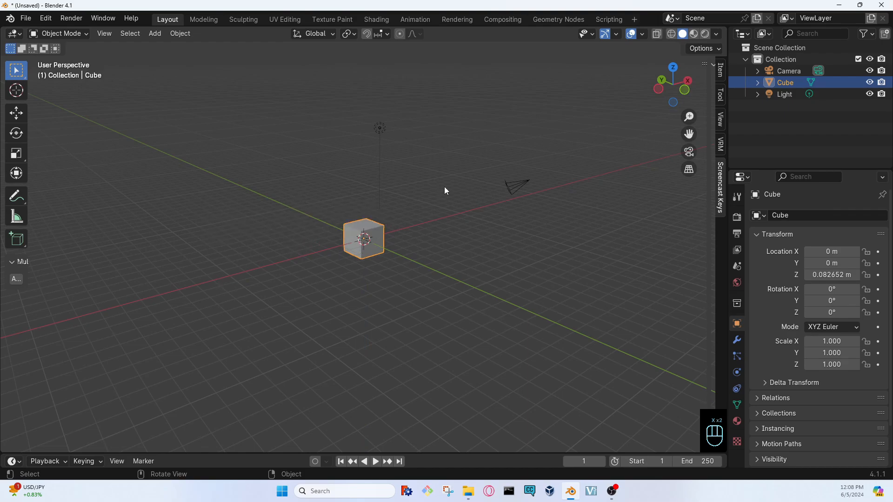
{"action": "key", "text": "g"}
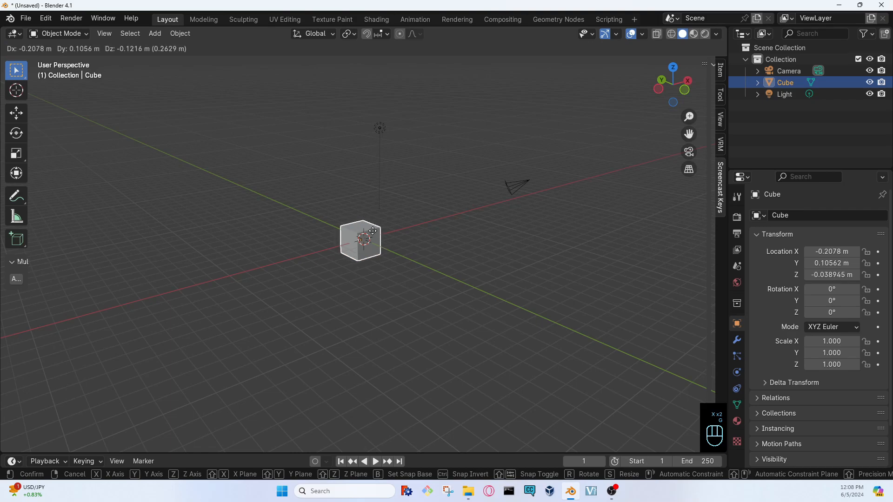
{"action": "key", "text": "x"}
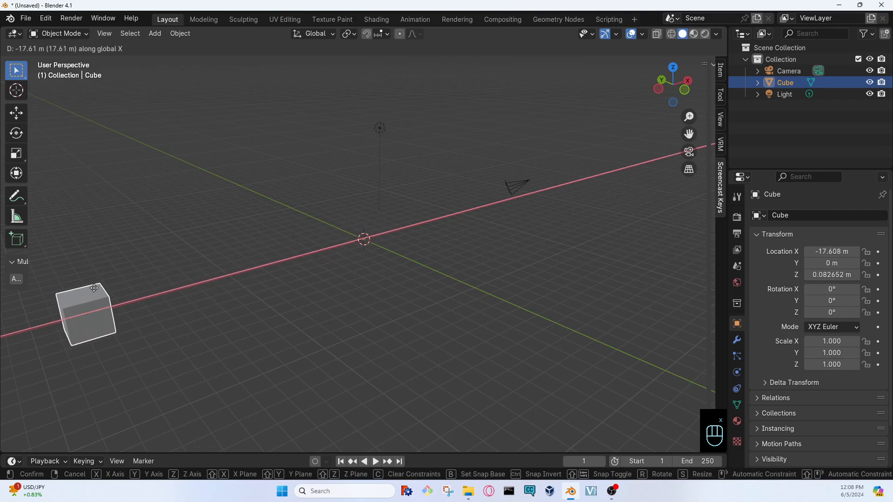
{"action": "right_click", "coordinate": [95, 291]}
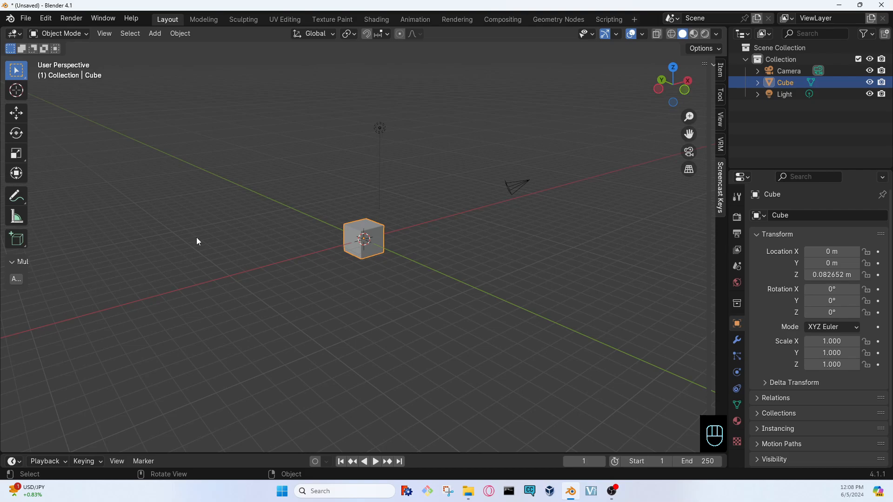
Move the cube freely away from the origin, undo the move, redo it and undo it again.
{"action": "key", "text": "g"}
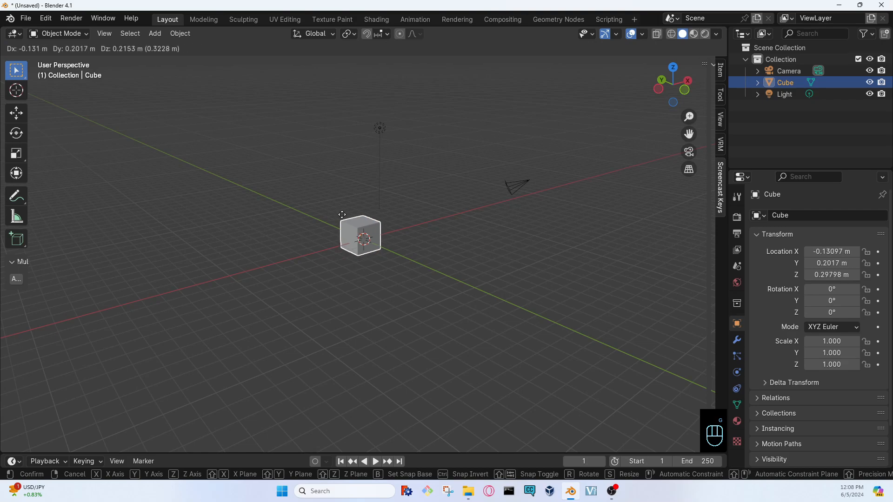
{"action": "left_click", "coordinate": [103, 262]}
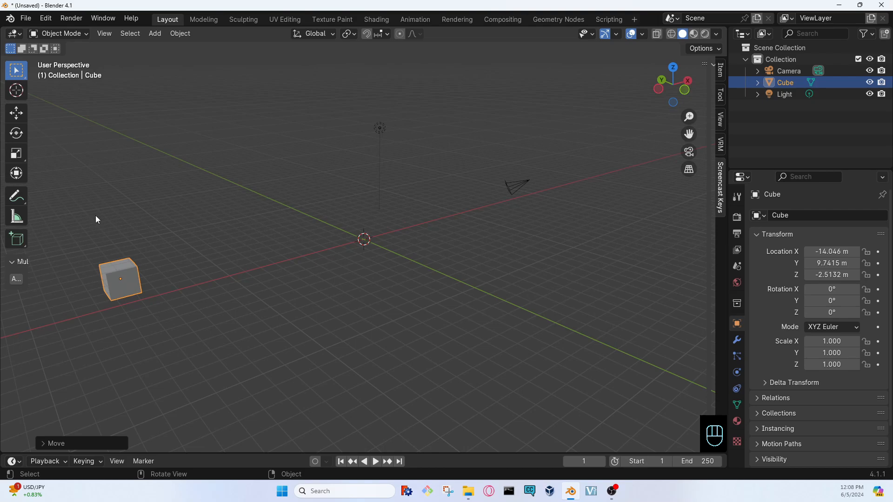
{"action": "key", "text": "ctrl"}
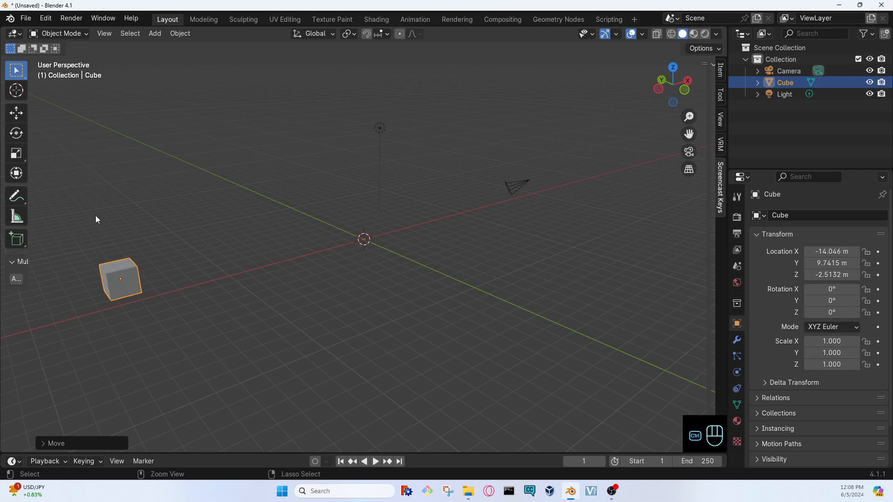
{"action": "key", "text": "ctrl+z"}
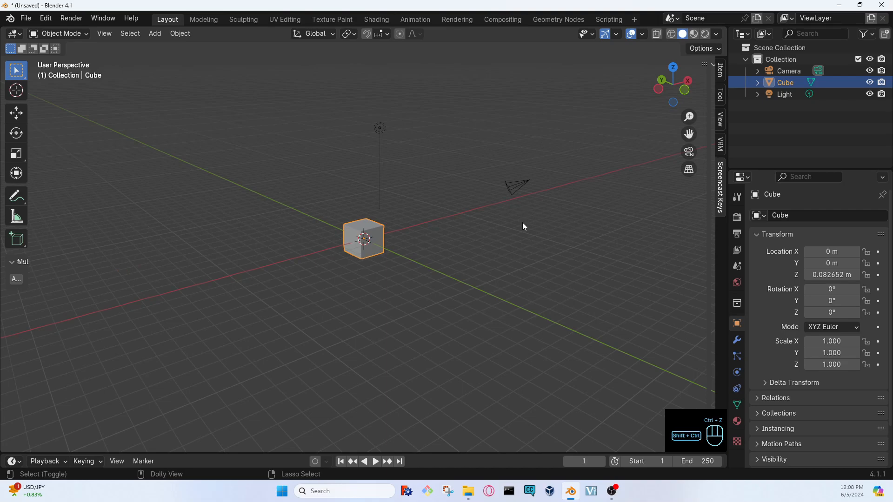
{"action": "key", "text": "ctrl+shift+z"}
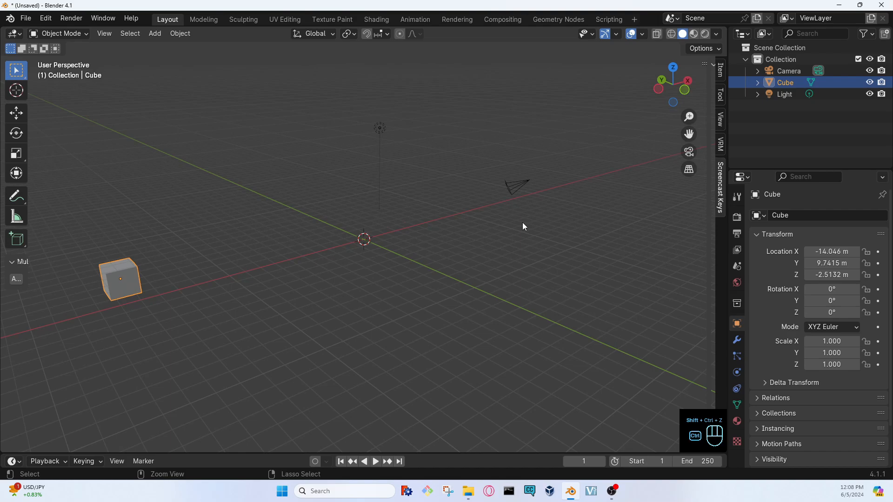
{"action": "key", "text": "ctrl+z"}
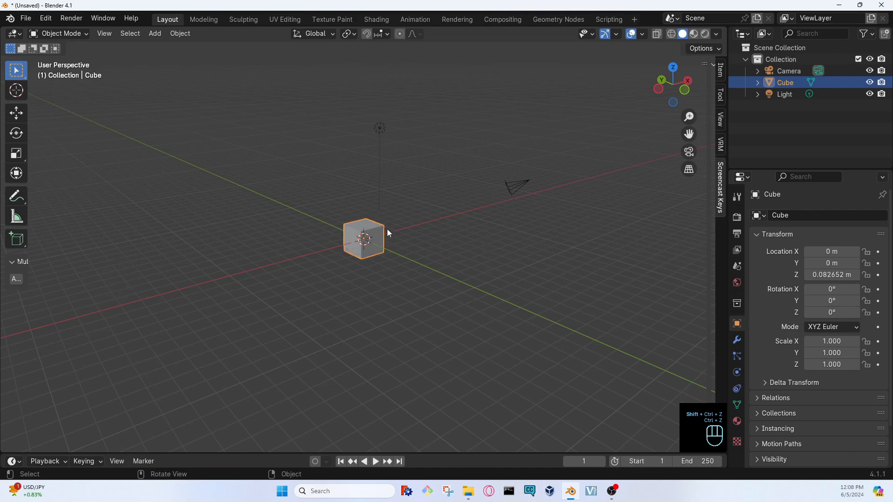
Move the cube straight up along the Z axis to a height of about 10.55 m.
{"action": "left_click", "coordinate": [364, 236]}
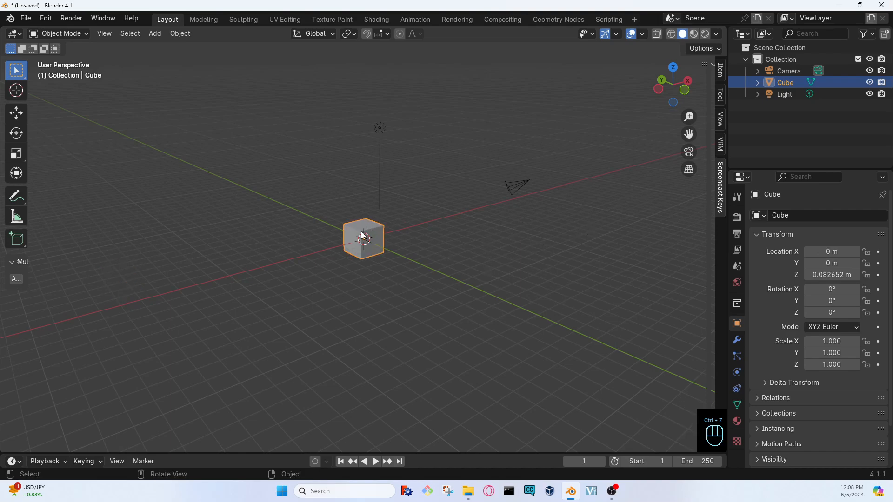
{"action": "key", "text": "g"}
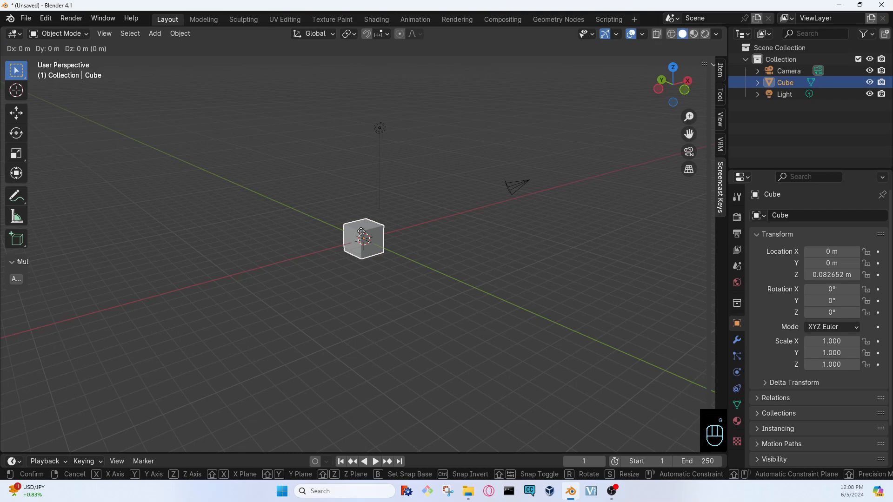
{"action": "key", "text": "z"}
{"action": "left_click", "coordinate": [365, 81]}
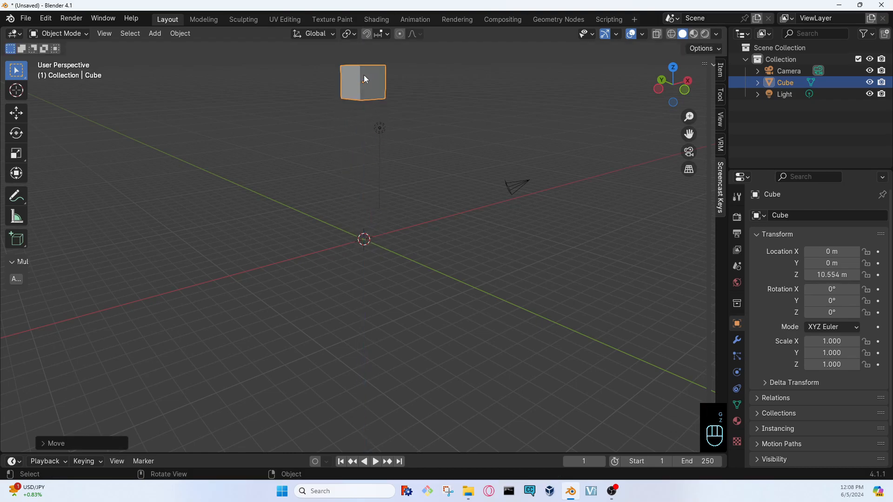
Move the raised cube along the X axis to about -14.6 m and along the Y axis to about -18.6 m.
{"action": "key", "text": "g"}
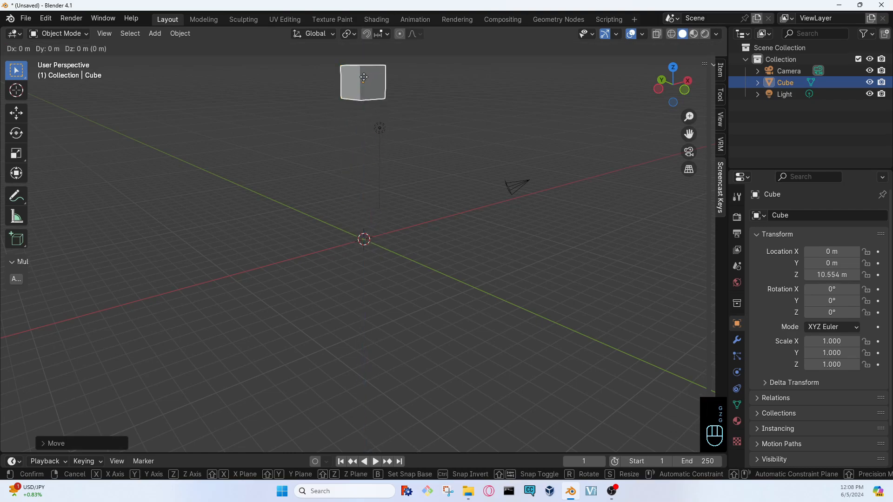
{"action": "key", "text": "x"}
{"action": "left_click", "coordinate": [123, 133]}
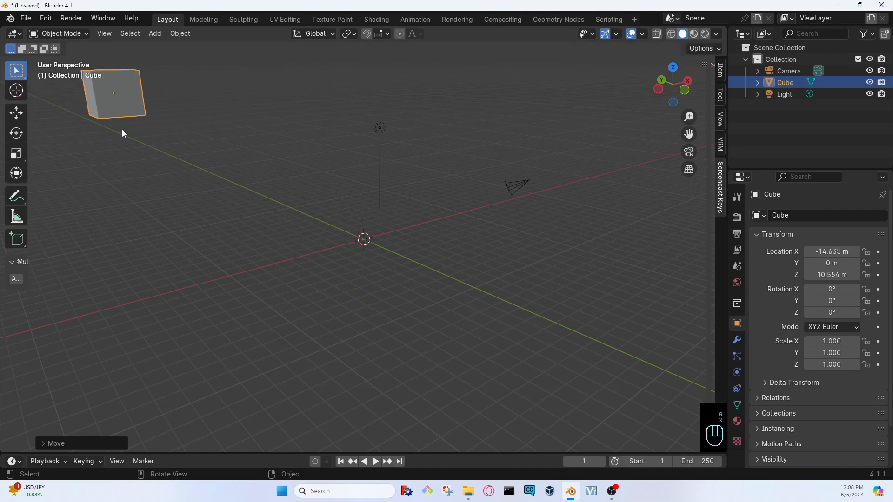
{"action": "key", "text": "g"}
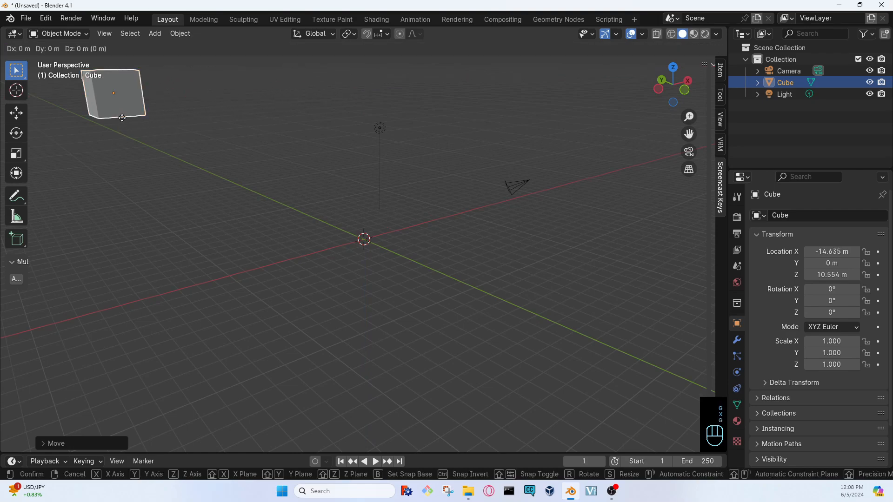
{"action": "key", "text": "y"}
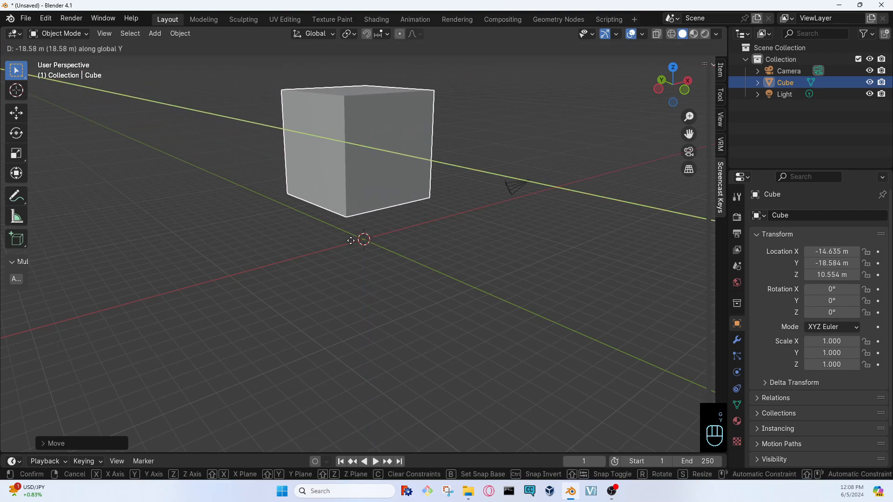
{"action": "left_click", "coordinate": [352, 241]}
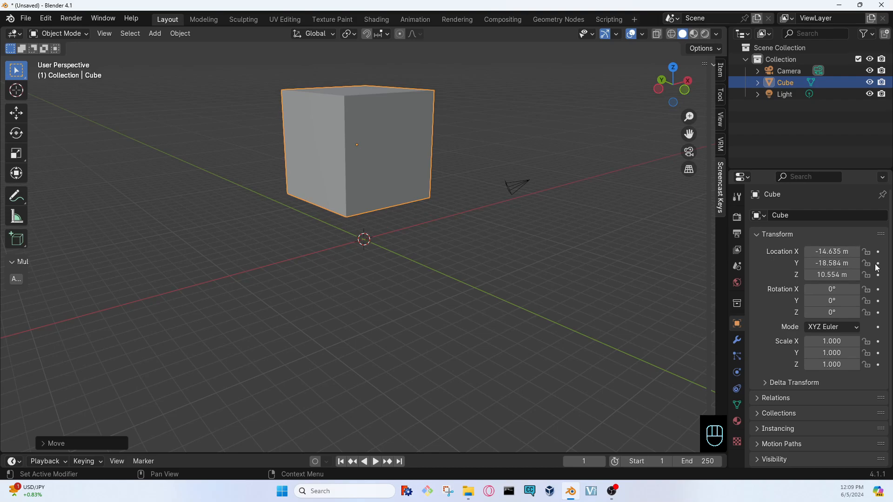
Reset the cube's X, Y and Z location values to 0 m.
{"action": "left_click", "coordinate": [821, 251]}
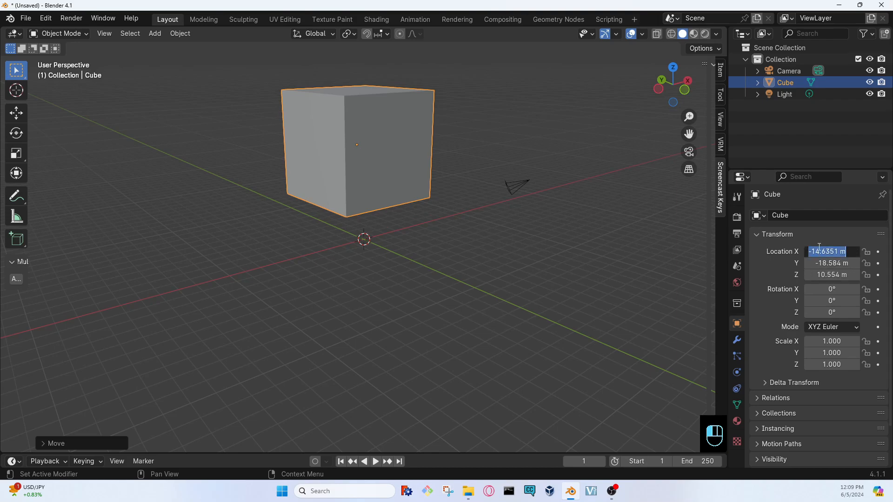
{"action": "type", "text": "0"}
{"action": "key", "text": "Return"}
{"action": "left_click", "coordinate": [819, 264]}
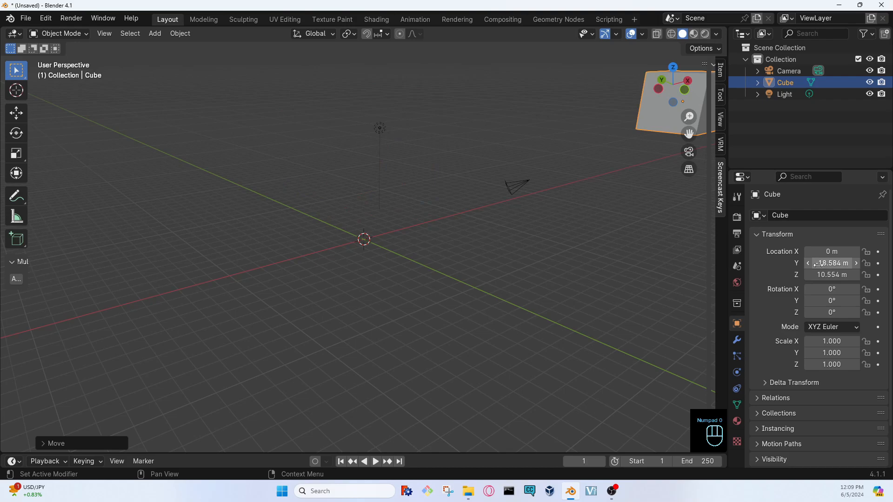
{"action": "type", "text": "0"}
{"action": "key", "text": "Return"}
{"action": "left_click", "coordinate": [830, 275]}
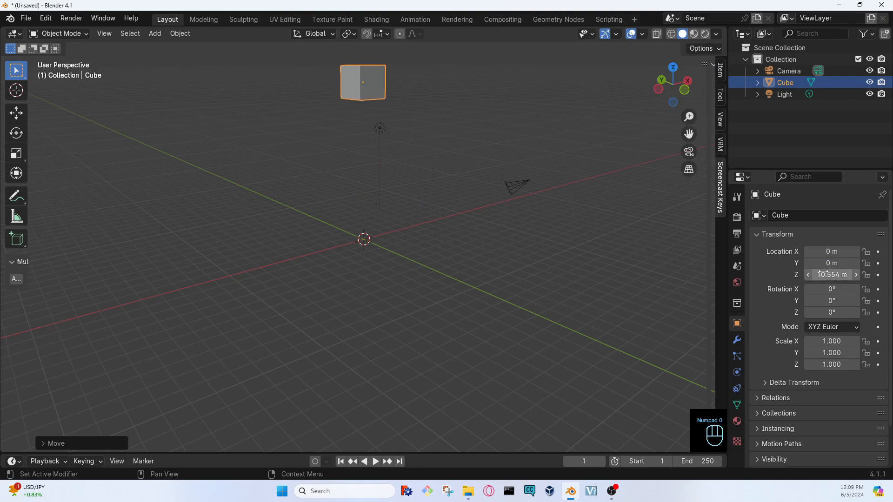
{"action": "type", "text": "0"}
{"action": "key", "text": "Return"}
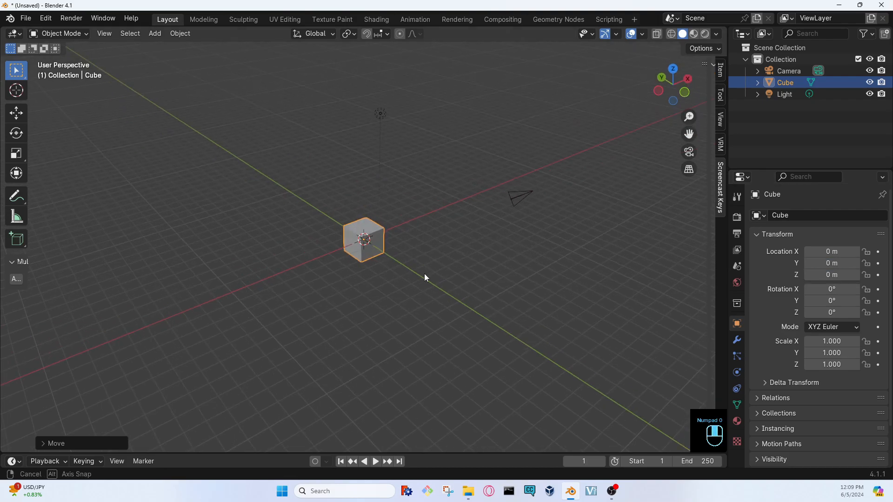
Set the cube's X location to 1 m.
{"action": "middle_click_drag", "start_coordinate": [423, 275], "coordinate": [331, 282]}
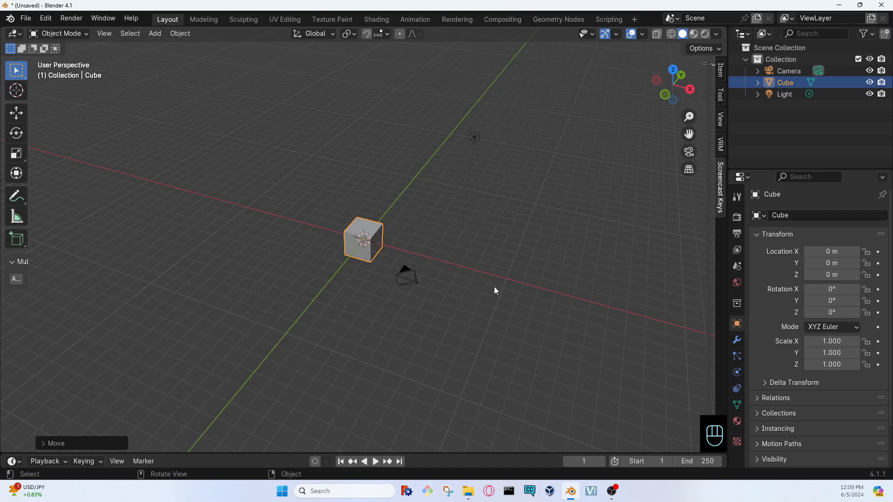
{"action": "left_click", "coordinate": [833, 251]}
{"action": "type", "text": "1"}
{"action": "key", "text": "Return"}
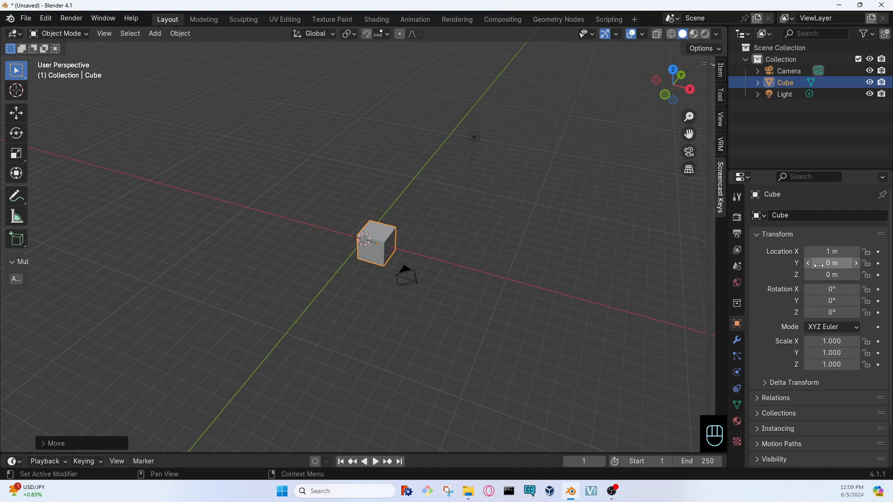
Set the cube's Y and Z location values to 1 m.
{"action": "left_click", "coordinate": [819, 263]}
{"action": "type", "text": "1"}
{"action": "key", "text": "Return"}
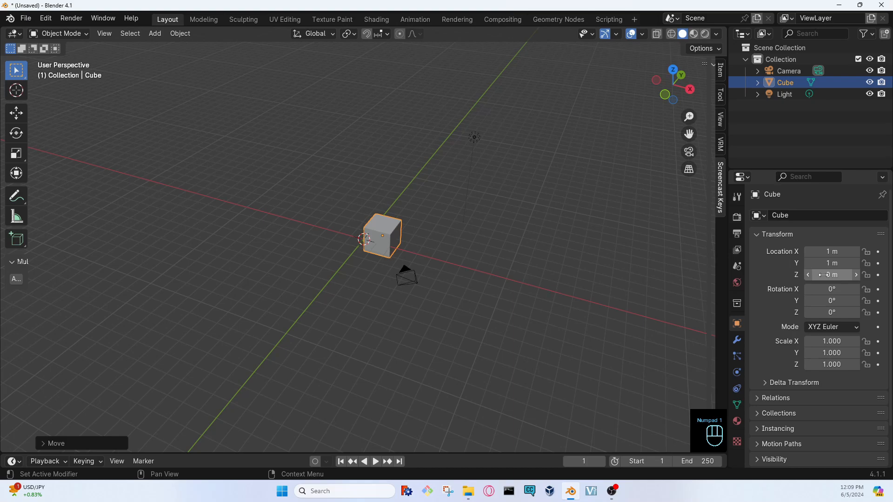
{"action": "key", "text": "KP_1"}
{"action": "left_click", "coordinate": [825, 275]}
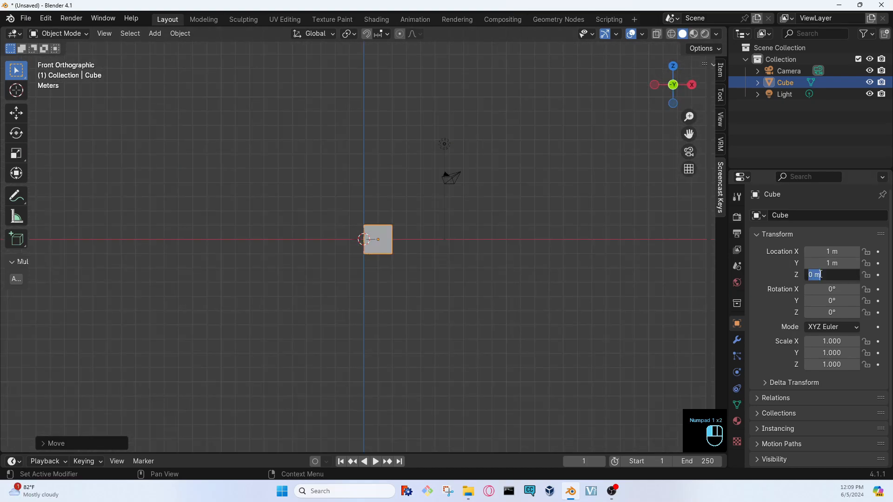
{"action": "type", "text": "1"}
{"action": "key", "text": "Return"}
Rotate the cube freely to about -4371.4° on X, -8.4° on Y and -41.3° on Z.
{"action": "middle_click_drag", "start_coordinate": [638, 314], "coordinate": [475, 296]}
{"action": "middle_click_drag", "start_coordinate": [389, 263], "coordinate": [370, 247]}
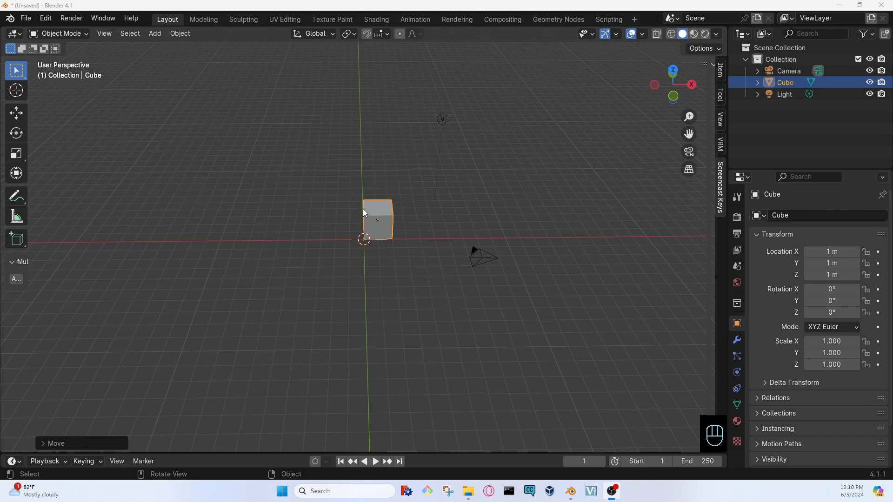
{"action": "middle_click_drag", "start_coordinate": [459, 244], "coordinate": [409, 242]}
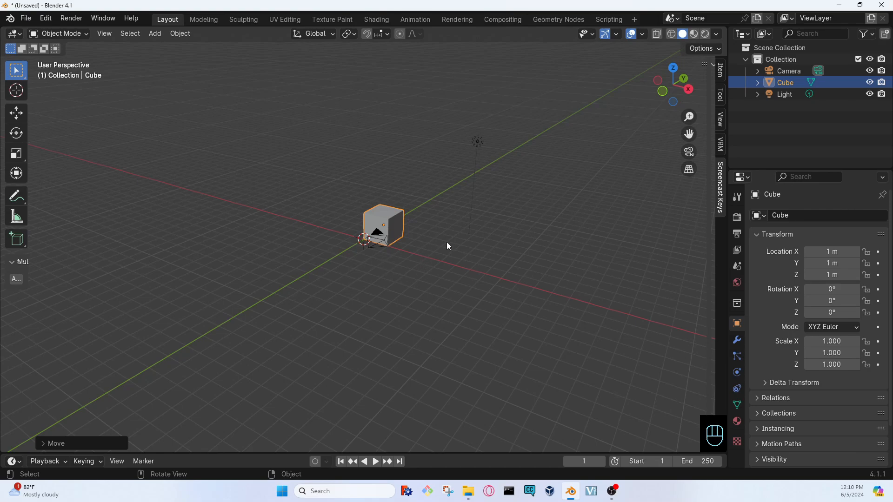
{"action": "middle_click_drag", "start_coordinate": [527, 291], "coordinate": [444, 297]}
{"action": "key", "text": "r"}
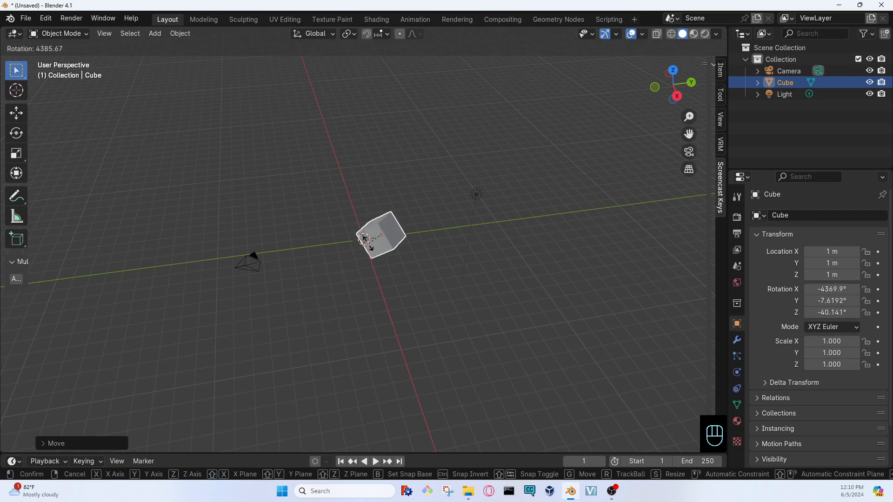
{"action": "left_click", "coordinate": [361, 307]}
{"action": "middle_click_drag", "start_coordinate": [361, 307], "coordinate": [501, 306]}
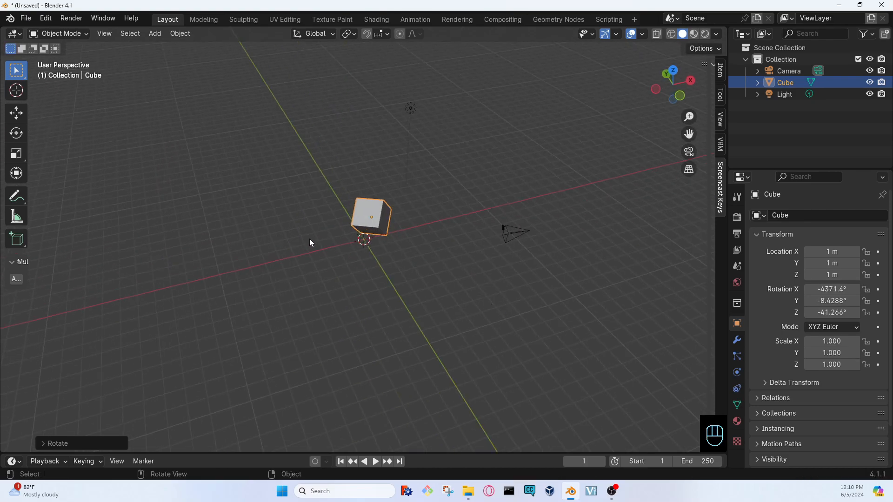
{"action": "mouse_move", "coordinate": [308, 238]}
{"action": "middle_mouse_down"}
{"action": "mouse_move", "coordinate": [298, 253]}
{"action": "mouse_move", "coordinate": [320, 244]}
{"action": "middle_mouse_up"}
{"action": "left_click", "coordinate": [370, 221]}
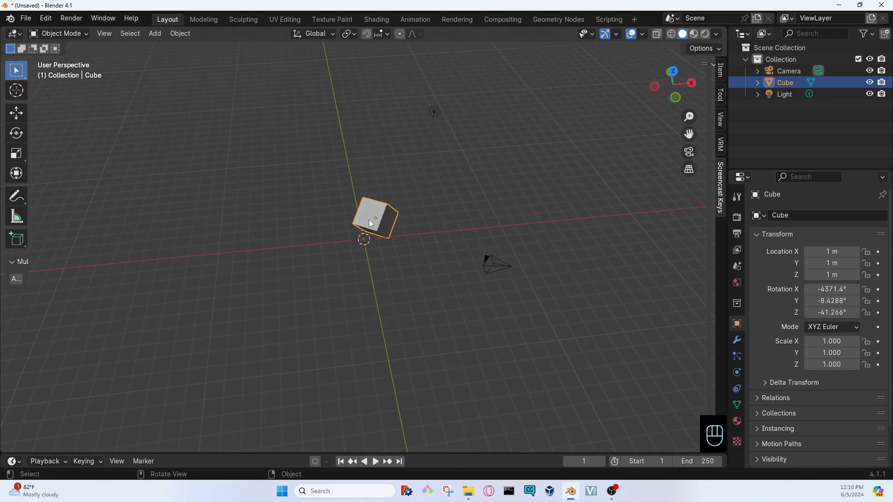
{"action": "key", "text": "r"}
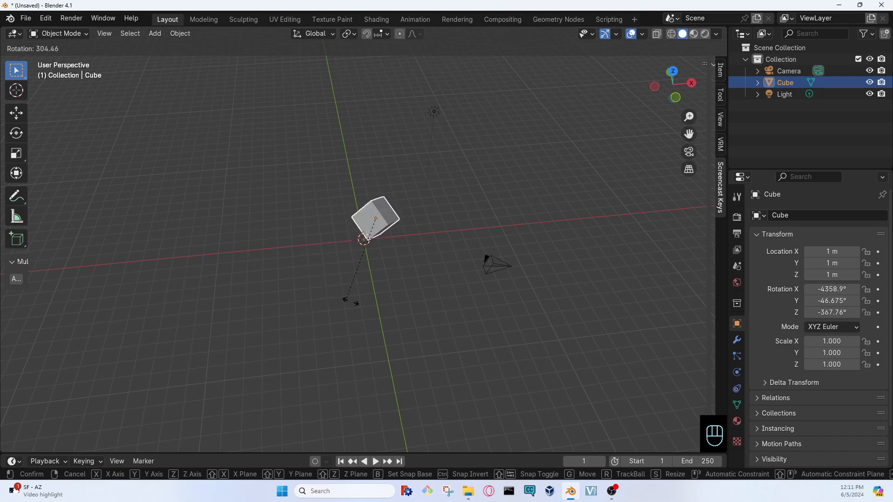
{"action": "left_click", "coordinate": [381, 212]}
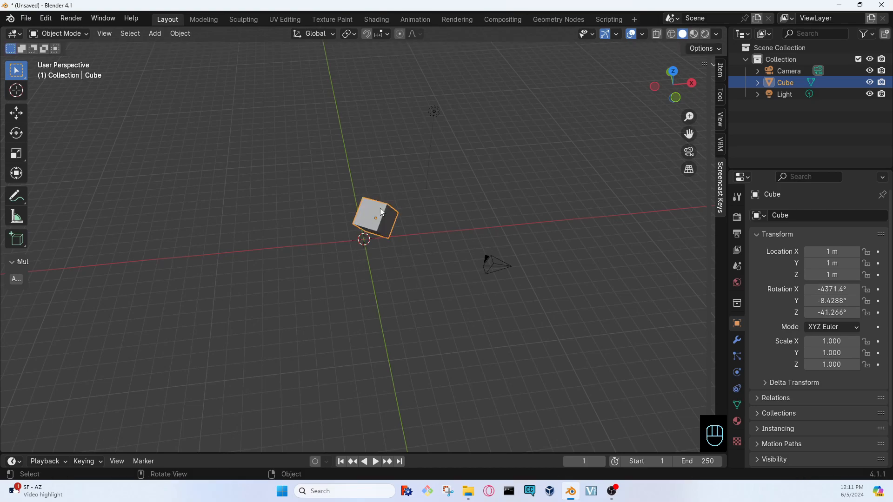
Return the cube to the world origin with X, Y and Z location values of 0 m.
{"action": "left_click", "coordinate": [828, 252]}
{"action": "type", "text": "0"}
{"action": "left_click", "coordinate": [828, 263]}
{"action": "type", "text": "0"}
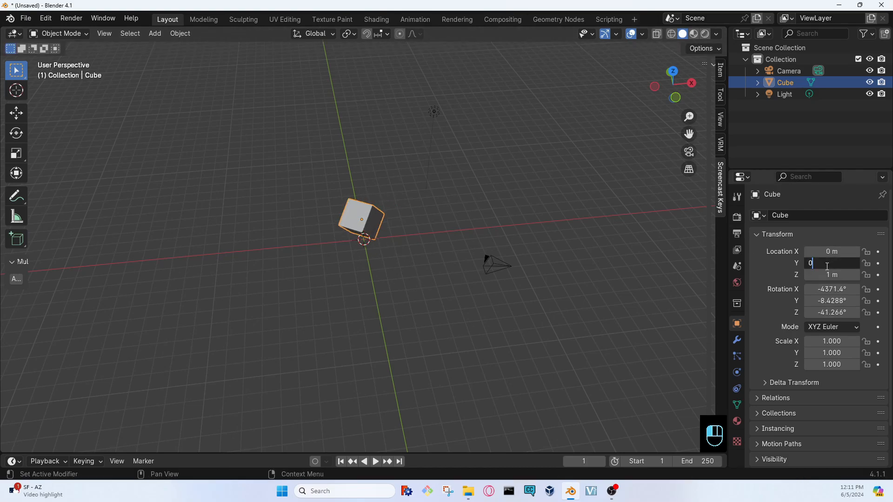
{"action": "key", "text": "Return"}
{"action": "left_click", "coordinate": [827, 275]}
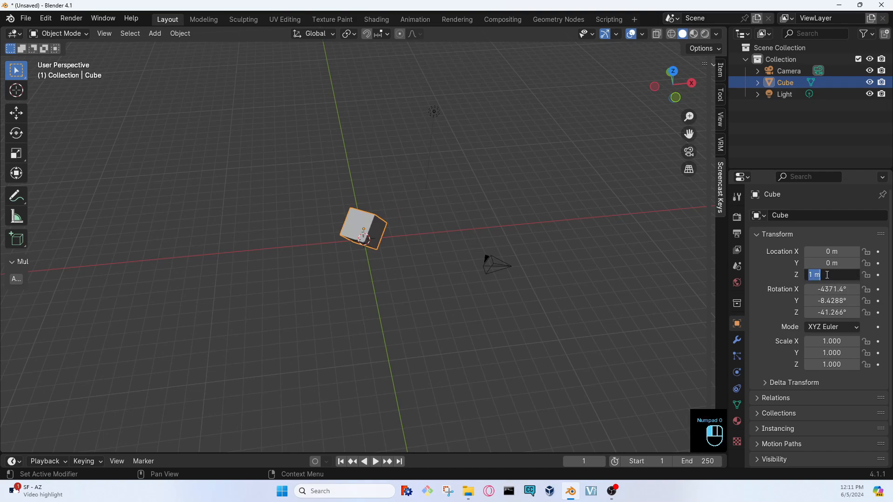
{"action": "type", "text": "0"}
{"action": "key", "text": "Return"}
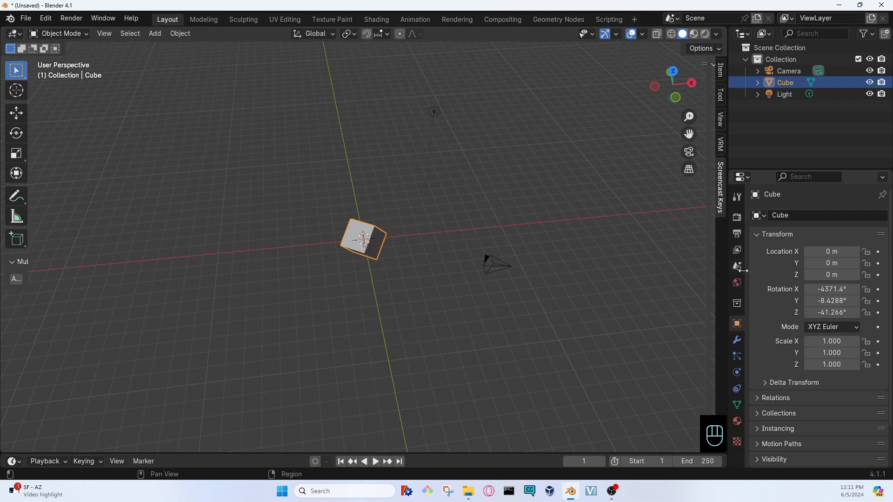
Reset the cube's X, Y and Z rotation values to 0°.
{"action": "left_click", "coordinate": [832, 289]}
{"action": "type", "text": "0"}
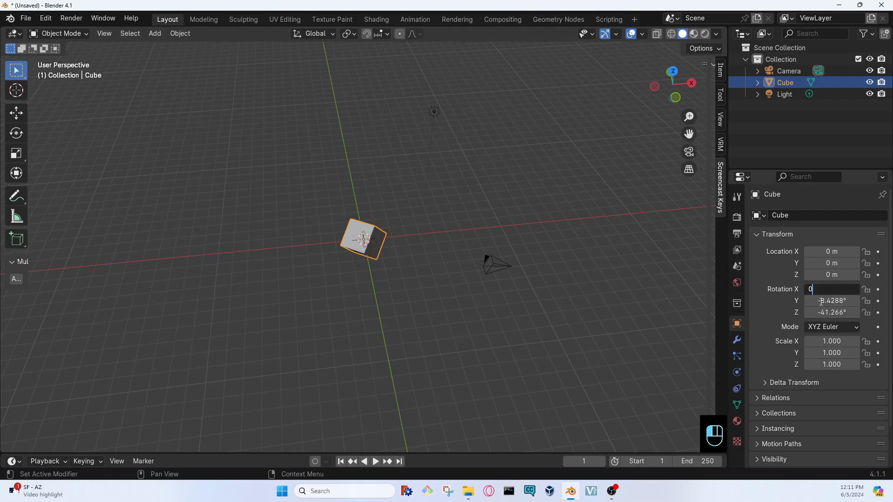
{"action": "key", "text": "Return"}
{"action": "left_click", "coordinate": [833, 300]}
{"action": "type", "text": "0"}
{"action": "key", "text": "Return"}
{"action": "left_click", "coordinate": [822, 313]}
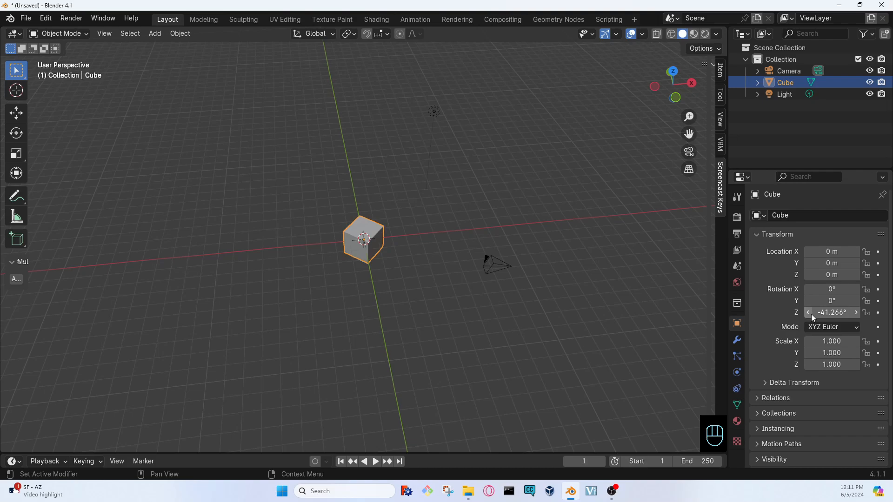
{"action": "type", "text": "0"}
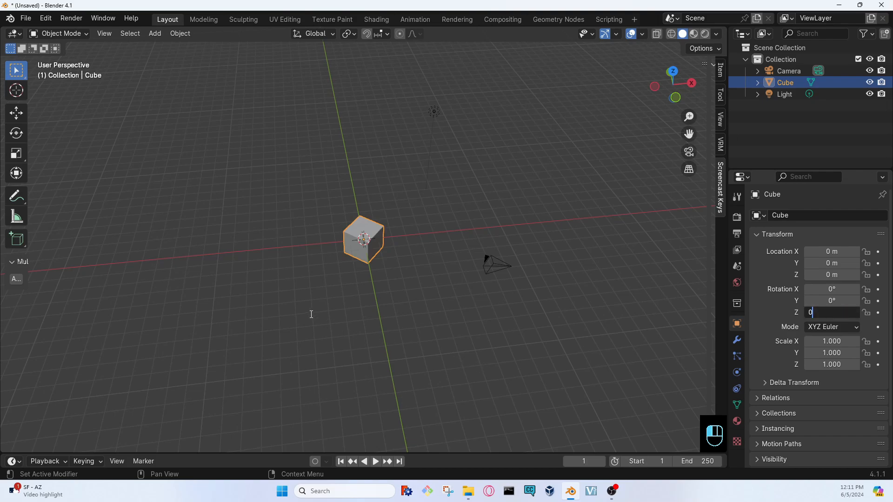
{"action": "key", "text": "Return"}
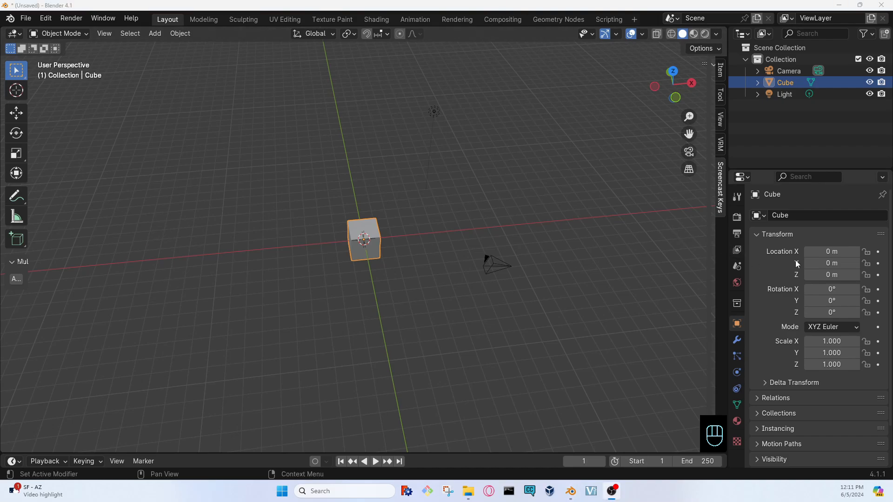
Set the cube's rotation to 45° on each of the X, Y and Z axes.
{"action": "left_click", "coordinate": [819, 288]}
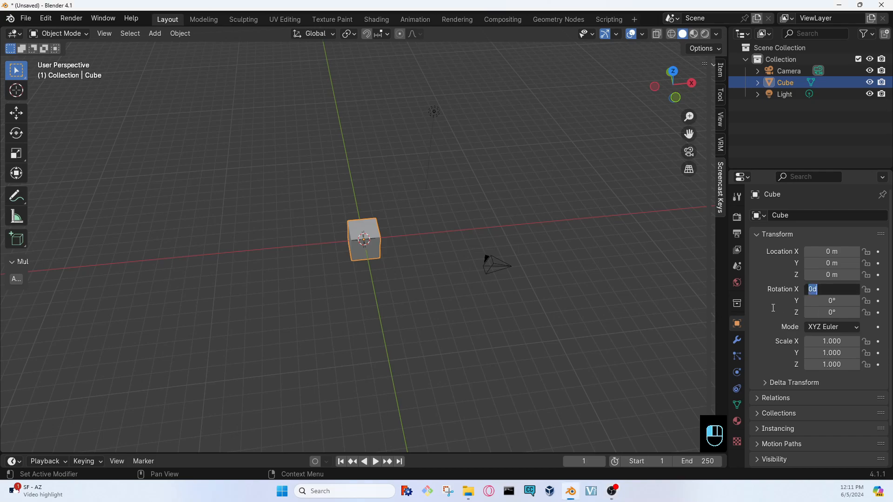
{"action": "type", "text": "45"}
{"action": "key", "text": "Return"}
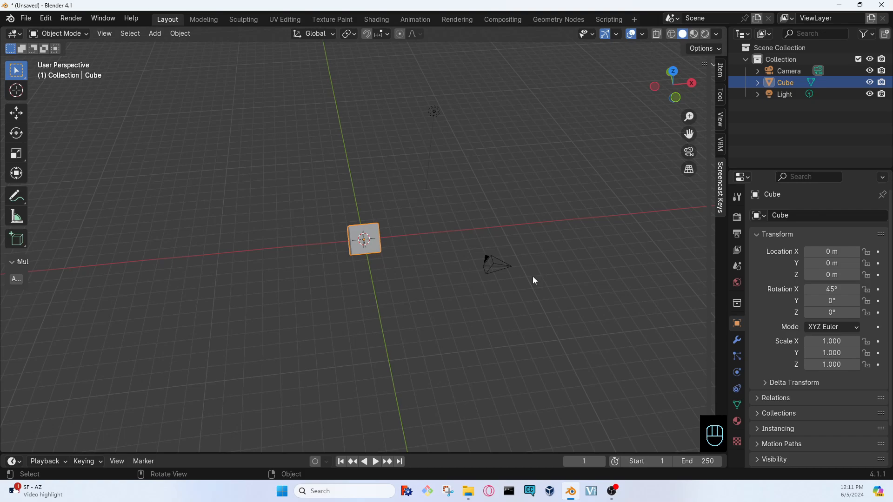
{"action": "middle_click_drag", "start_coordinate": [358, 270], "coordinate": [400, 349]}
{"action": "left_click", "coordinate": [831, 301]}
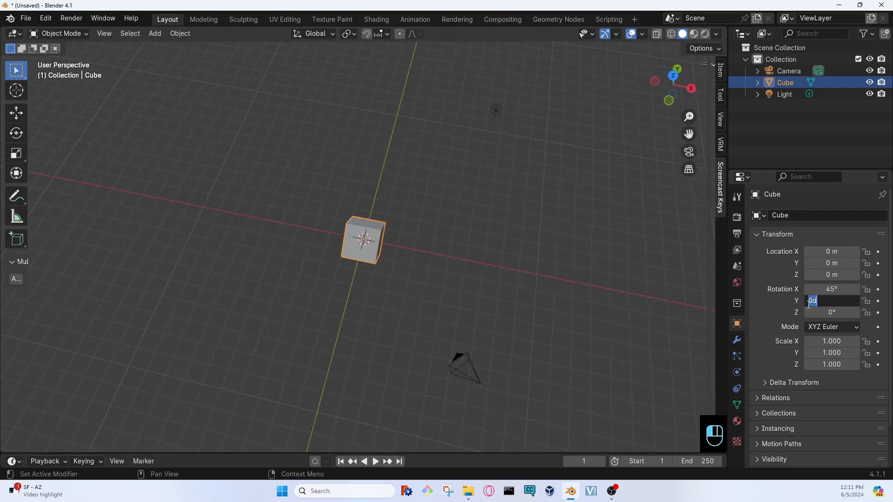
{"action": "type", "text": "45"}
{"action": "key", "text": "Tab"}
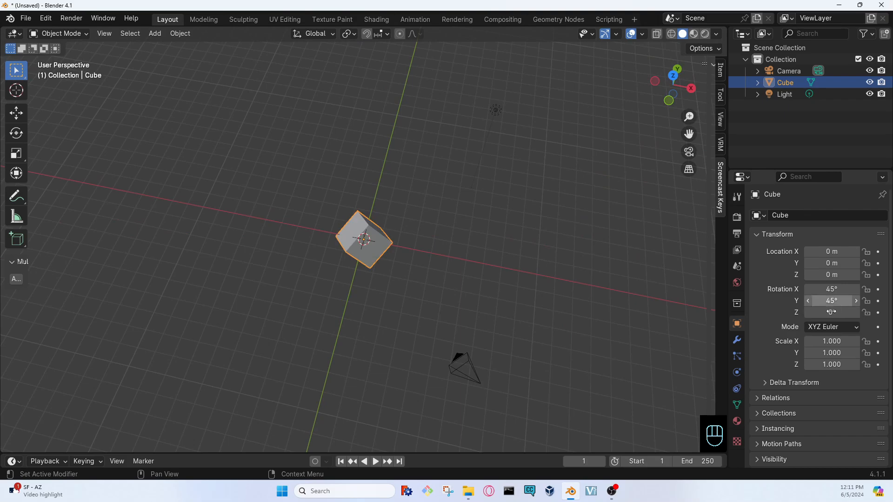
{"action": "type", "text": "45"}
{"action": "key", "text": "Return"}
{"action": "mouse_move", "coordinate": [546, 285]}
{"action": "middle_mouse_down"}
{"action": "mouse_move", "coordinate": [486, 273]}
{"action": "mouse_move", "coordinate": [623, 221]}
{"action": "mouse_move", "coordinate": [562, 284]}
{"action": "mouse_move", "coordinate": [585, 295]}
{"action": "mouse_move", "coordinate": [553, 212]}
{"action": "mouse_move", "coordinate": [584, 266]}
{"action": "mouse_move", "coordinate": [550, 240]}
{"action": "mouse_move", "coordinate": [535, 282]}
{"action": "middle_mouse_up"}
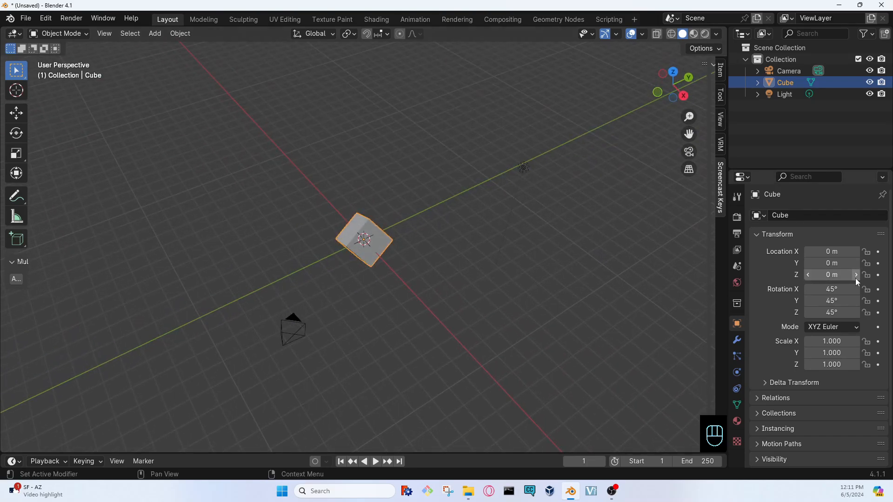
Set the cube's X, Y and Z rotation values back to 0°.
{"action": "left_click", "coordinate": [822, 292]}
{"action": "type", "text": "0"}
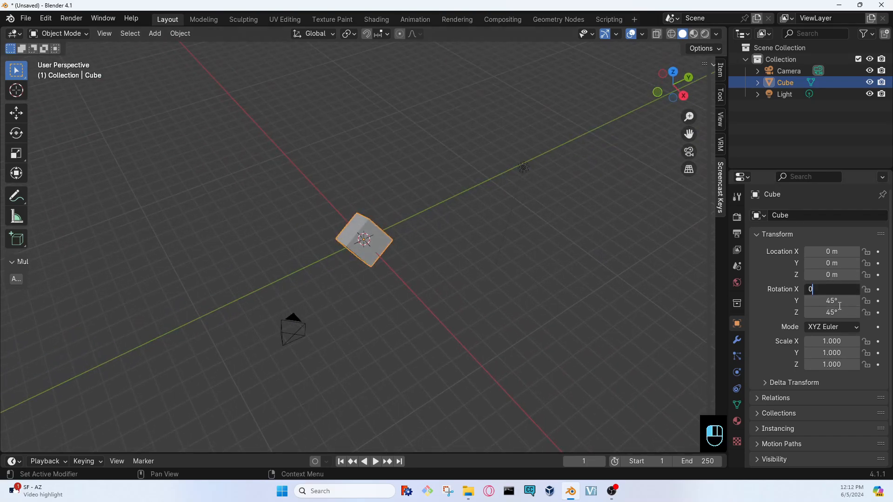
{"action": "left_click", "coordinate": [833, 303]}
{"action": "type", "text": "0"}
{"action": "left_click", "coordinate": [834, 315]}
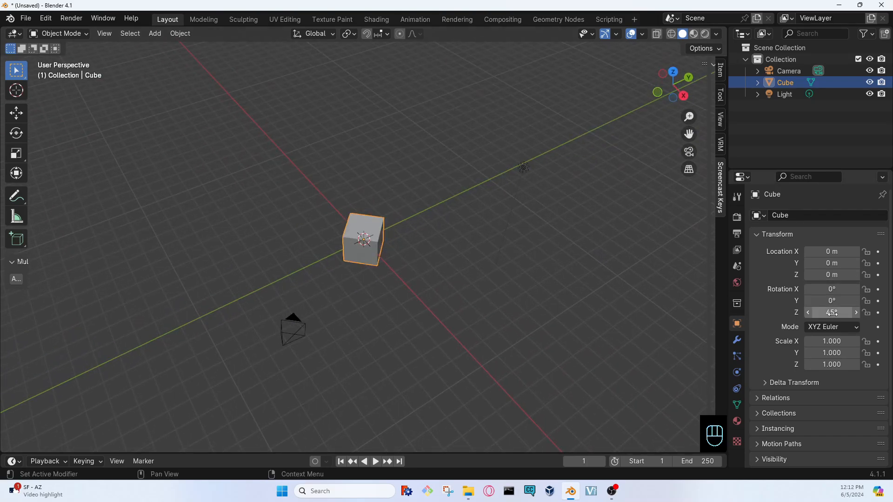
{"action": "type", "text": "0"}
{"action": "key", "text": "Return"}
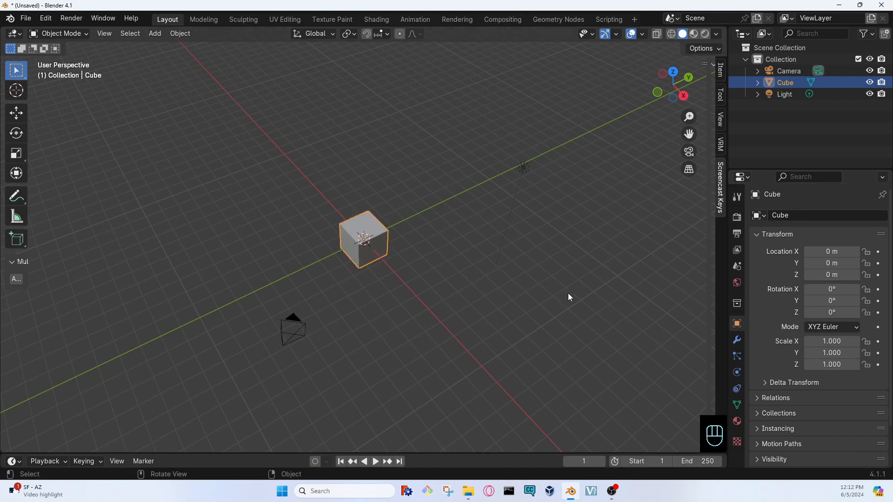
Set the cube's rotation to 90° on each of the X, Y and Z axes.
{"action": "left_click", "coordinate": [814, 289]}
{"action": "type", "text": "90"}
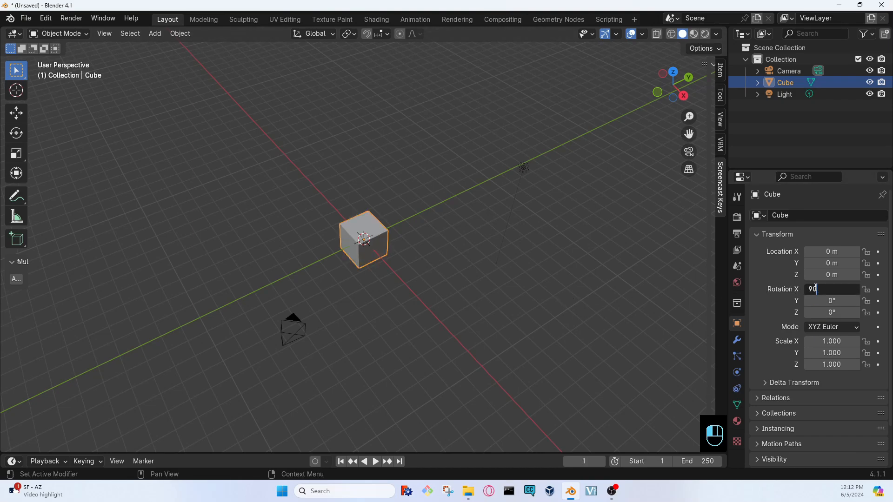
{"action": "key", "text": "Return"}
{"action": "left_click", "coordinate": [840, 301]}
{"action": "type", "text": "90"}
{"action": "left_click", "coordinate": [838, 313]}
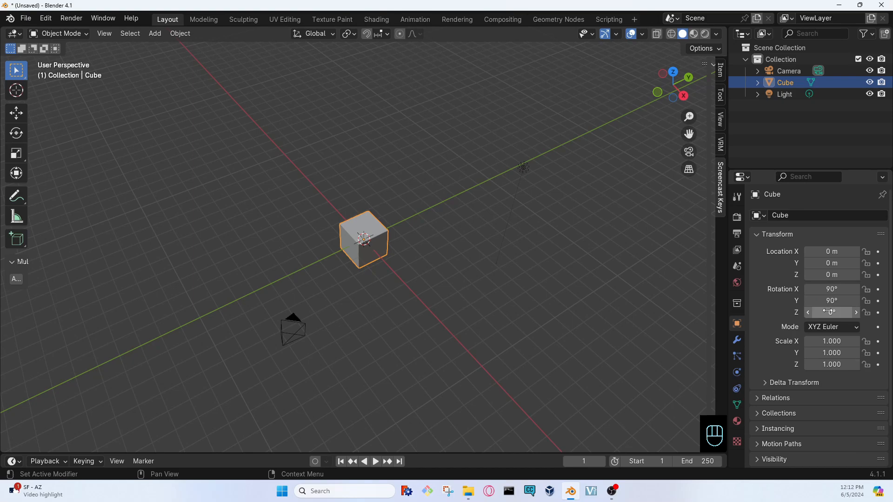
{"action": "type", "text": "90"}
{"action": "key", "text": "Return"}
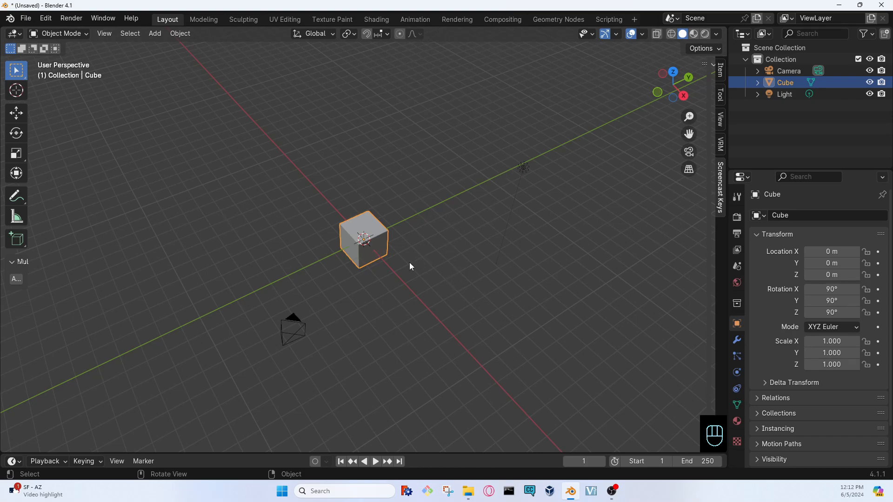
Set the cube's rotation to 60° on each of the X, Y and Z axes.
{"action": "left_click", "coordinate": [833, 290]}
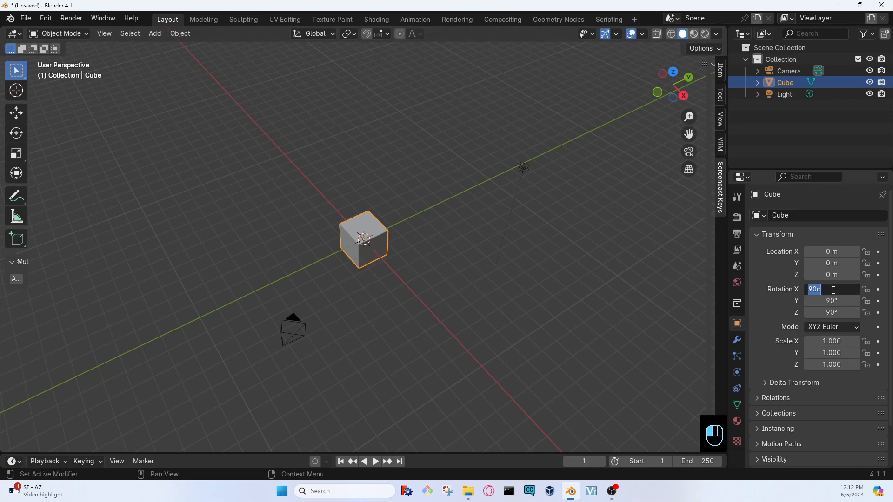
{"action": "type", "text": "60"}
{"action": "key", "text": "Return"}
{"action": "left_click", "coordinate": [833, 300]}
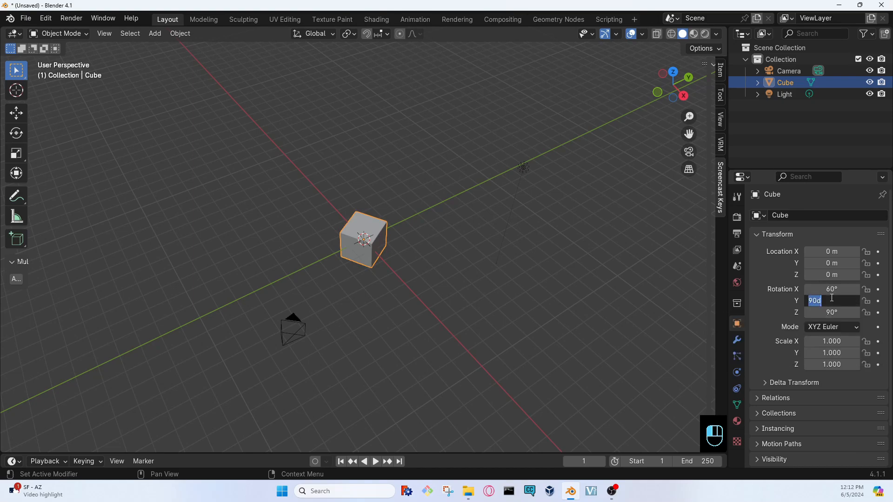
{"action": "type", "text": "60"}
{"action": "key", "text": "Return"}
{"action": "left_click", "coordinate": [832, 313]}
{"action": "type", "text": "60"}
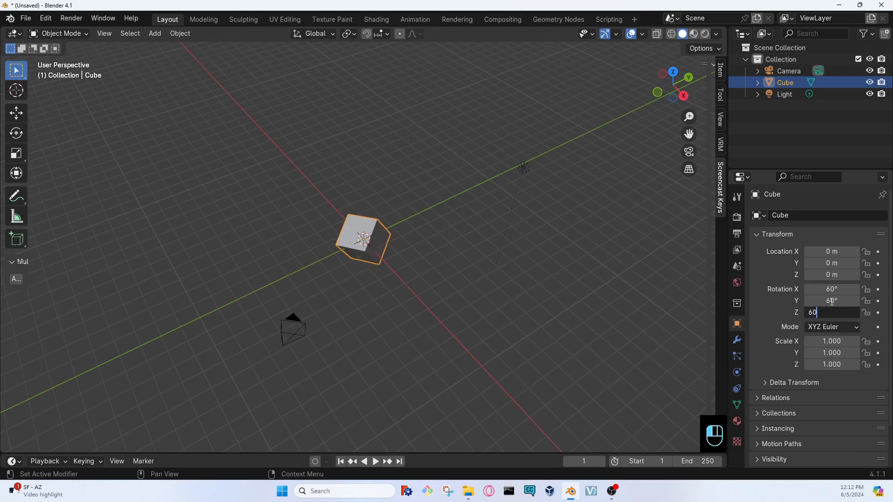
{"action": "type", "text": "0"}
{"action": "key", "text": "Return"}
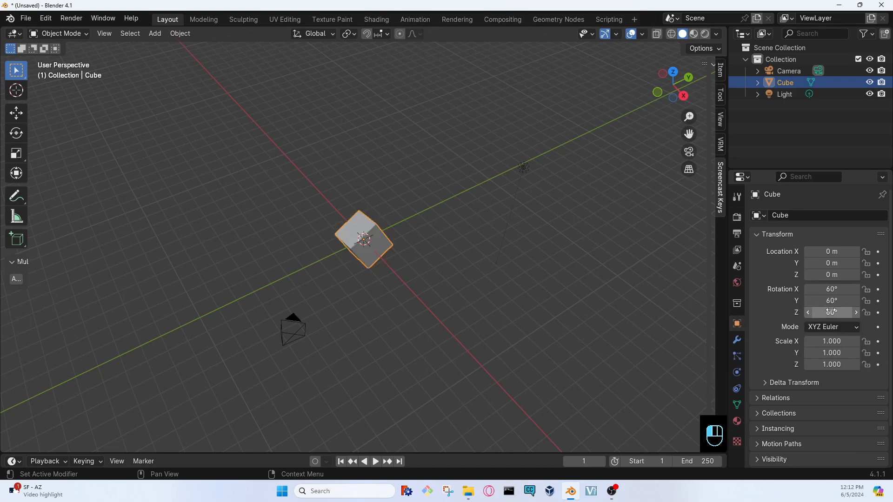
{"action": "left_click", "coordinate": [835, 311]}
Set the cube's rotation to 600° on each of the X, Y and Z axes.
{"action": "left_click", "coordinate": [835, 290]}
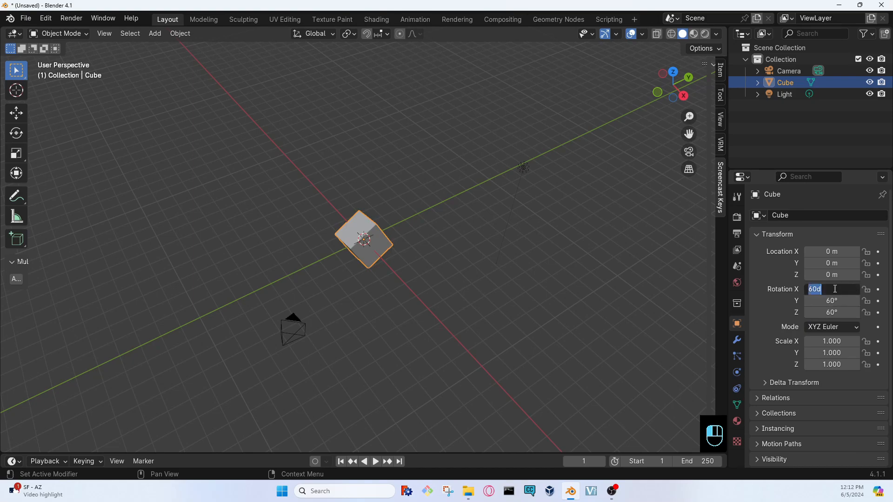
{"action": "type", "text": "600"}
{"action": "key", "text": "Return"}
{"action": "left_click", "coordinate": [834, 302]}
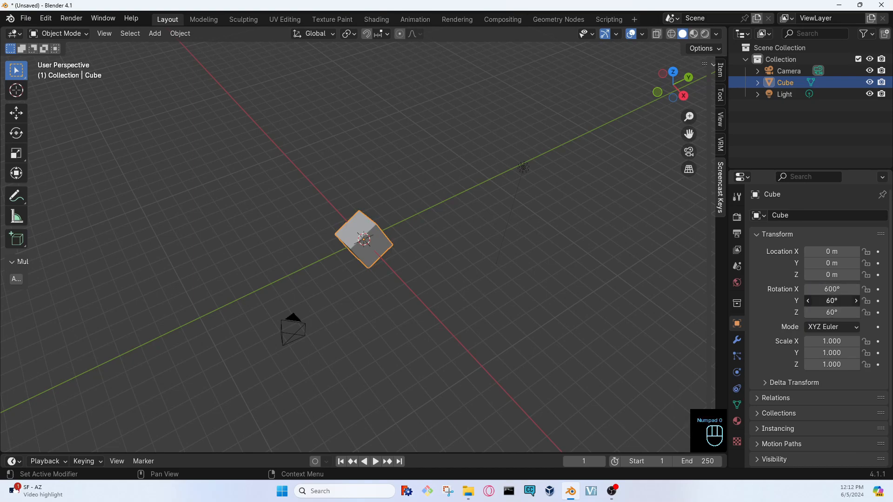
{"action": "type", "text": "600"}
{"action": "key", "text": "Return"}
{"action": "left_click", "coordinate": [835, 313]}
{"action": "type", "text": "6"}
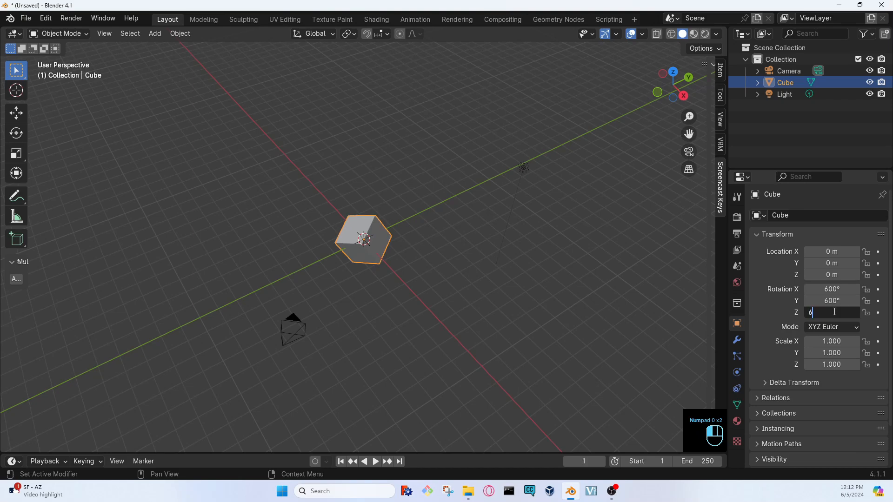
{"action": "type", "text": "000"}
{"action": "key", "text": "Return"}
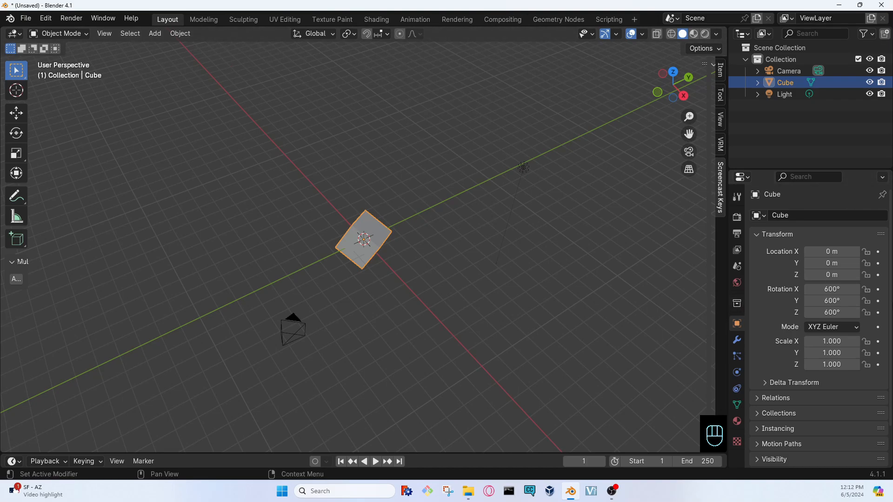
Reset the cube's X, Y and Z rotation values to 0°.
{"action": "left_click", "coordinate": [843, 290]}
{"action": "type", "text": "0"}
{"action": "key", "text": "Return"}
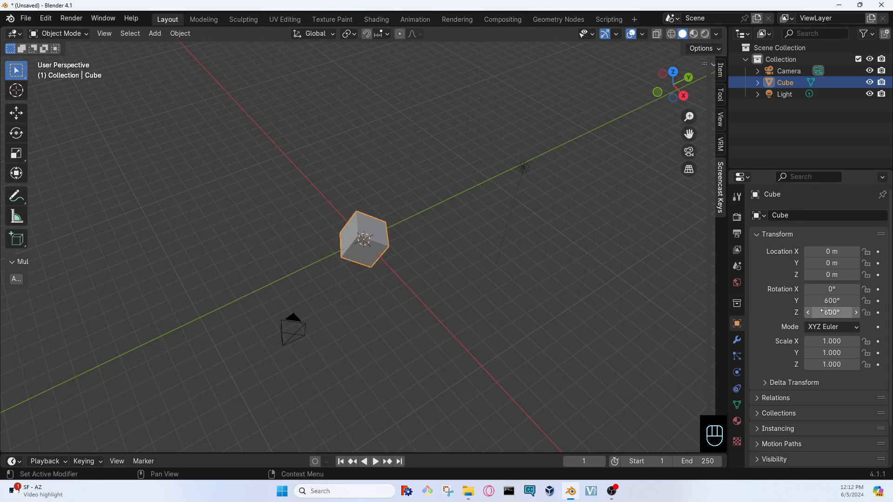
{"action": "left_click", "coordinate": [826, 306]}
{"action": "type", "text": "0"}
{"action": "key", "text": "Return"}
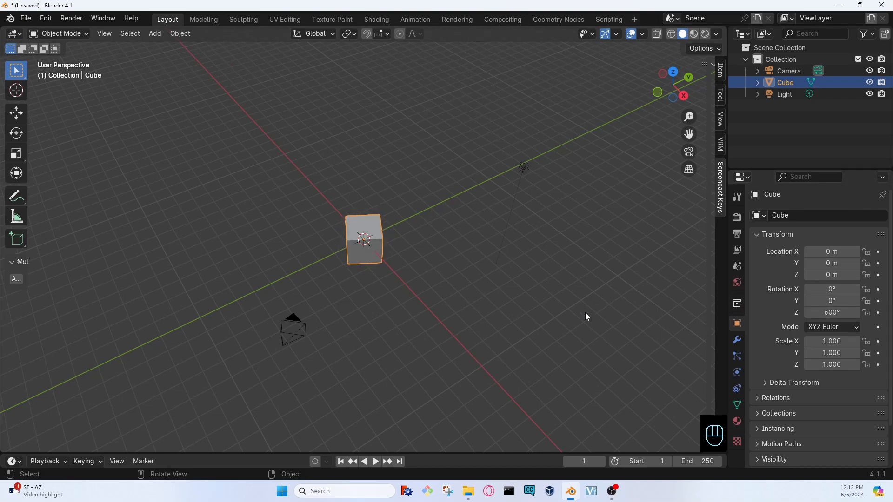
{"action": "left_click", "coordinate": [845, 316]}
{"action": "type", "text": "0"}
{"action": "key", "text": "Return"}
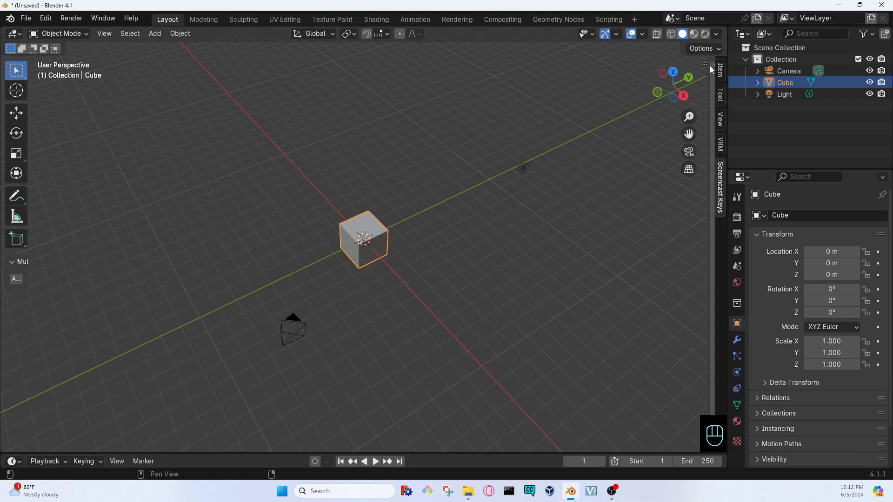
Reveal the cube's Item transform properties in the viewport sidebar and collapse the sidebar again.
{"action": "left_click_drag", "start_coordinate": [710, 66], "coordinate": [584, 75]}
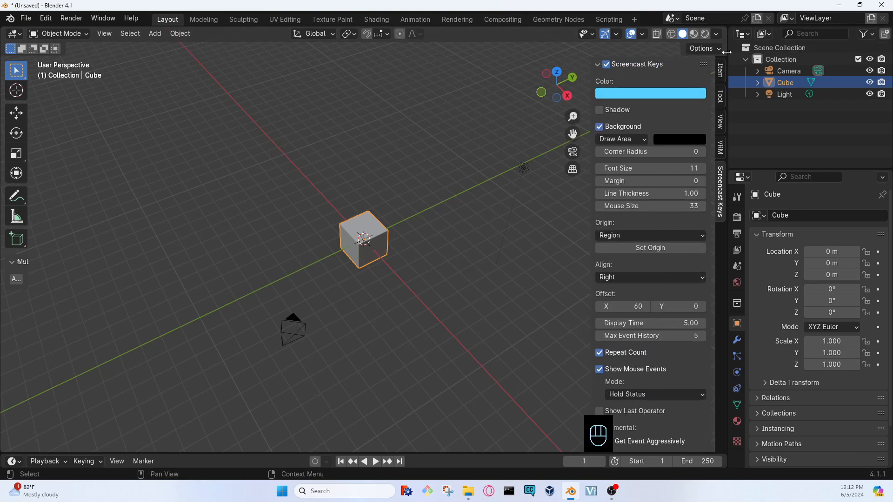
{"action": "left_click", "coordinate": [721, 71]}
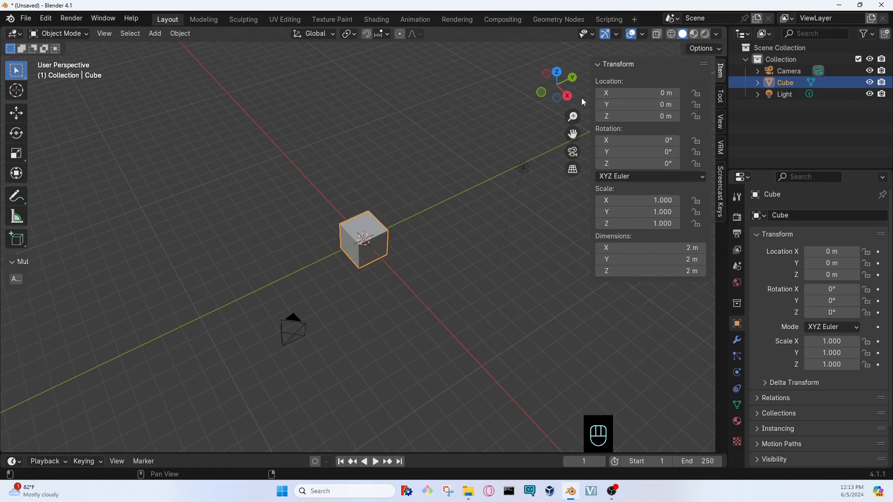
{"action": "left_click_drag", "start_coordinate": [593, 64], "coordinate": [666, 64]}
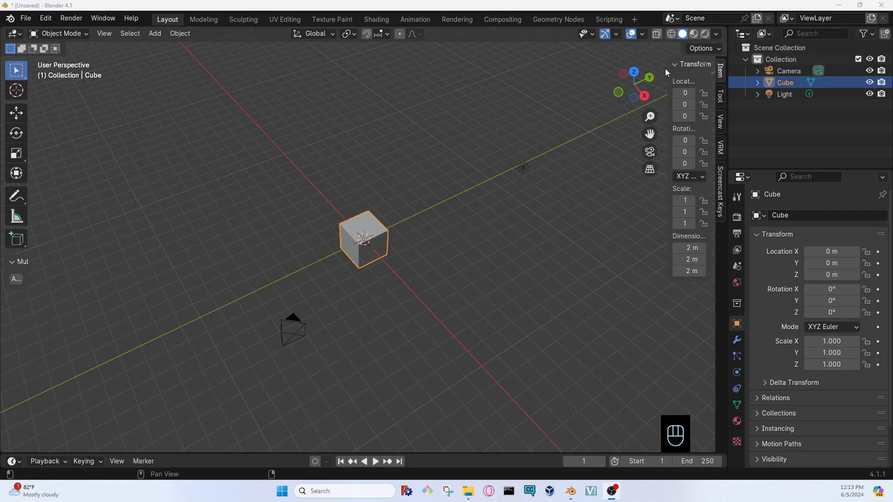
{"action": "left_click_drag", "start_coordinate": [670, 69], "coordinate": [721, 80]}
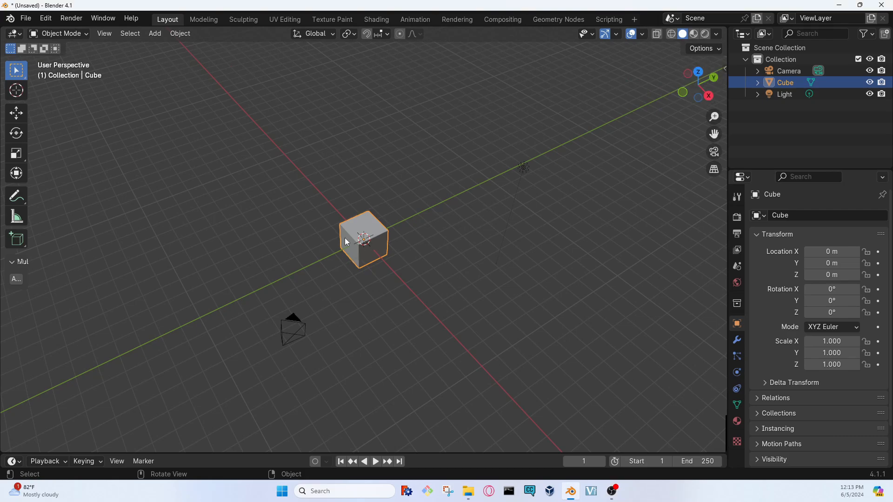
Try rotating the cube constrained to the global Z, Y and X axes in turn, and cancel the rotation.
{"action": "key", "text": "r"}
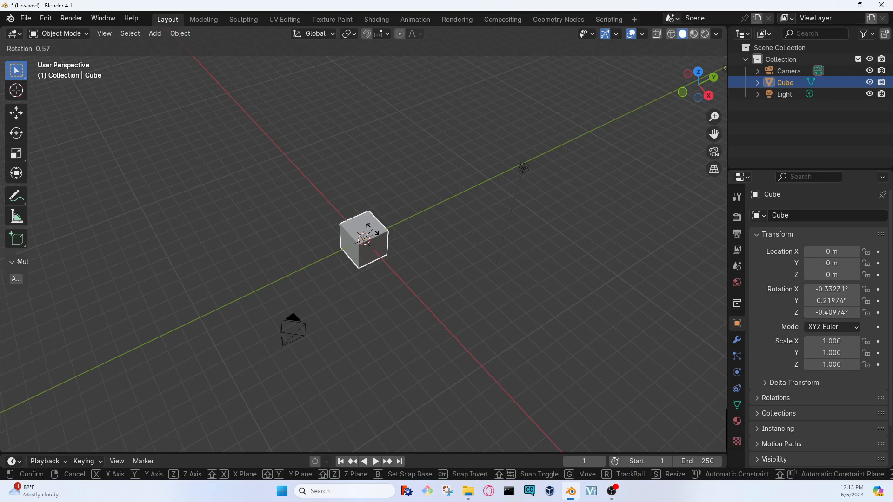
{"action": "key", "text": "z"}
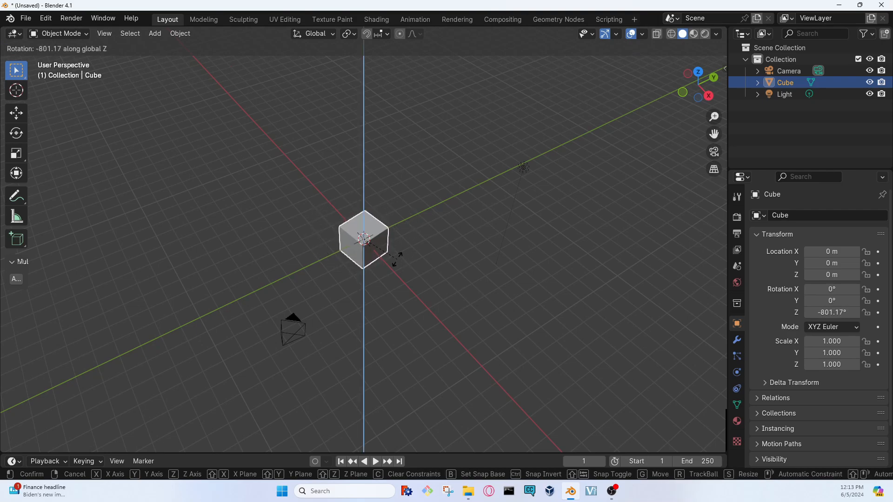
{"action": "key", "text": "y"}
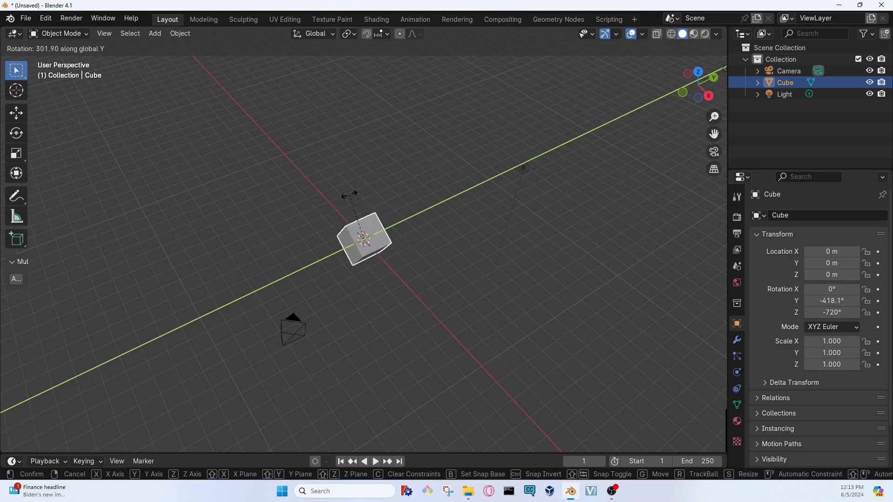
{"action": "key", "text": "x"}
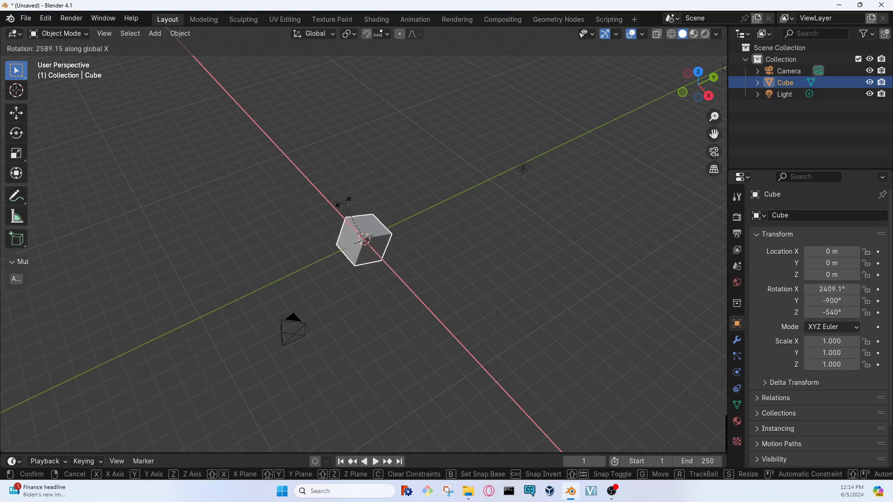
{"action": "key", "text": "Escape"}
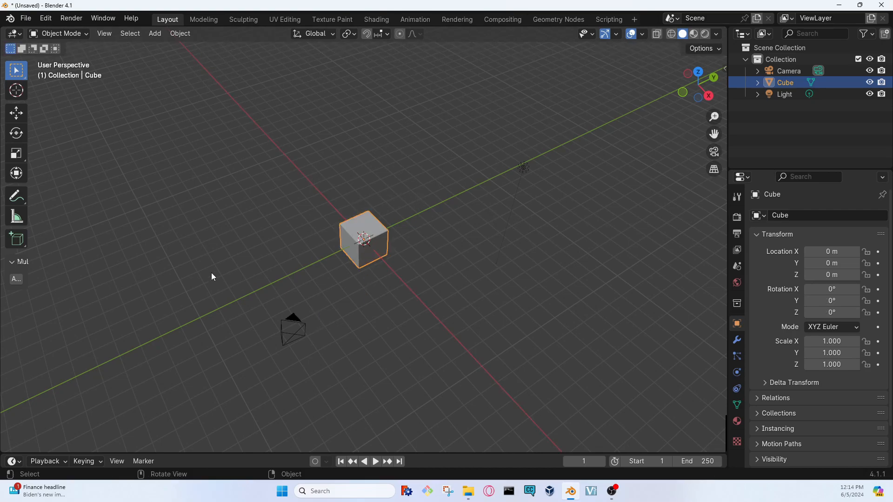
Try moving the cube freely in the viewport and cancel the move.
{"action": "middle_click_drag", "start_coordinate": [211, 273], "coordinate": [383, 253]}
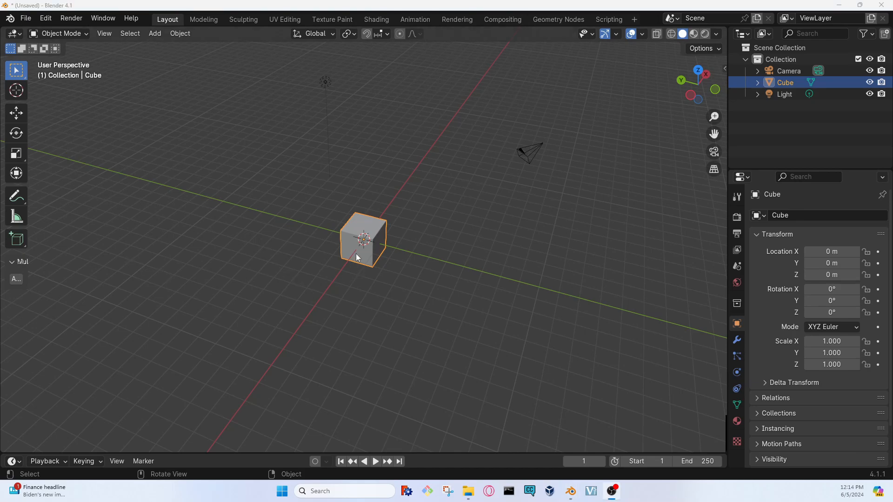
{"action": "left_click", "coordinate": [370, 261]}
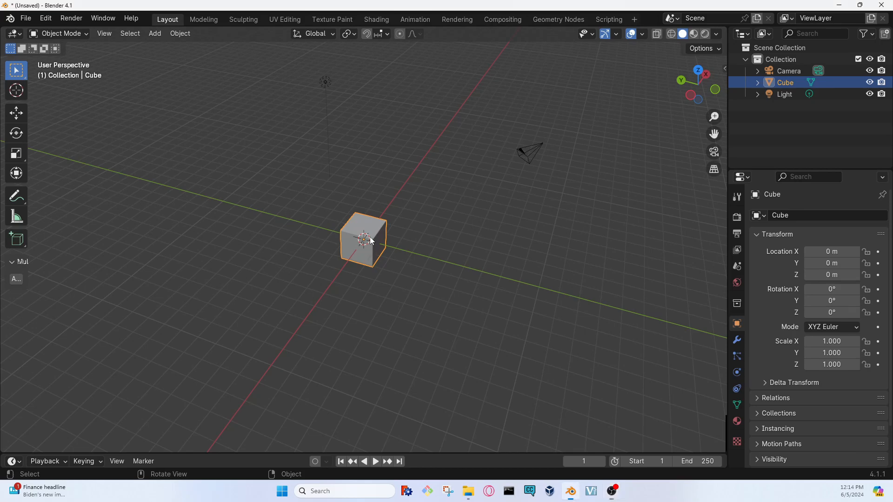
{"action": "key", "text": "g"}
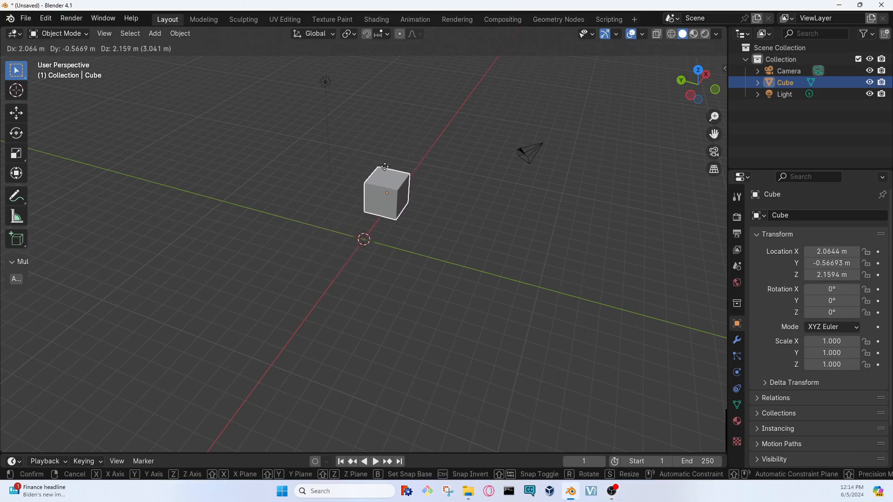
{"action": "right_click", "coordinate": [397, 192]}
Rotate the cube freely and clear its rotation back to 0° on all axes.
{"action": "key", "text": "r"}
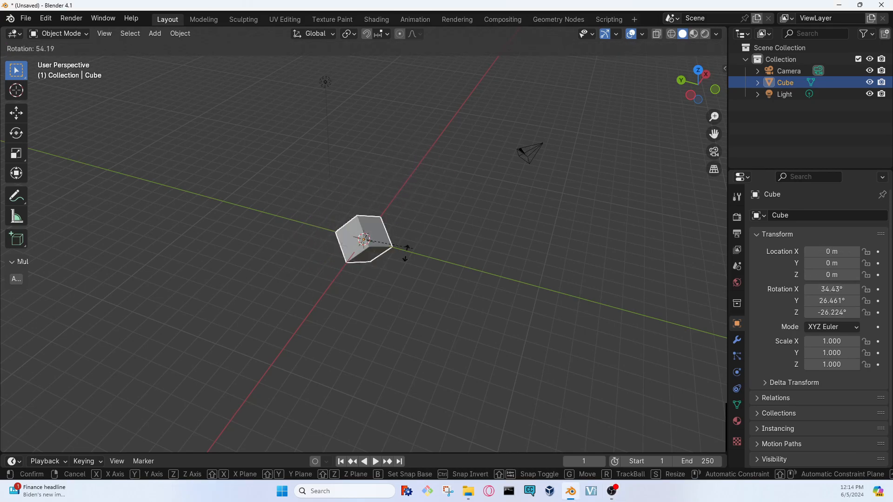
{"action": "left_click", "coordinate": [306, 303]}
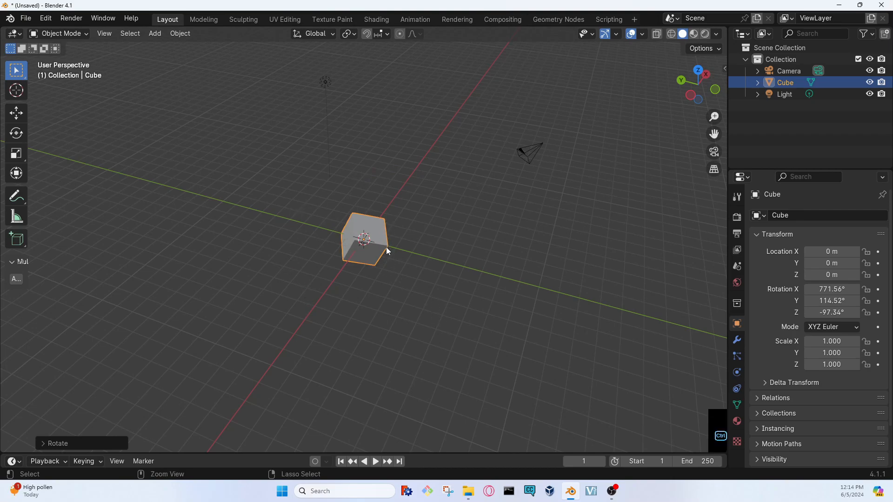
{"action": "key", "text": "alt+r"}
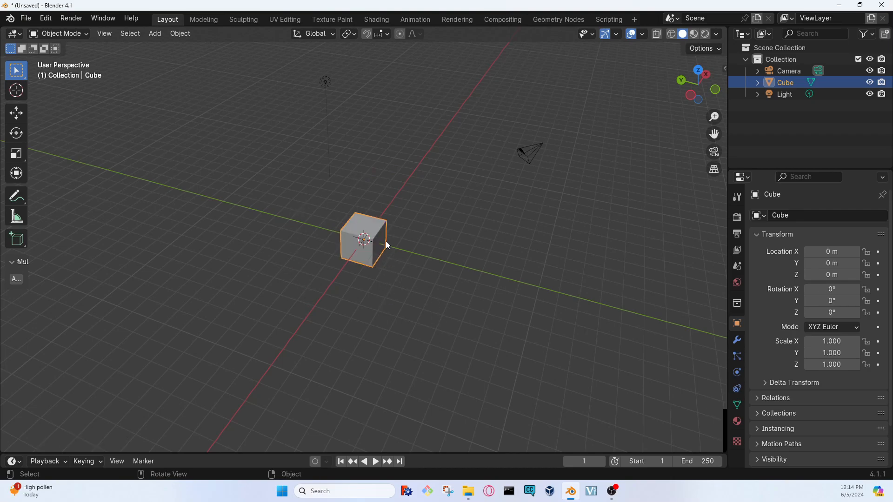
Try scaling the cube freely, cancel it, and set its scale to 0.5 on the X, Y and Z axes.
{"action": "key", "text": "s"}
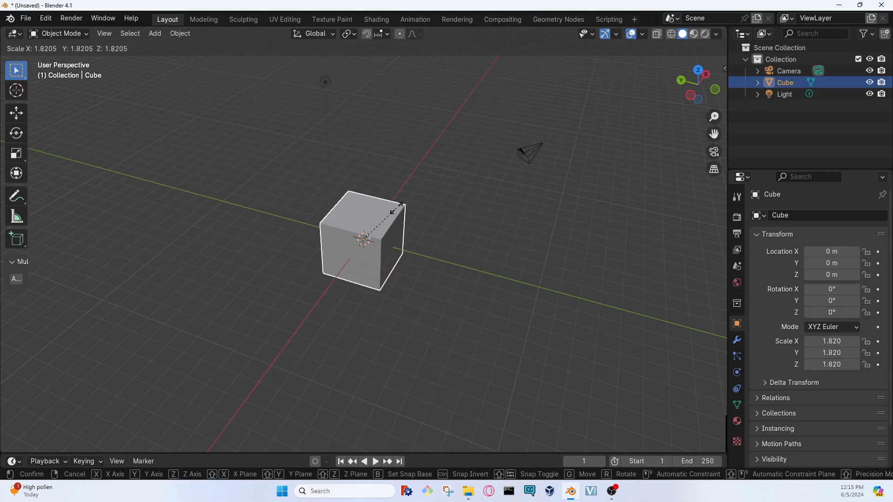
{"action": "key", "text": "Escape"}
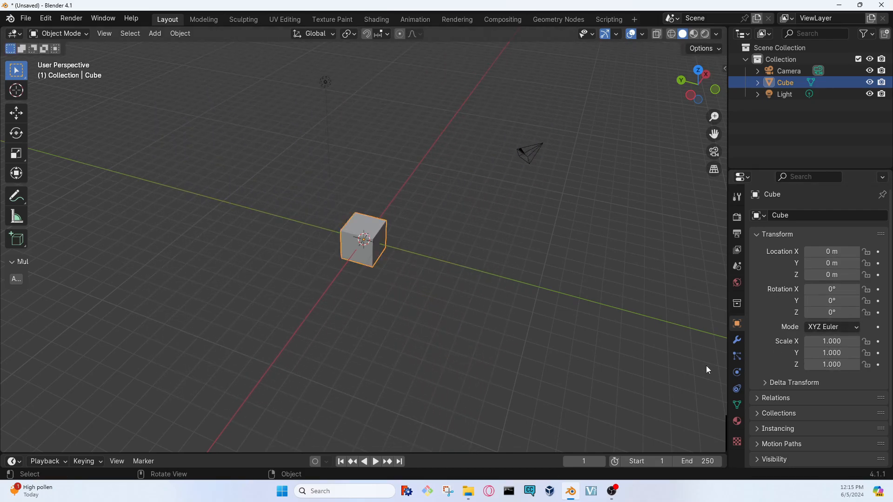
{"action": "left_click", "coordinate": [838, 343]}
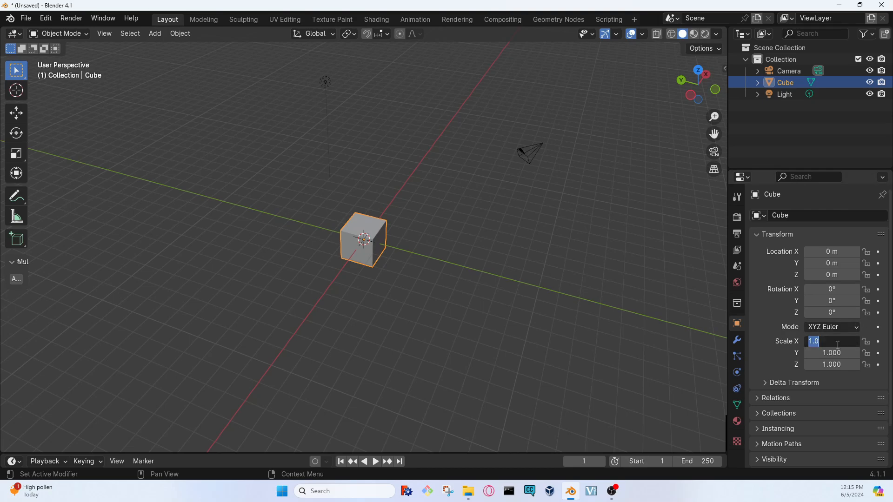
{"action": "type", "text": ".5"}
{"action": "key", "text": "Tab"}
{"action": "type", "text": ".5"}
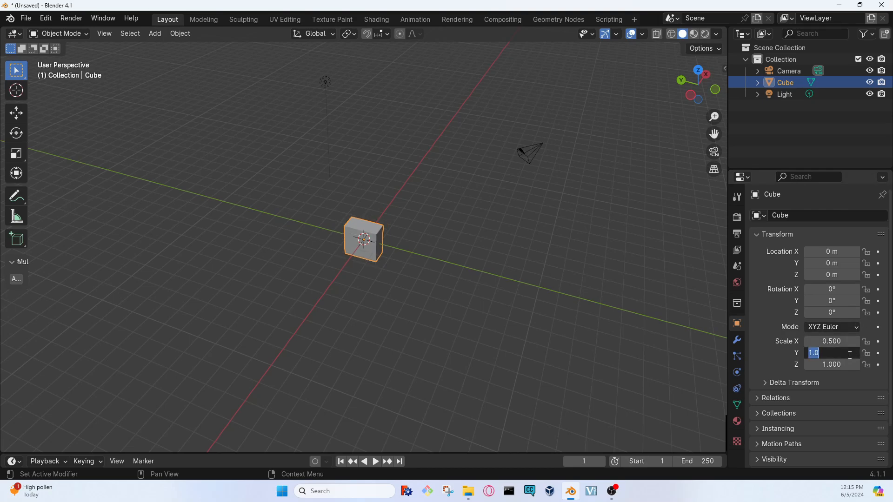
{"action": "key", "text": "Return"}
{"action": "left_click", "coordinate": [842, 366]}
{"action": "type", "text": ".5"}
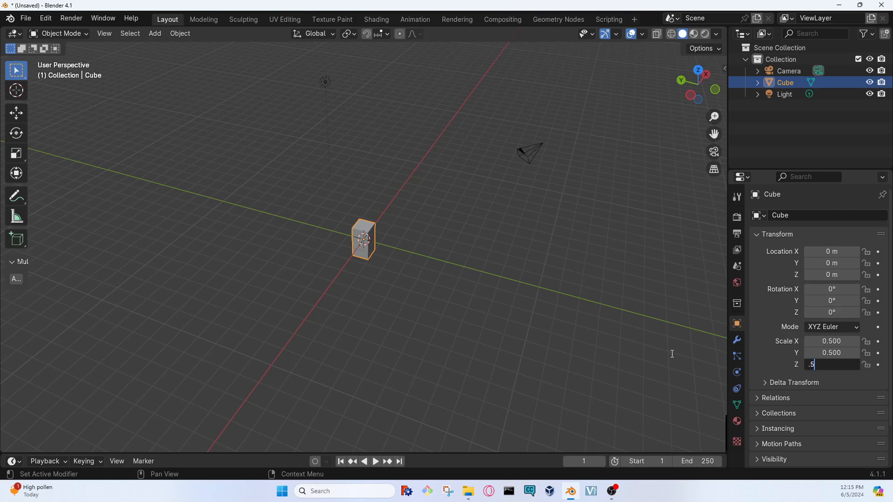
{"action": "key", "text": "Return"}
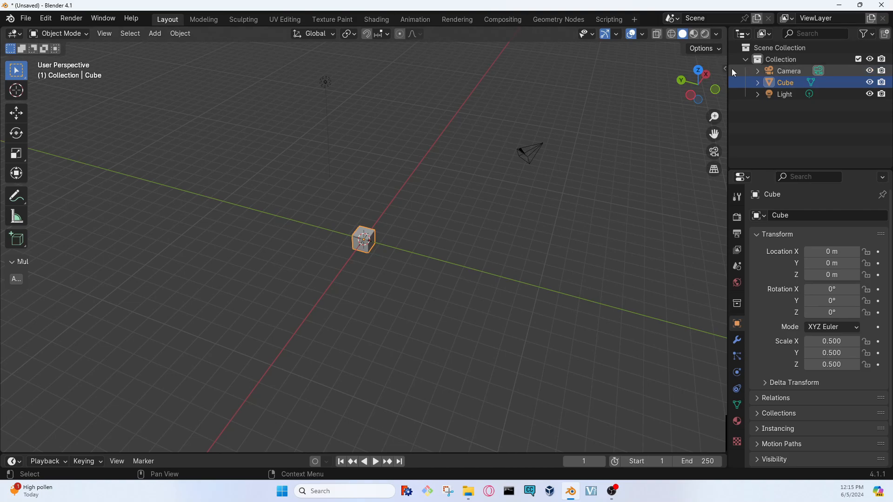
Reveal the cube's dimensions in the viewport sidebar and set its scale to 1 on the X, Y and Z axes.
{"action": "left_click_drag", "start_coordinate": [725, 69], "coordinate": [647, 80]}
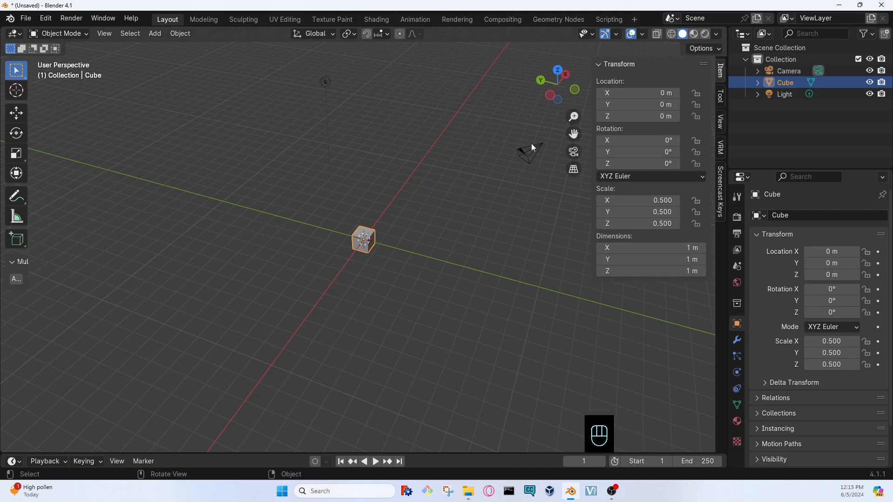
{"action": "left_click", "coordinate": [823, 342]}
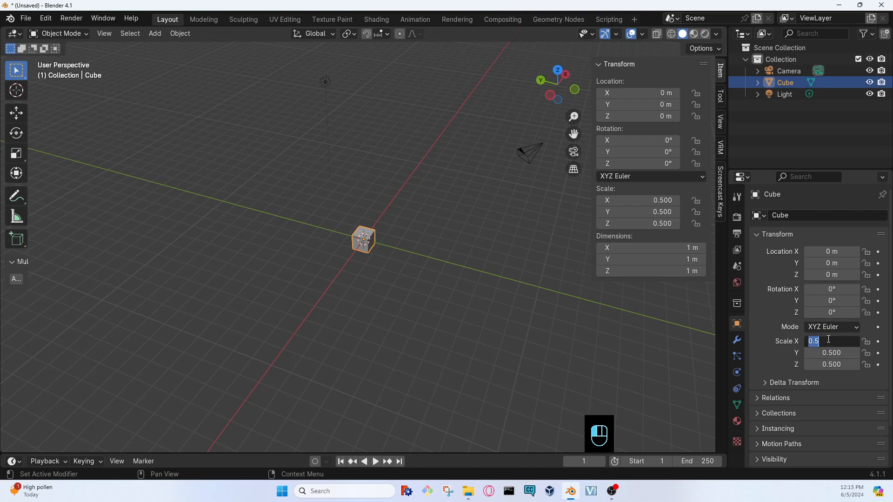
{"action": "type", "text": "1"}
{"action": "key", "text": "Return"}
{"action": "left_click", "coordinate": [832, 353]}
{"action": "type", "text": "1"}
{"action": "key", "text": "Return"}
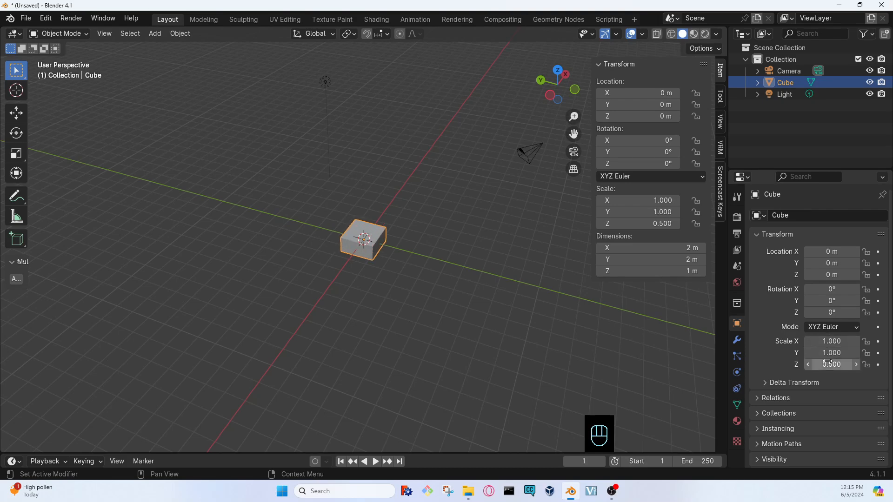
{"action": "left_click", "coordinate": [831, 364]}
{"action": "type", "text": "1"}
{"action": "key", "text": "Return"}
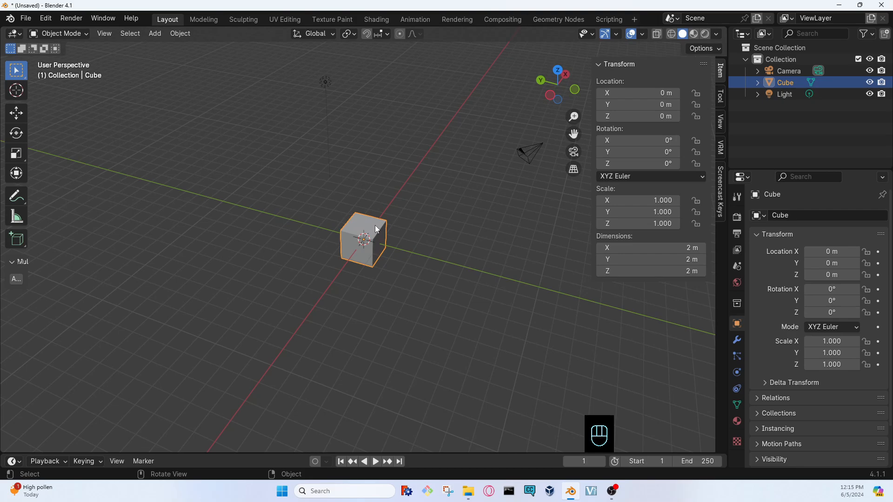
Set the cube's Y dimension to 0.5 m and its Z dimension to 1 m.
{"action": "key", "text": "s"}
{"action": "left_click", "coordinate": [678, 260]}
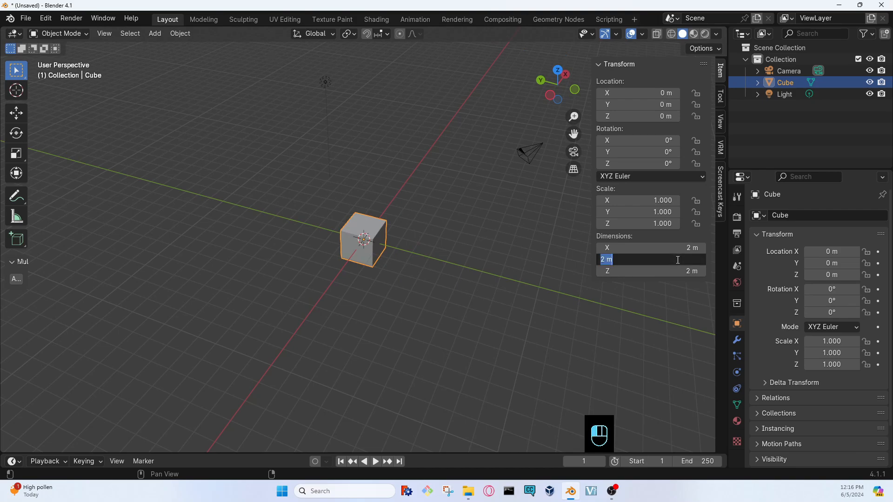
{"action": "type", "text": "0.5"}
{"action": "key", "text": "Return"}
{"action": "left_click", "coordinate": [682, 272]}
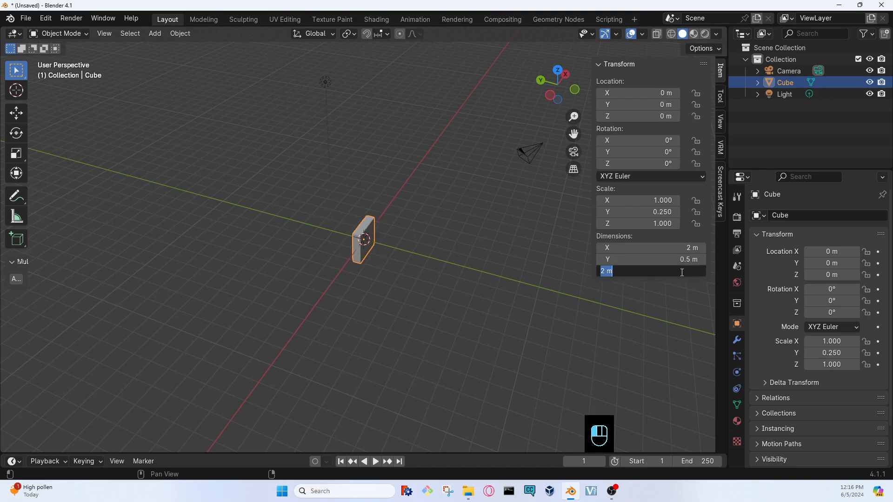
{"action": "type", "text": "1"}
{"action": "key", "text": "Return"}
Reselect the resized cube and scale it up freely to about 6.7 × 1.7 × 3.4 m.
{"action": "left_click", "coordinate": [450, 309]}
{"action": "left_click", "coordinate": [366, 245]}
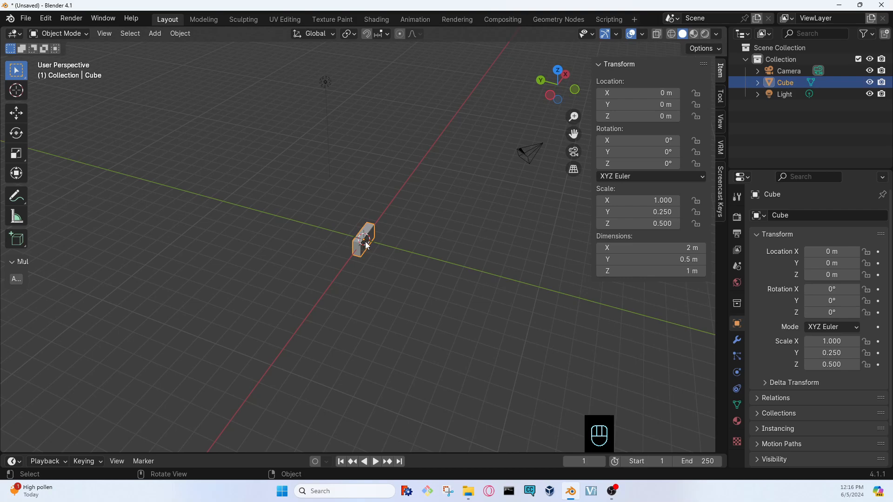
{"action": "key", "text": "s"}
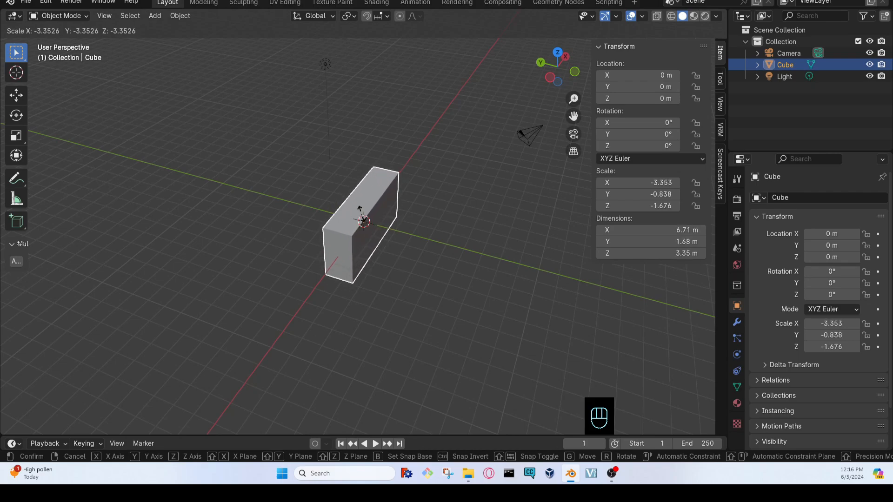
{"action": "left_click", "coordinate": [359, 208]}
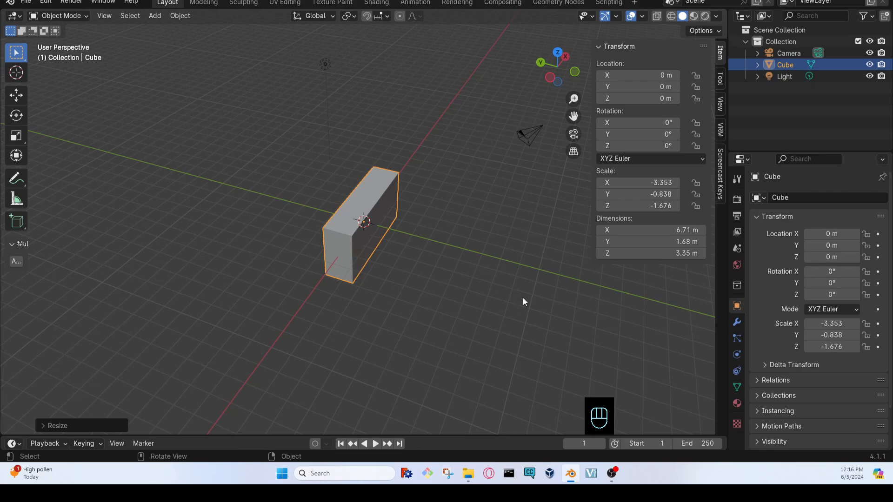
Set the cube's X, Y and Z dimensions to 1 m each.
{"action": "left_click", "coordinate": [682, 230]}
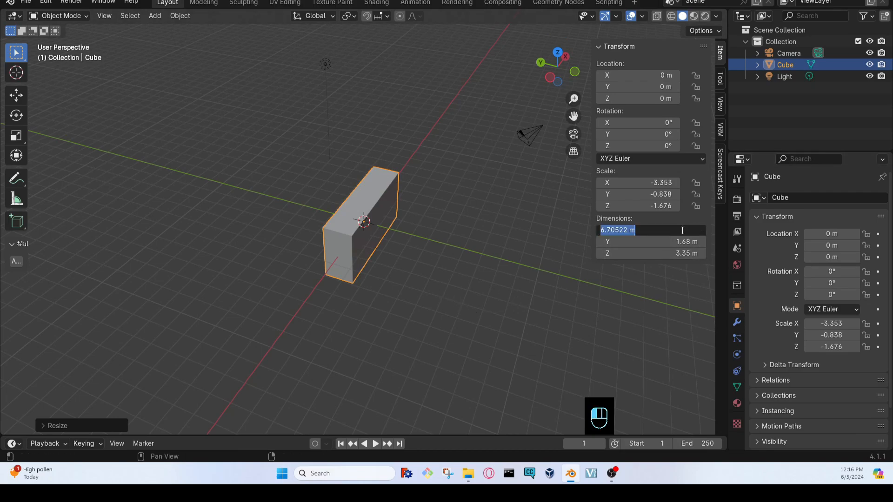
{"action": "type", "text": "1"}
{"action": "key", "text": "Tab"}
{"action": "type", "text": "1"}
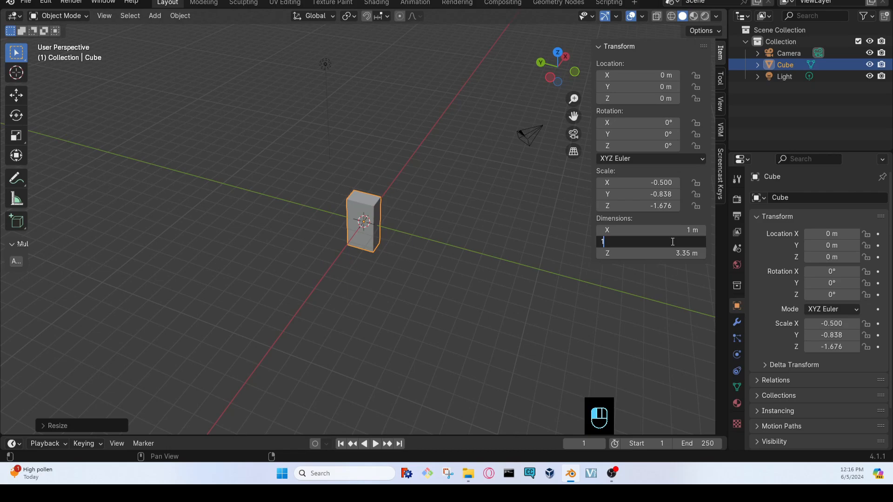
{"action": "key", "text": "Return"}
{"action": "left_click", "coordinate": [671, 255]}
{"action": "type", "text": "1"}
{"action": "key", "text": "Return"}
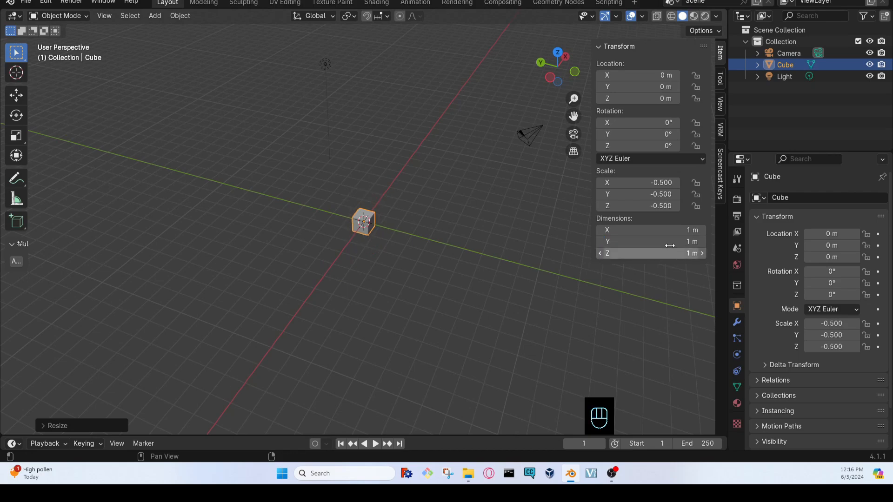
Set the cube's scale to 1 on the X, Y and Z axes.
{"action": "left_click", "coordinate": [676, 228]}
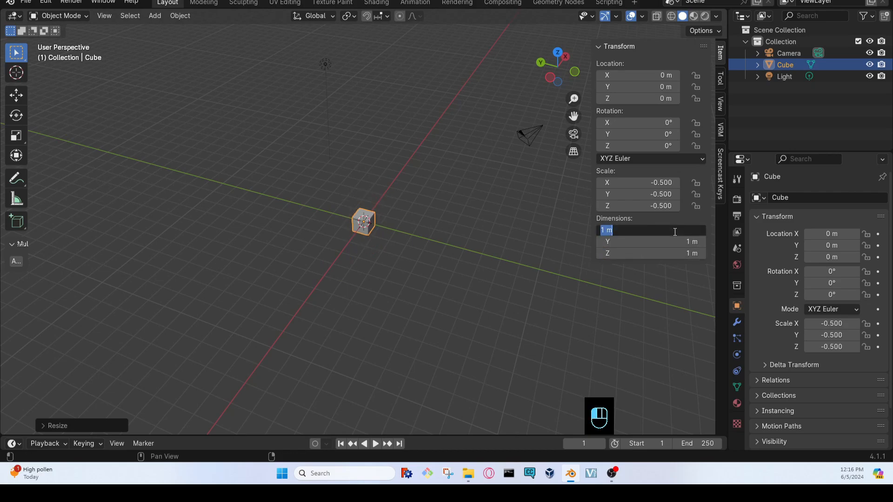
{"action": "left_click", "coordinate": [663, 182]}
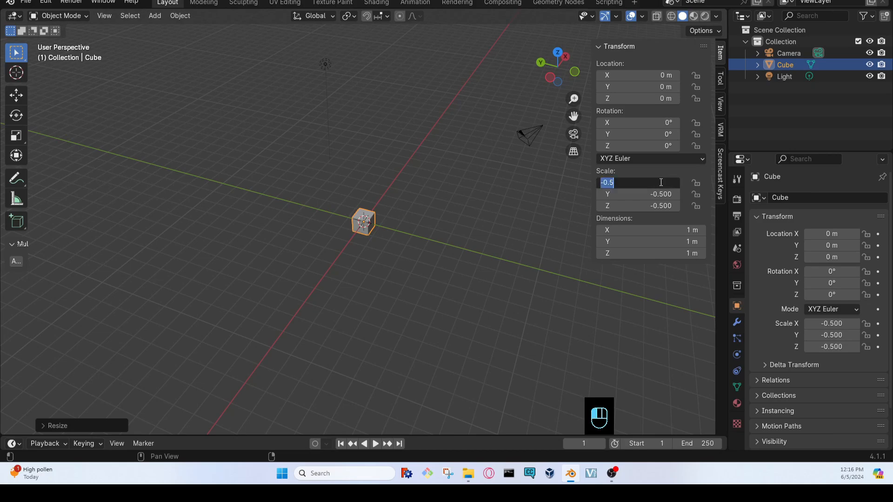
{"action": "type", "text": "1"}
{"action": "left_click", "coordinate": [660, 193]}
{"action": "type", "text": "1"}
{"action": "left_click", "coordinate": [660, 205]}
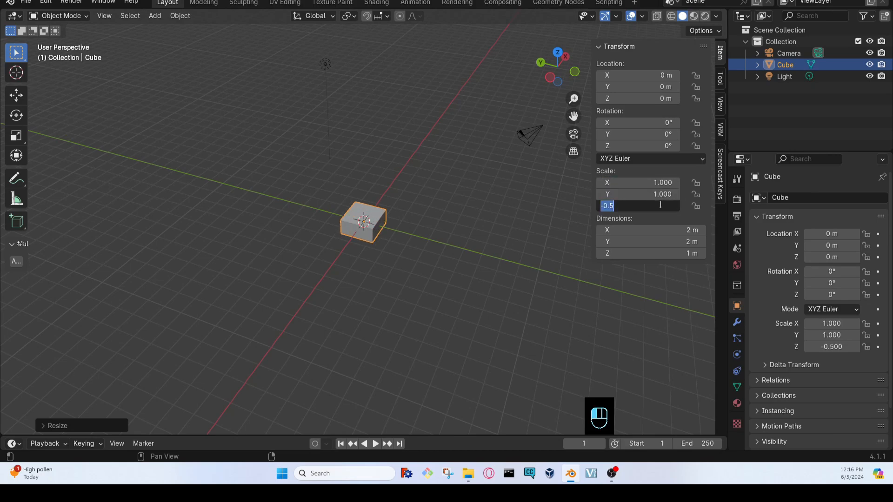
{"action": "type", "text": "11"}
{"action": "key", "text": "BackSpace"}
{"action": "key", "text": "Return"}
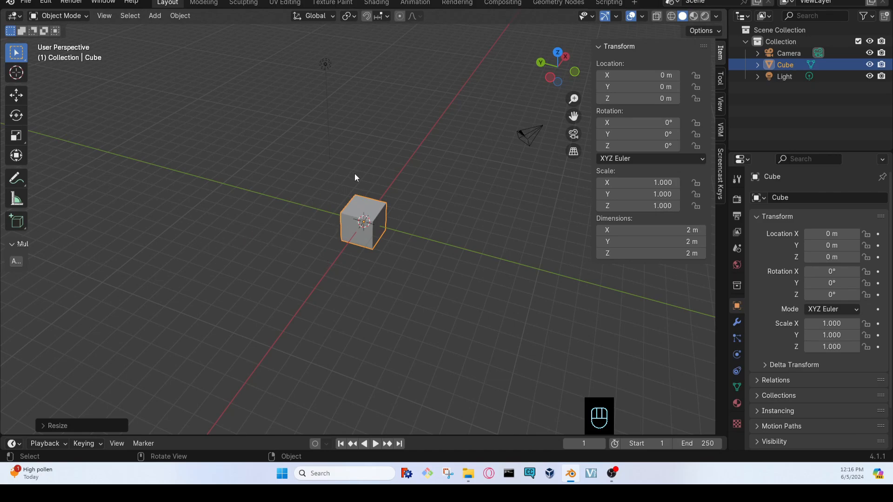
Try scaling the cube along the Z, Y and X axes in turn, and cancel the scaling.
{"action": "key", "text": "s"}
{"action": "key", "text": "z"}
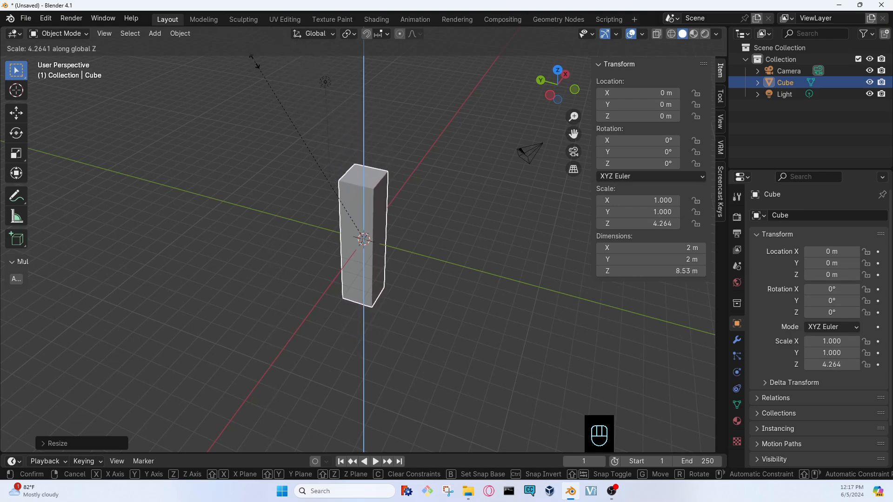
{"action": "key", "text": "y"}
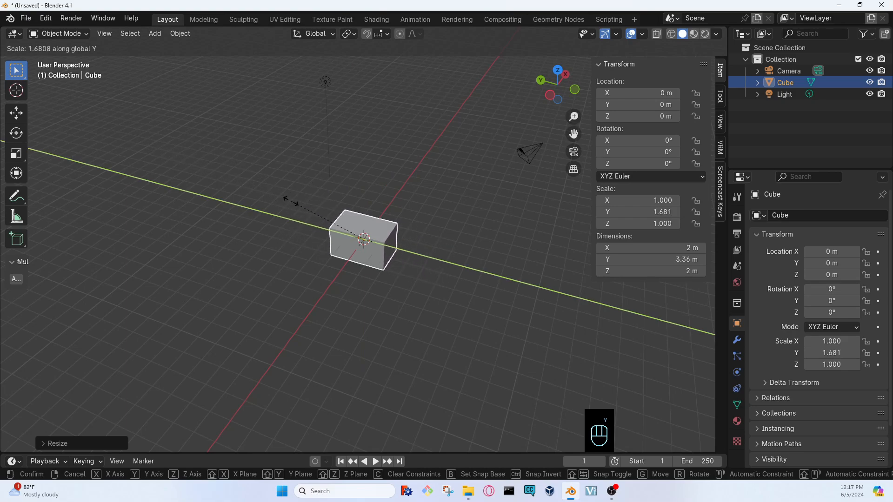
{"action": "key", "text": "x"}
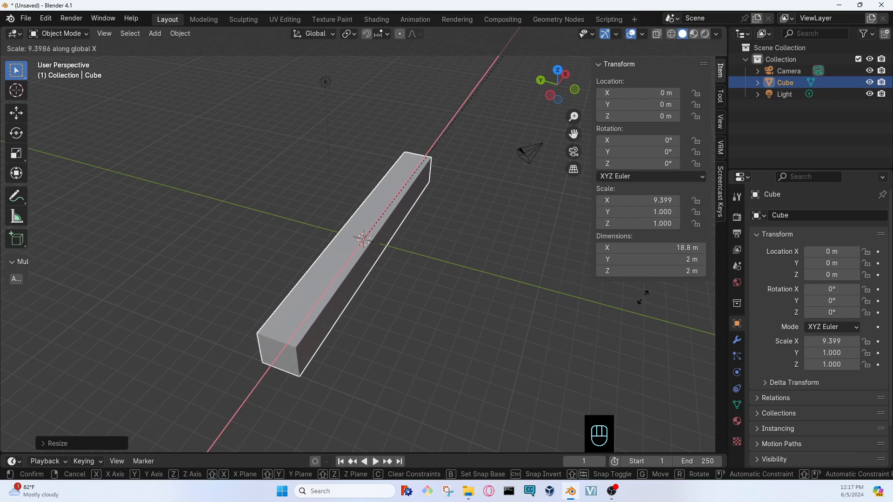
{"action": "right_click", "coordinate": [403, 278]}
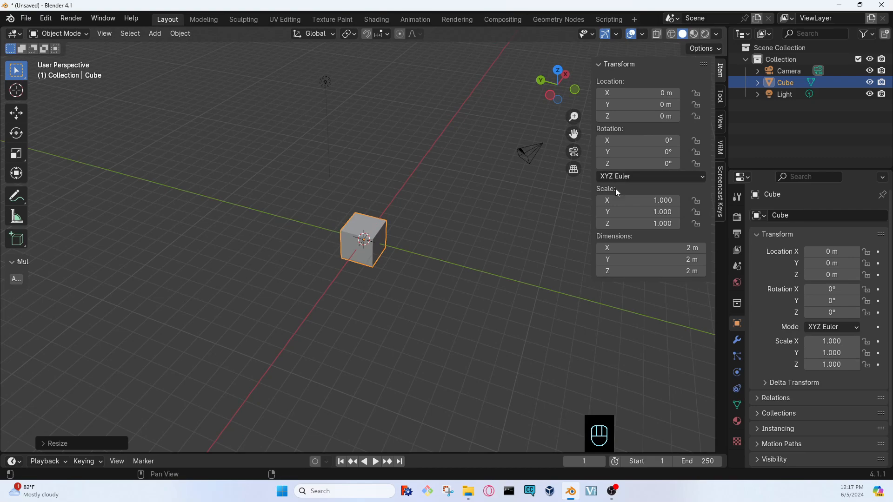
Hide the viewport sidebar and add a second cube mesh to the scene.
{"action": "middle_click_drag", "start_coordinate": [420, 308], "coordinate": [385, 309]}
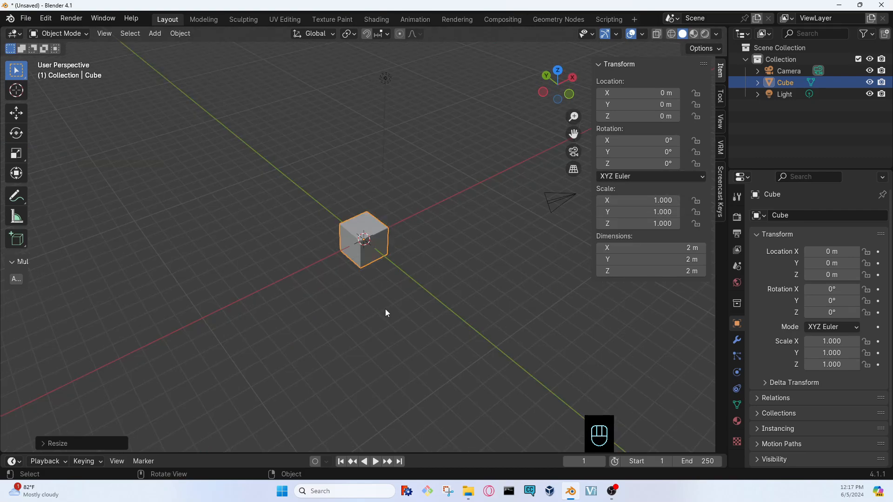
{"action": "middle_click_drag", "start_coordinate": [215, 328], "coordinate": [501, 120]}
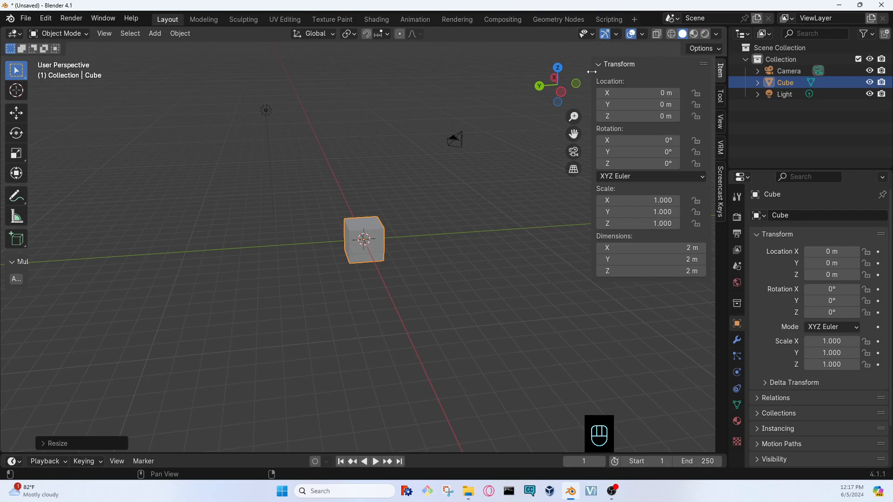
{"action": "left_click_drag", "start_coordinate": [594, 71], "coordinate": [721, 72]}
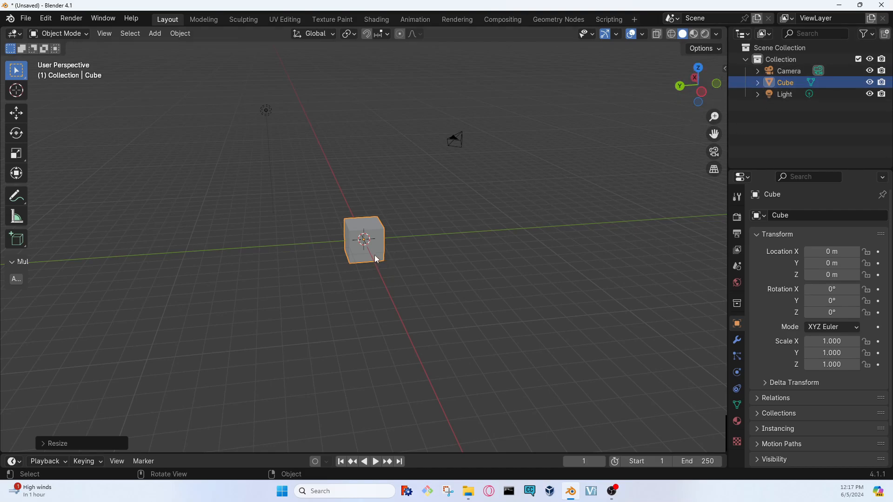
{"action": "key", "text": "shift+a"}
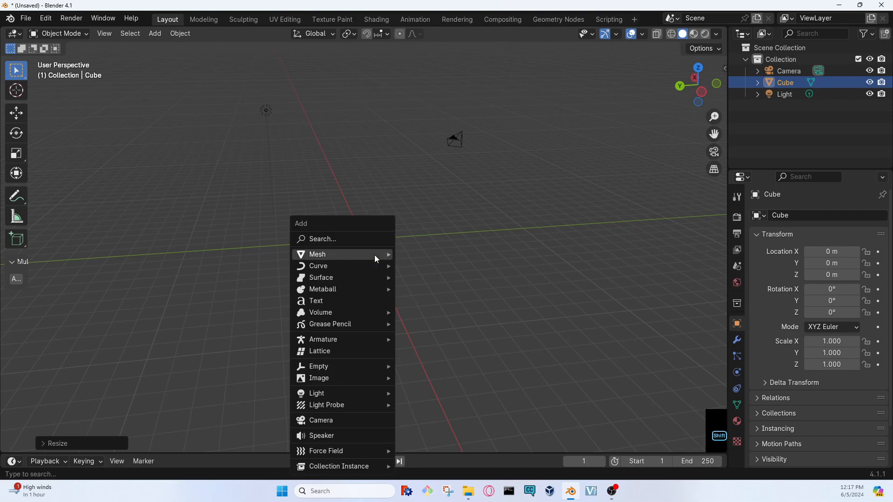
{"action": "mouse_move", "coordinate": [375, 255]}
{"action": "left_click", "coordinate": [427, 270]}
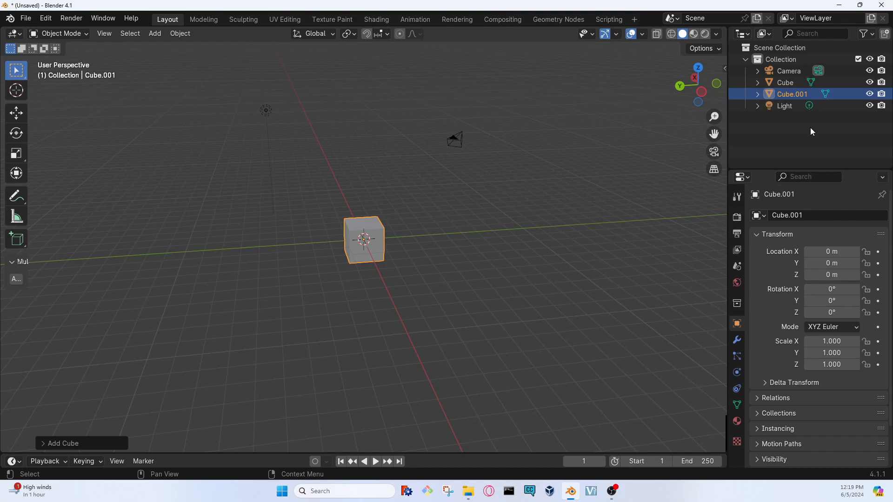
Create a new collection in the scene and move both cubes into it.
{"action": "right_click", "coordinate": [783, 126]}
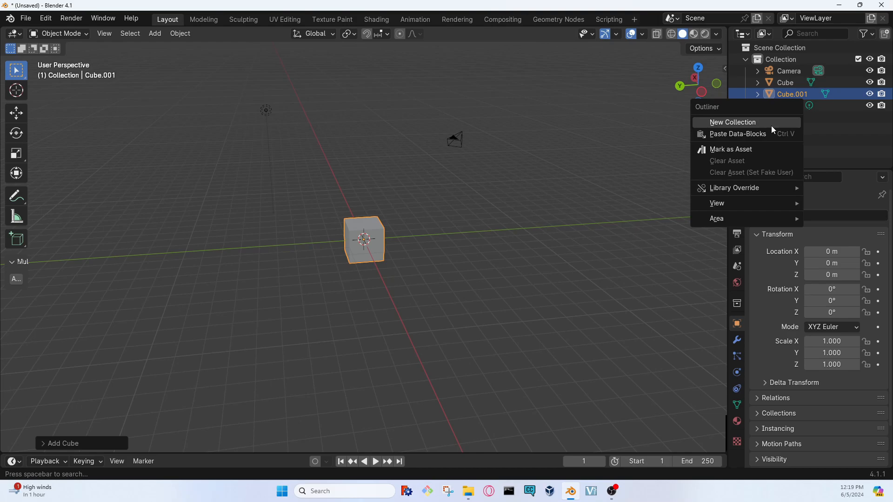
{"action": "left_click", "coordinate": [749, 123]}
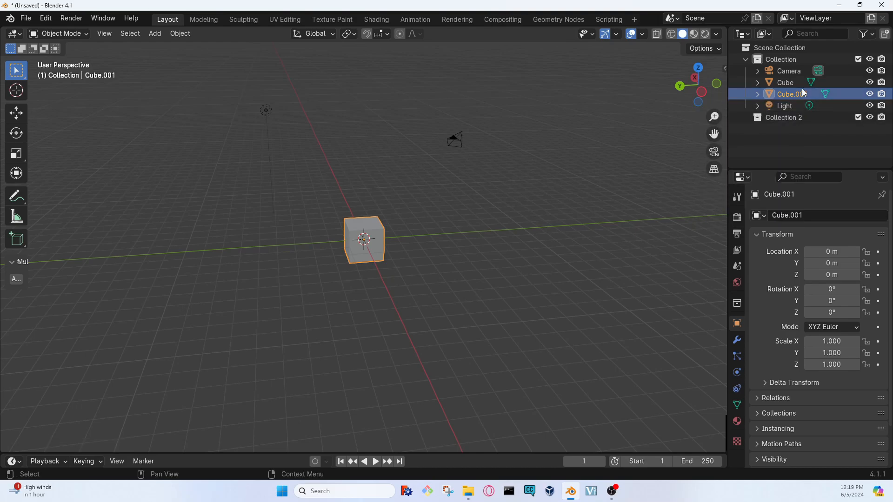
{"action": "left_click_drag", "start_coordinate": [783, 97], "coordinate": [780, 118]}
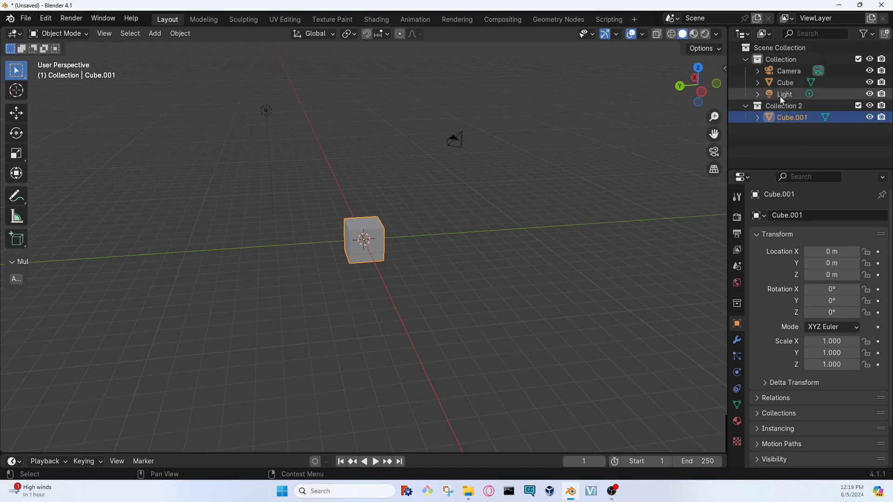
{"action": "left_click_drag", "start_coordinate": [780, 86], "coordinate": [782, 106]}
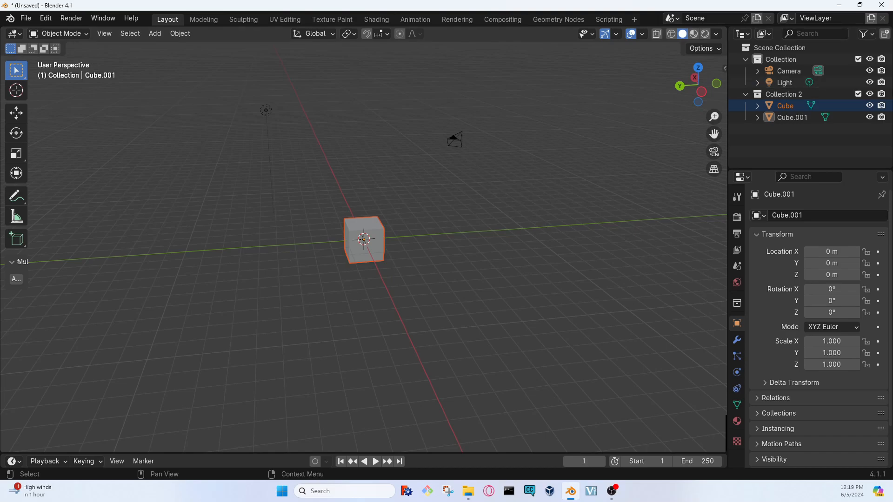
Select the camera and the light one after the other, frame the light in the viewport and partly reveal the sidebar.
{"action": "left_click", "coordinate": [780, 71]}
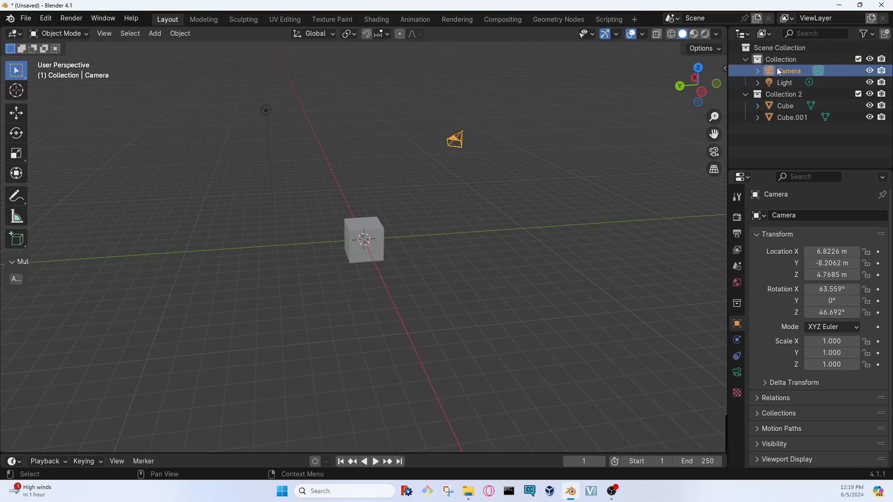
{"action": "left_click", "coordinate": [777, 82]}
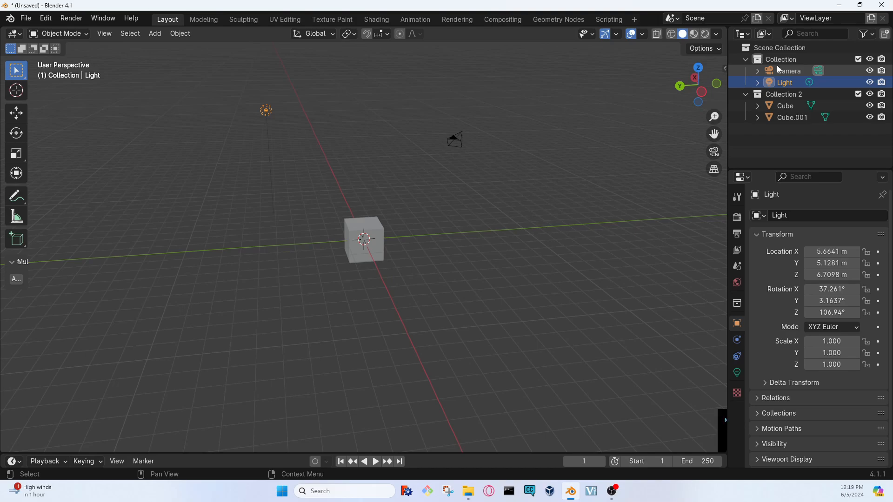
{"action": "left_click", "coordinate": [283, 125]}
{"action": "left_click", "coordinate": [266, 110]}
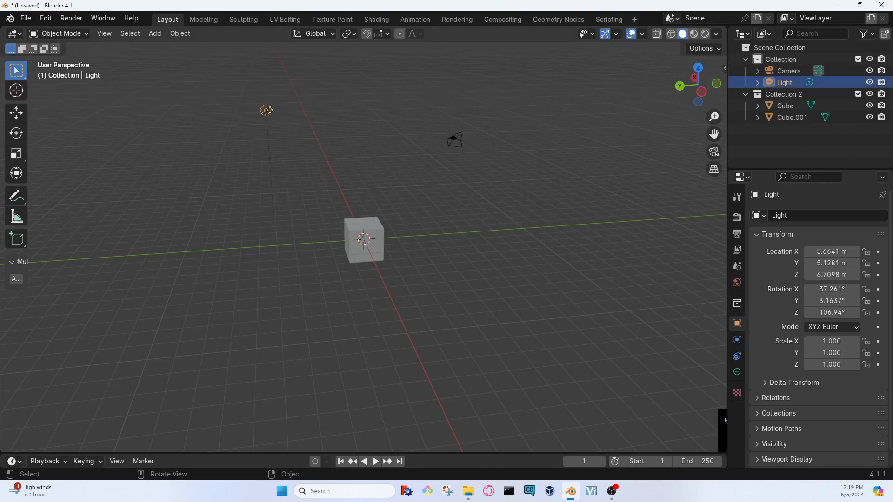
{"action": "key", "text": "KP_Decimal"}
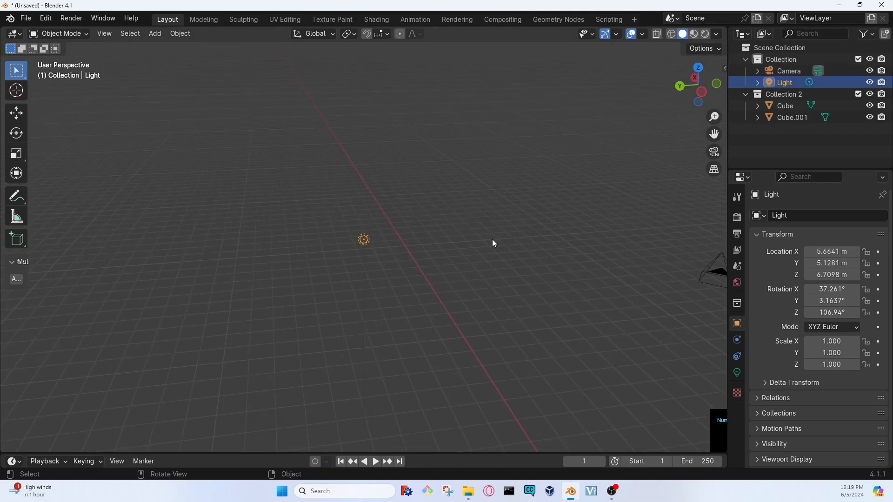
{"action": "scroll", "coordinate": [492, 239], "scroll_direction": "down", "scroll_amount": 6}
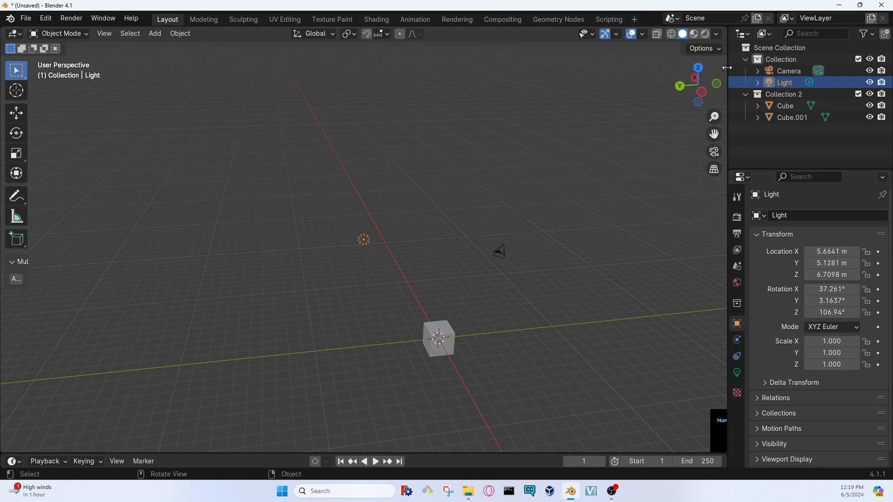
{"action": "left_click_drag", "start_coordinate": [727, 68], "coordinate": [682, 70]}
{"action": "left_click_drag", "start_coordinate": [812, 69], "coordinate": [833, 66]}
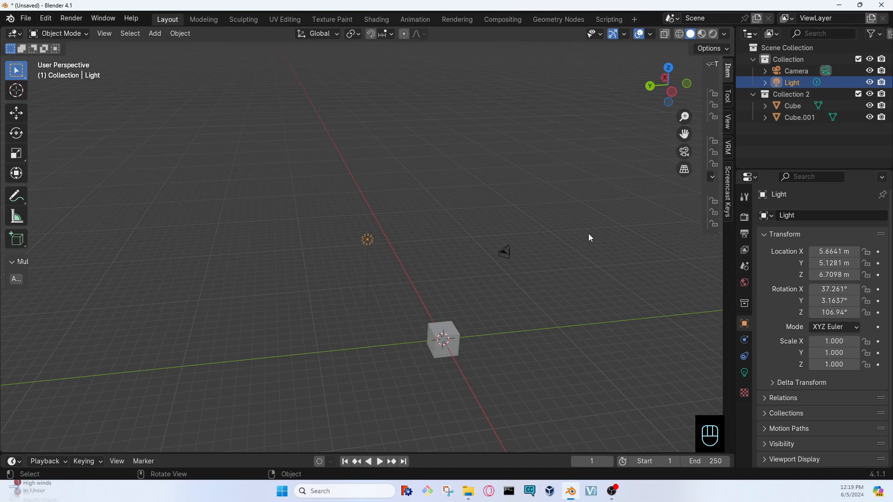
Rename the collection holding the two cubes as Cube.
{"action": "left_click", "coordinate": [810, 107]}
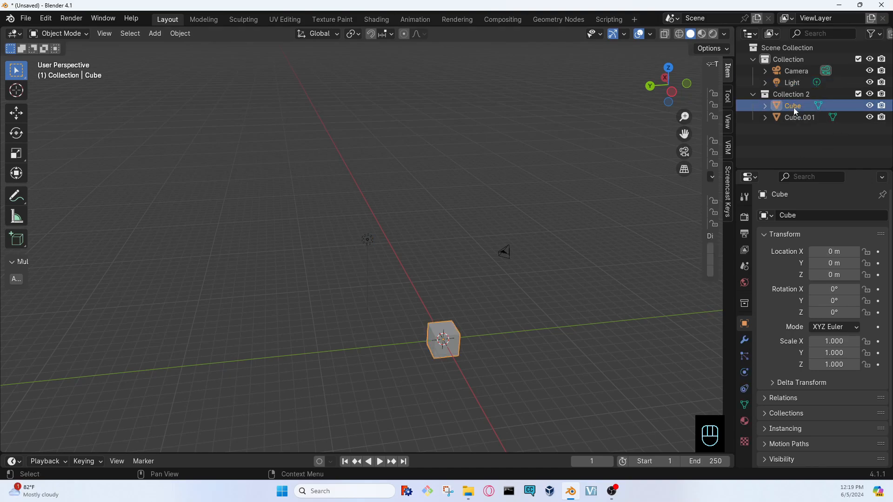
{"action": "left_click", "coordinate": [782, 94]}
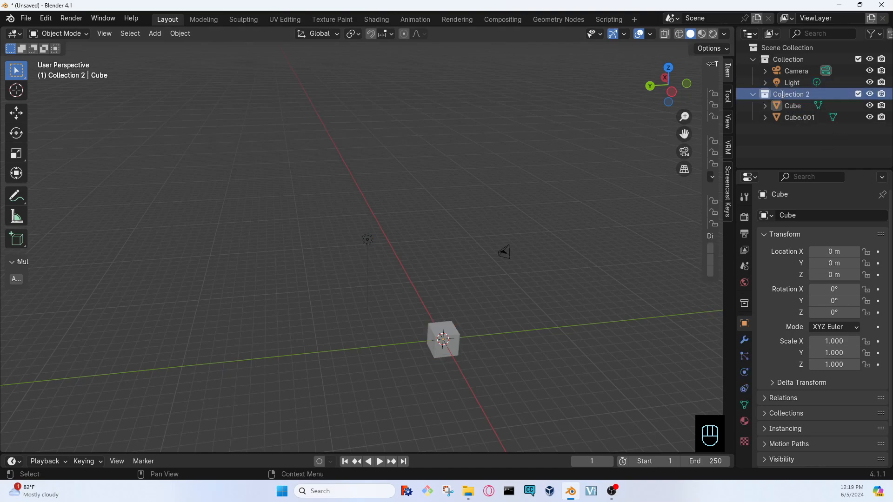
{"action": "double_click", "coordinate": [781, 94]}
{"action": "key", "text": "ctrl+a"}
{"action": "key", "text": "BackSpace"}
{"action": "type", "text": "Cube"}
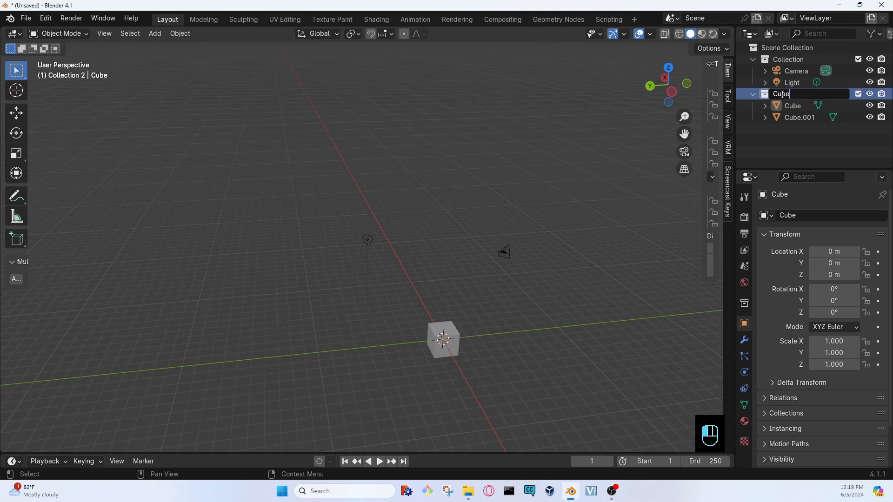
{"action": "key", "text": "Return"}
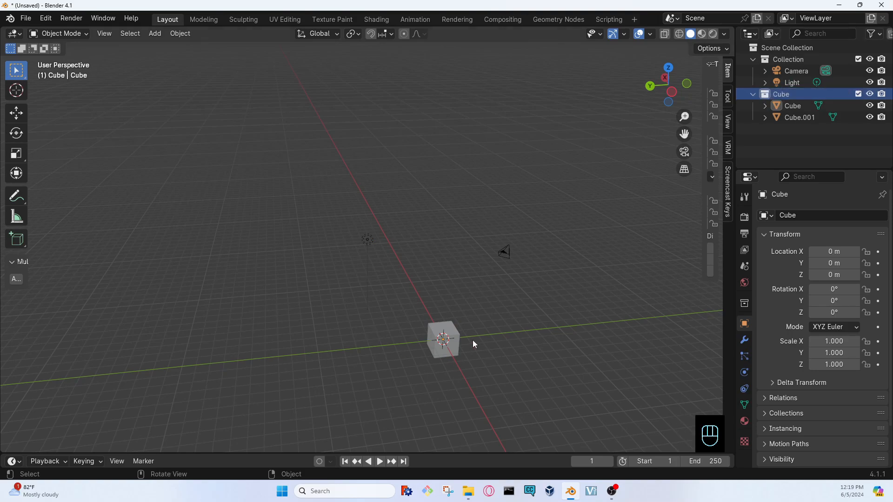
Select the original cube, frame it in the viewport, examine it from several angles and clear the selection.
{"action": "scroll", "coordinate": [421, 359], "scroll_direction": "down", "scroll_amount": 3}
{"action": "left_click", "coordinate": [422, 305]}
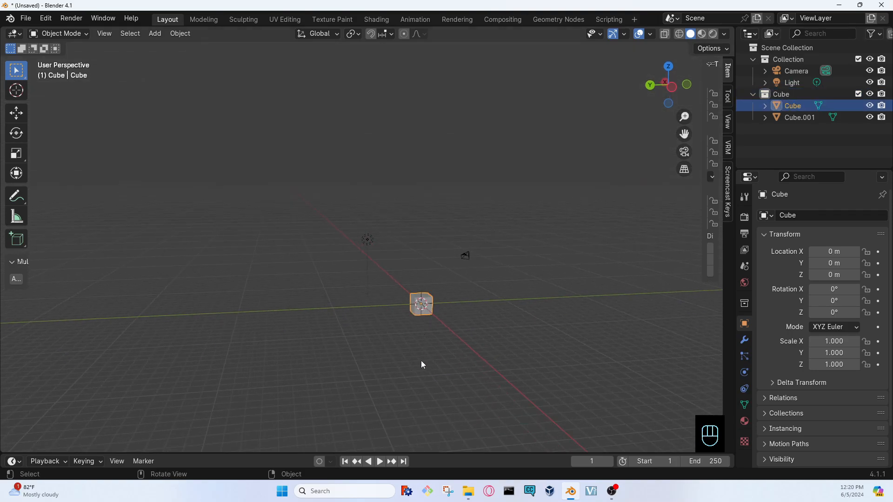
{"action": "key", "text": "KP_Decimal"}
{"action": "scroll", "coordinate": [521, 362], "scroll_direction": "down", "scroll_amount": 3}
{"action": "middle_click_drag", "start_coordinate": [464, 342], "coordinate": [500, 365]}
{"action": "scroll", "coordinate": [419, 333], "scroll_direction": "down", "scroll_amount": 4}
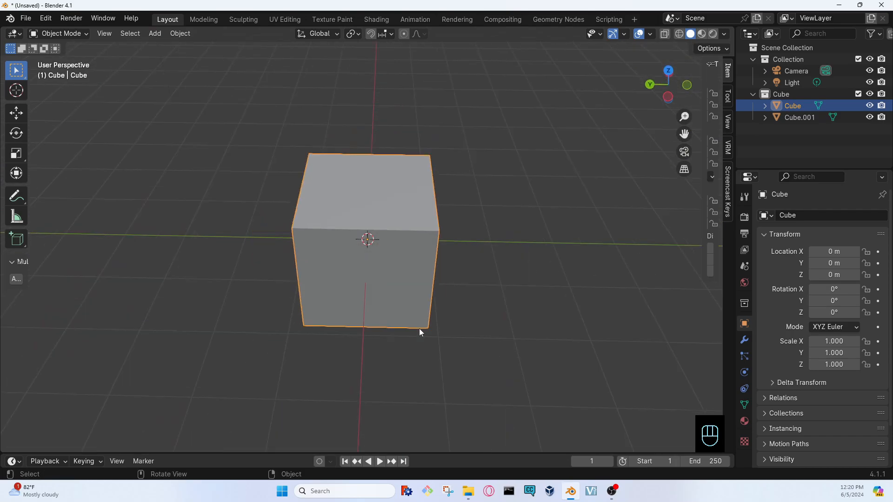
{"action": "middle_click_drag", "start_coordinate": [419, 329], "coordinate": [423, 224]}
{"action": "scroll", "coordinate": [404, 252], "scroll_direction": "down", "scroll_amount": 2}
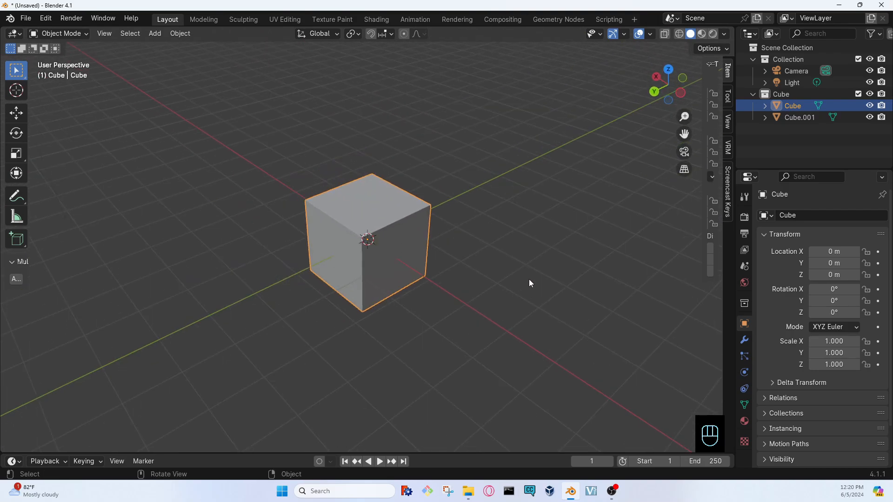
{"action": "middle_click_drag", "start_coordinate": [531, 281], "coordinate": [493, 284]}
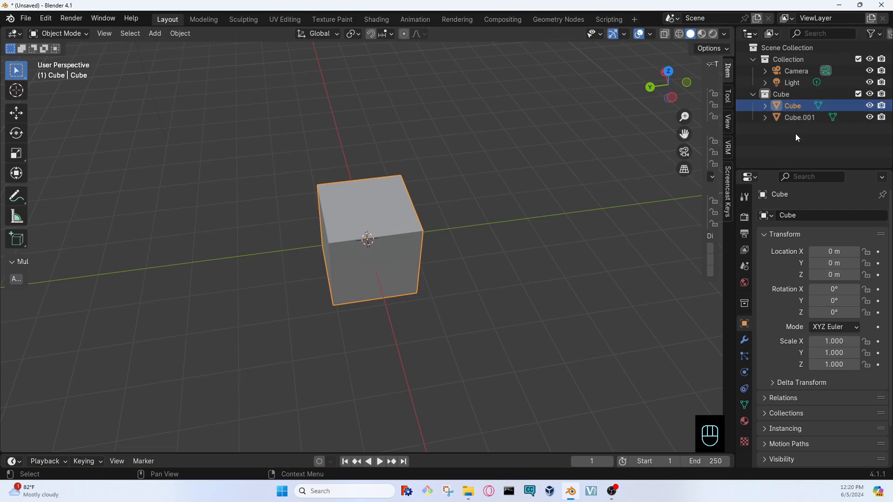
{"action": "left_click", "coordinate": [805, 125]}
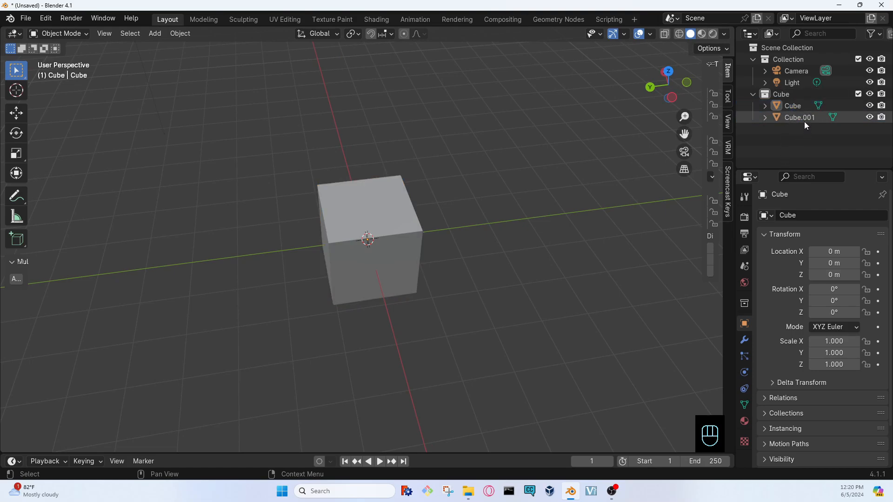
Select Cube.001 and move it freely beside the original cube, to about X 0.30 m, Y 2.80 m, Z -0.24 m.
{"action": "left_click", "coordinate": [805, 118]}
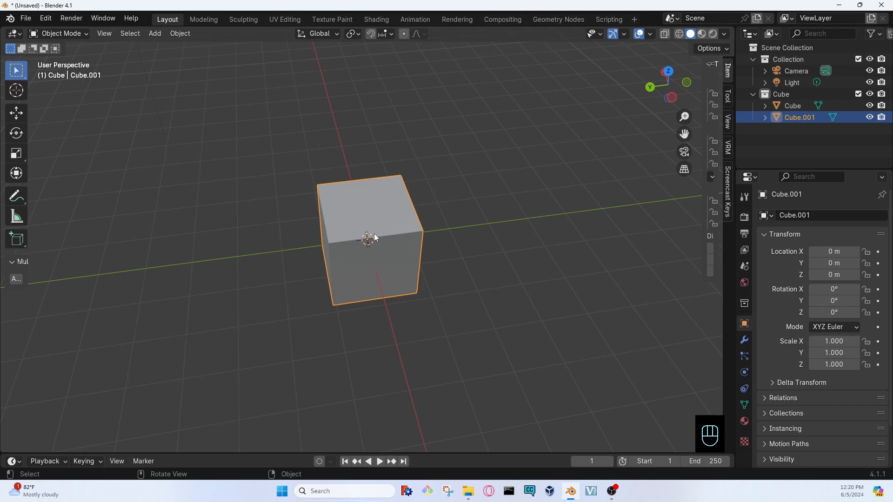
{"action": "key", "text": "g"}
{"action": "left_click", "coordinate": [255, 249]}
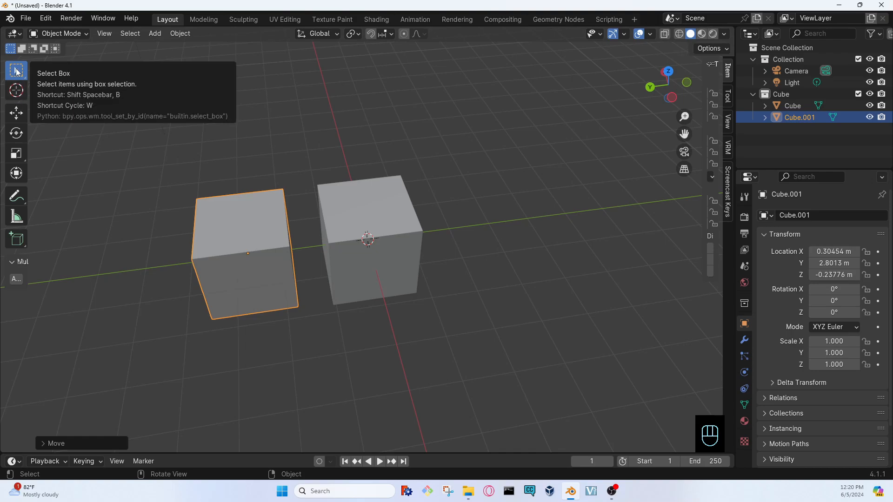
Switch to the Cursor tool and place the 3D cursor in the empty space behind the two cubes.
{"action": "left_click", "coordinate": [16, 93]}
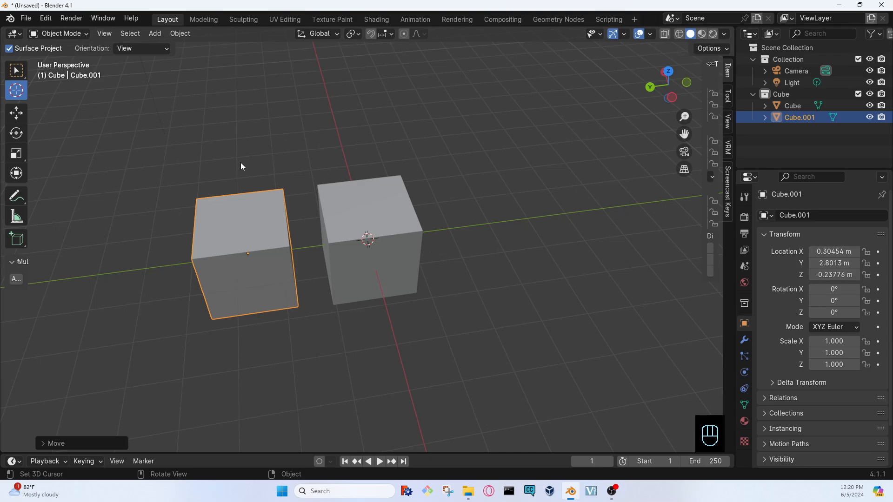
{"action": "scroll", "coordinate": [438, 222], "scroll_direction": "down", "scroll_amount": 3}
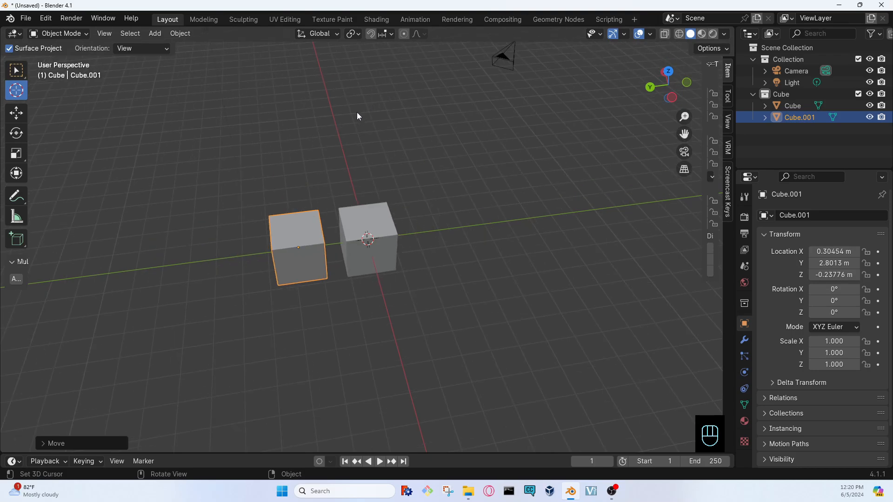
{"action": "left_click", "coordinate": [330, 107]}
{"action": "middle_click_drag", "start_coordinate": [325, 114], "coordinate": [361, 100]}
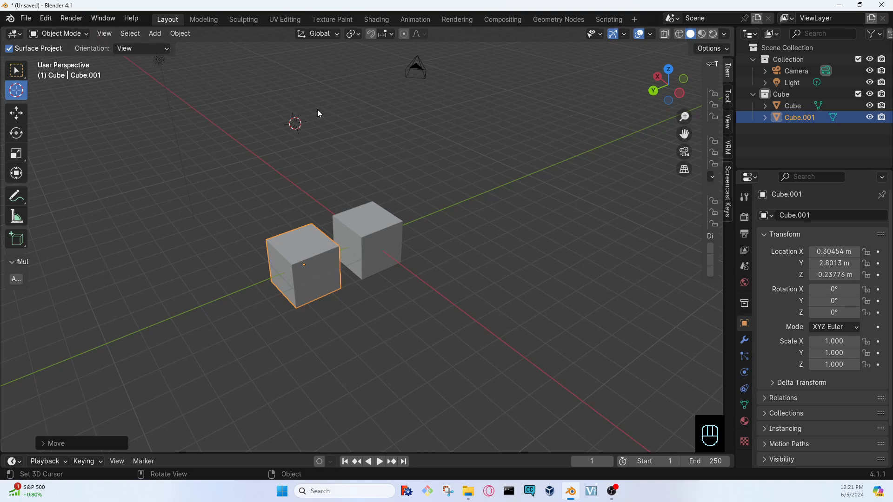
Add a Monkey mesh at the 3D cursor and inspect its placement from several angles.
{"action": "key", "text": "shift+a"}
{"action": "mouse_move", "coordinate": [295, 135]}
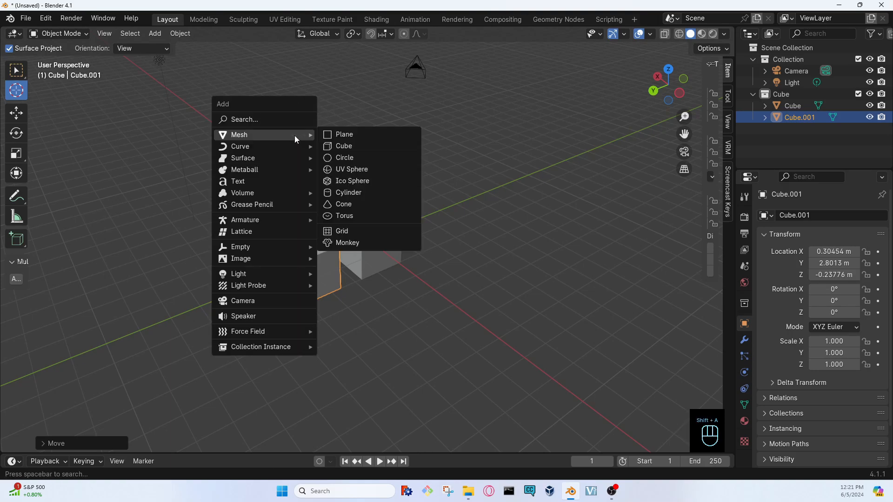
{"action": "left_click", "coordinate": [350, 243]}
{"action": "middle_click_drag", "start_coordinate": [328, 139], "coordinate": [471, 142]}
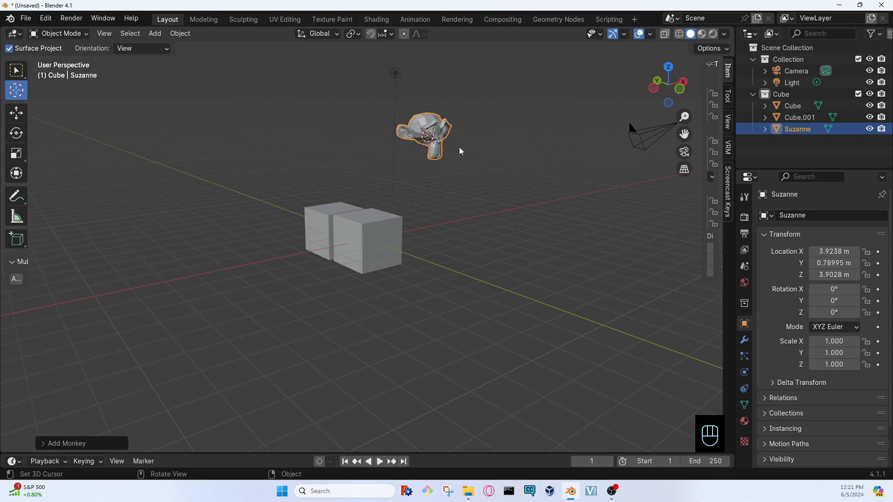
{"action": "scroll", "coordinate": [459, 147], "scroll_direction": "up", "scroll_amount": 3}
{"action": "scroll", "coordinate": [459, 147], "scroll_direction": "down", "scroll_amount": 3}
{"action": "middle_click_drag", "start_coordinate": [504, 156], "coordinate": [267, 175]}
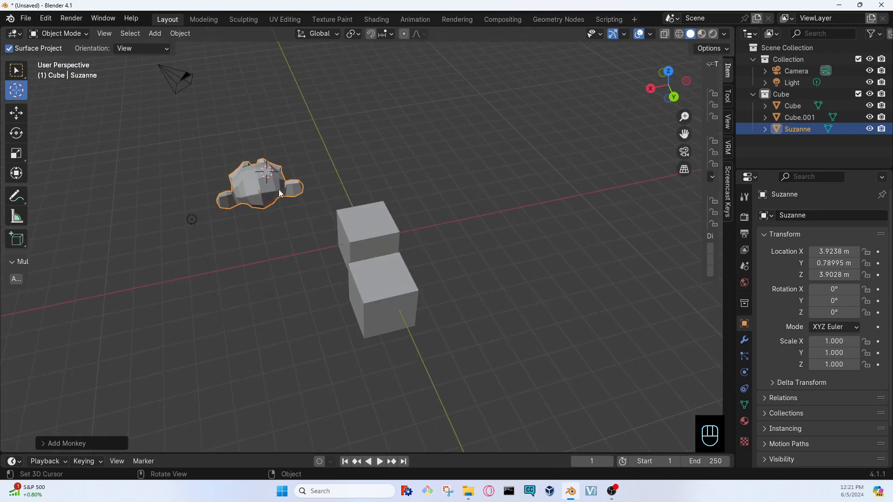
Delete the monkey and add a Cube mesh at a new 3D cursor position in empty space away from the existing cubes.
{"action": "key", "text": "Delete"}
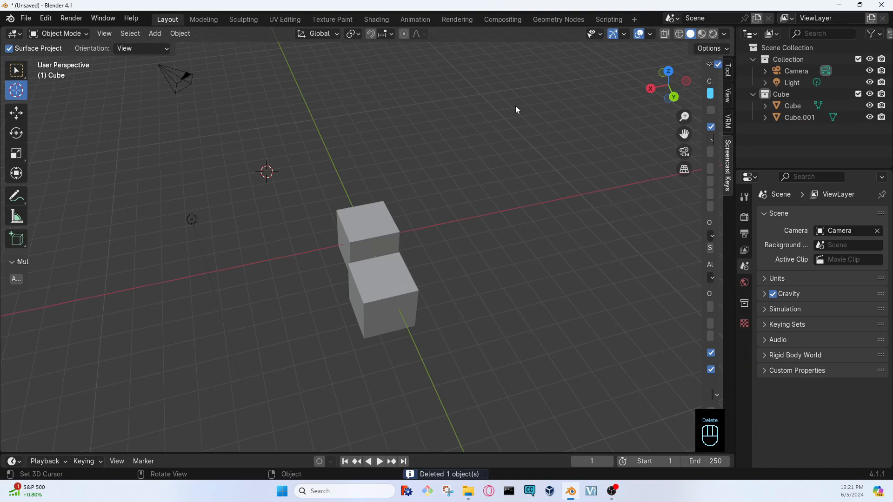
{"action": "key", "text": "shift+a"}
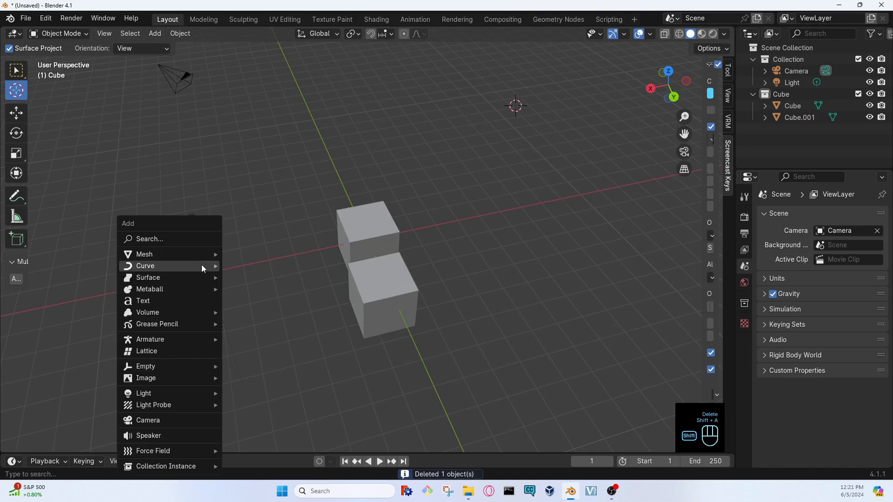
{"action": "mouse_move", "coordinate": [168, 254]}
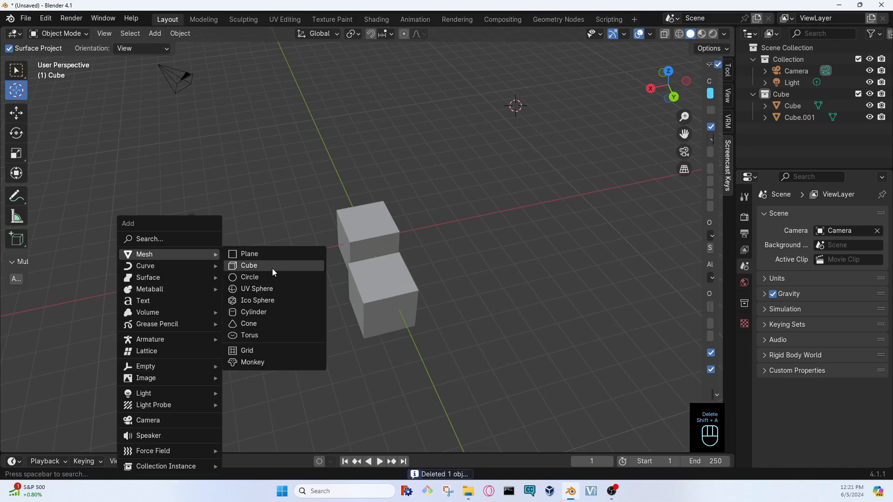
{"action": "left_click", "coordinate": [272, 269]}
{"action": "middle_click_drag", "start_coordinate": [595, 209], "coordinate": [358, 194]}
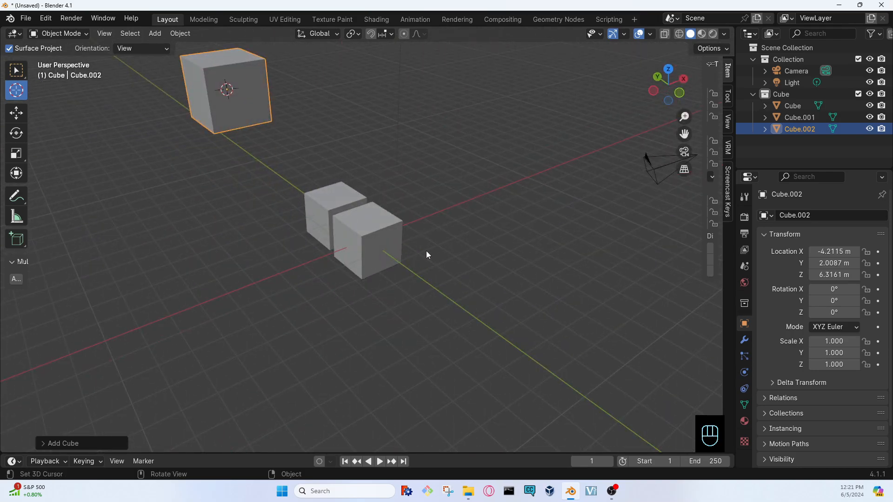
Place the 3D cursor far away from all the objects in the scene.
{"action": "scroll", "coordinate": [534, 181], "scroll_direction": "down", "scroll_amount": 5}
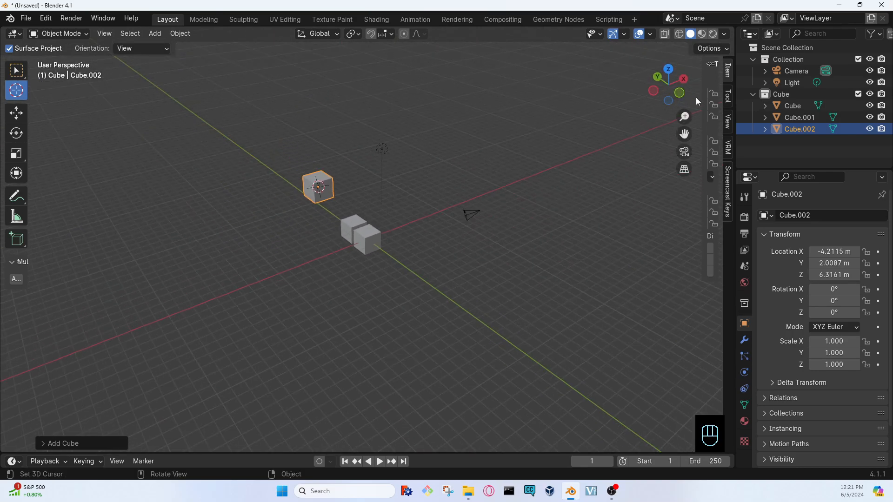
{"action": "scroll", "coordinate": [636, 61], "scroll_direction": "down", "scroll_amount": 3}
{"action": "left_click", "coordinate": [626, 52]}
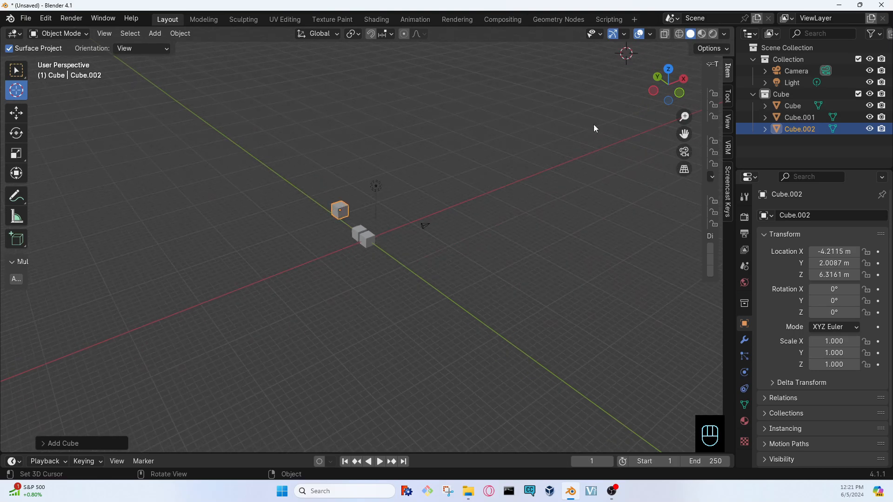
{"action": "scroll", "coordinate": [446, 310], "scroll_direction": "up", "scroll_amount": 7}
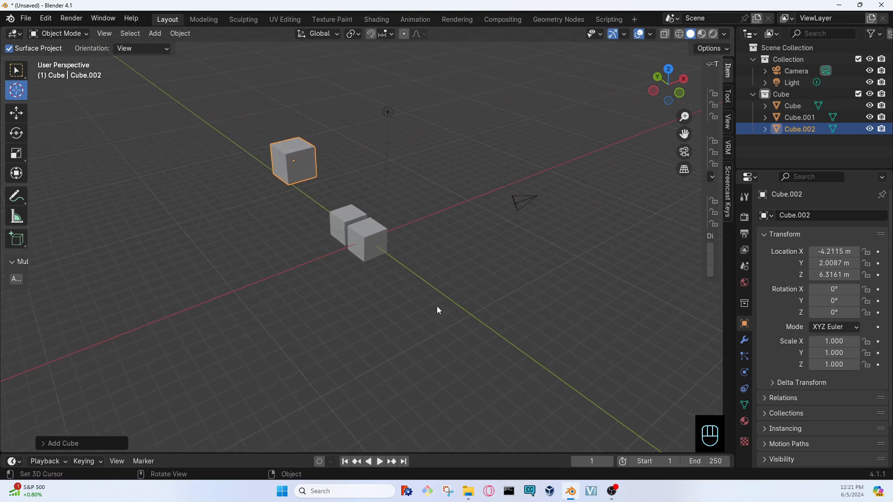
Leave the Cursor tool, check the available selection tools and activate Select Box.
{"action": "left_click", "coordinate": [19, 71]}
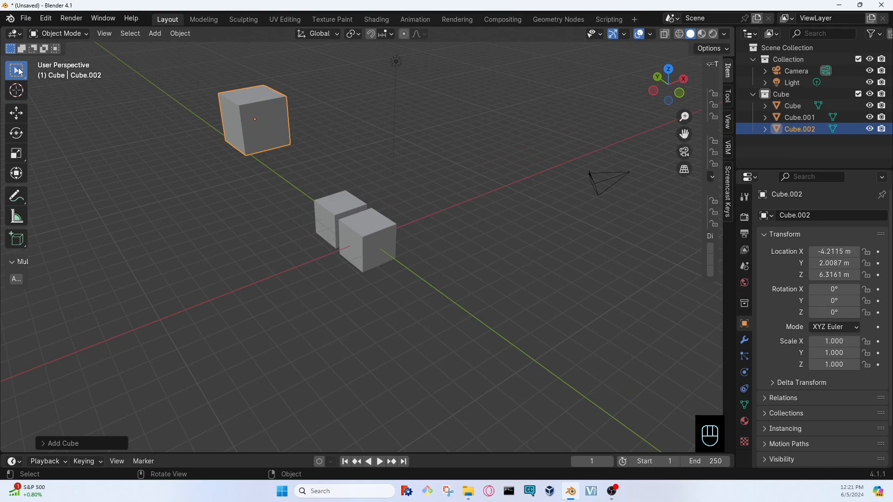
{"action": "left_click", "coordinate": [19, 71]}
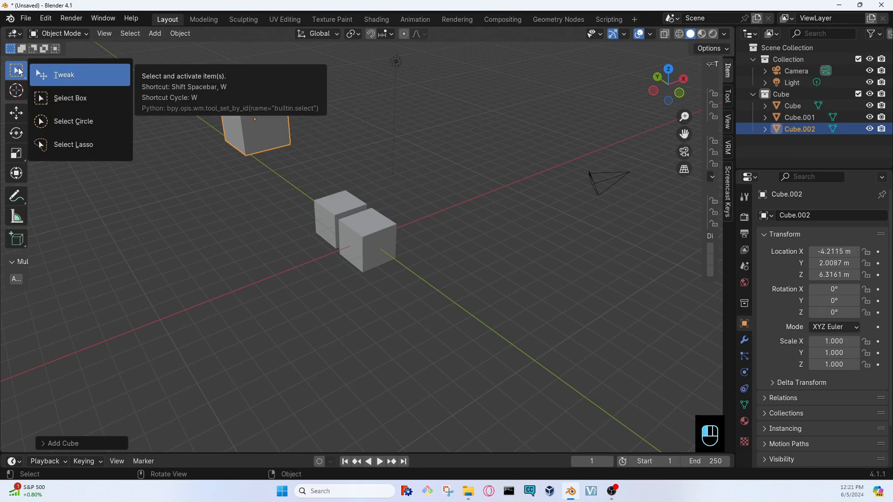
{"action": "left_click", "coordinate": [56, 108]}
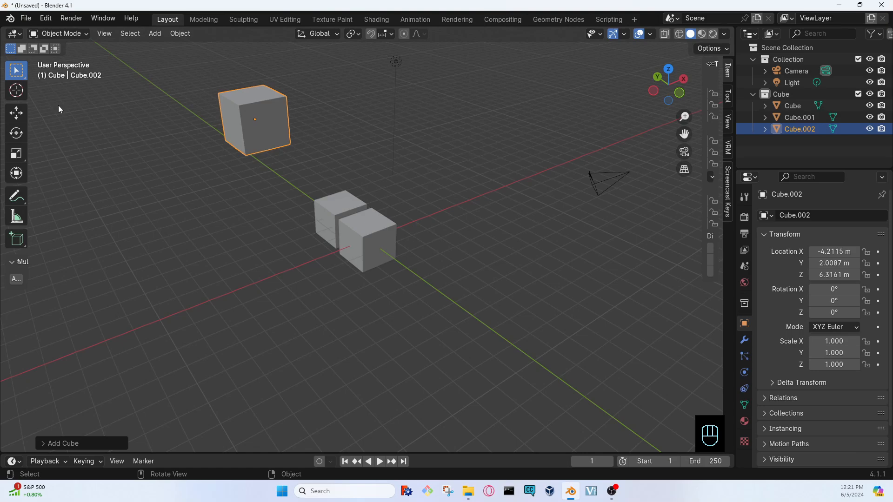
{"action": "left_click", "coordinate": [9, 75]}
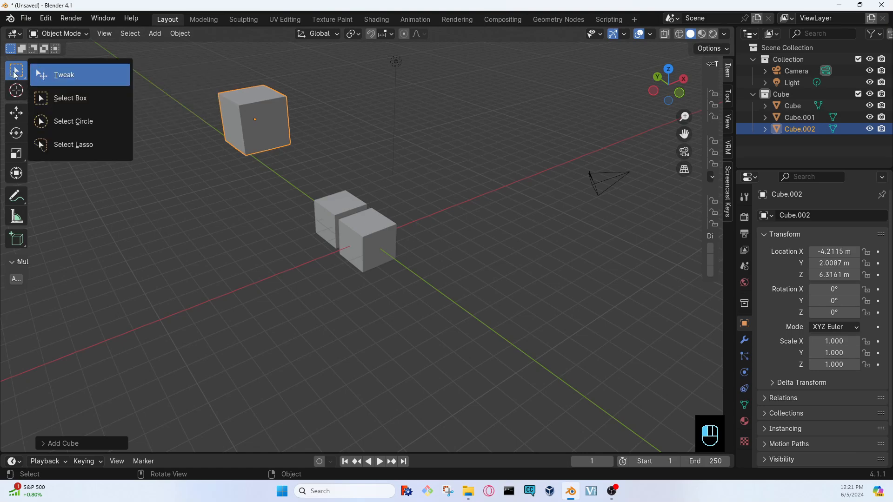
{"action": "left_click", "coordinate": [64, 100]}
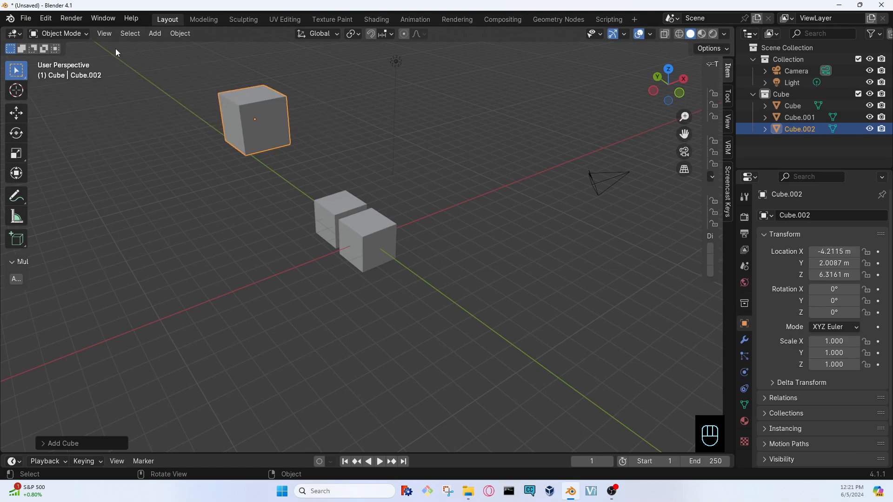
Switch to Select Lasso and lasso the light, Cube.001 and Cube.002 together.
{"action": "left_click", "coordinate": [16, 71]}
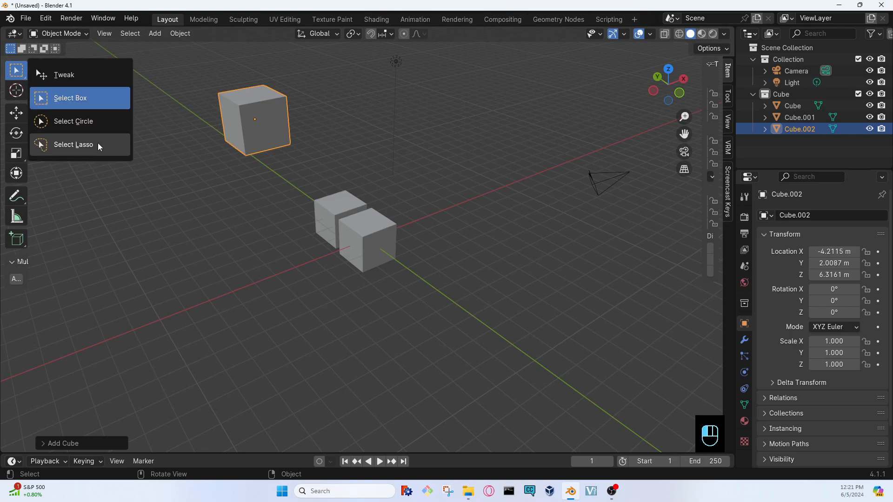
{"action": "left_click", "coordinate": [98, 143]}
{"action": "mouse_move", "coordinate": [332, 123]}
{"action": "left_mouse_down"}
{"action": "mouse_move", "coordinate": [350, 312]}
{"action": "mouse_move", "coordinate": [295, 40]}
{"action": "mouse_move", "coordinate": [280, 258]}
{"action": "mouse_move", "coordinate": [435, 204]}
{"action": "mouse_move", "coordinate": [302, 136]}
{"action": "mouse_move", "coordinate": [242, 246]}
{"action": "left_mouse_up"}
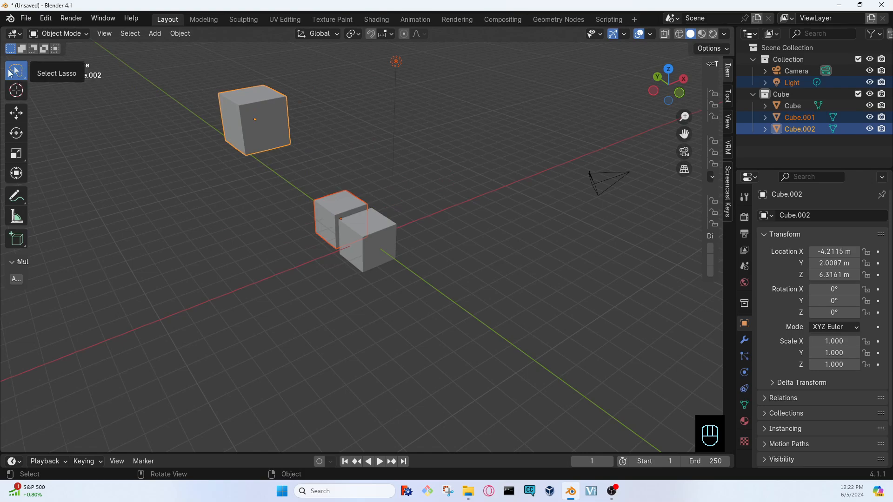
Return to the Select Box tool and clear the selection.
{"action": "left_click", "coordinate": [17, 71]}
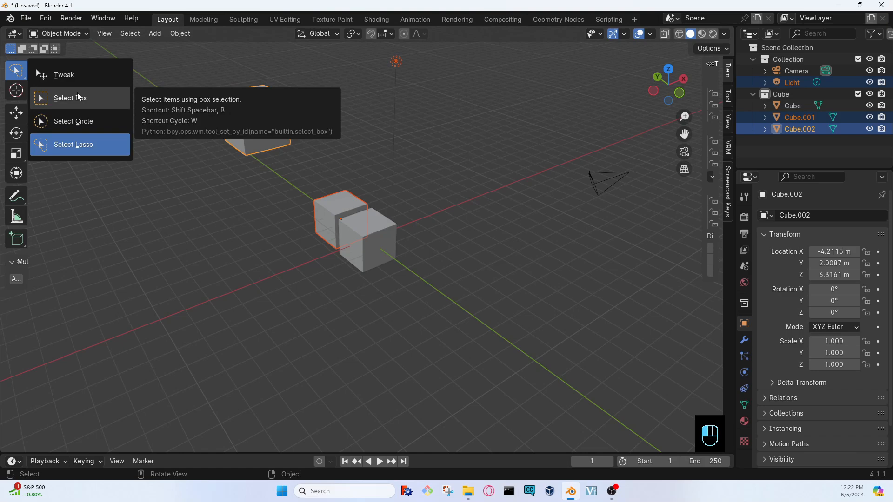
{"action": "left_click", "coordinate": [78, 98]}
{"action": "left_click", "coordinate": [570, 180]}
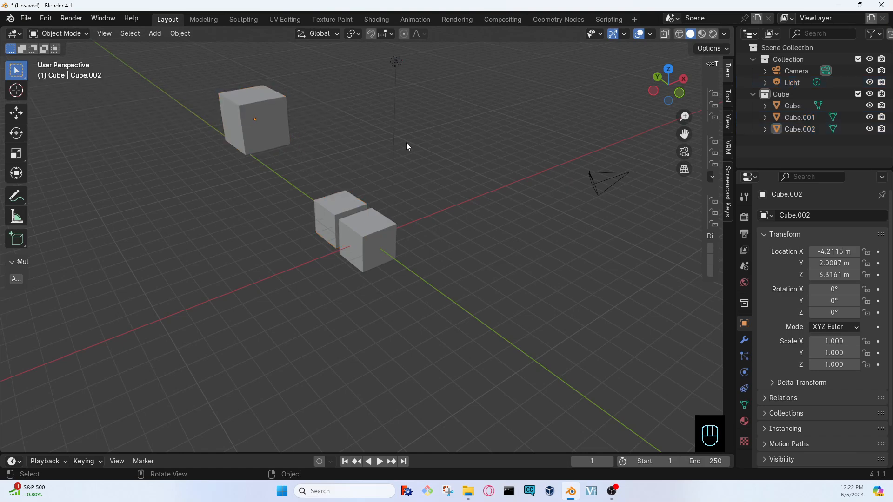
Select the three cubes individually one after another, finishing on Cube.001.
{"action": "left_click", "coordinate": [373, 233]}
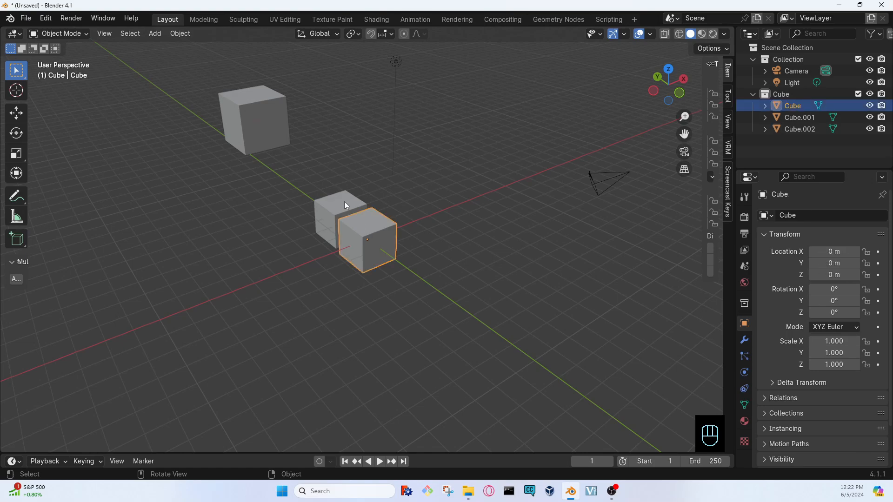
{"action": "left_click", "coordinate": [344, 202]}
{"action": "left_click", "coordinate": [243, 100]}
{"action": "left_click", "coordinate": [354, 208]}
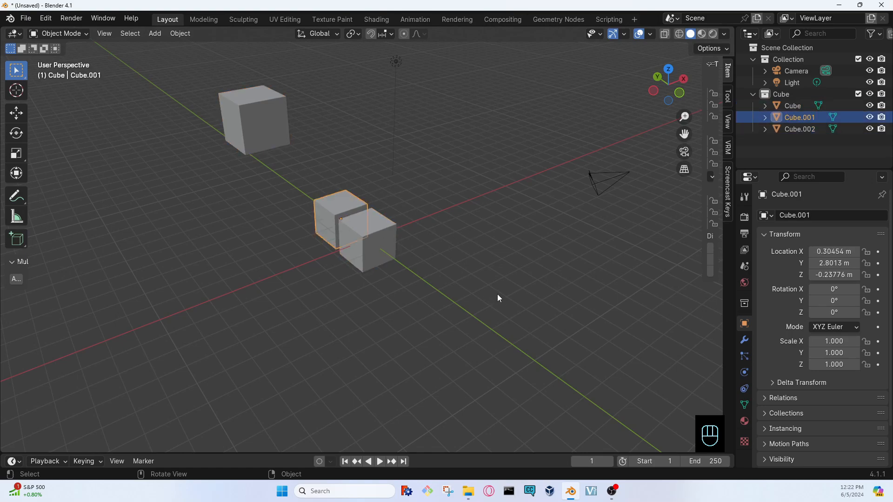
Box-select Cube and Cube.001 together and move them freely as a group.
{"action": "middle_click_drag", "start_coordinate": [498, 294], "coordinate": [504, 289]}
{"action": "left_click_drag", "start_coordinate": [423, 279], "coordinate": [316, 196]}
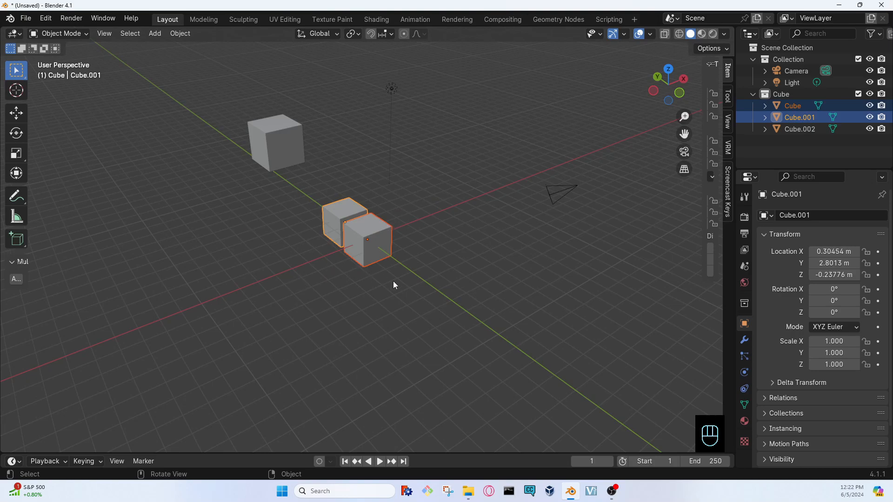
{"action": "middle_click_drag", "start_coordinate": [451, 299], "coordinate": [300, 289]}
{"action": "key", "text": "g"}
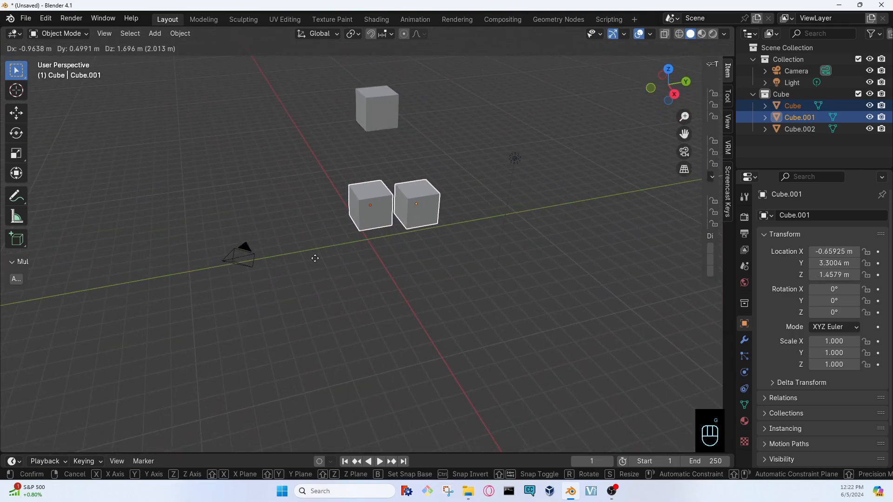
{"action": "left_click", "coordinate": [259, 286]}
Rotate the two selected cubes together and try scaling them up as a group.
{"action": "key", "text": "r"}
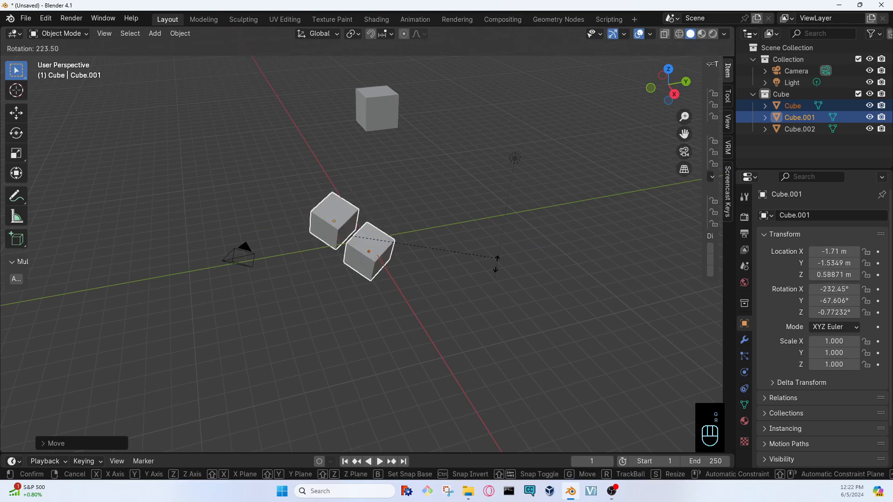
{"action": "left_click", "coordinate": [307, 279]}
{"action": "key", "text": "s"}
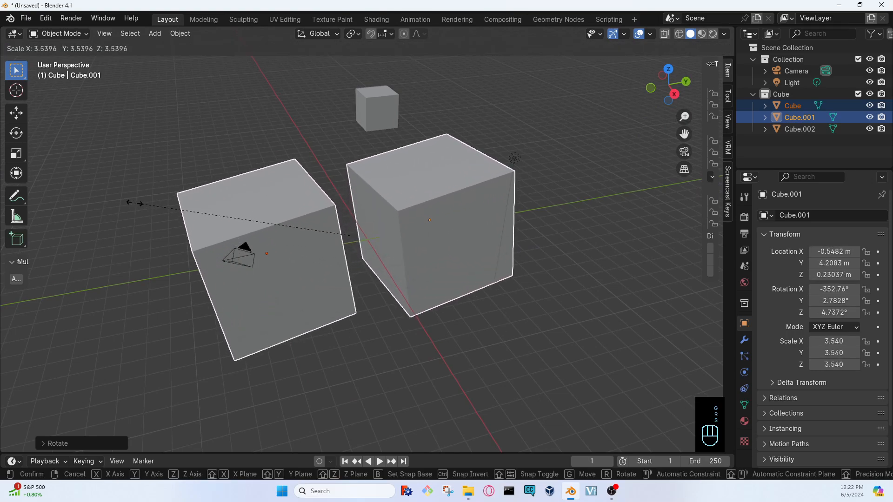
{"action": "right_click", "coordinate": [363, 217]}
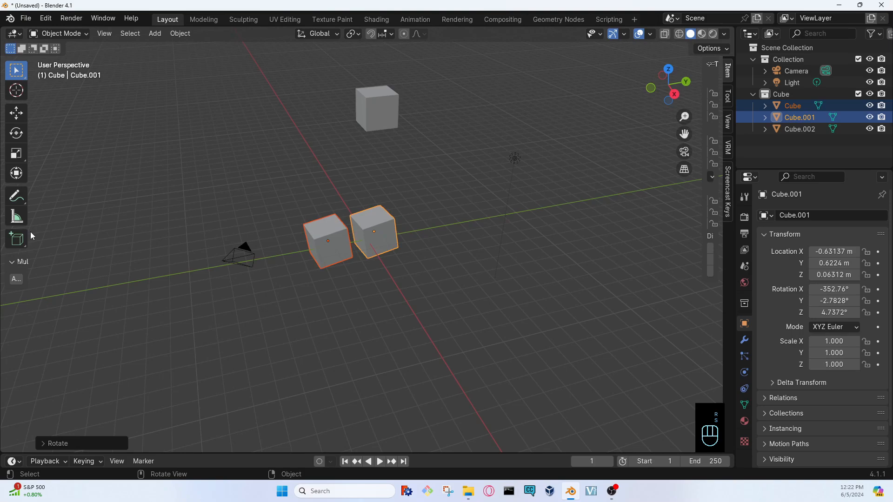
Undo the group rotation, group move and recent selection changes, and clear the selection.
{"action": "key", "text": "ctrl+z"}
{"action": "key", "text": "ctrl+z"}
{"action": "key", "text": "ctrl+z"}
{"action": "key", "text": "ctrl+z"}
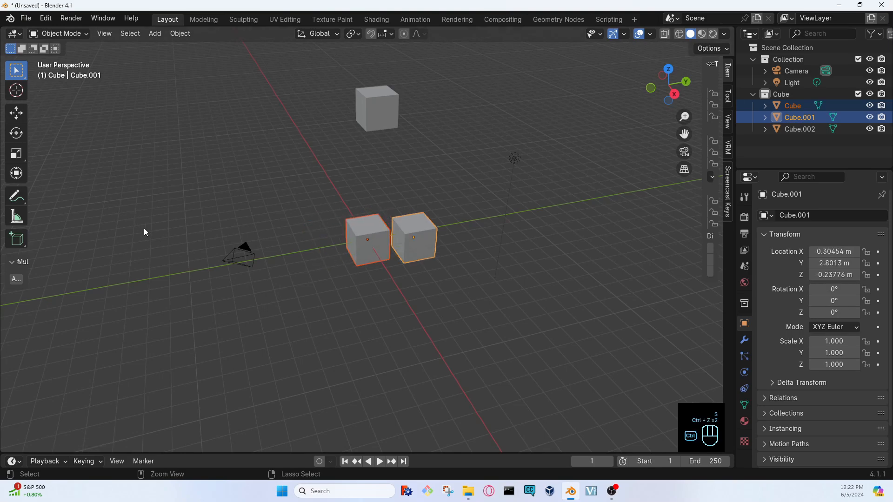
{"action": "left_click", "coordinate": [244, 200]}
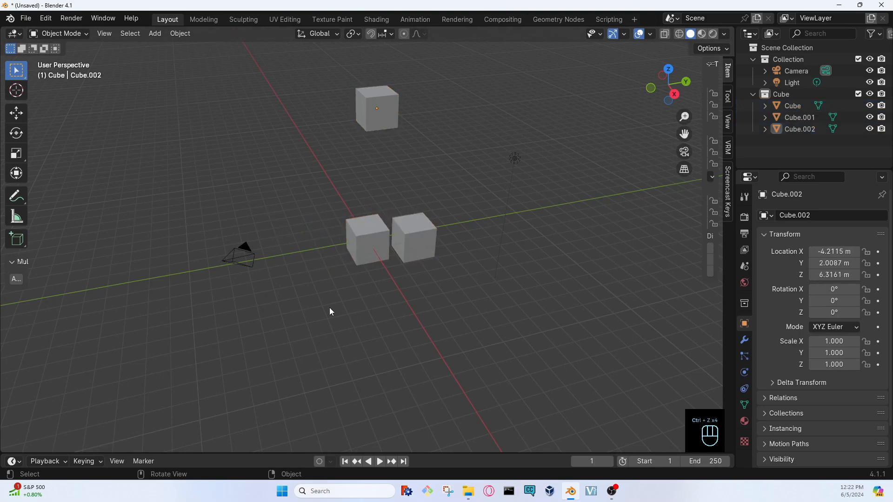
Select Cube.001, the cube beside the original one.
{"action": "middle_click_drag", "start_coordinate": [330, 308], "coordinate": [561, 271]}
{"action": "middle_click_drag", "start_coordinate": [179, 259], "coordinate": [227, 280]}
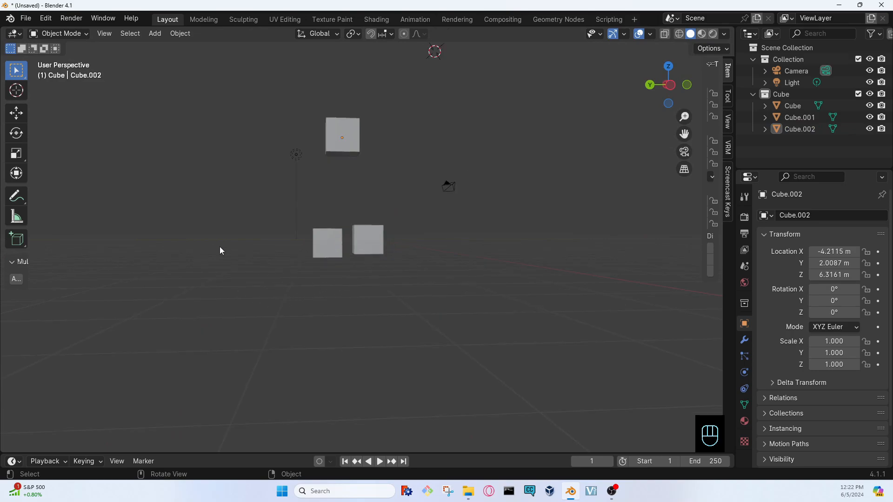
{"action": "middle_click_drag", "start_coordinate": [455, 301], "coordinate": [435, 319]}
{"action": "left_click", "coordinate": [327, 240]}
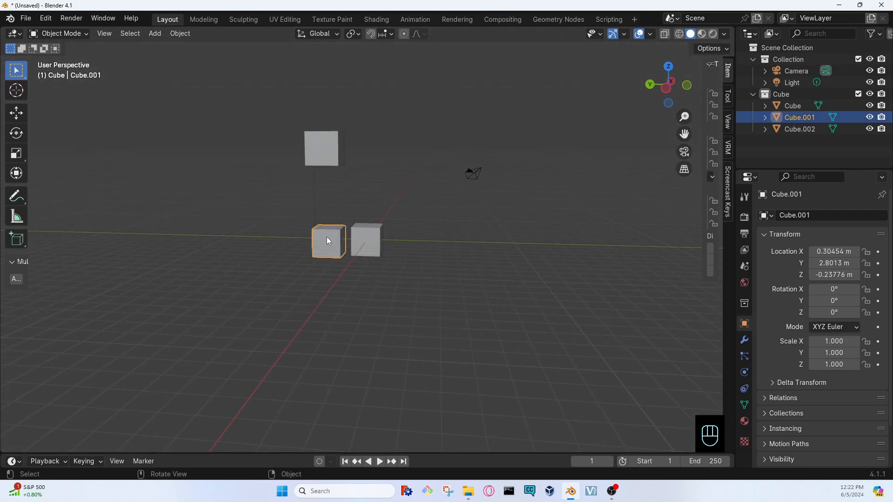
Select Cube.002, the upper cube, and view its available object commands.
{"action": "middle_click_drag", "start_coordinate": [490, 214], "coordinate": [461, 254]}
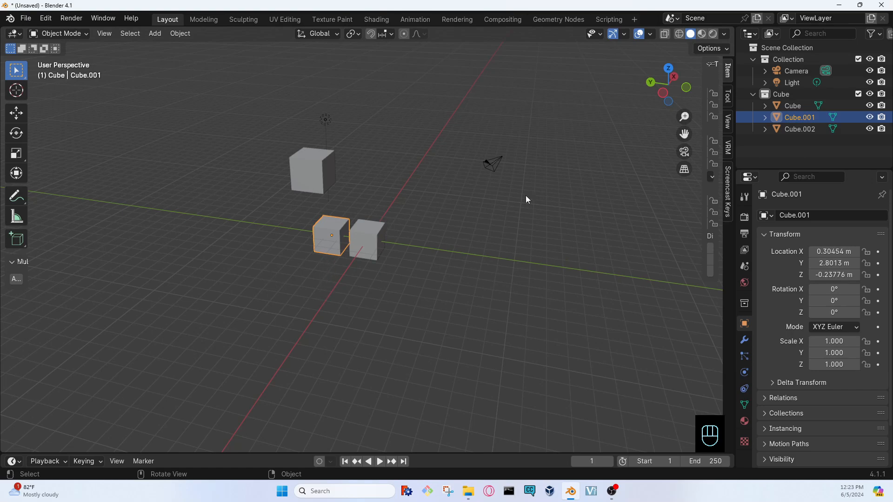
{"action": "left_click", "coordinate": [313, 181]}
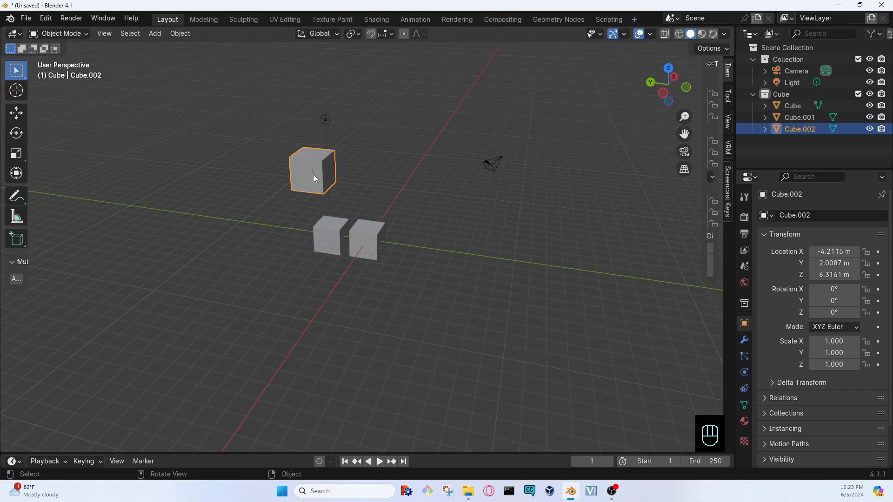
{"action": "right_click", "coordinate": [313, 174]}
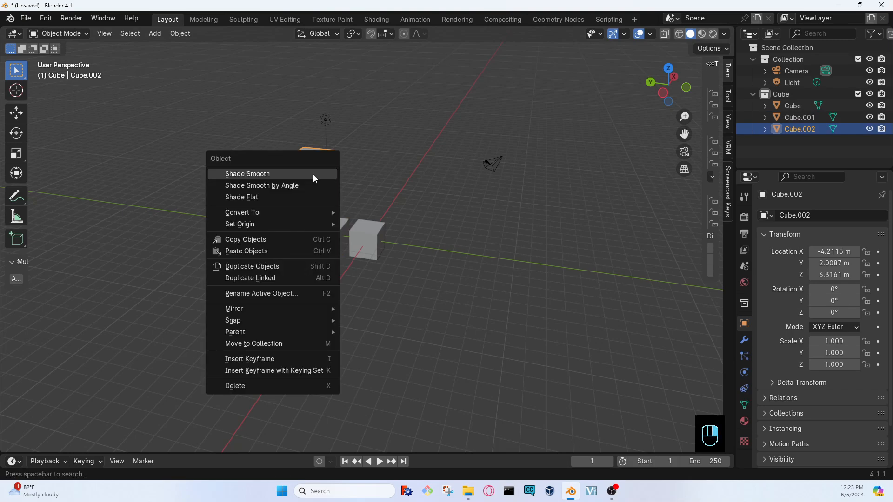
{"action": "left_click", "coordinate": [306, 240]}
{"action": "left_click", "coordinate": [387, 224]}
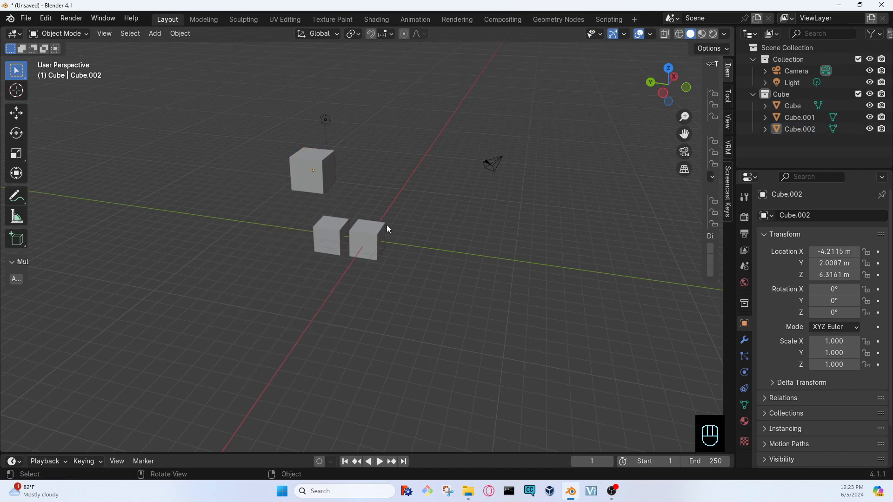
Reselect Cube.002 and review its copy, paste and duplicate commands.
{"action": "left_click", "coordinate": [322, 165]}
{"action": "scroll", "coordinate": [502, 244], "scroll_direction": "down", "scroll_amount": 5}
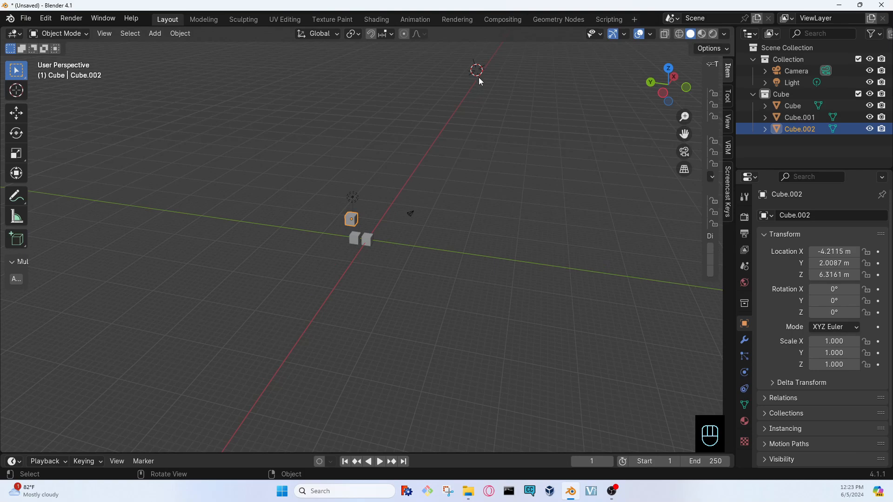
{"action": "scroll", "coordinate": [478, 77], "scroll_direction": "up", "scroll_amount": 3}
{"action": "scroll", "coordinate": [478, 77], "scroll_direction": "down", "scroll_amount": 4}
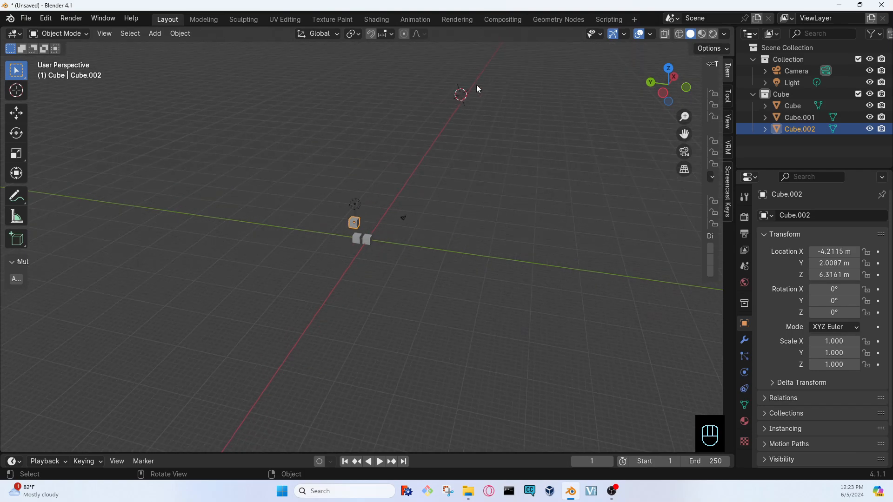
{"action": "scroll", "coordinate": [353, 222], "scroll_direction": "up", "scroll_amount": 6}
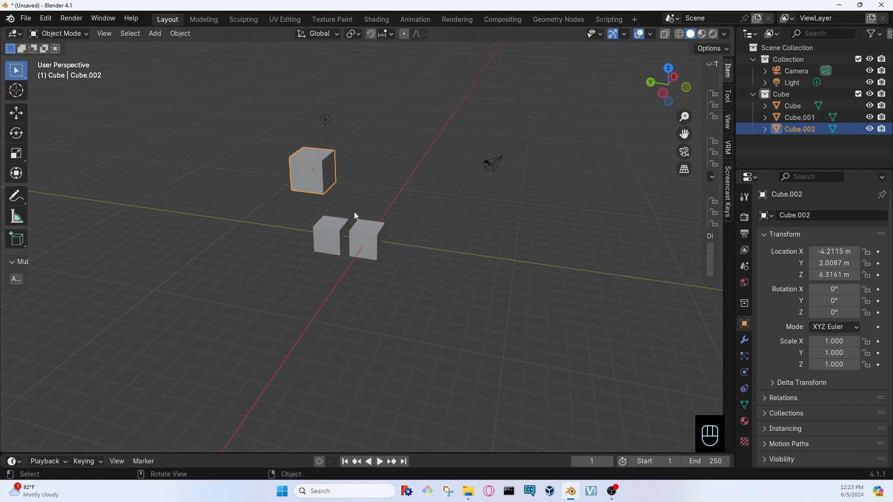
{"action": "left_click", "coordinate": [314, 158]}
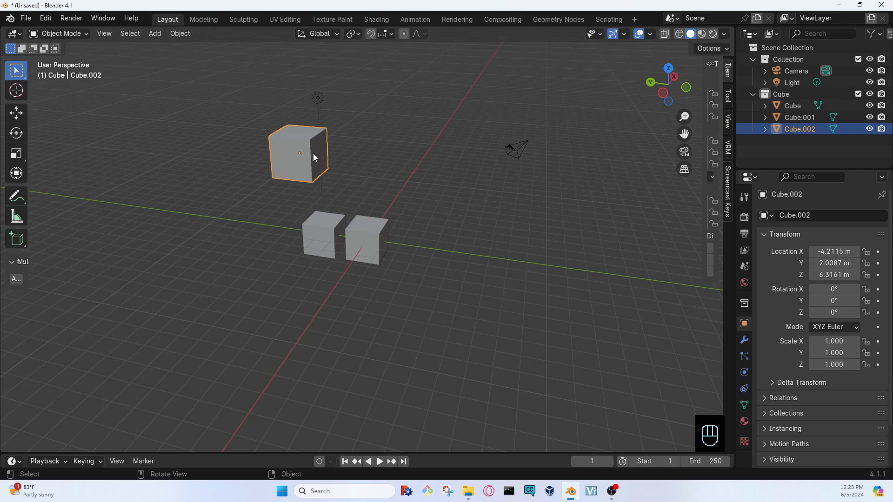
{"action": "key", "text": "shift"}
{"action": "right_click", "coordinate": [314, 154]}
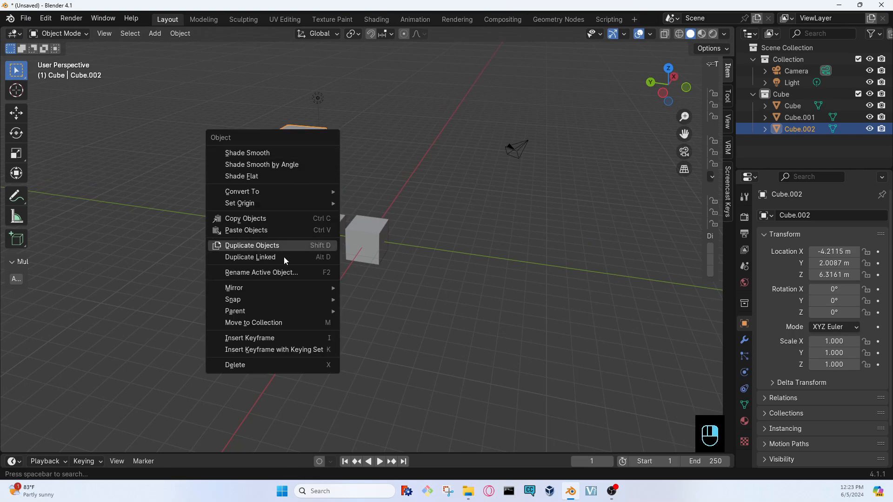
{"action": "left_click", "coordinate": [406, 158]}
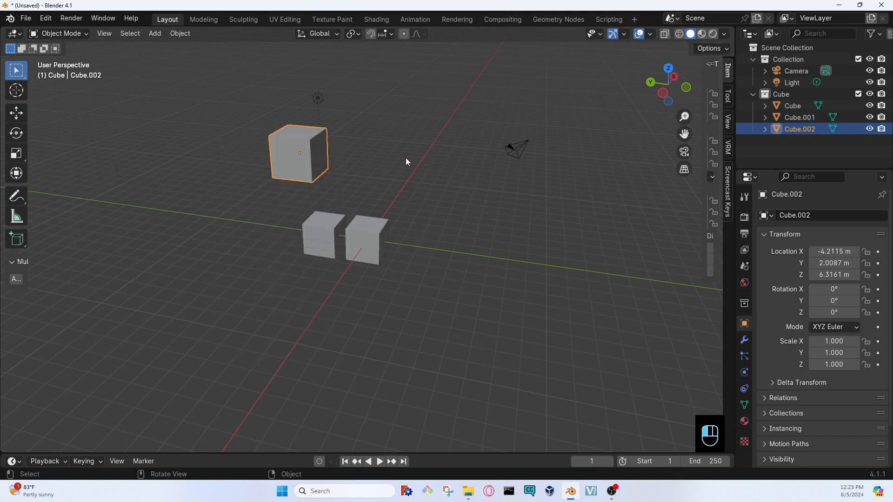
Copy Cube.002, paste it, and move the pasted cube beside its source, above the cube at the origin.
{"action": "left_click", "coordinate": [286, 155]}
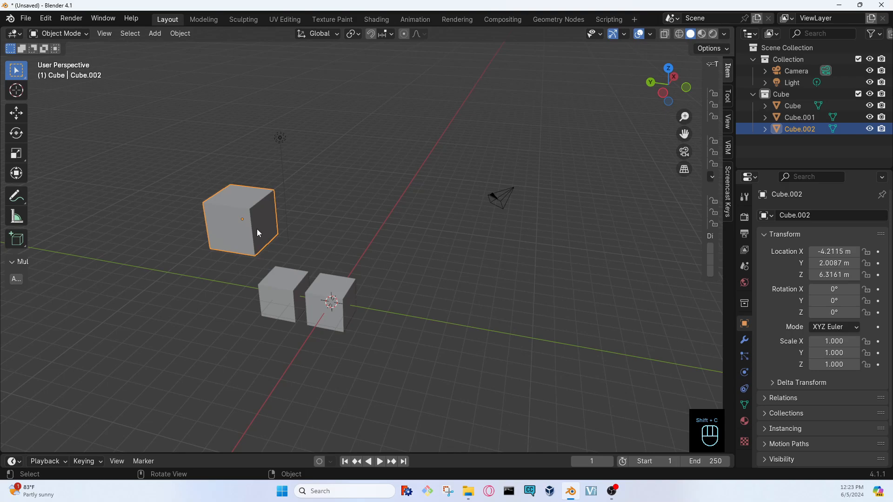
{"action": "key", "text": "ctrl+c"}
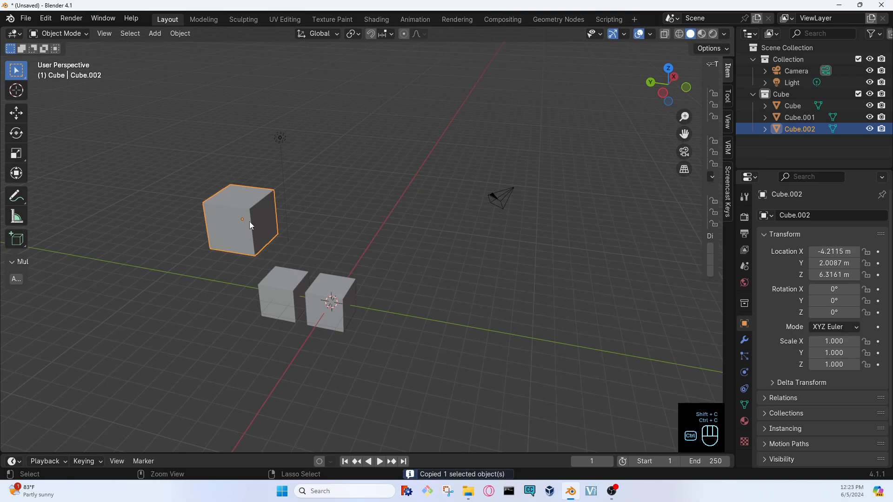
{"action": "key", "text": "ctrl+v"}
{"action": "scroll", "coordinate": [273, 232], "scroll_direction": "down", "scroll_amount": 2}
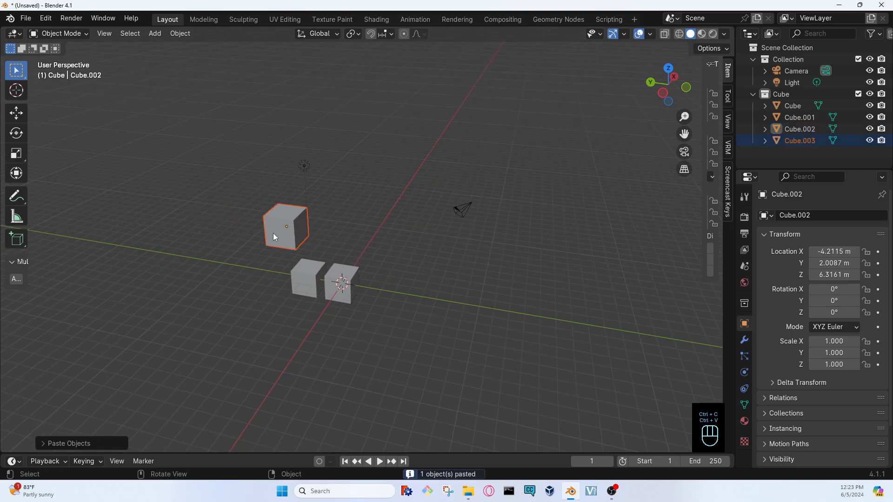
{"action": "key", "text": "g"}
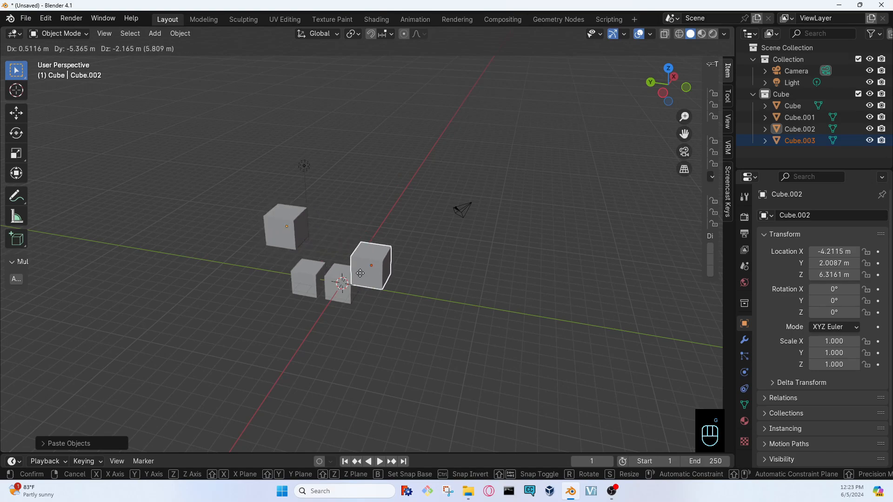
{"action": "left_click", "coordinate": [355, 237]}
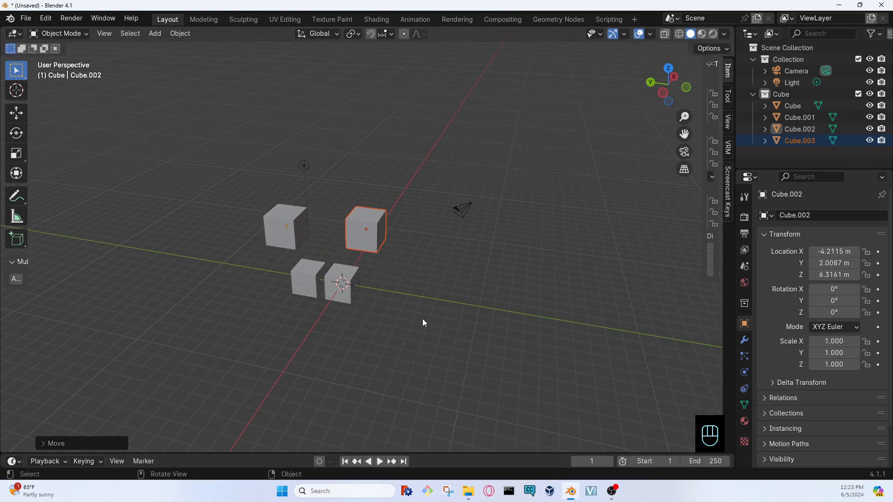
Select the origin cube, paste the already copied upper cube again, and move the new copy above the other two raised cubes.
{"action": "left_click", "coordinate": [335, 286]}
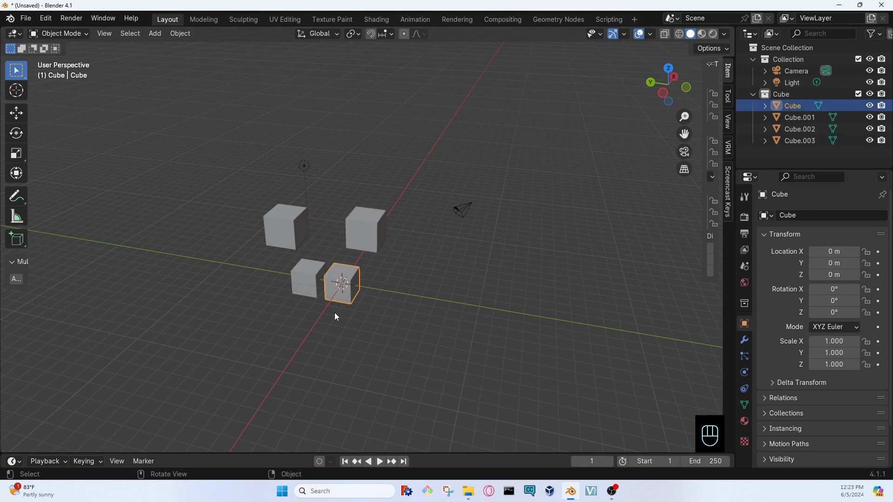
{"action": "key", "text": "ctrl+v"}
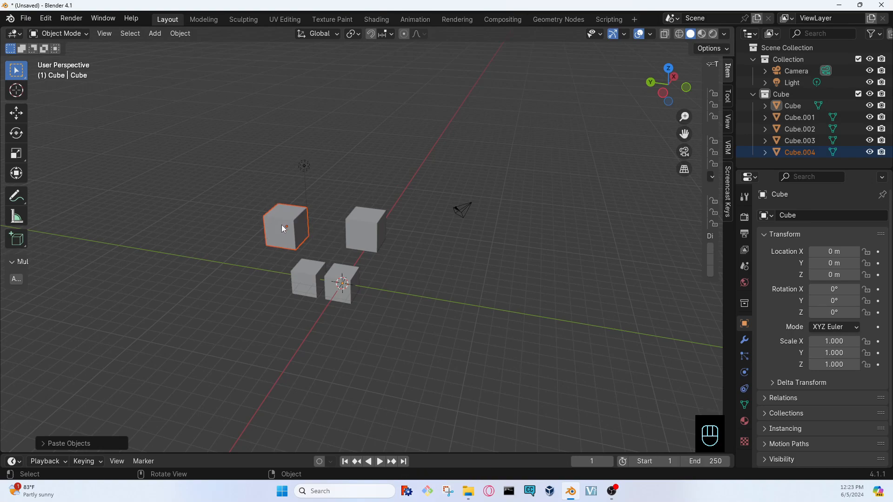
{"action": "key", "text": "g"}
{"action": "left_click", "coordinate": [354, 169]}
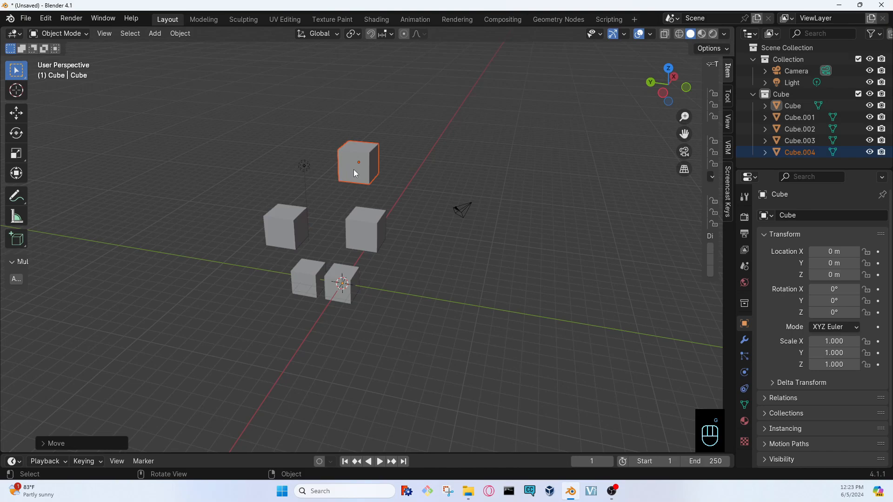
Copy and paste the origin cube, placing the duplicate on its opposite side from Cube.001.
{"action": "middle_click_drag", "start_coordinate": [445, 316], "coordinate": [361, 284]}
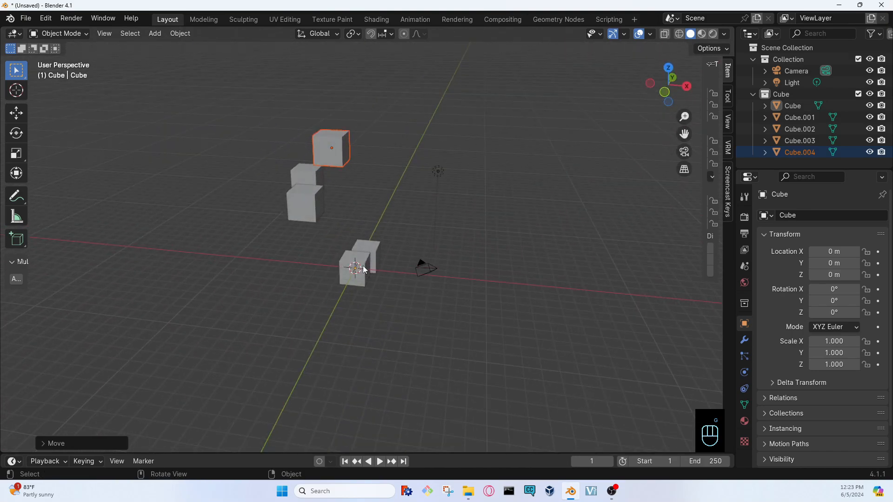
{"action": "left_click", "coordinate": [364, 269]}
{"action": "middle_click_drag", "start_coordinate": [432, 312], "coordinate": [506, 313]}
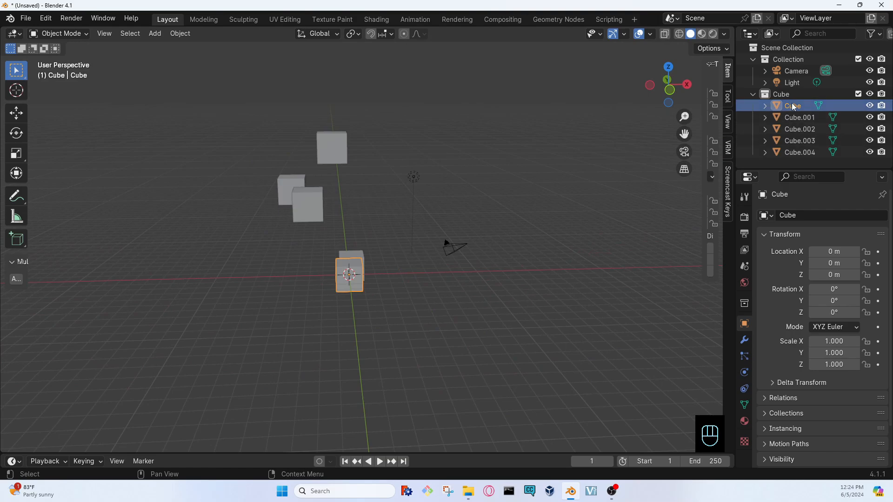
{"action": "middle_click_drag", "start_coordinate": [467, 208], "coordinate": [169, 310]}
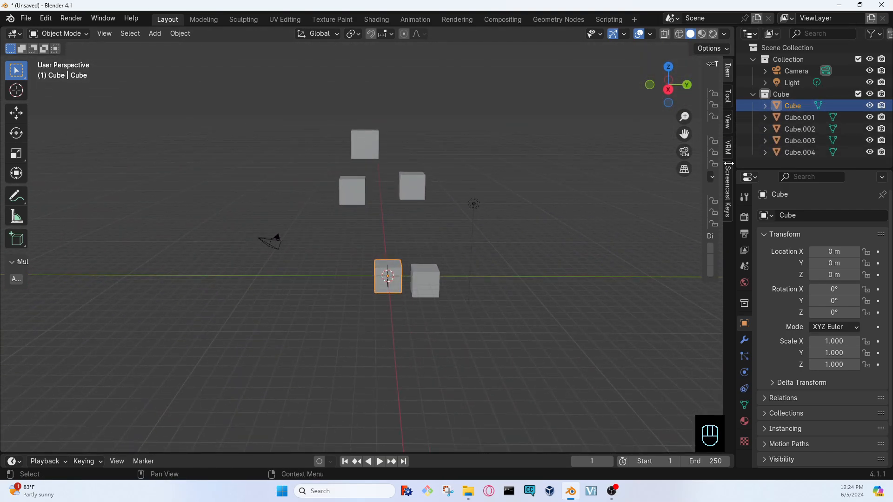
{"action": "middle_click_drag", "start_coordinate": [269, 289], "coordinate": [316, 274]}
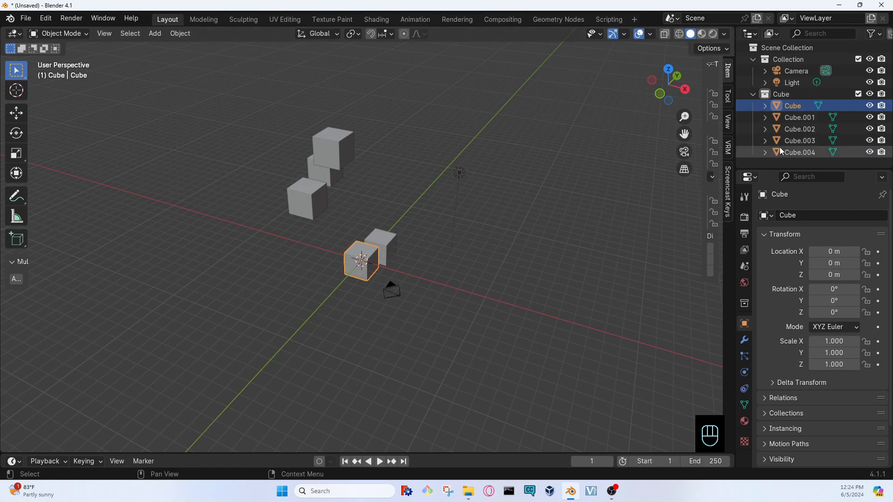
{"action": "scroll", "coordinate": [536, 276], "scroll_direction": "up", "scroll_amount": 3}
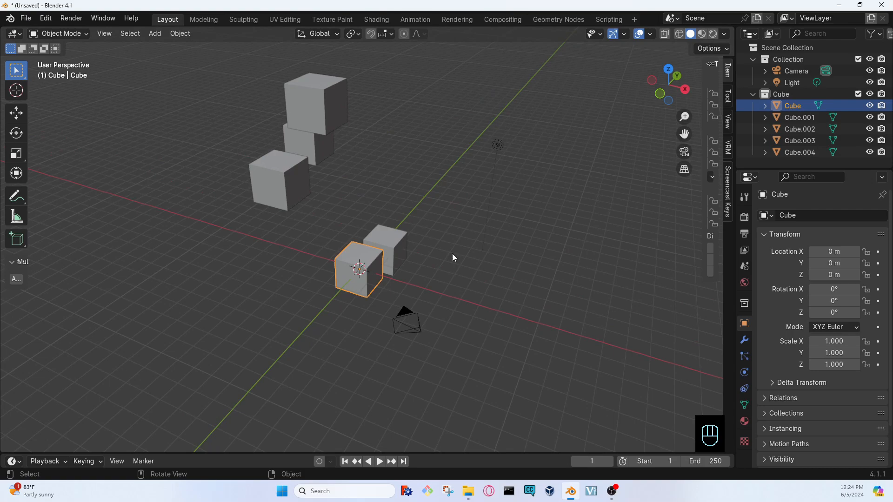
{"action": "middle_click_drag", "start_coordinate": [454, 257], "coordinate": [417, 267]}
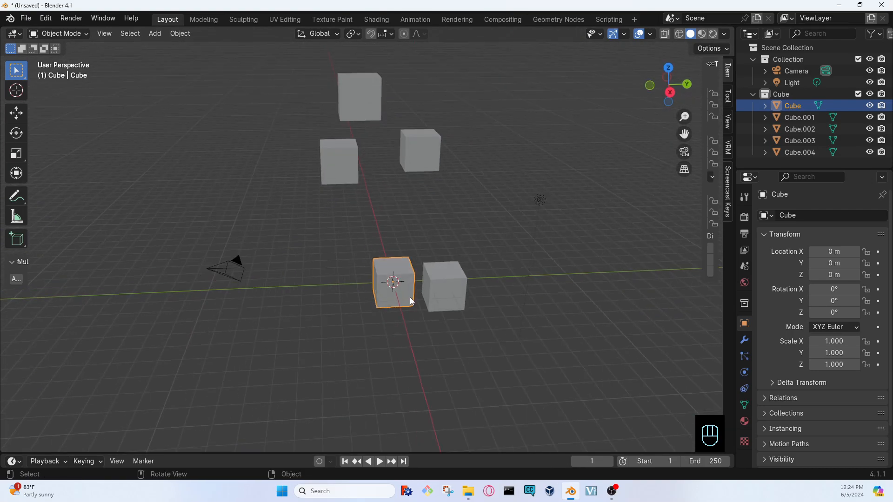
{"action": "key", "text": "ctrl+c"}
{"action": "key", "text": "ctrl+v"}
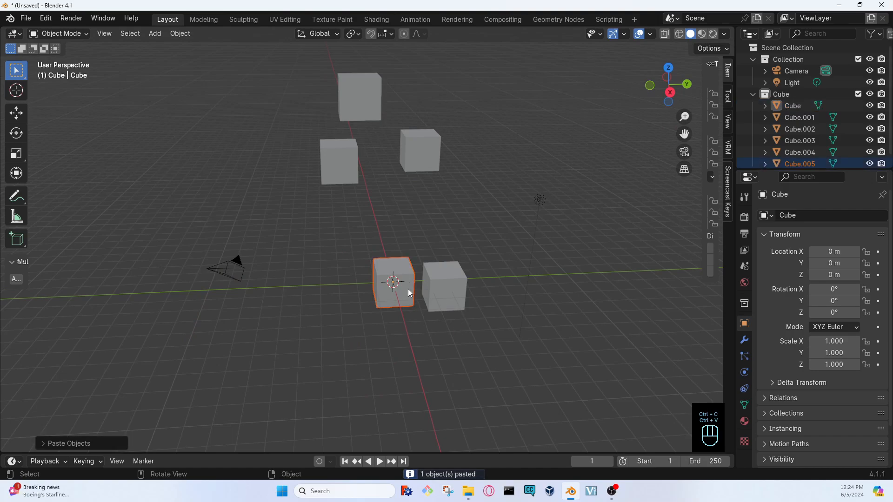
{"action": "key", "text": "g"}
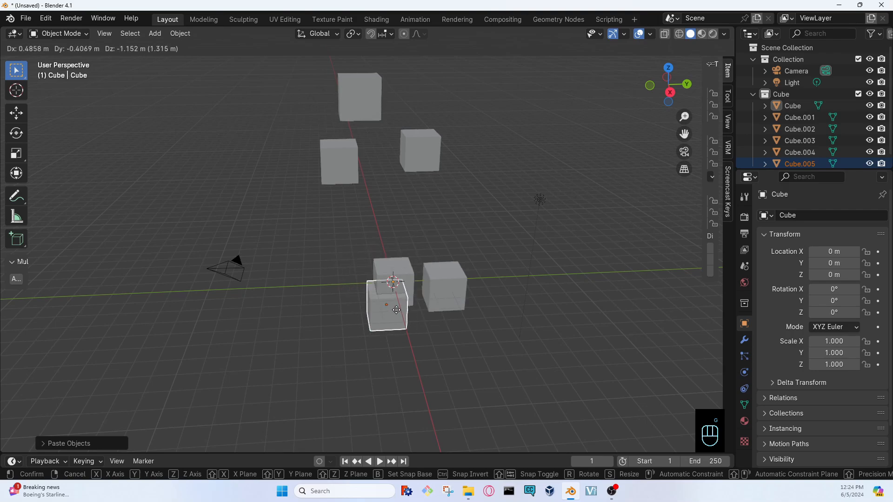
{"action": "left_click", "coordinate": [347, 286]}
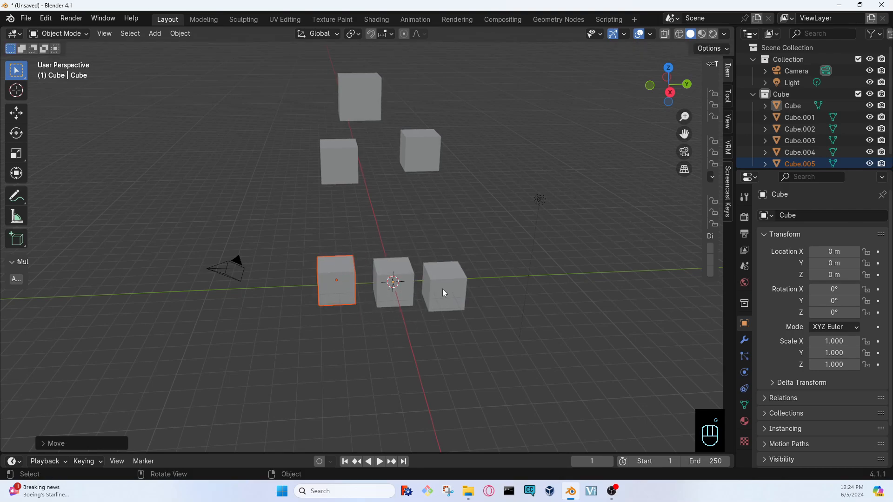
Copy and paste the camera, and move the duplicate above the original camera.
{"action": "scroll", "coordinate": [462, 213], "scroll_direction": "down", "scroll_amount": 6}
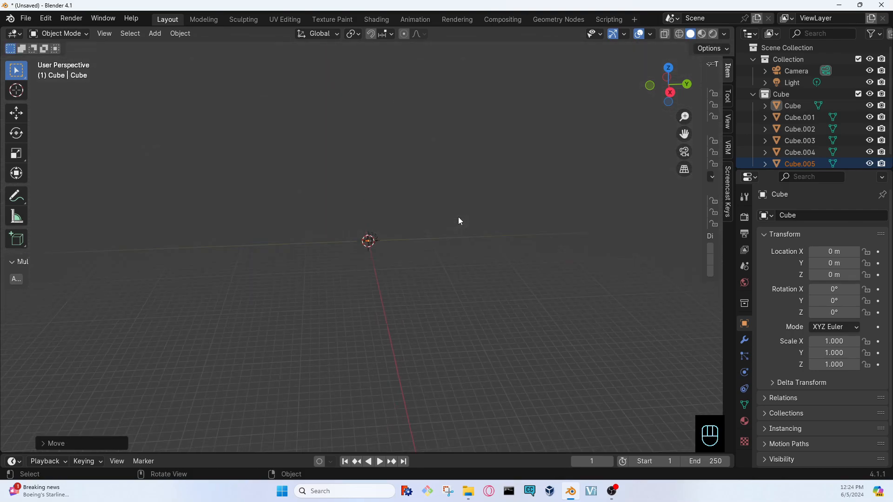
{"action": "scroll", "coordinate": [458, 216], "scroll_direction": "up", "scroll_amount": 7}
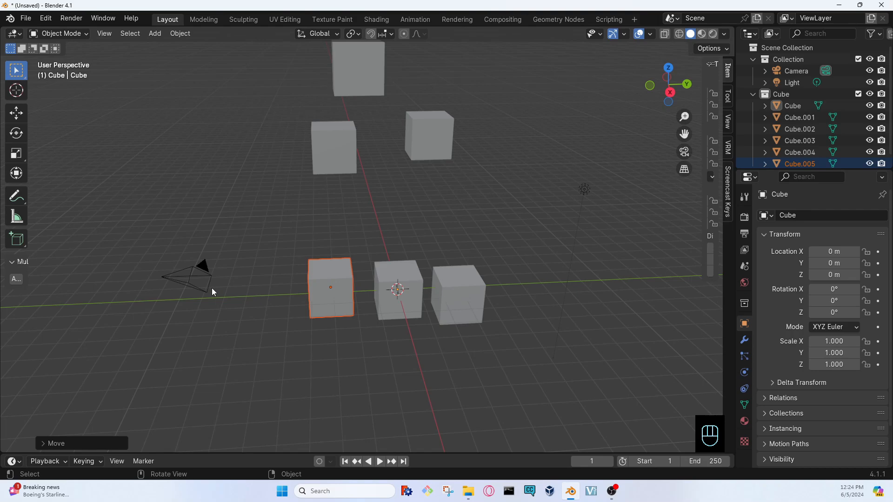
{"action": "left_click", "coordinate": [205, 279]}
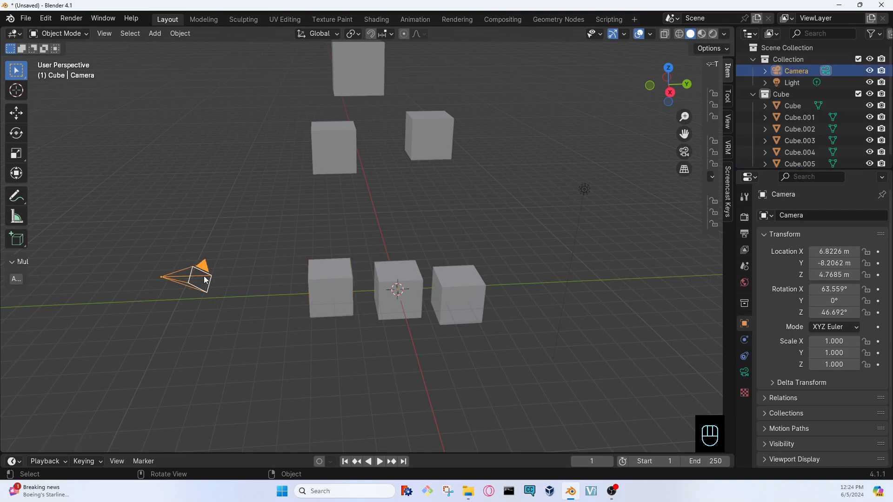
{"action": "key", "text": "ctrl+c"}
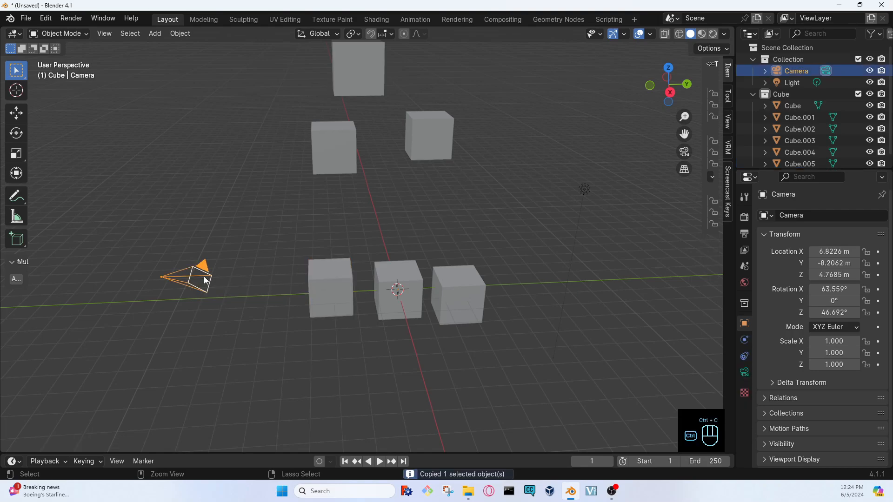
{"action": "key", "text": "ctrl+v"}
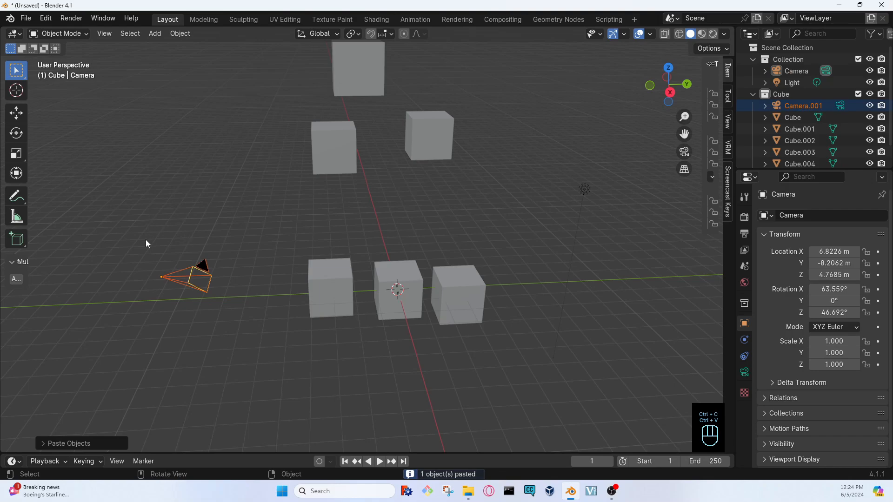
{"action": "key", "text": "g"}
{"action": "left_click", "coordinate": [177, 131]}
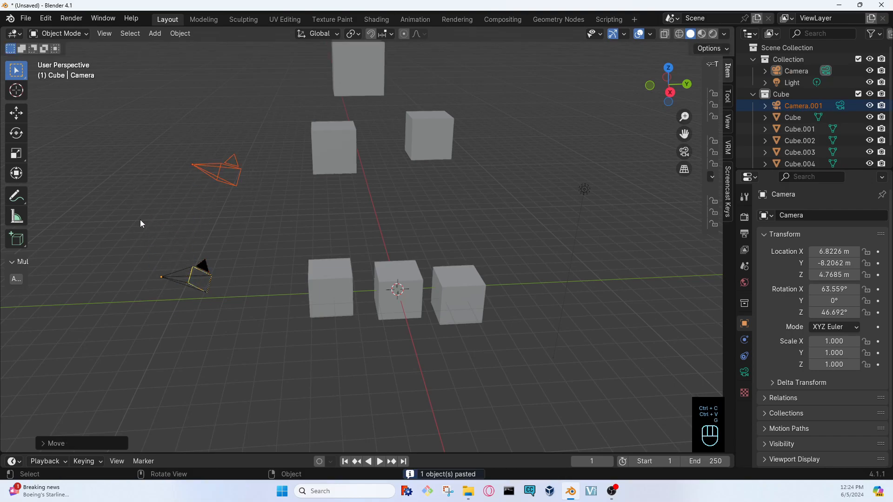
Select the duplicated camera and delete it.
{"action": "left_click", "coordinate": [191, 173]}
{"action": "key", "text": "Delete"}
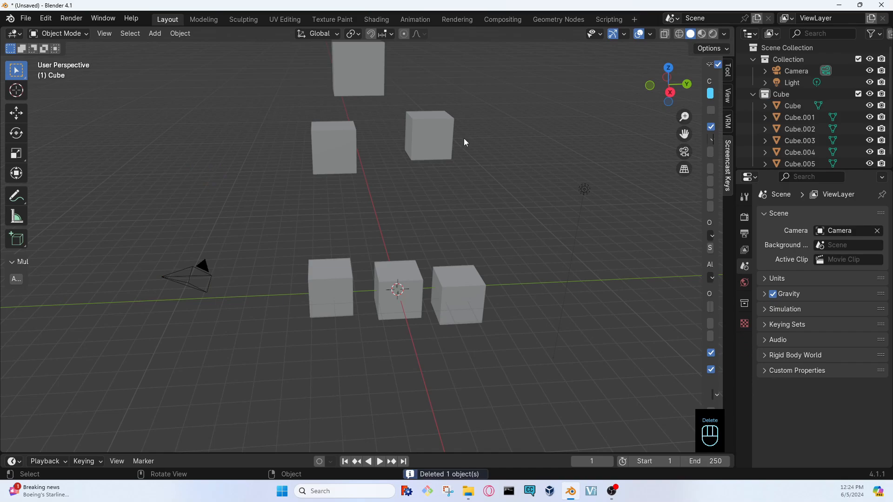
Copy and paste the light, and move the duplicate up and away from the original light.
{"action": "left_click", "coordinate": [585, 189]}
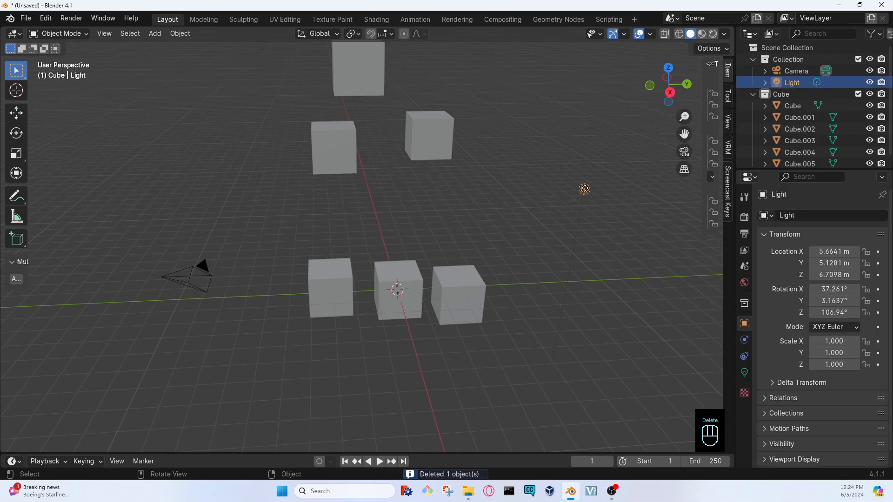
{"action": "key", "text": "ctrl+c"}
{"action": "key", "text": "ctrl+v"}
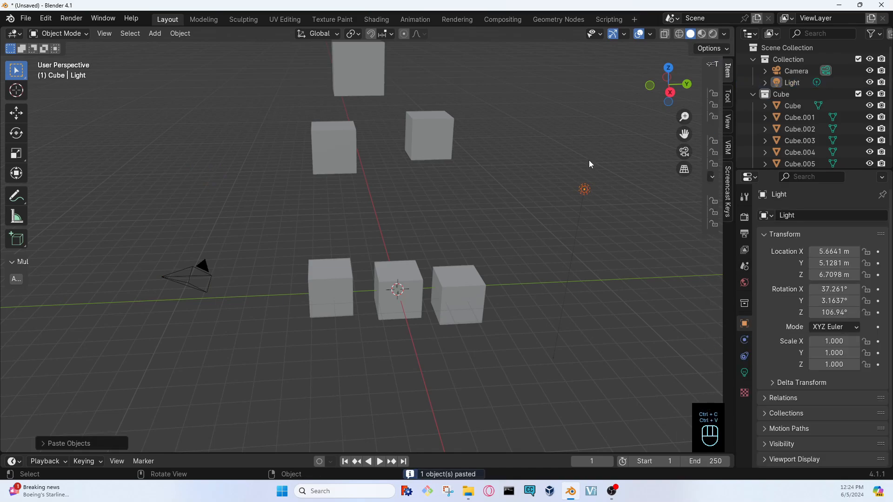
{"action": "key", "text": "g"}
{"action": "left_click", "coordinate": [537, 90]}
{"action": "middle_click_drag", "start_coordinate": [595, 185], "coordinate": [544, 163]}
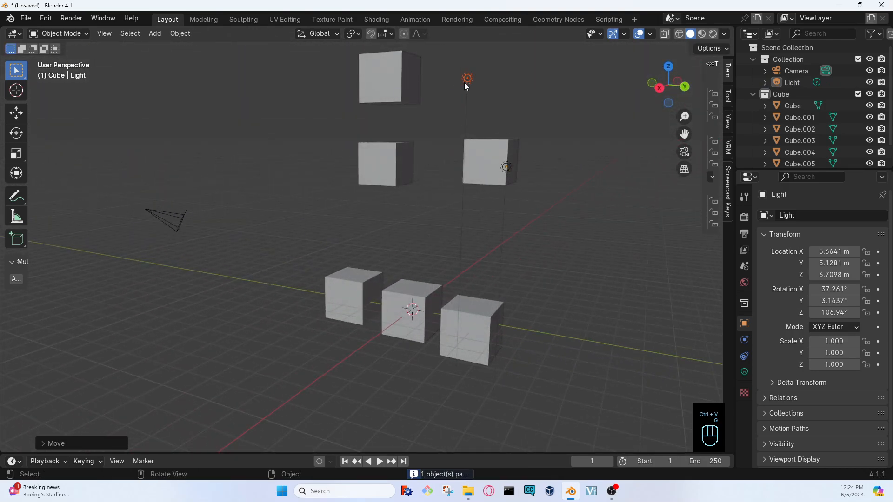
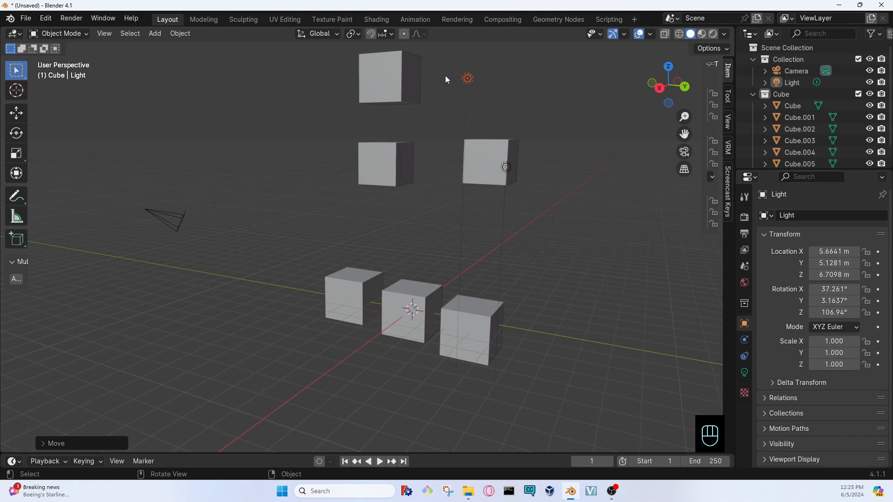
Delete the duplicated light.
{"action": "key", "text": "Delete"}
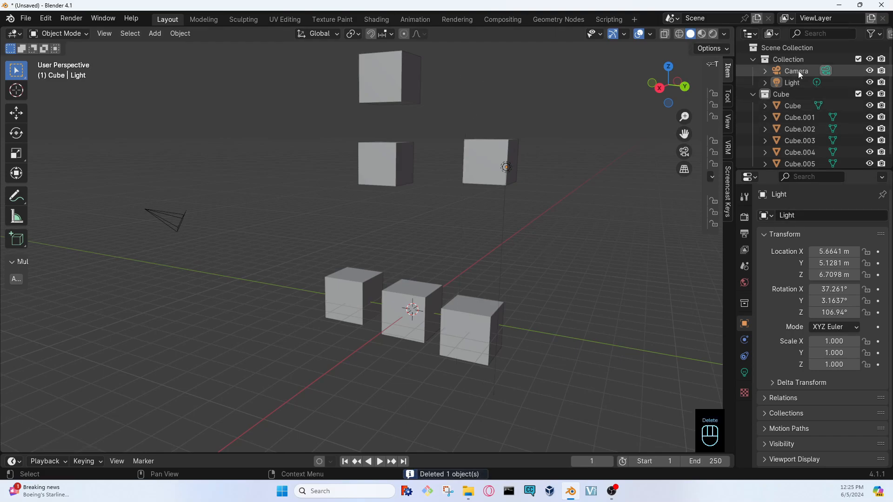
{"action": "left_click", "coordinate": [764, 70]}
{"action": "left_click", "coordinate": [763, 70]}
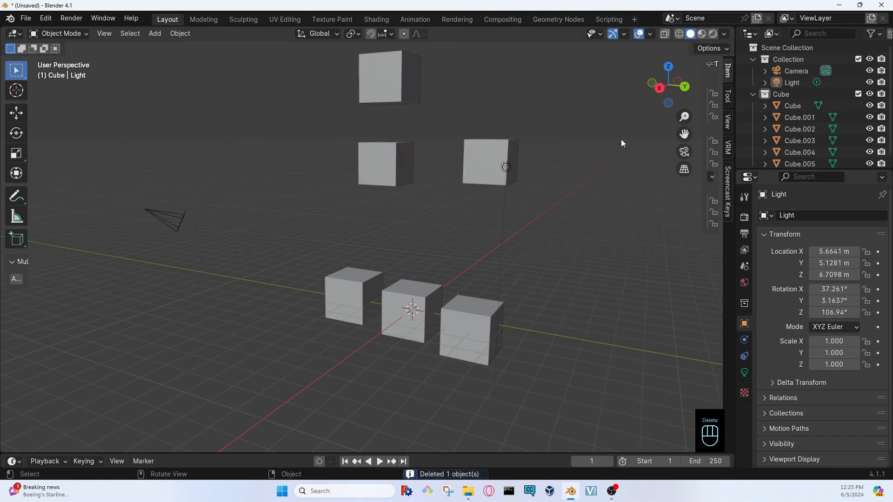
{"action": "middle_click_drag", "start_coordinate": [436, 194], "coordinate": [382, 311]}
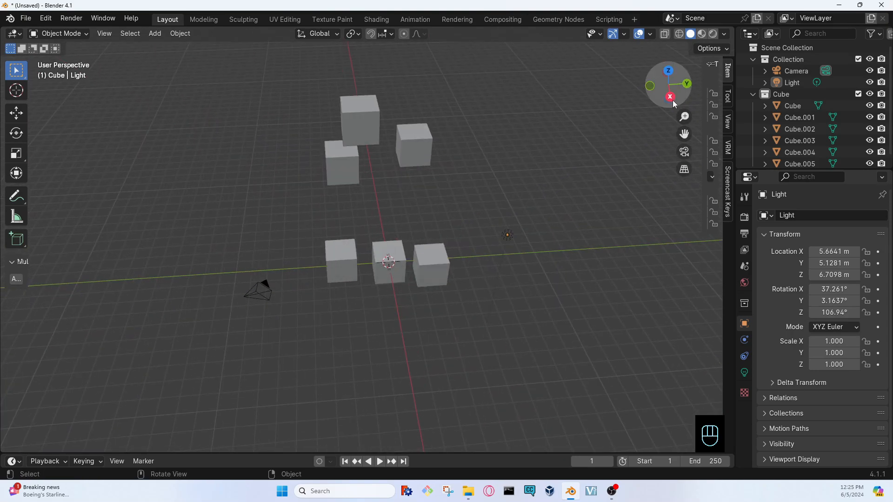
Select Cube.001 beside the origin cube and set its location to X 0 m, Y 2 m and Z 1 m.
{"action": "left_click", "coordinate": [400, 260]}
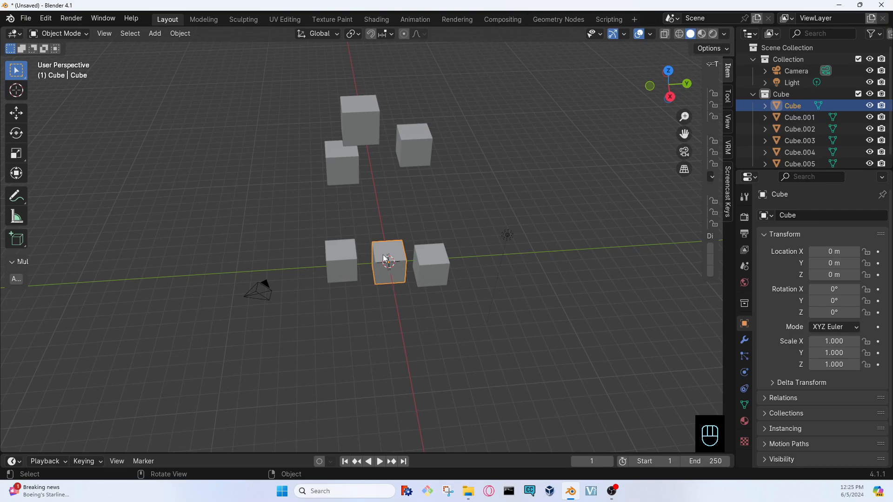
{"action": "middle_click_drag", "start_coordinate": [359, 314], "coordinate": [335, 246]}
{"action": "mouse_move", "coordinate": [488, 329]}
{"action": "middle_mouse_down"}
{"action": "mouse_move", "coordinate": [442, 370]}
{"action": "mouse_move", "coordinate": [473, 336]}
{"action": "middle_mouse_up"}
{"action": "left_click", "coordinate": [447, 281]}
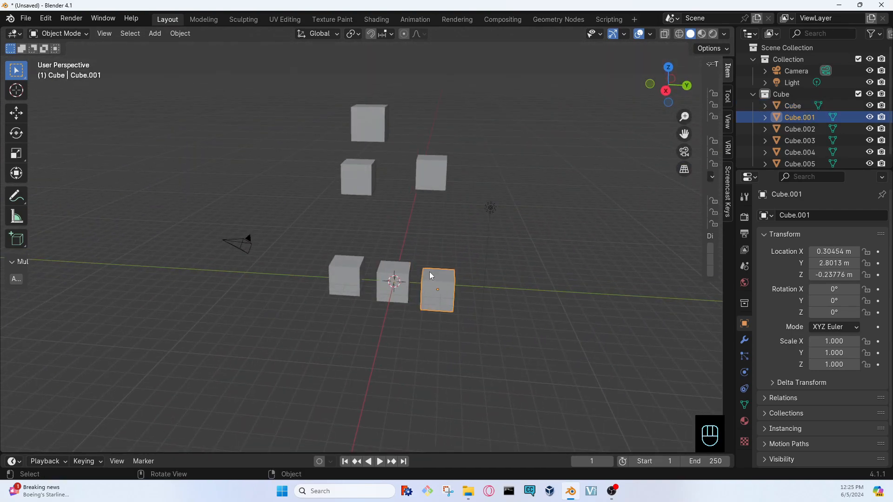
{"action": "left_click", "coordinate": [836, 251]}
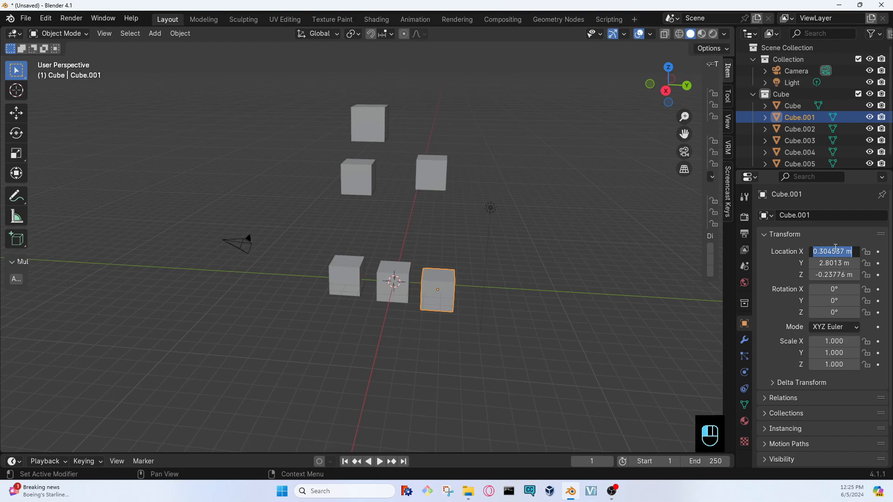
{"action": "type", "text": "0"}
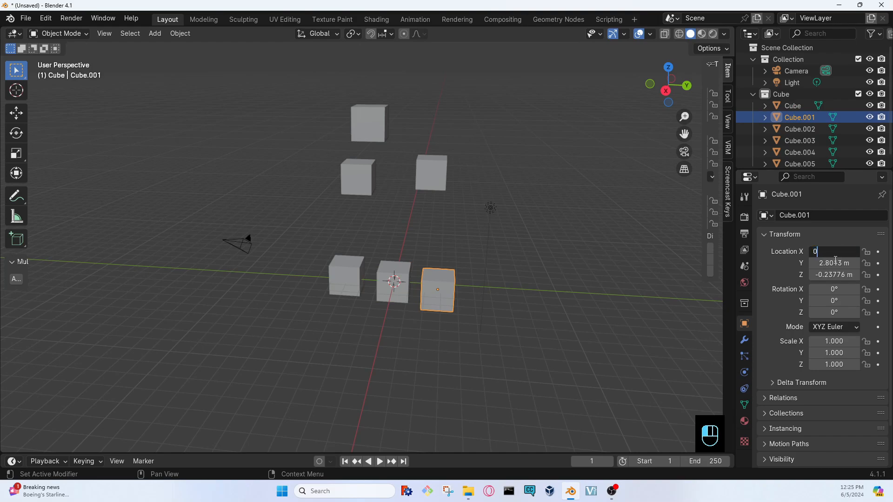
{"action": "key", "text": "Tab"}
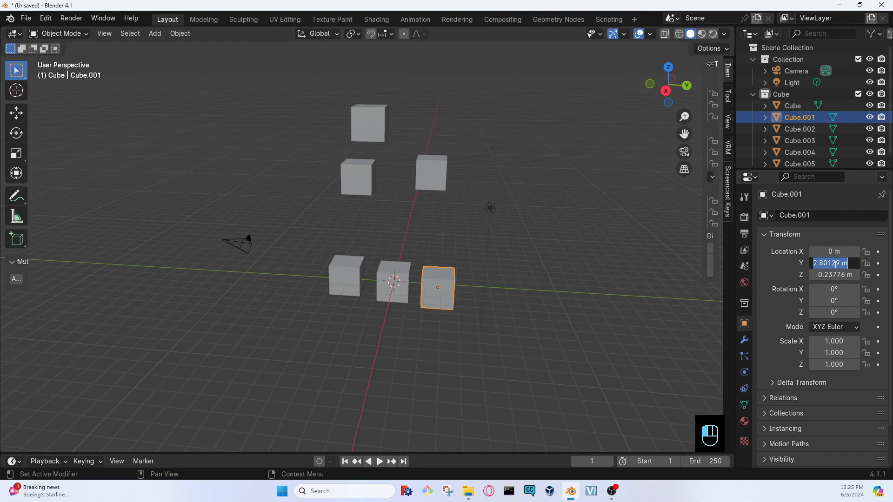
{"action": "type", "text": "2"}
{"action": "key", "text": "Tab"}
{"action": "type", "text": "1"}
{"action": "key", "text": "Return"}
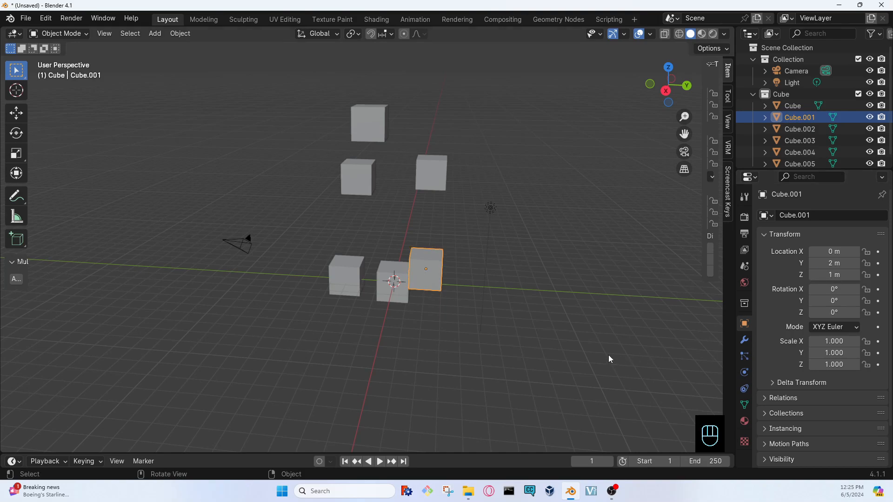
Set Cube.001's Z location to 0 m so it sits flush against the origin cube.
{"action": "left_click", "coordinate": [828, 275]}
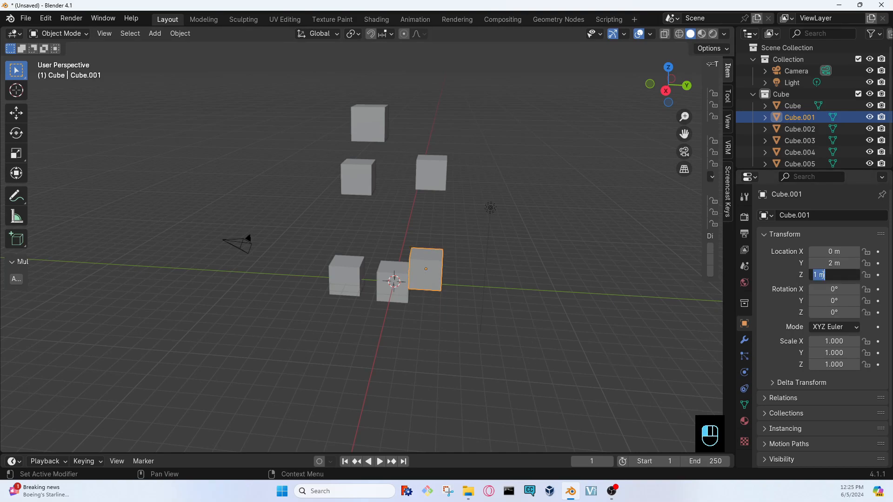
{"action": "type", "text": "0"}
{"action": "key", "text": "Return"}
{"action": "middle_click_drag", "start_coordinate": [645, 326], "coordinate": [451, 344]}
{"action": "scroll", "coordinate": [441, 307], "scroll_direction": "up", "scroll_amount": 4}
{"action": "scroll", "coordinate": [451, 344], "scroll_direction": "down", "scroll_amount": 3}
Select Cube.005 and set its location to X 2 m, Y 2 m and Z 0 m.
{"action": "left_click", "coordinate": [352, 270]}
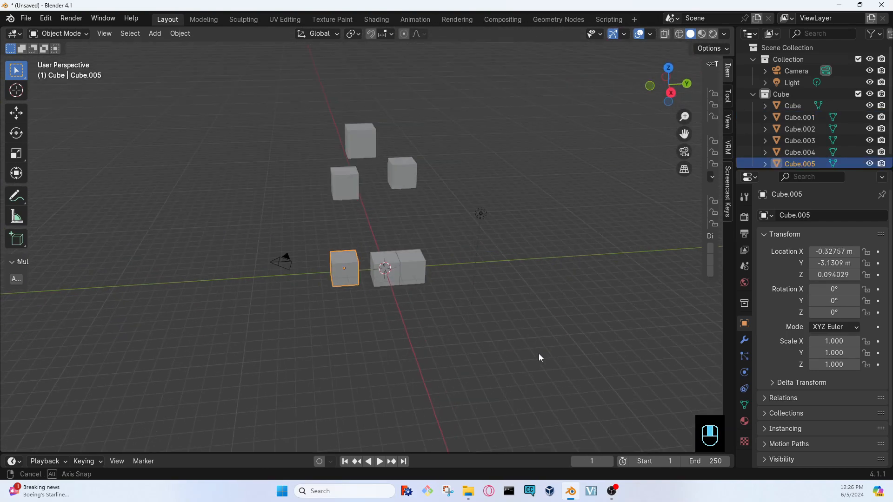
{"action": "middle_click_drag", "start_coordinate": [538, 353], "coordinate": [498, 379]}
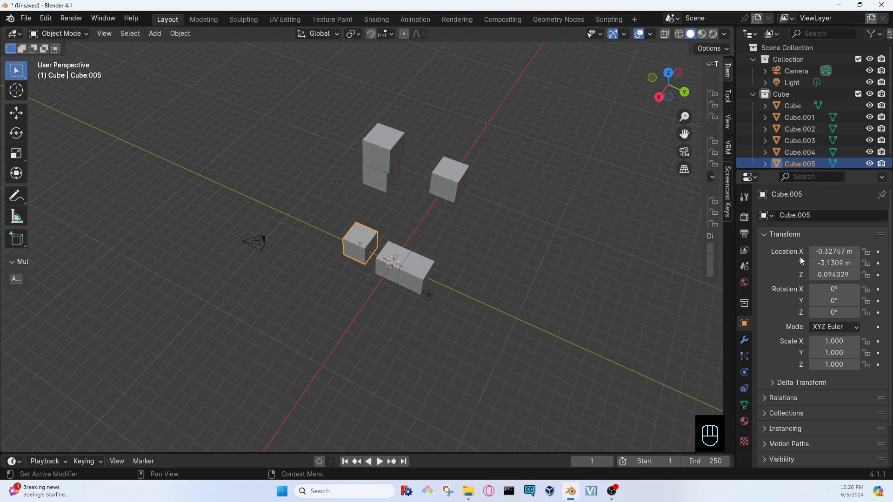
{"action": "left_click", "coordinate": [833, 251]}
{"action": "type", "text": "2"}
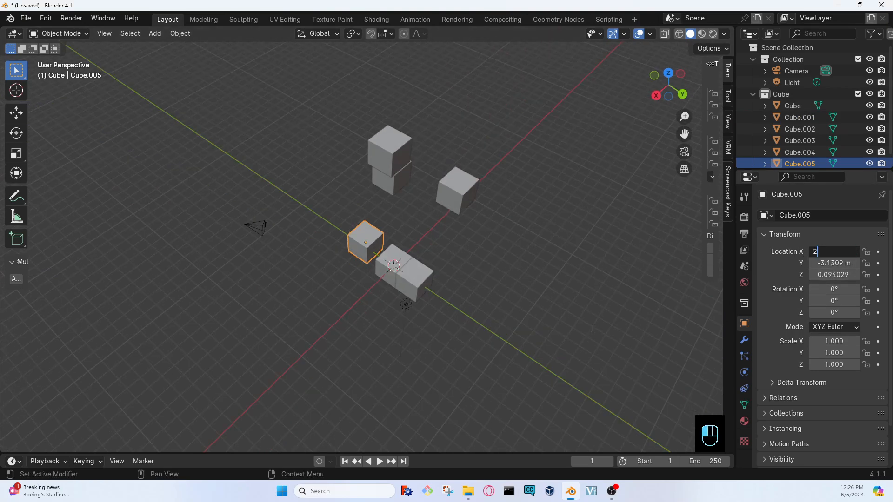
{"action": "key", "text": "Return"}
{"action": "left_click", "coordinate": [830, 264]}
{"action": "type", "text": "2"}
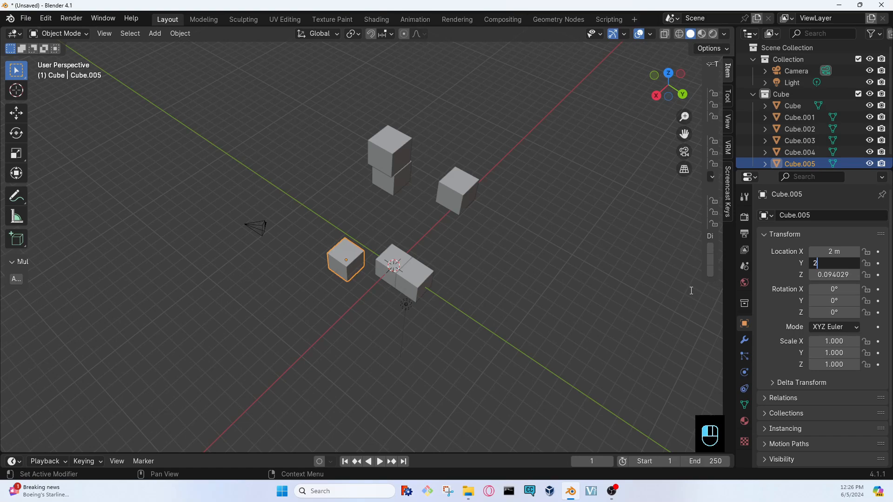
{"action": "key", "text": "Tab"}
{"action": "type", "text": "0"}
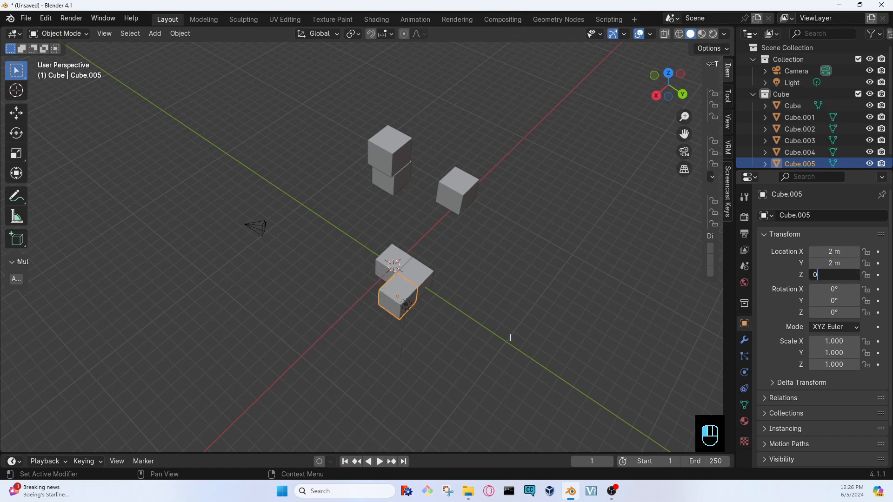
{"action": "key", "text": "Return"}
Inspect the alignment of the three adjoining ground-level cubes from several angles and distances.
{"action": "middle_click_drag", "start_coordinate": [509, 337], "coordinate": [348, 327]}
{"action": "scroll", "coordinate": [328, 342], "scroll_direction": "up", "scroll_amount": 5}
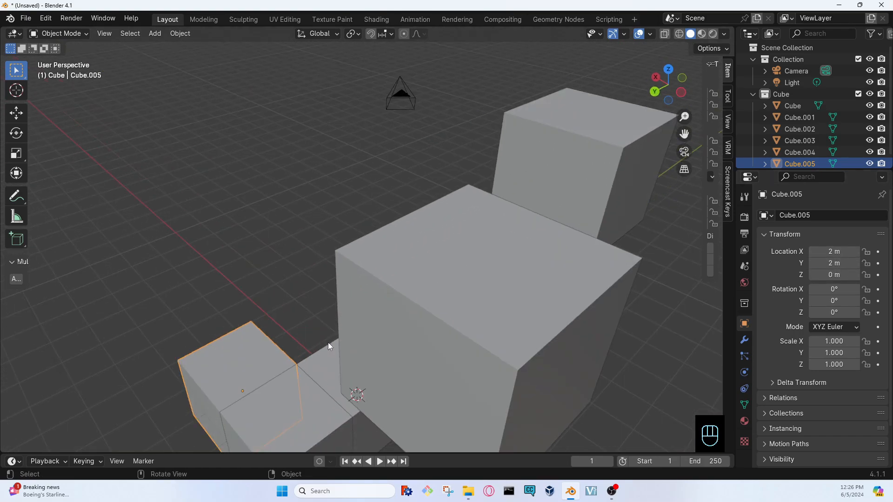
{"action": "scroll", "coordinate": [328, 342], "scroll_direction": "down", "scroll_amount": 5}
{"action": "scroll", "coordinate": [340, 352], "scroll_direction": "up", "scroll_amount": 5}
{"action": "middle_click_drag", "start_coordinate": [351, 361], "coordinate": [572, 350]}
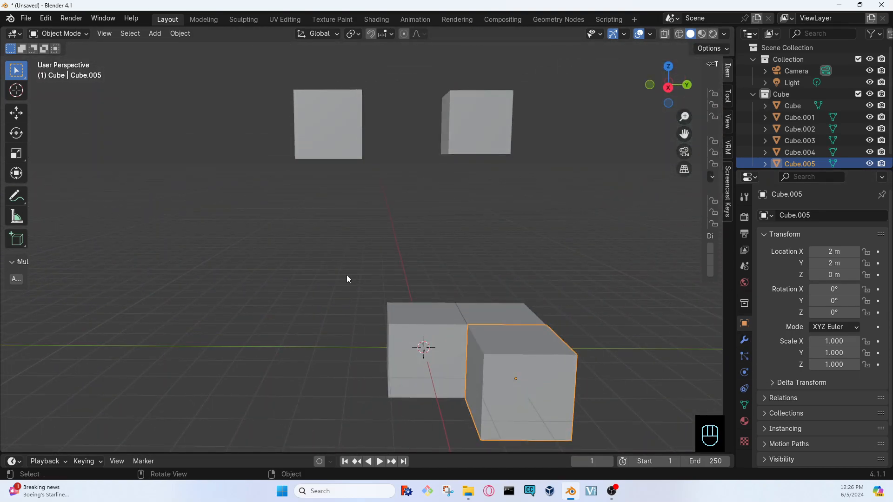
{"action": "scroll", "coordinate": [287, 359], "scroll_direction": "down", "scroll_amount": 6}
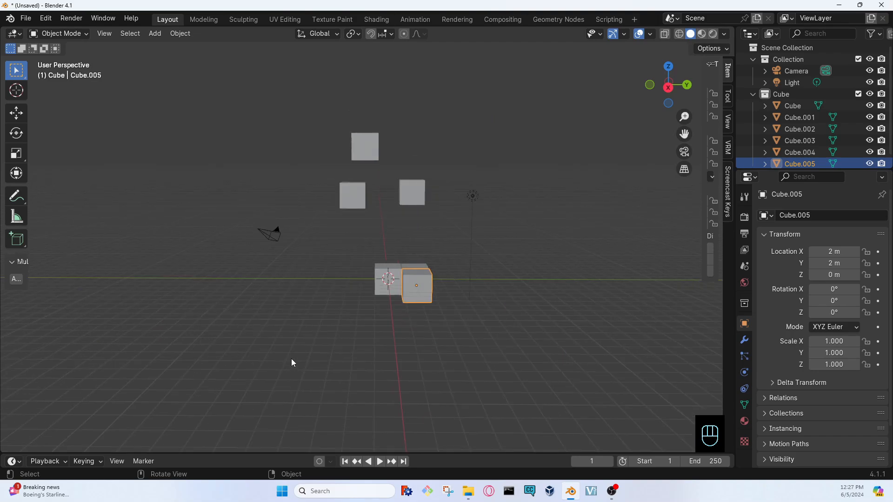
{"action": "middle_click_drag", "start_coordinate": [292, 362], "coordinate": [334, 379]}
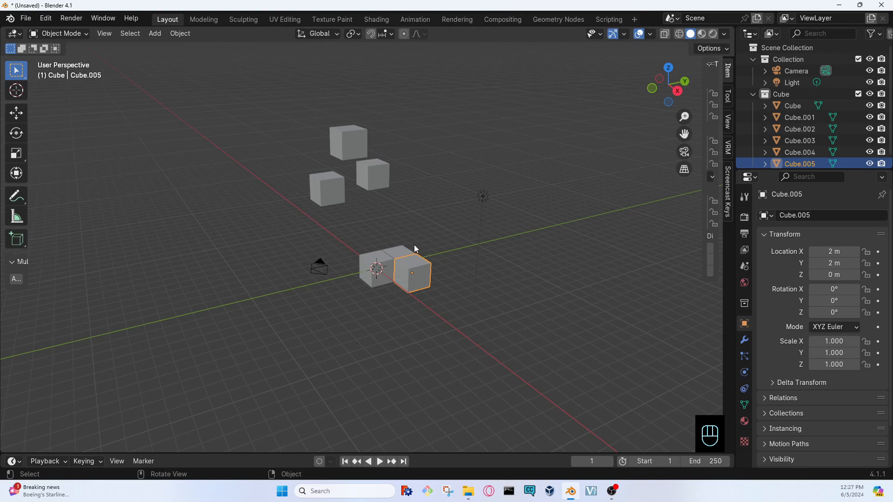
Move Cube.003 freehand down into the gap beside the origin cube, to about X 2.06 m, Y 0.07 m and Z -0.12 m.
{"action": "left_click", "coordinate": [330, 180]}
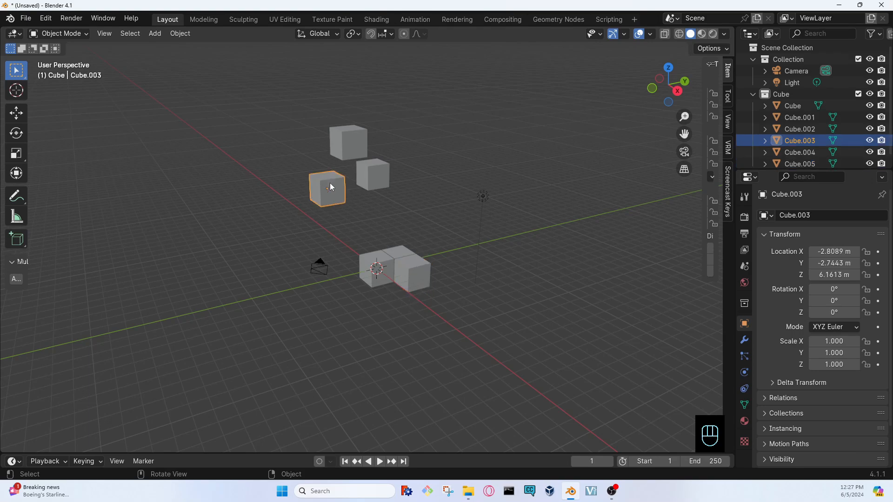
{"action": "key", "text": "g"}
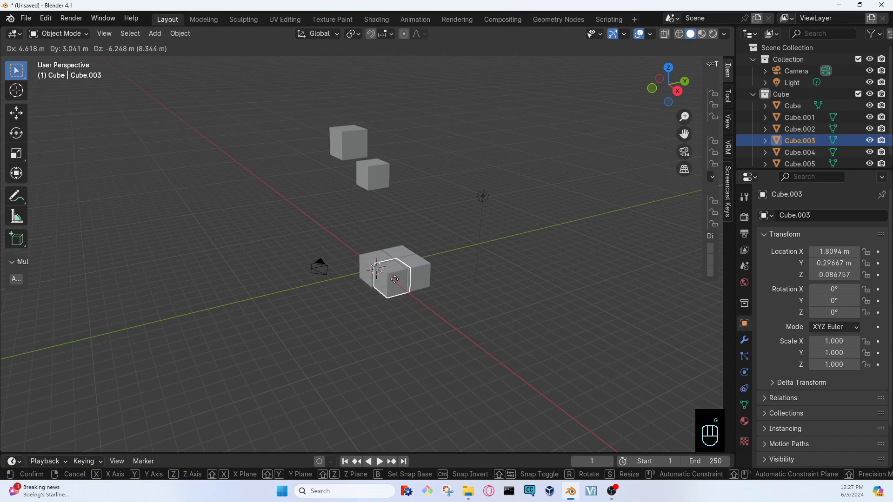
{"action": "left_click", "coordinate": [421, 285]}
{"action": "middle_click_drag", "start_coordinate": [420, 283], "coordinate": [365, 285]}
{"action": "scroll", "coordinate": [354, 260], "scroll_direction": "up", "scroll_amount": 4}
{"action": "key", "text": "g"}
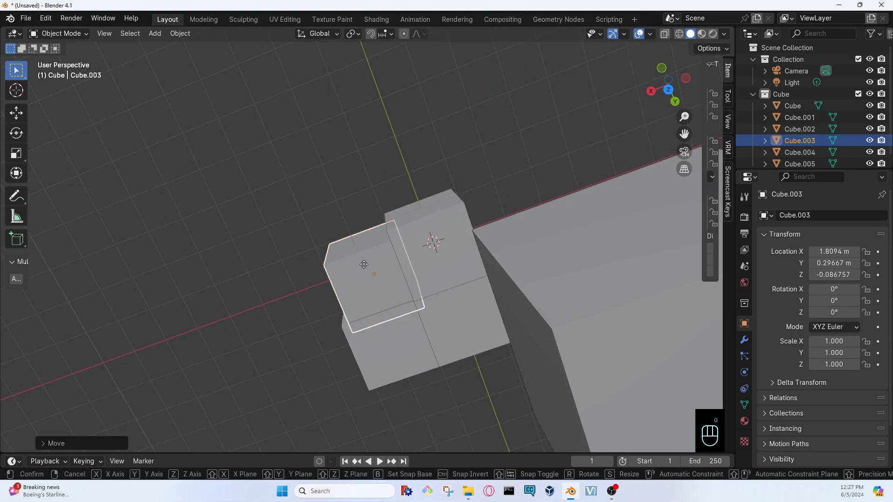
{"action": "left_click", "coordinate": [353, 263]}
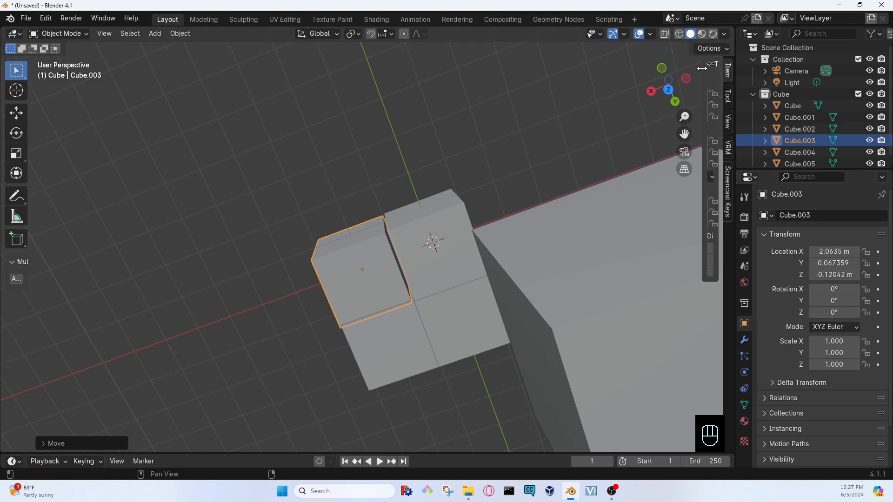
Narrow the viewport sidebar and undo the last two actions.
{"action": "mouse_move", "coordinate": [704, 84]}
{"action": "left_mouse_down"}
{"action": "mouse_move", "coordinate": [644, 86]}
{"action": "mouse_move", "coordinate": [718, 77]}
{"action": "left_mouse_up"}
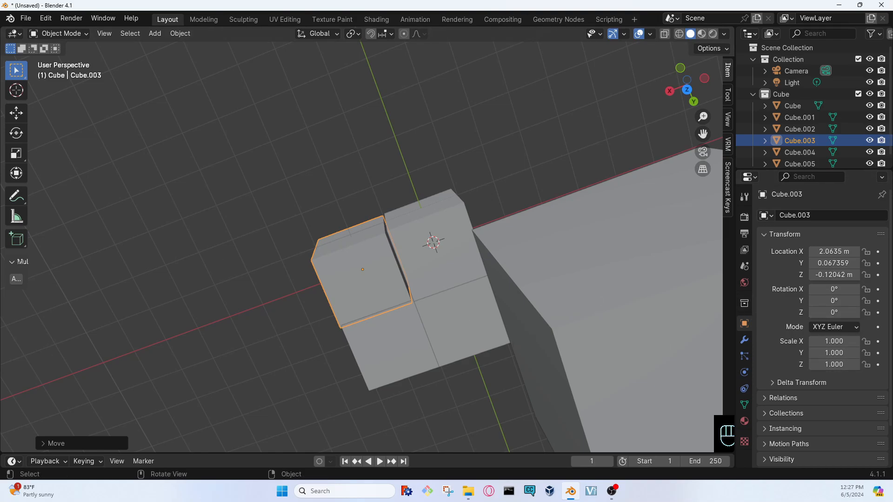
{"action": "key", "text": "ctrl+z"}
{"action": "key", "text": "ctrl+z"}
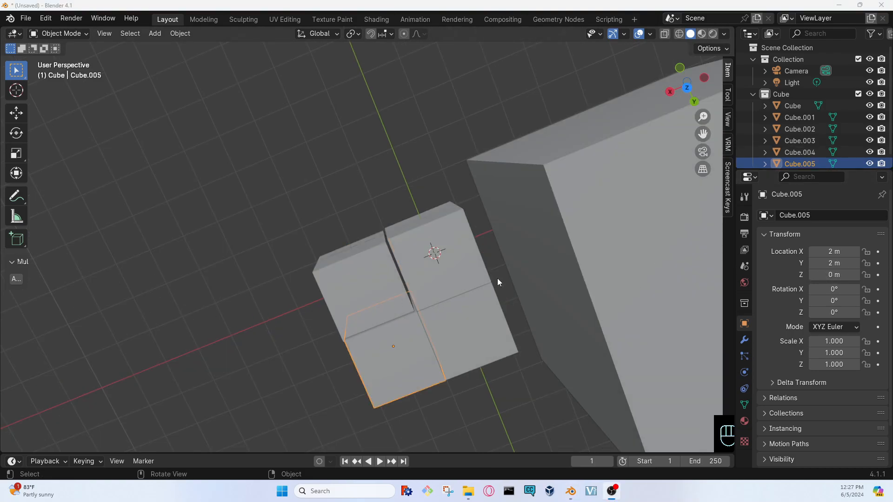
Select Cube.003 and set its location to exactly X 2 m, Y 0 m and Z 0 m.
{"action": "left_click", "coordinate": [372, 285]}
{"action": "left_click", "coordinate": [831, 253]}
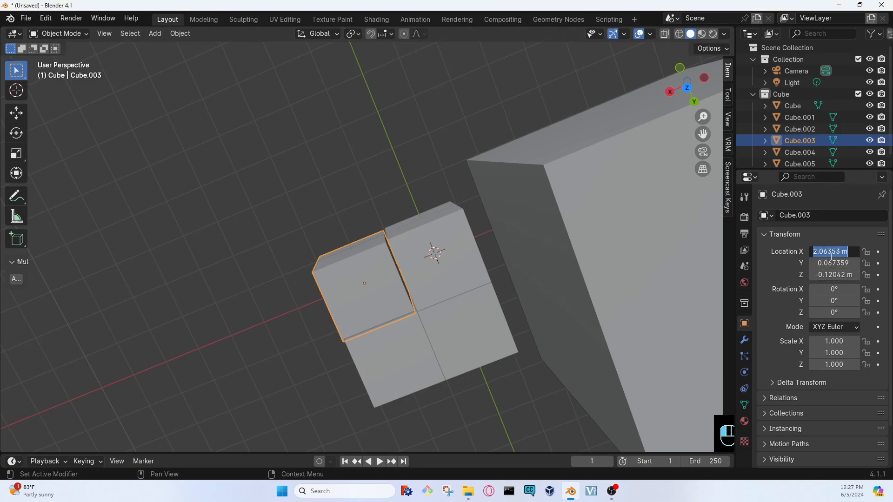
{"action": "type", "text": "2"}
{"action": "key", "text": "Return"}
{"action": "left_click", "coordinate": [839, 263]}
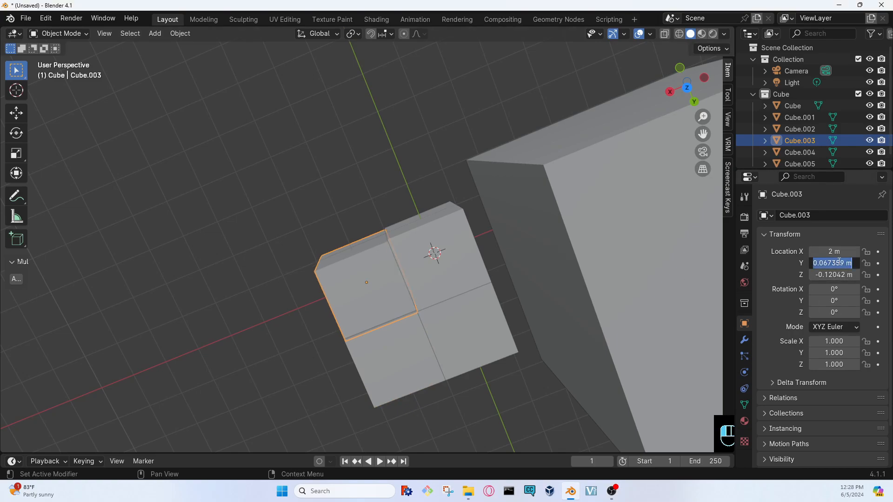
{"action": "type", "text": "0"}
{"action": "key", "text": "Return"}
{"action": "left_click", "coordinate": [832, 275]}
{"action": "type", "text": "0"}
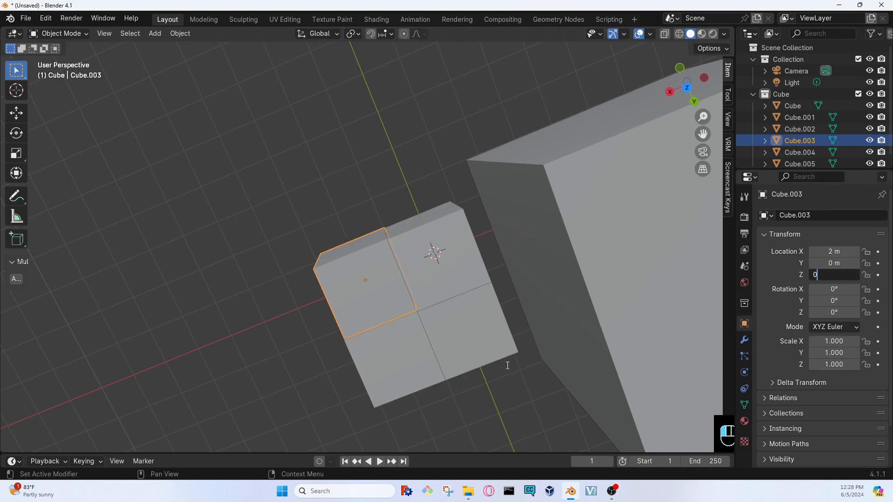
{"action": "key", "text": "Return"}
Inspect the square of four joined cubes and the raised cubes from several angles, selecting individual cubes.
{"action": "mouse_move", "coordinate": [506, 369]}
{"action": "middle_mouse_down"}
{"action": "mouse_move", "coordinate": [481, 319]}
{"action": "mouse_move", "coordinate": [469, 253]}
{"action": "mouse_move", "coordinate": [592, 316]}
{"action": "mouse_move", "coordinate": [437, 332]}
{"action": "mouse_move", "coordinate": [352, 281]}
{"action": "mouse_move", "coordinate": [358, 266]}
{"action": "mouse_move", "coordinate": [506, 361]}
{"action": "middle_mouse_up"}
{"action": "scroll", "coordinate": [505, 349], "scroll_direction": "down", "scroll_amount": 6}
{"action": "middle_click_drag", "start_coordinate": [509, 289], "coordinate": [446, 241]}
{"action": "left_click", "coordinate": [446, 241]}
{"action": "middle_click_drag", "start_coordinate": [431, 367], "coordinate": [378, 331]}
{"action": "left_click", "coordinate": [325, 336]}
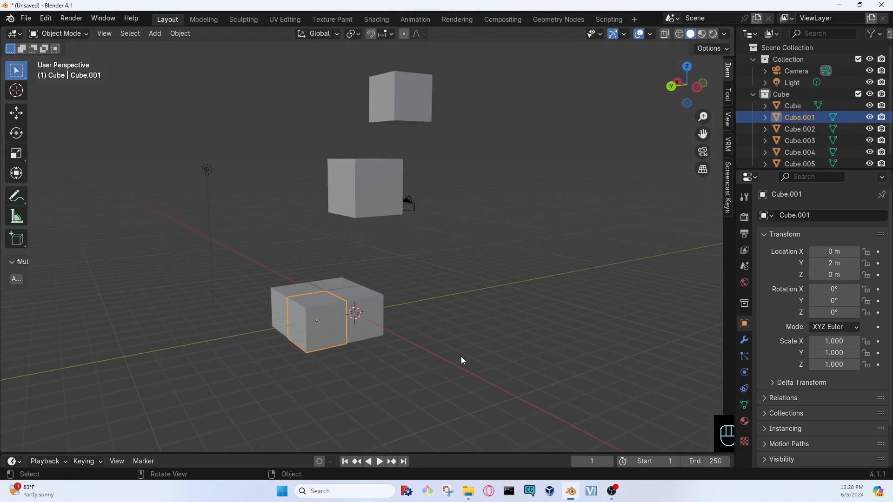
{"action": "middle_click_drag", "start_coordinate": [462, 356], "coordinate": [493, 391]}
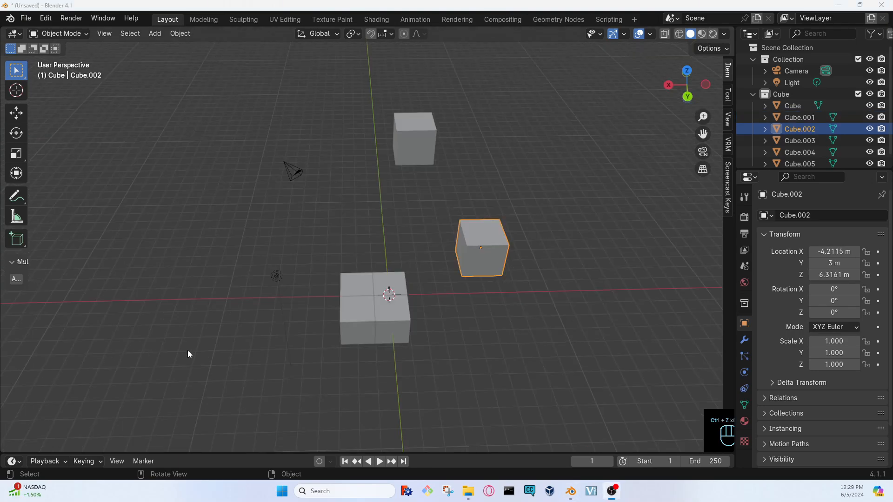
{"action": "middle_click_drag", "start_coordinate": [188, 350], "coordinate": [274, 376]}
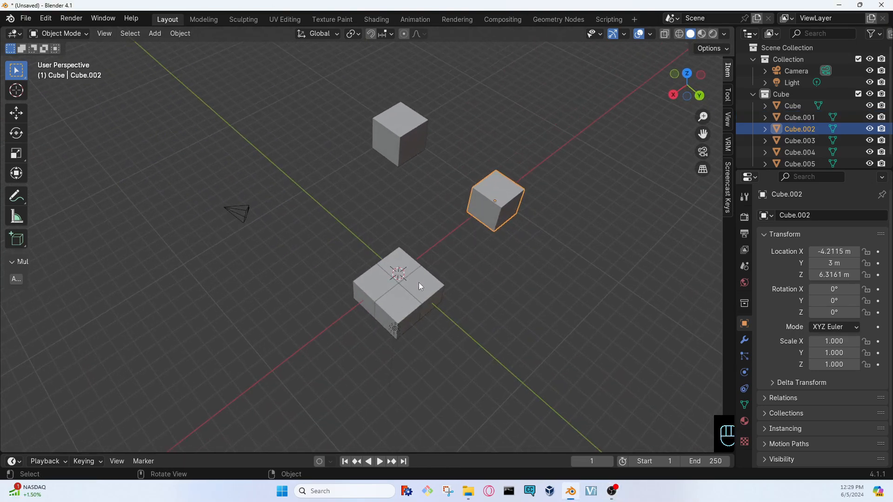
Set the location of Cube.002 to X 0 m, Y 4 m and Z 0 m.
{"action": "left_click", "coordinate": [836, 251]}
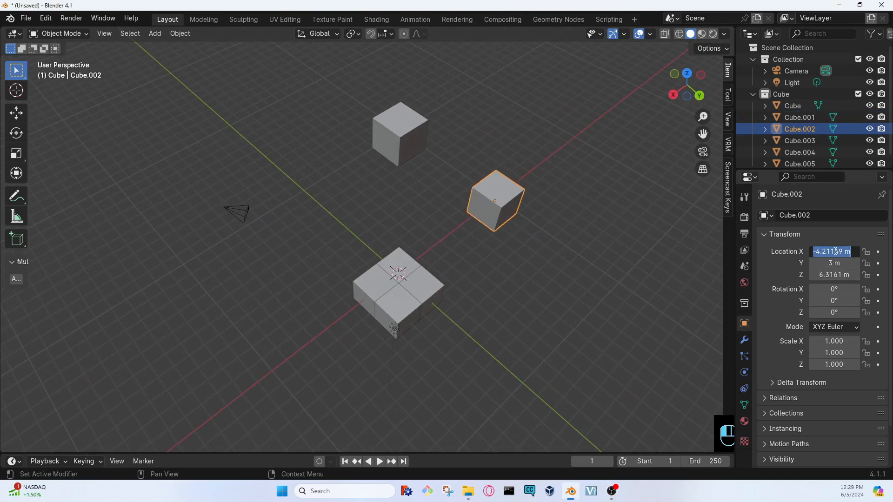
{"action": "type", "text": "0"}
{"action": "key", "text": "Return"}
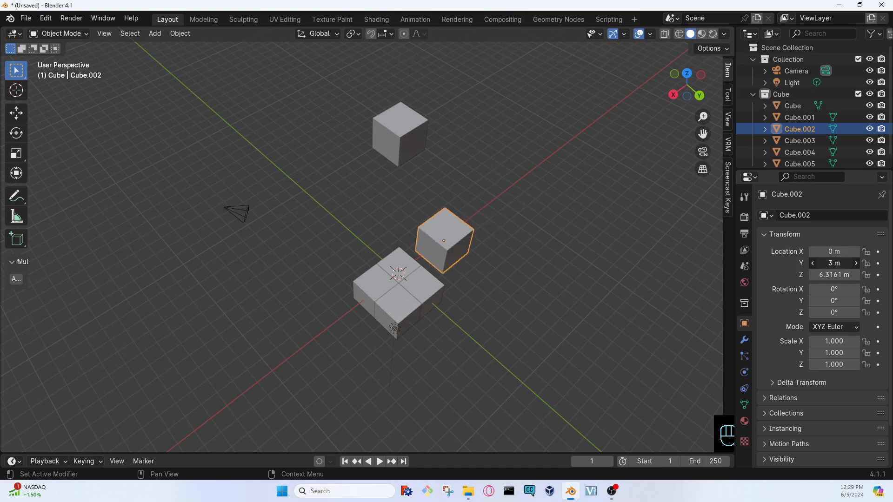
{"action": "left_click", "coordinate": [834, 263]}
{"action": "type", "text": "4"}
{"action": "key", "text": "Return"}
{"action": "left_click", "coordinate": [833, 275]}
{"action": "type", "text": "0"}
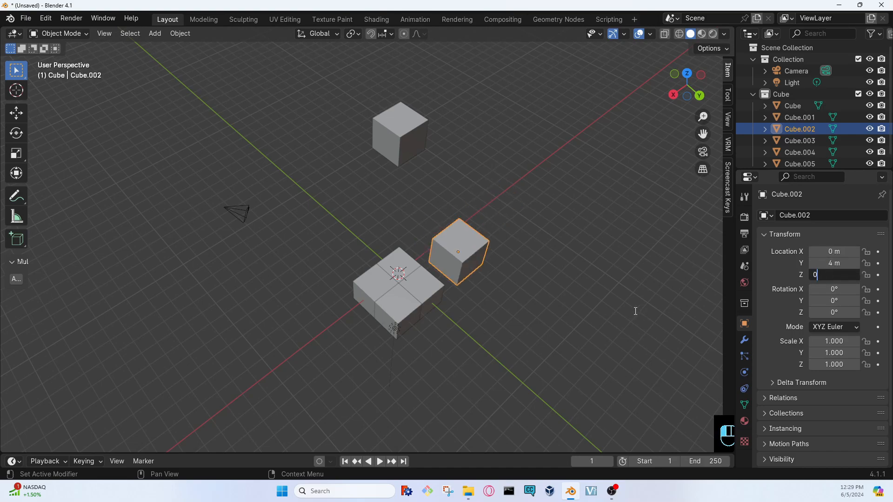
{"action": "key", "text": "Return"}
Select the raised Cube.004 and set its location to X 2 m, Y 0 m and Z 2 m.
{"action": "left_click", "coordinate": [398, 148]}
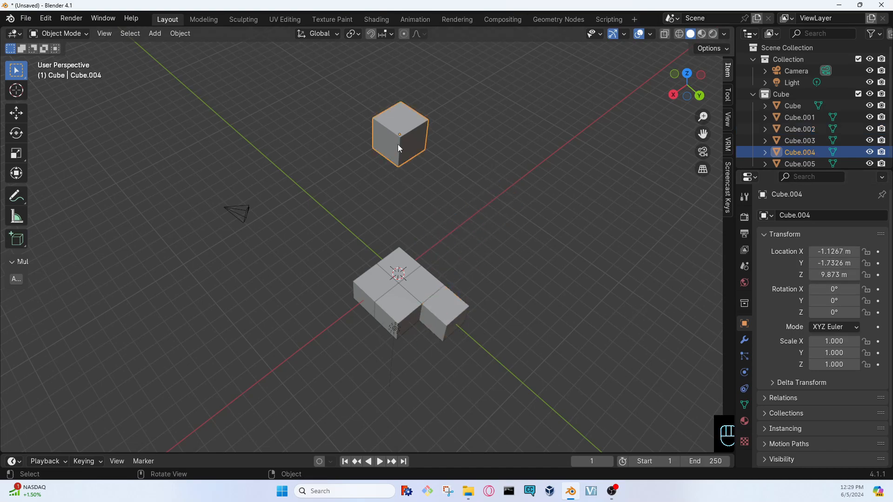
{"action": "left_click", "coordinate": [833, 253]}
{"action": "type", "text": "2"}
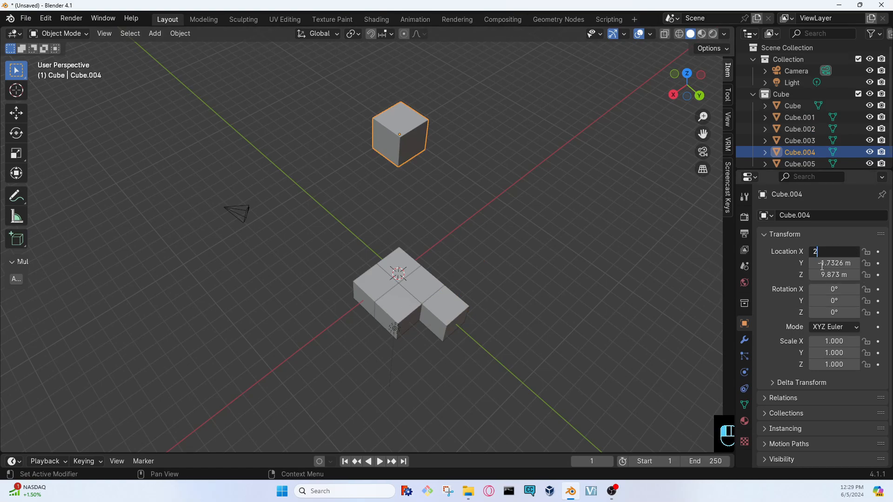
{"action": "key", "text": "Return"}
{"action": "left_click", "coordinate": [824, 263]}
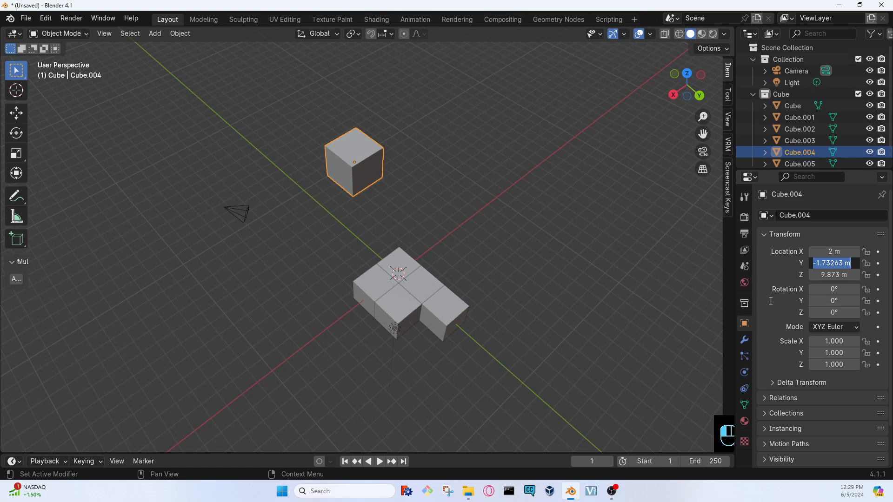
{"action": "type", "text": "0"}
{"action": "key", "text": "Tab"}
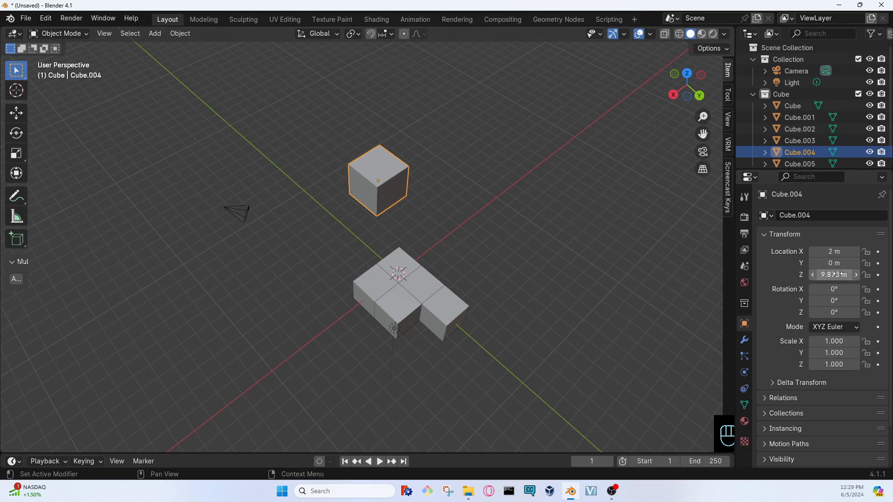
{"action": "type", "text": "2"}
{"action": "key", "text": "Return"}
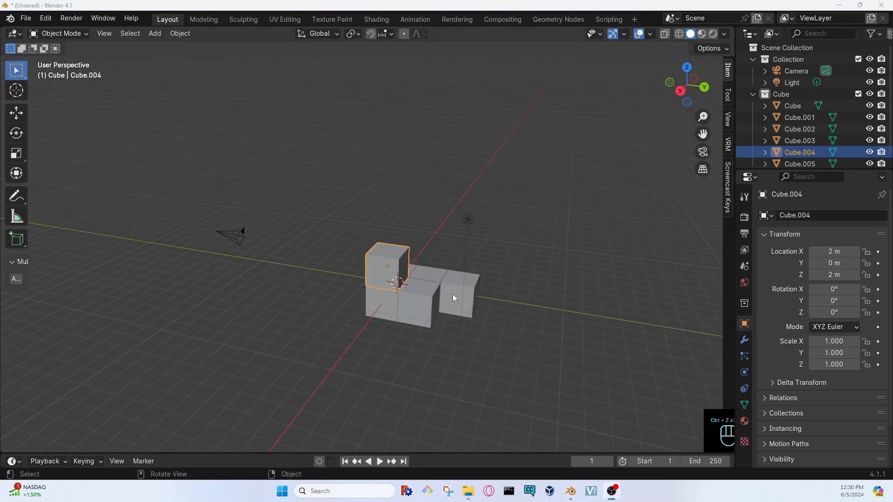
Set Cube.004's Y location to 4 m and Z location to 0 m, filling the gap in the block.
{"action": "left_click", "coordinate": [832, 264]}
{"action": "type", "text": "4"}
{"action": "key", "text": "Tab"}
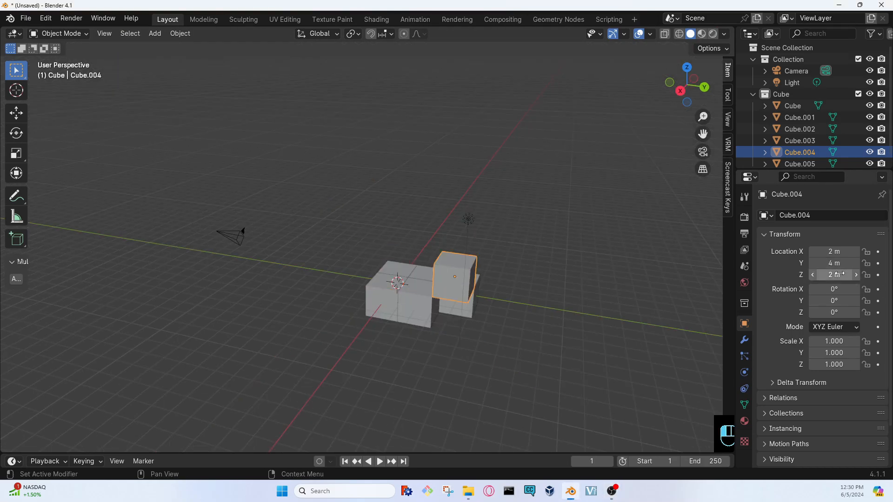
{"action": "type", "text": "0"}
{"action": "key", "text": "Return"}
Select all six joined cubes and rotate them together freehand, the origin cube to about X -26°, Y -14° and Z -326°.
{"action": "middle_click_drag", "start_coordinate": [519, 278], "coordinate": [442, 332]}
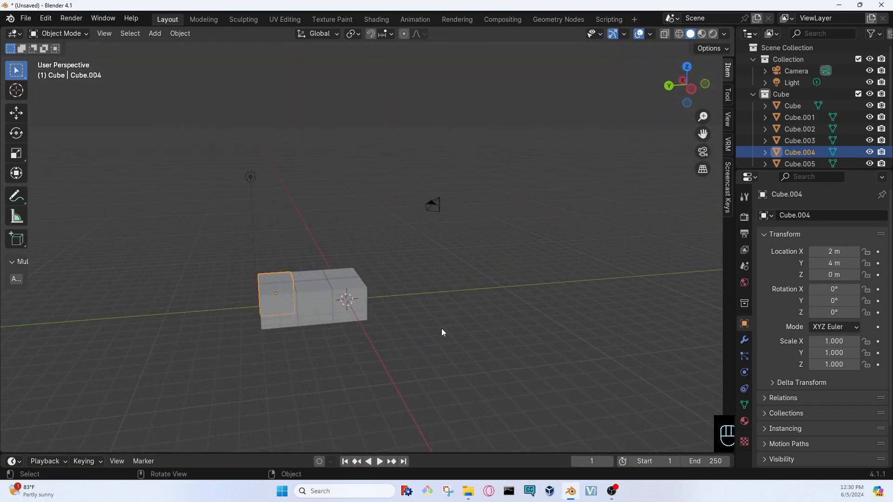
{"action": "left_click_drag", "start_coordinate": [381, 318], "coordinate": [185, 254]}
{"action": "middle_click_drag", "start_coordinate": [185, 254], "coordinate": [343, 294]}
{"action": "left_click", "coordinate": [343, 294]}
{"action": "middle_click_drag", "start_coordinate": [333, 334], "coordinate": [360, 318]}
{"action": "left_click_drag", "start_coordinate": [361, 318], "coordinate": [254, 226]}
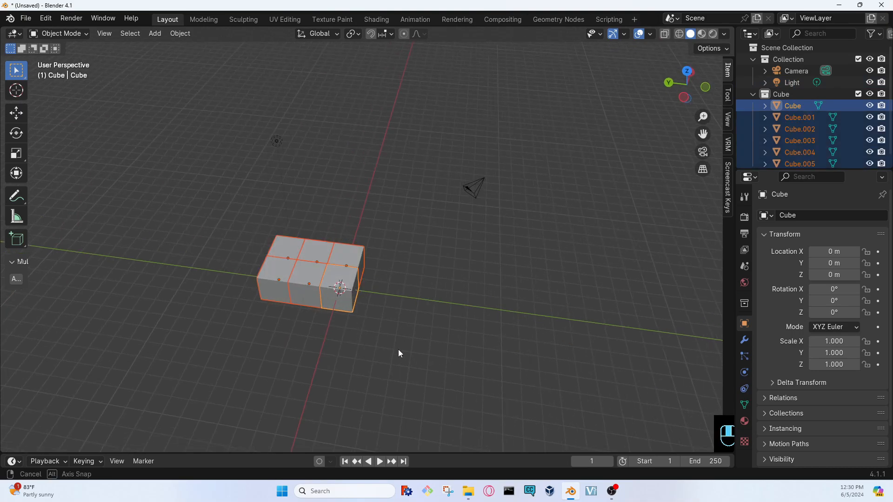
{"action": "middle_click_drag", "start_coordinate": [399, 350], "coordinate": [344, 355]}
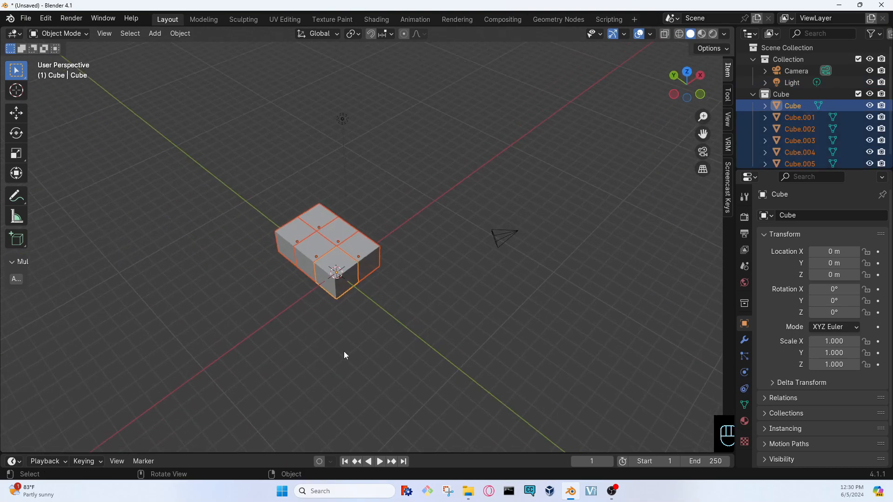
{"action": "key", "text": "r"}
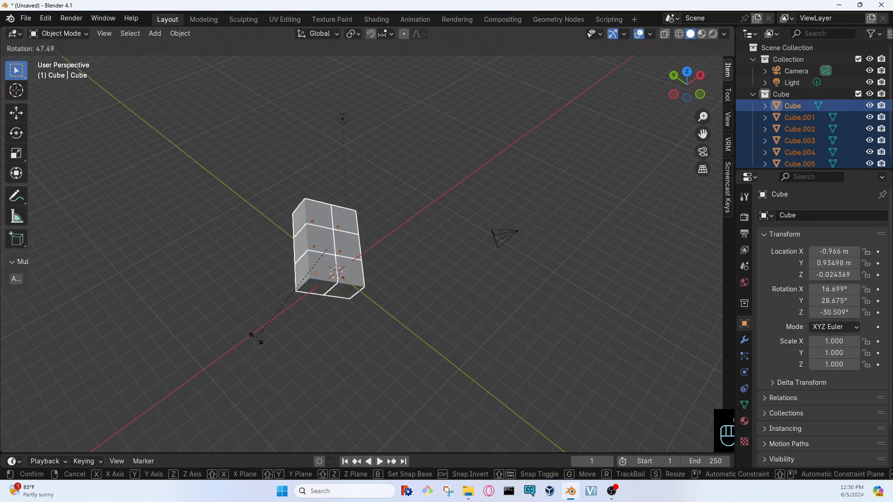
{"action": "left_click", "coordinate": [323, 344]}
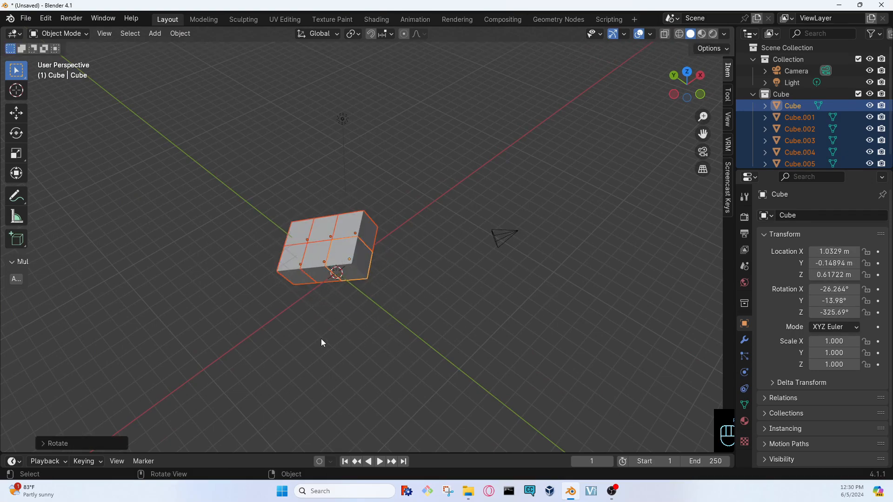
Scale the selected block of cubes freehand to about -2.26 on all axes and move it freehand.
{"action": "key", "text": "s"}
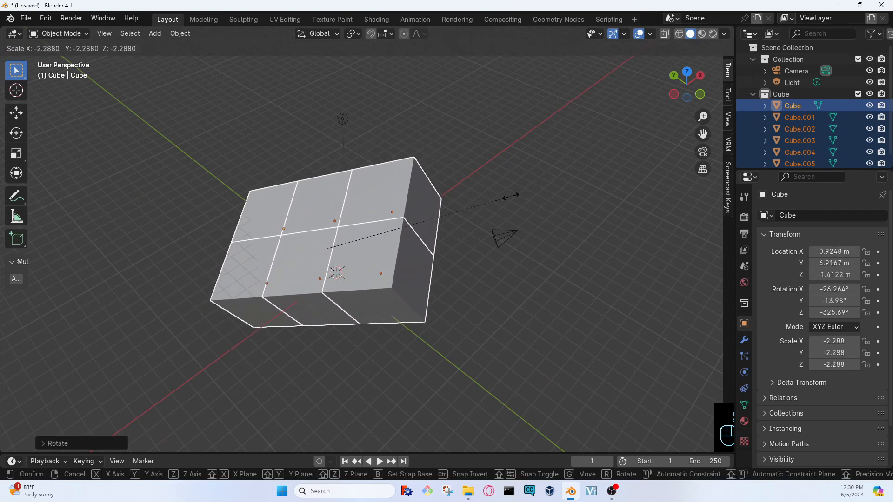
{"action": "left_click", "coordinate": [243, 296]}
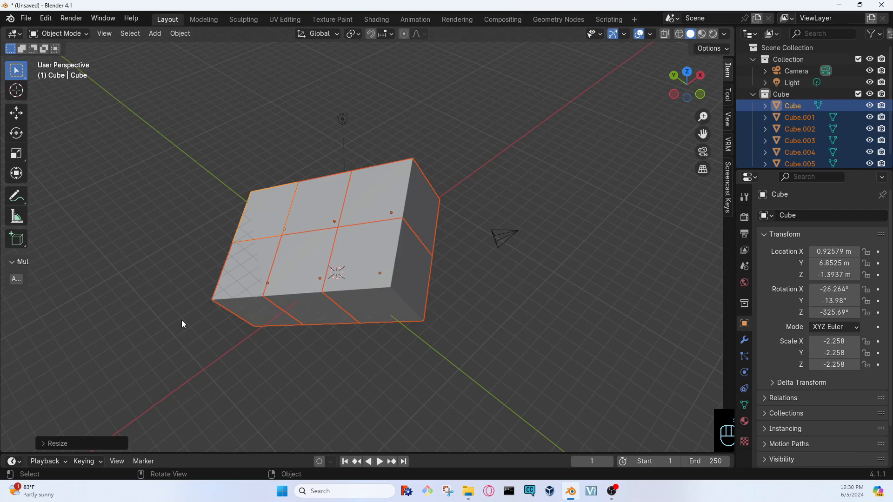
{"action": "key", "text": "g"}
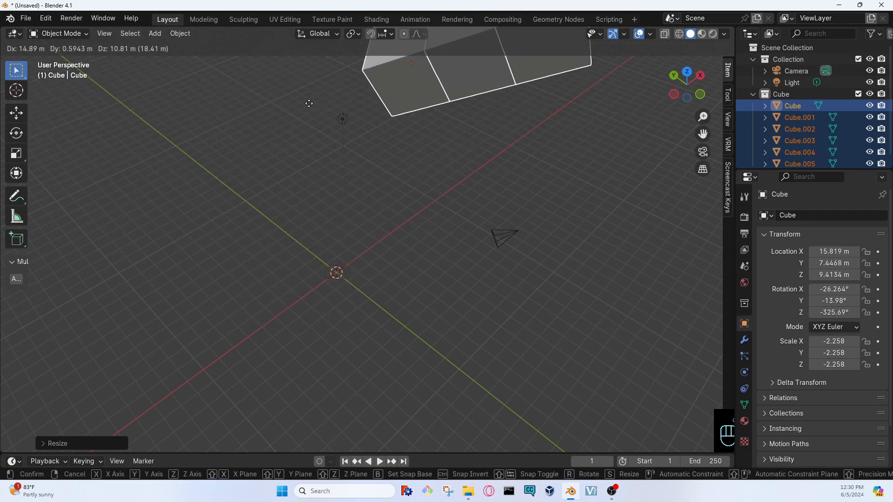
{"action": "left_click", "coordinate": [183, 289]}
Undo the block's move, scaling and rotation, and deselect all cubes.
{"action": "key", "text": "ctrl+z"}
{"action": "key", "text": "ctrl+z"}
{"action": "key", "text": "ctrl+z"}
{"action": "key", "text": "ctrl+z"}
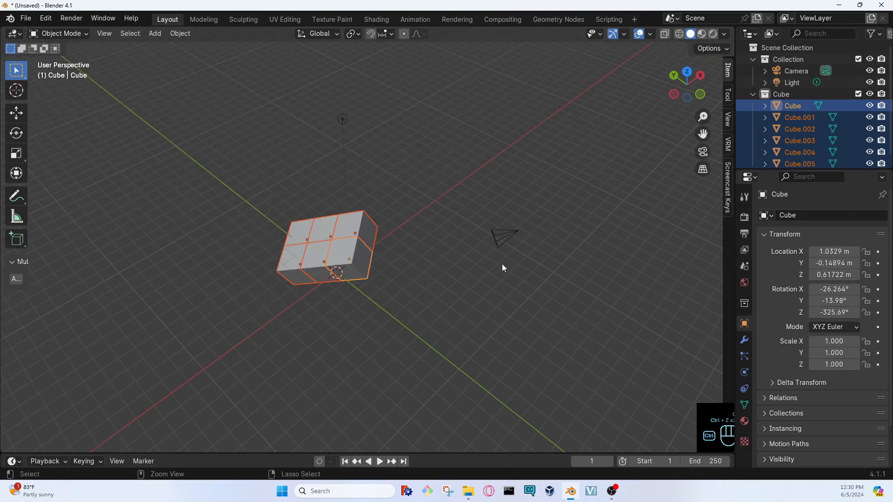
{"action": "left_click", "coordinate": [420, 348]}
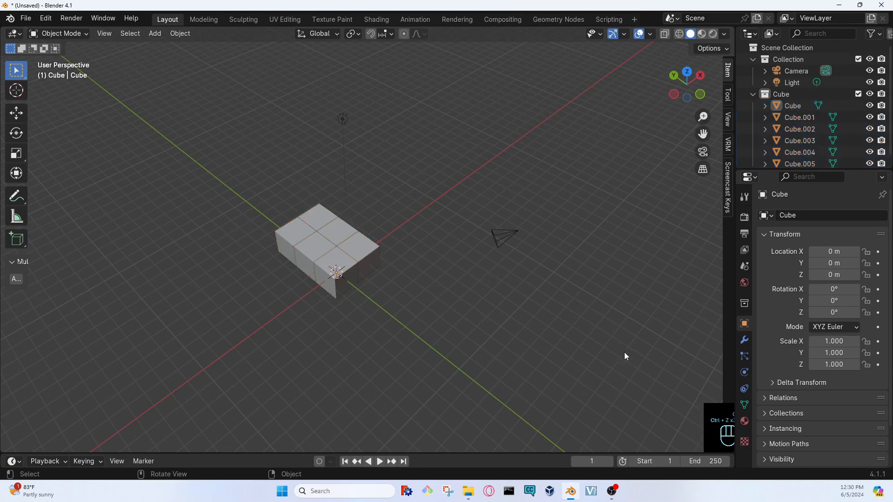
Select Cube.003 at the block's corner and switch it to Edit Mode.
{"action": "middle_click_drag", "start_coordinate": [384, 380], "coordinate": [233, 323]}
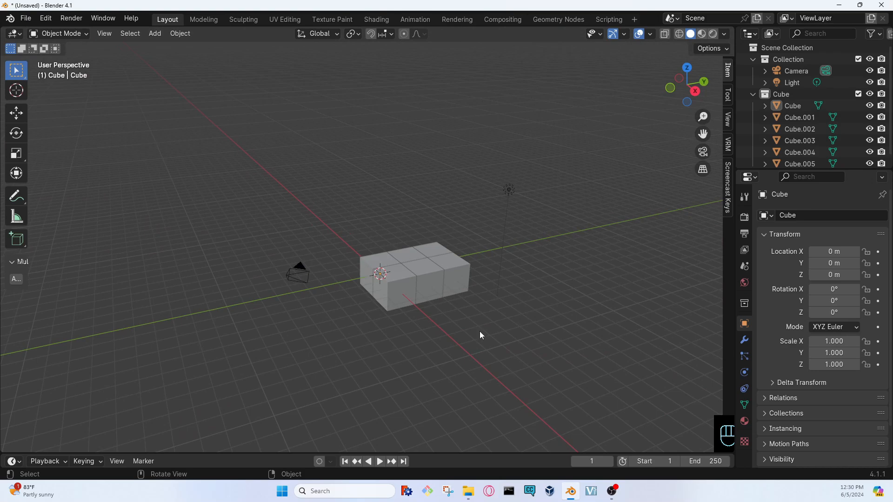
{"action": "middle_click_drag", "start_coordinate": [480, 335], "coordinate": [474, 363]}
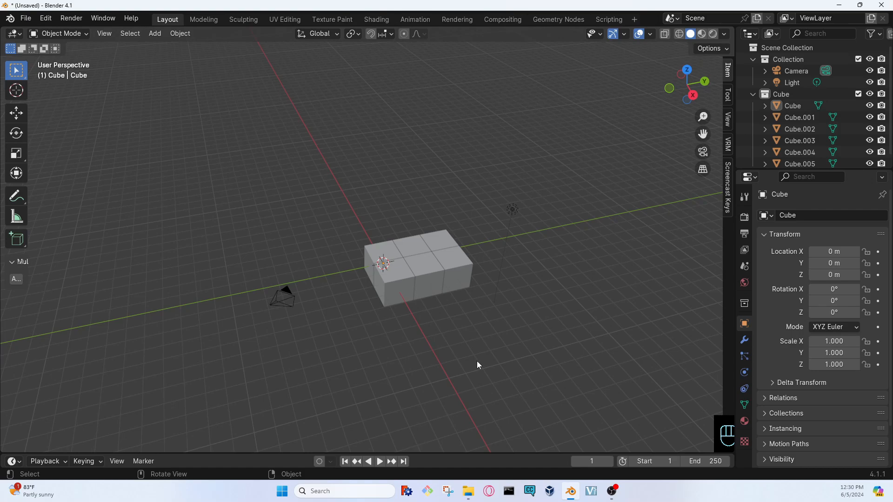
{"action": "left_click", "coordinate": [401, 284]}
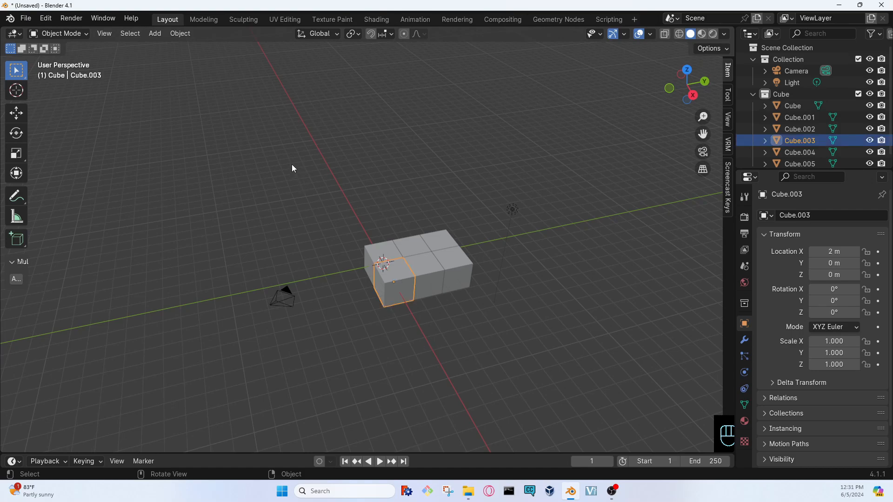
{"action": "left_click", "coordinate": [72, 35]}
{"action": "left_click", "coordinate": [70, 35]}
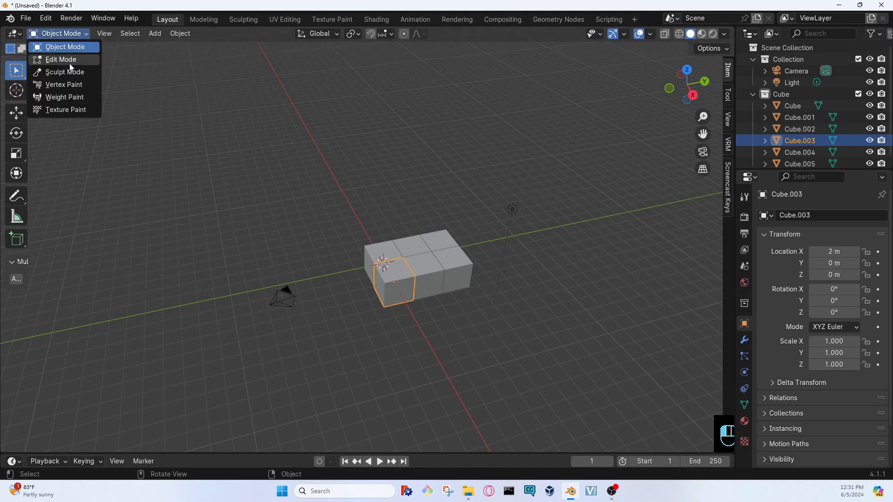
{"action": "left_click", "coordinate": [70, 63]}
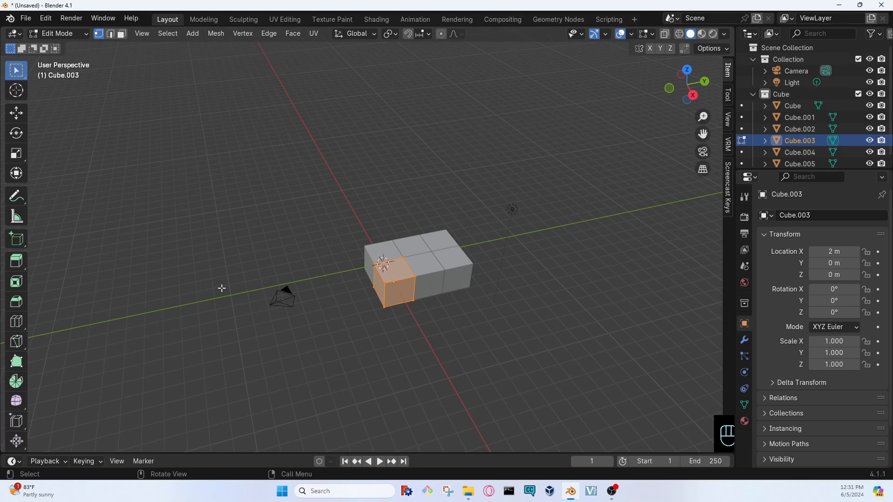
Switch Cube.003 to Object Mode and return it to Edit Mode.
{"action": "left_click", "coordinate": [57, 34]}
{"action": "left_click", "coordinate": [58, 45]}
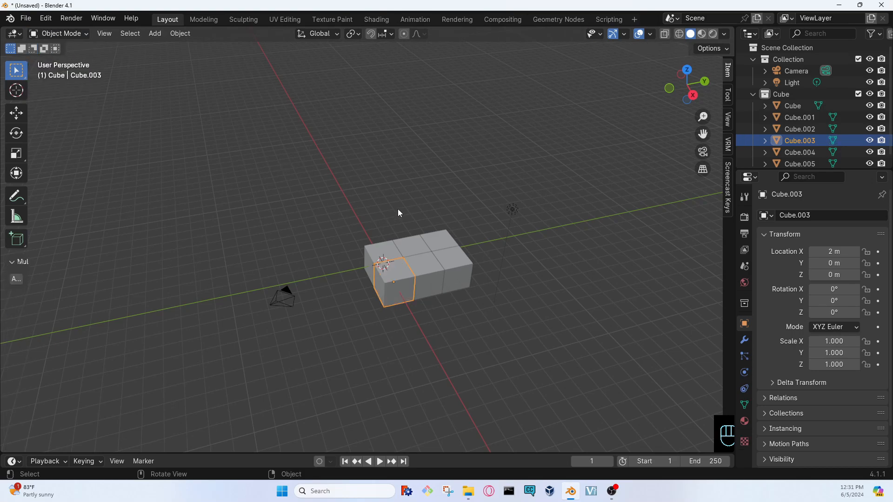
{"action": "key", "text": "Tab"}
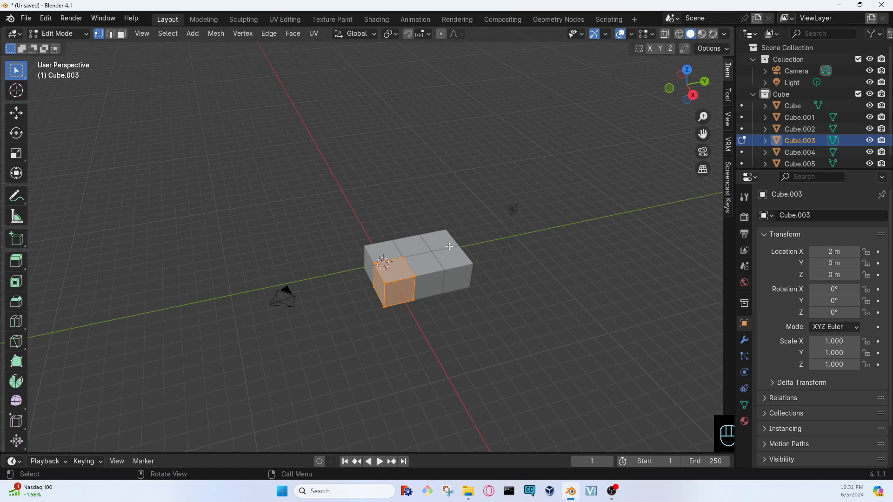
Clear the selection on Cube.003 and select the single vertex at its outer top corner.
{"action": "middle_click_drag", "start_coordinate": [447, 339], "coordinate": [496, 305]}
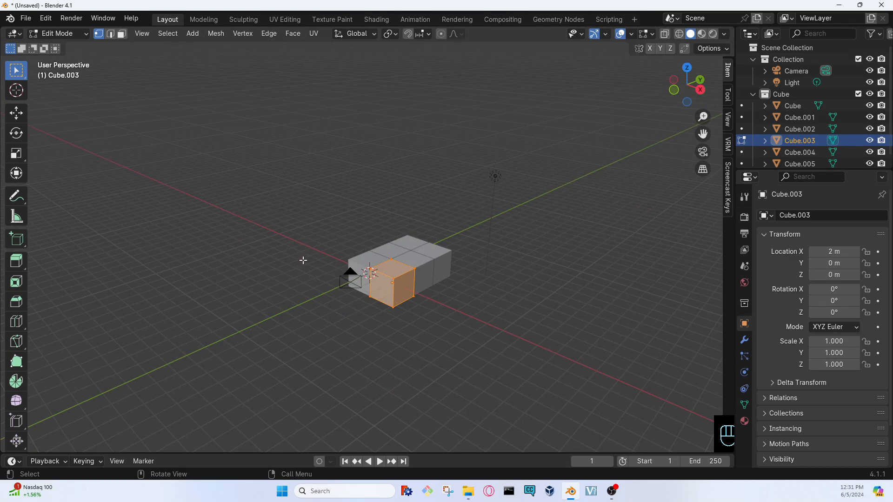
{"action": "scroll", "coordinate": [486, 311], "scroll_direction": "up", "scroll_amount": 6}
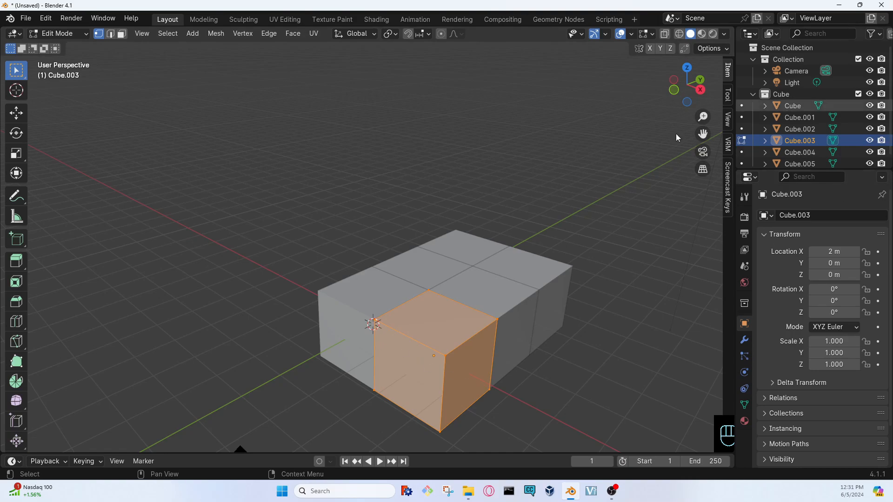
{"action": "key", "text": "alt+a"}
{"action": "left_click", "coordinate": [428, 273]}
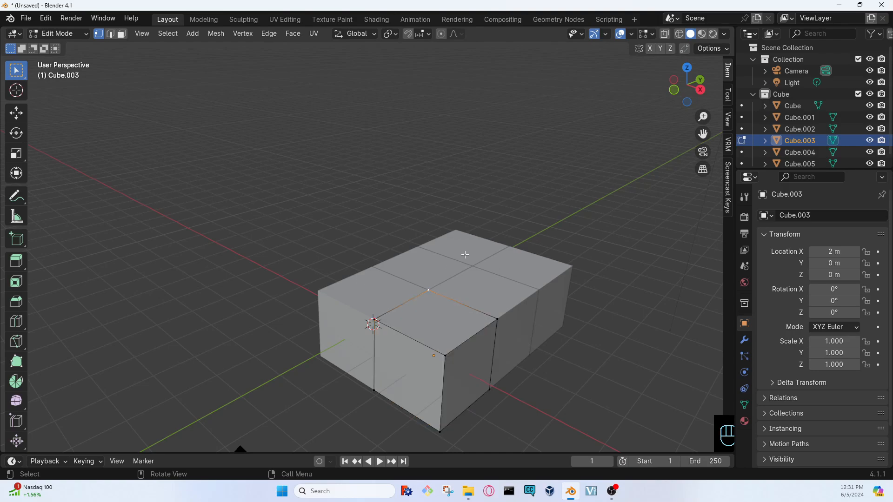
{"action": "left_click", "coordinate": [466, 256]}
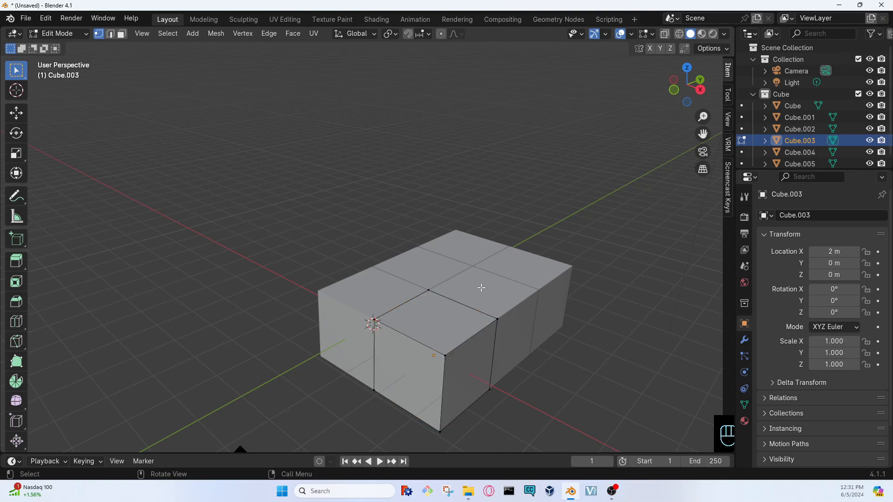
{"action": "left_click", "coordinate": [448, 331]}
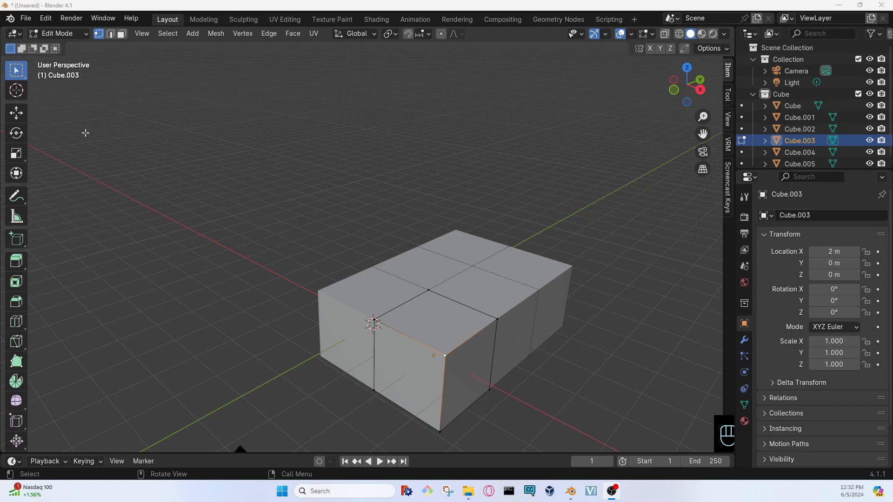
Edit the cube at the origin, try selecting vertices on it and its neighbours, and return to Object Mode.
{"action": "key", "text": "Tab"}
{"action": "left_click", "coordinate": [346, 300]}
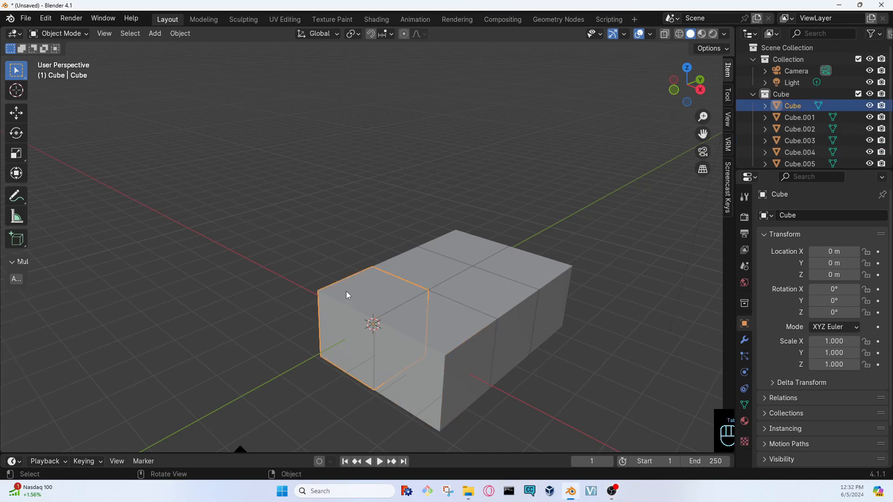
{"action": "key", "text": "Tab"}
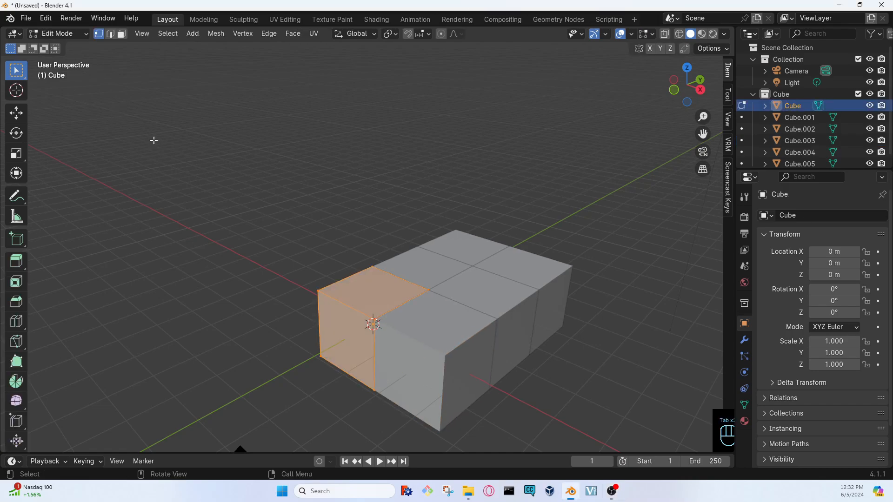
{"action": "left_click", "coordinate": [360, 324]}
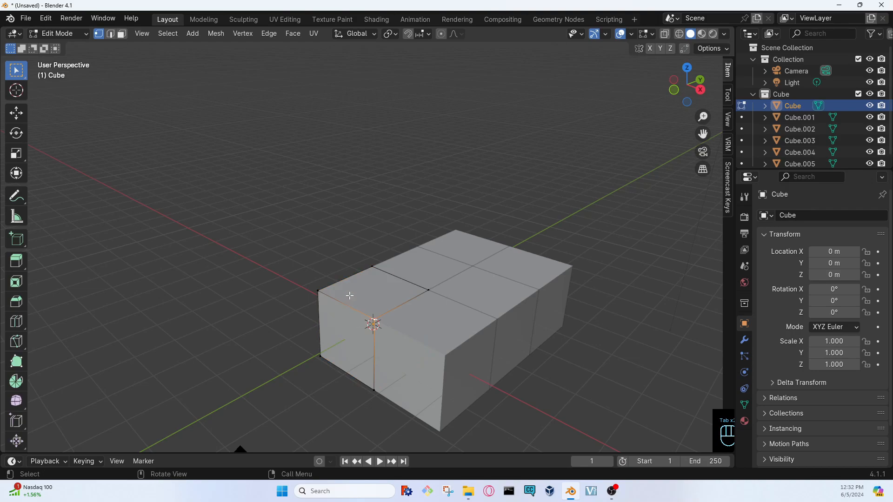
{"action": "left_click", "coordinate": [428, 290]}
{"action": "key", "text": "b"}
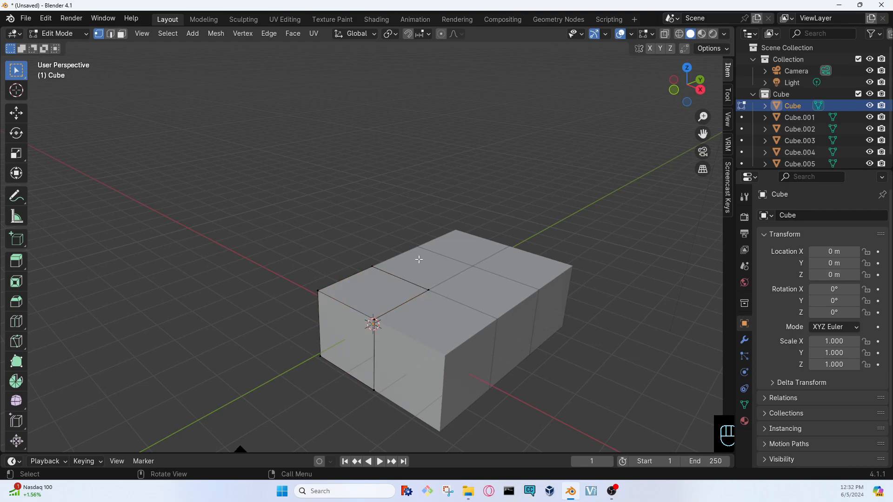
{"action": "middle_click_drag", "start_coordinate": [425, 222], "coordinate": [587, 321]}
{"action": "left_click_drag", "start_coordinate": [504, 229], "coordinate": [512, 273]}
{"action": "left_click_drag", "start_coordinate": [562, 355], "coordinate": [438, 375]}
{"action": "left_click_drag", "start_coordinate": [498, 312], "coordinate": [525, 279]}
{"action": "key", "text": "Tab"}
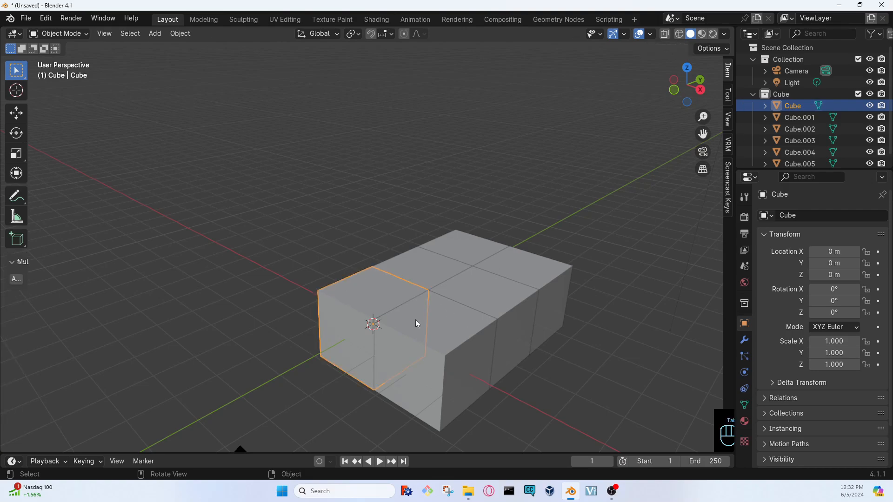
Select the five cubes Cube.001 through Cube.005, leaving out the cube at the origin.
{"action": "left_click", "coordinate": [475, 320]}
{"action": "left_click", "coordinate": [493, 294], "text": "shift"}
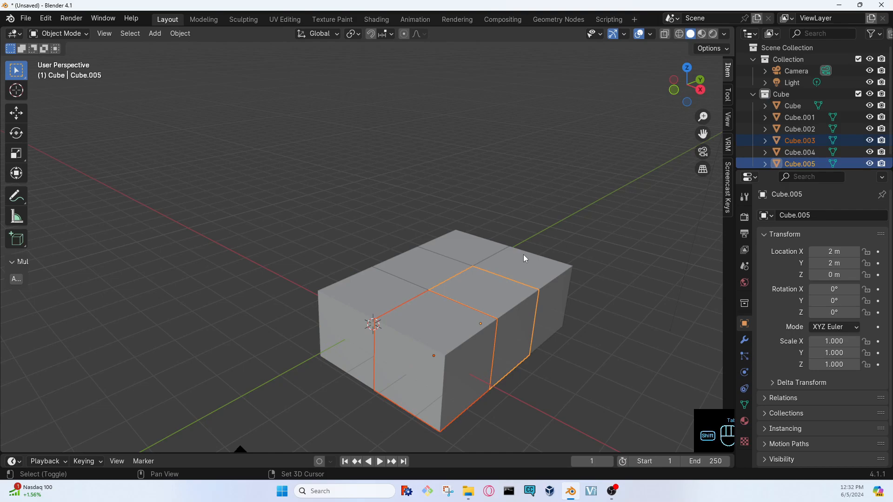
{"action": "left_click", "coordinate": [517, 255], "text": "shift"}
{"action": "left_click", "coordinate": [424, 273], "text": "shift"}
{"action": "left_click", "coordinate": [521, 263], "text": "shift"}
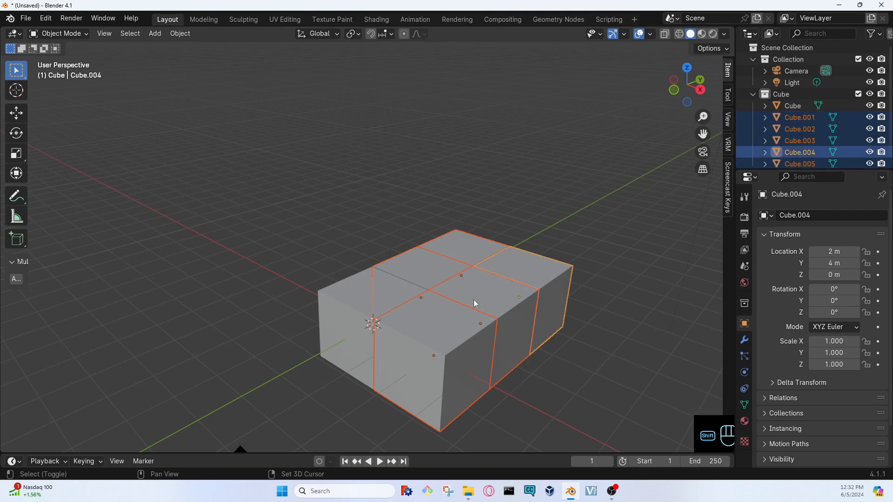
{"action": "middle_click_drag", "start_coordinate": [527, 328], "coordinate": [447, 262], "text": "shift"}
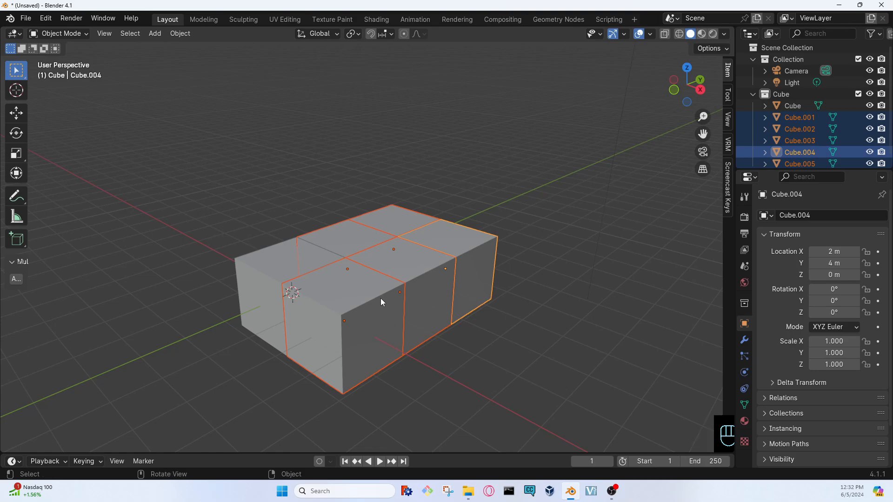
Delete the five selected cubes and undo the deletion.
{"action": "key", "text": "Delete"}
{"action": "middle_click_drag", "start_coordinate": [380, 318], "coordinate": [307, 335]}
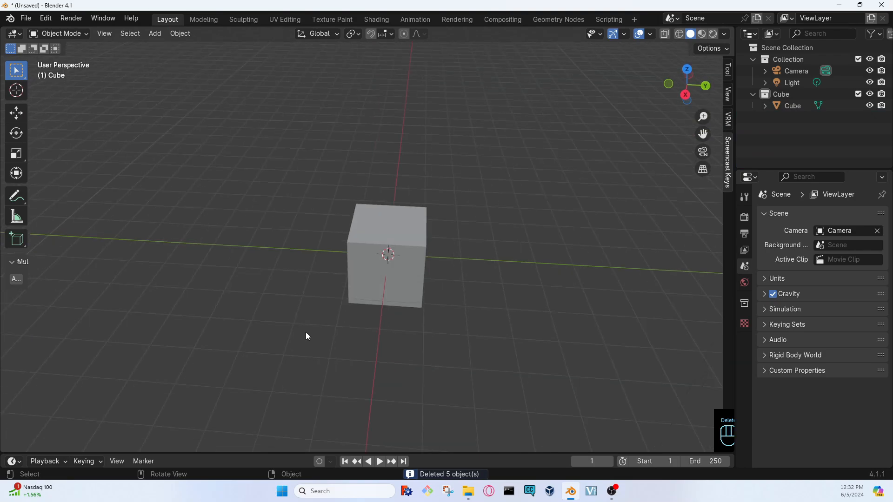
{"action": "key", "text": "ctrl+z"}
Try scaling, rotating and moving the five selected cubes together, keeping none of the transforms.
{"action": "key", "text": "s"}
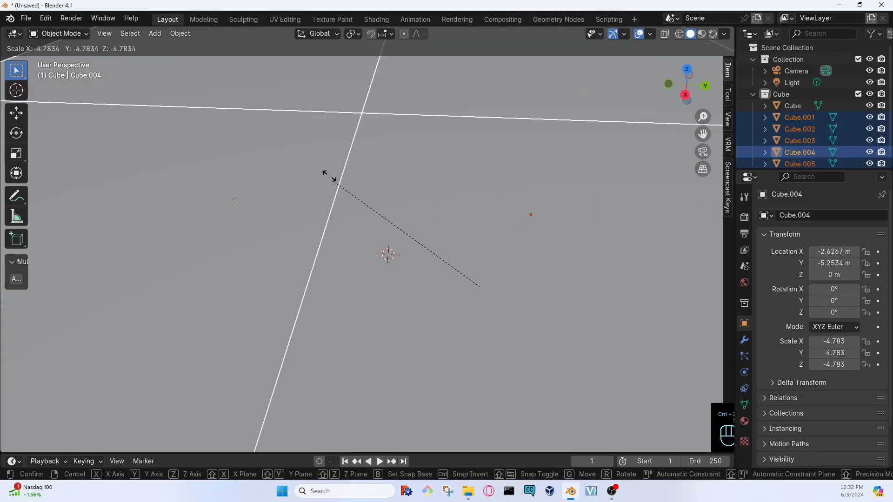
{"action": "key", "text": "r"}
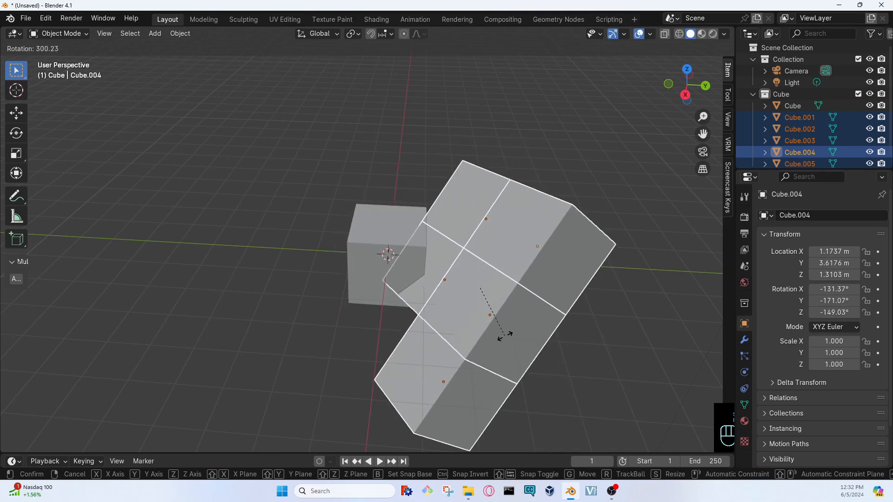
{"action": "key", "text": "g"}
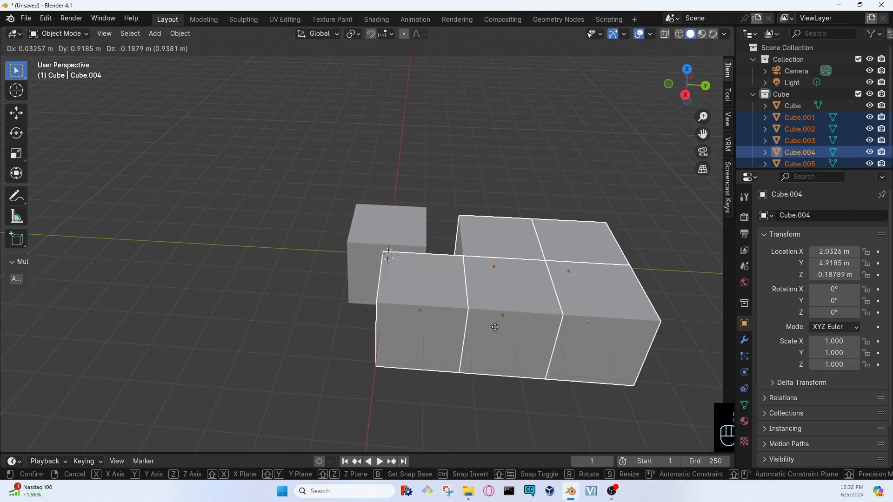
{"action": "right_click", "coordinate": [507, 273]}
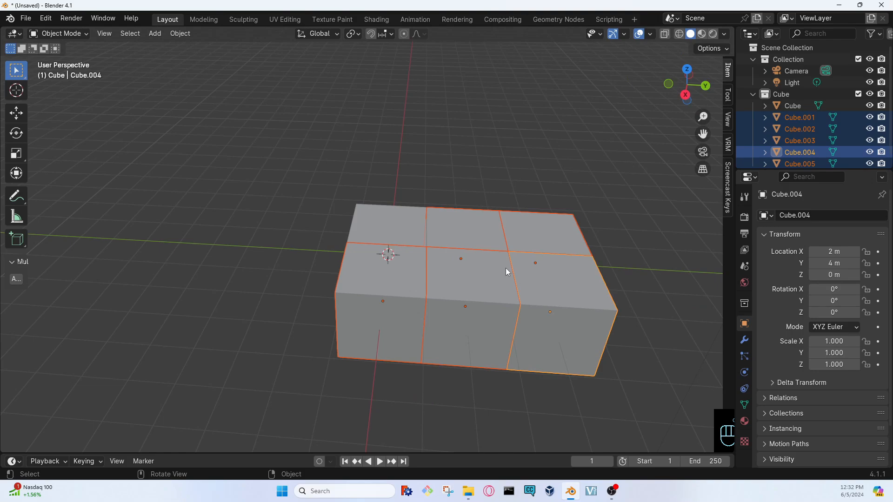
Delete the five selected cubes as well as the remaining cube at the origin.
{"action": "key", "text": "Delete"}
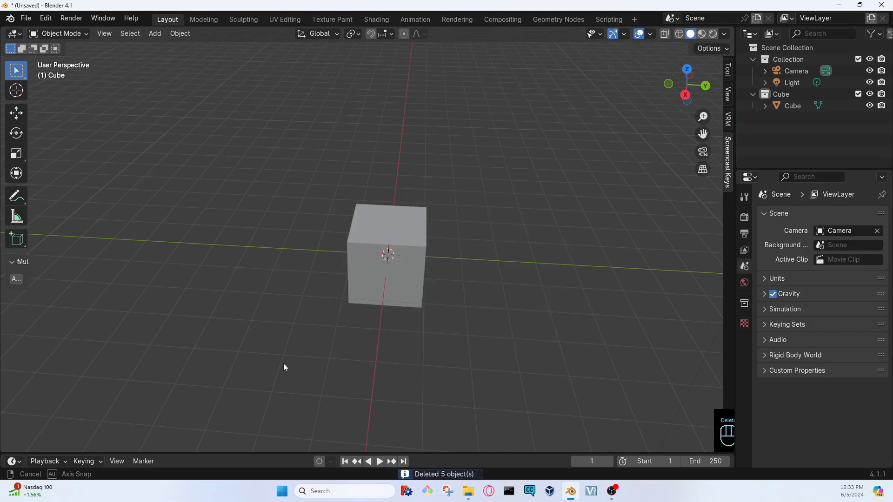
{"action": "middle_click_drag", "start_coordinate": [283, 367], "coordinate": [279, 250]}
{"action": "left_click", "coordinate": [368, 228]}
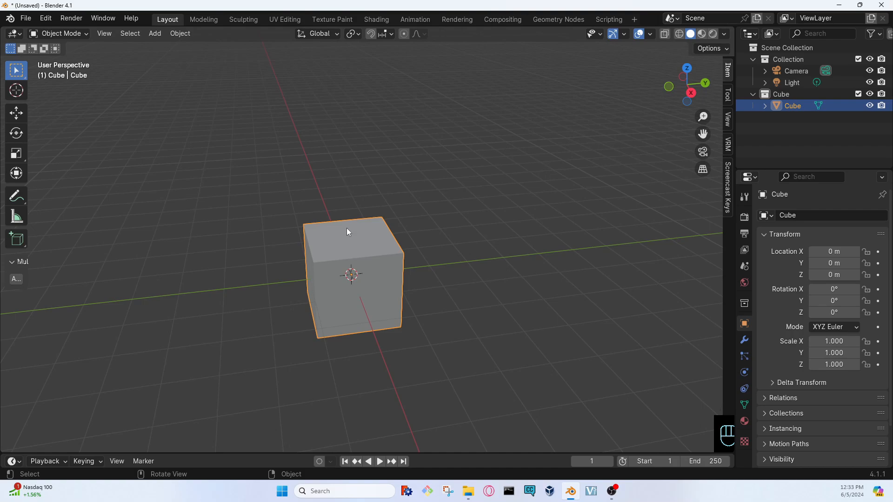
{"action": "key", "text": "Delete"}
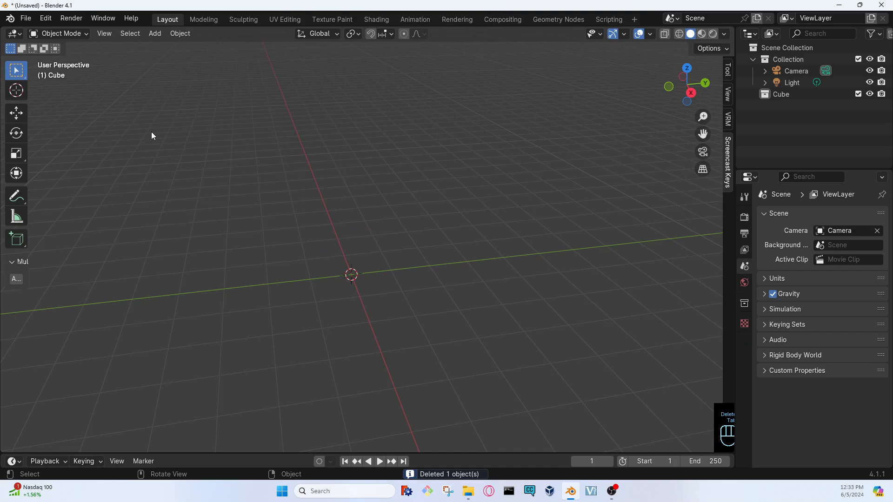
Check which interaction modes are available with no mesh object in the scene.
{"action": "key", "text": "Tab"}
{"action": "left_click", "coordinate": [65, 34]}
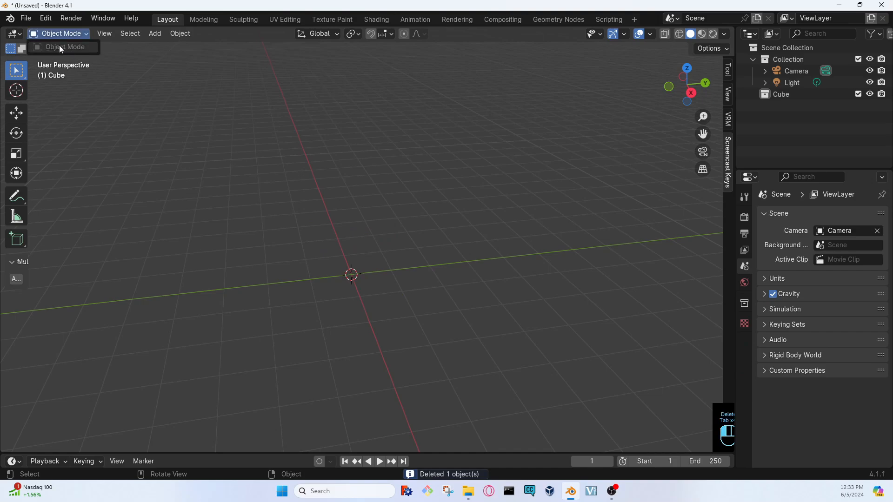
{"action": "middle_click_drag", "start_coordinate": [409, 327], "coordinate": [324, 310]}
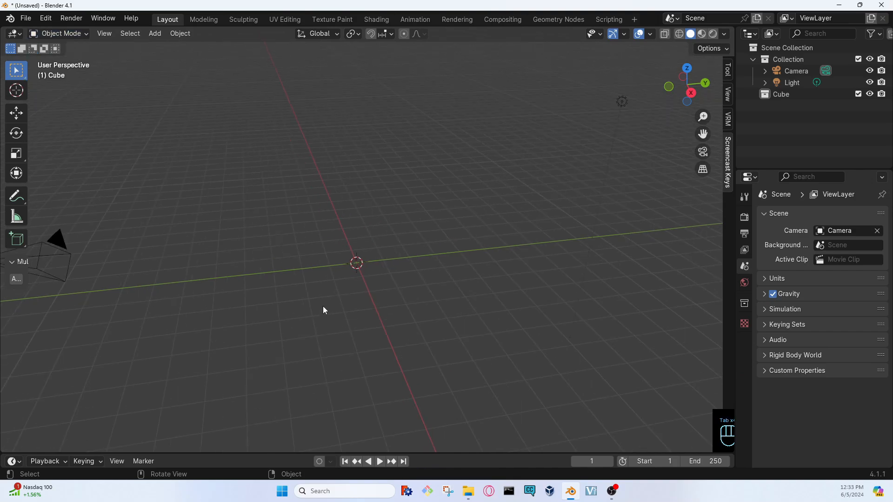
{"action": "scroll", "coordinate": [323, 298], "scroll_direction": "down", "scroll_amount": 1}
{"action": "scroll", "coordinate": [323, 280], "scroll_direction": "up", "scroll_amount": 2}
{"action": "scroll", "coordinate": [237, 288], "scroll_direction": "down", "scroll_amount": 1}
Select the light and the camera in turn, ending with nothing selected.
{"action": "left_click", "coordinate": [622, 102]}
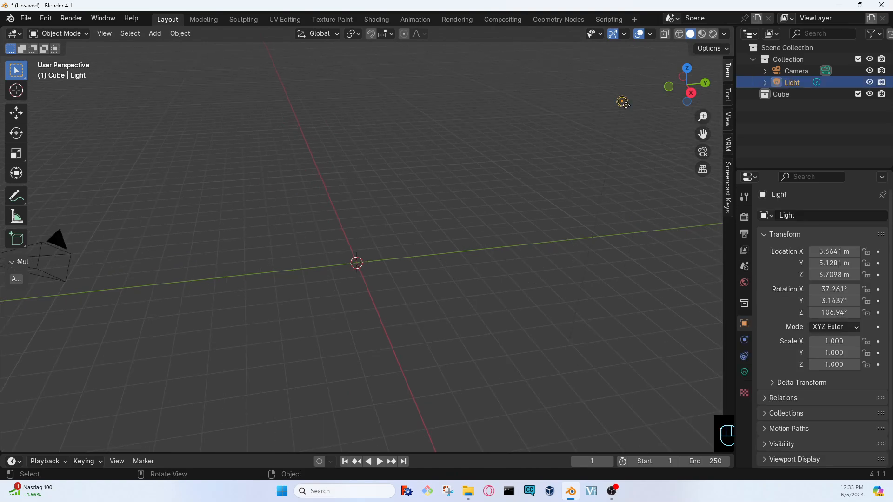
{"action": "left_click", "coordinate": [47, 273]}
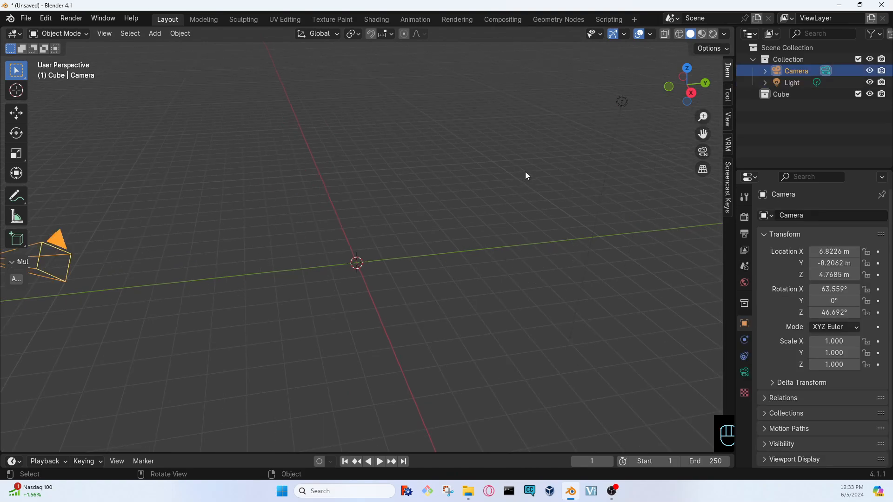
{"action": "left_click", "coordinate": [624, 99]}
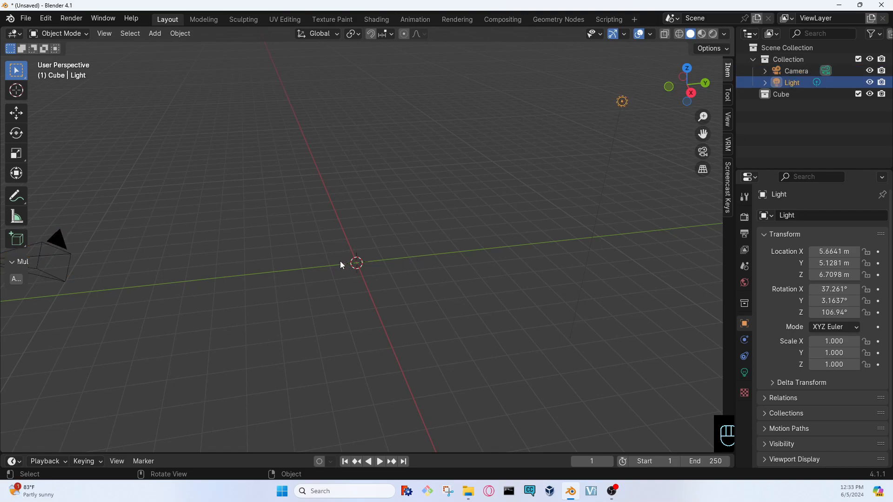
{"action": "left_click", "coordinate": [311, 279]}
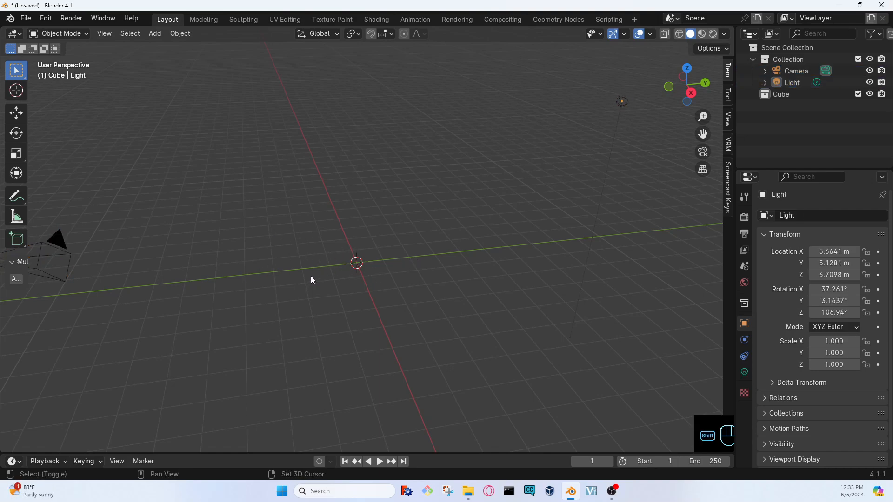
Add a mesh cube at the world origin in the Cube collection.
{"action": "key", "text": "shift+a"}
{"action": "mouse_move", "coordinate": [306, 257]}
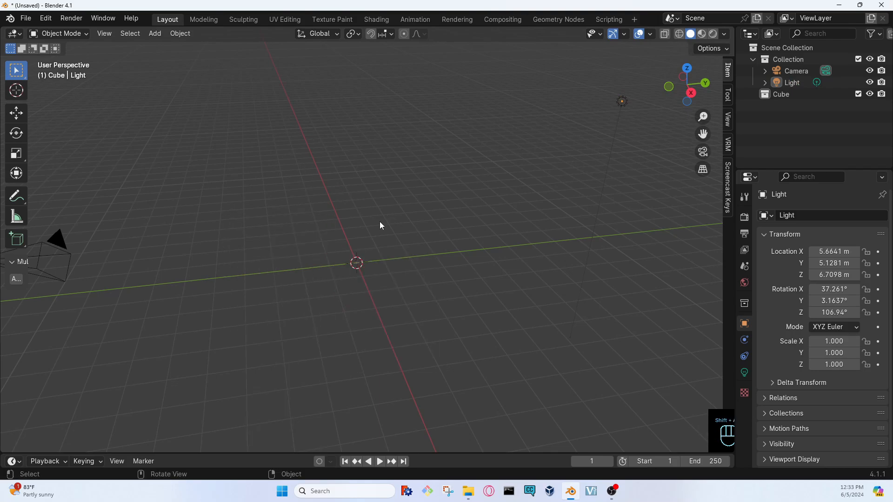
{"action": "key", "text": "shift"}
{"action": "key", "text": "shift+a"}
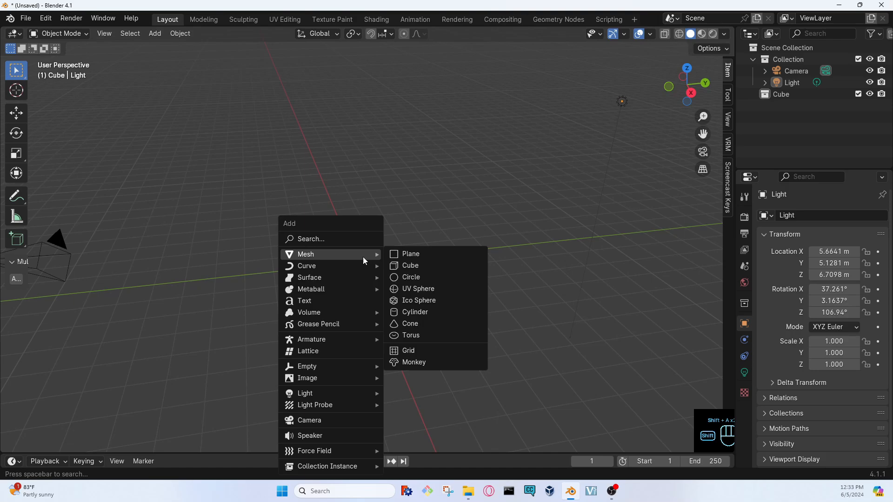
{"action": "mouse_move", "coordinate": [361, 255]}
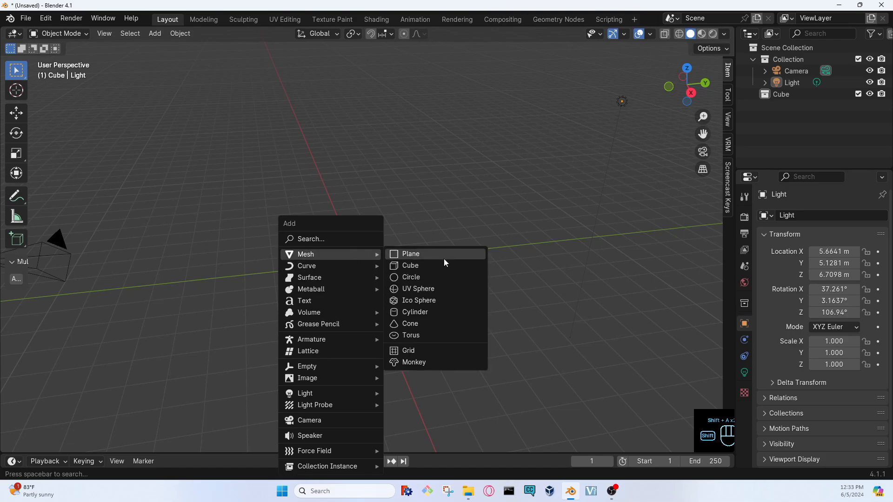
{"action": "left_click", "coordinate": [437, 266]}
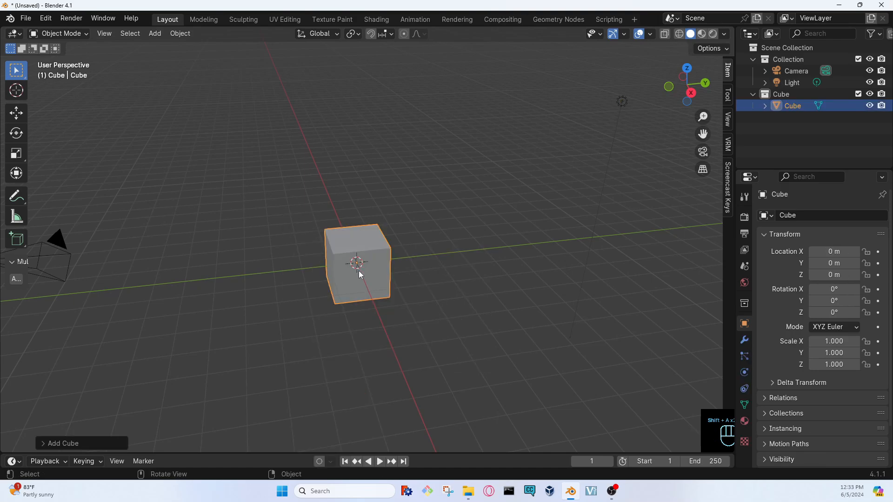
Put the new cube into Edit Mode.
{"action": "scroll", "coordinate": [360, 274], "scroll_direction": "up", "scroll_amount": 2}
{"action": "scroll", "coordinate": [193, 236], "scroll_direction": "down", "scroll_amount": 3}
{"action": "left_click", "coordinate": [59, 34]}
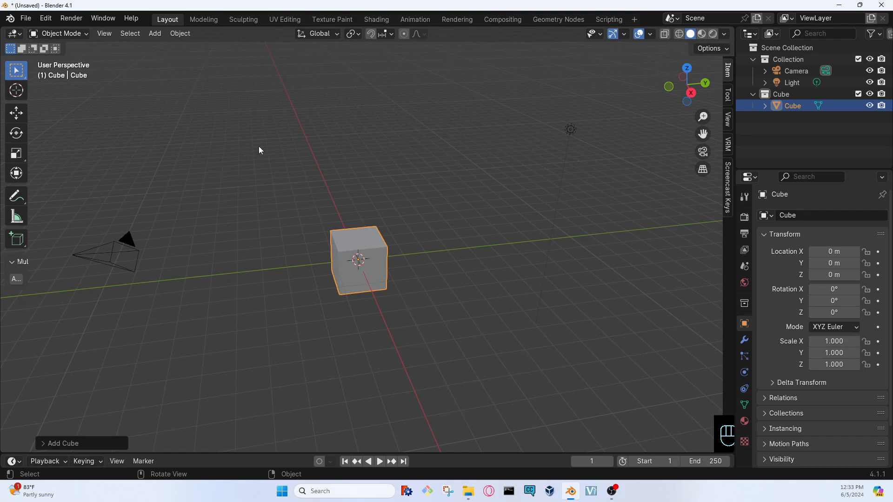
{"action": "key", "text": "Tab"}
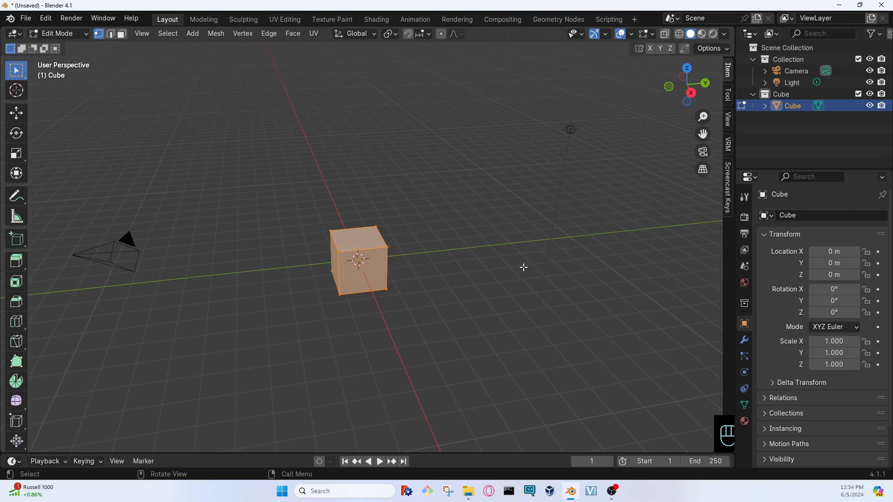
Select a single top corner vertex of the cube and frame it in the viewport.
{"action": "scroll", "coordinate": [354, 259], "scroll_direction": "up", "scroll_amount": 4}
{"action": "middle_click_drag", "start_coordinate": [293, 315], "coordinate": [117, 398]}
{"action": "left_click", "coordinate": [280, 298]}
{"action": "scroll", "coordinate": [284, 300], "scroll_direction": "up", "scroll_amount": 2}
{"action": "key", "text": "KP_Decimal"}
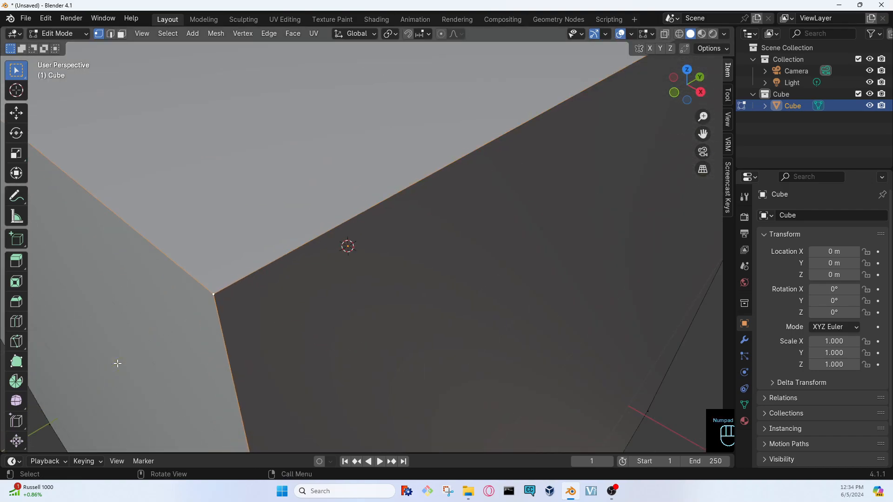
{"action": "scroll", "coordinate": [411, 252], "scroll_direction": "down", "scroll_amount": 6}
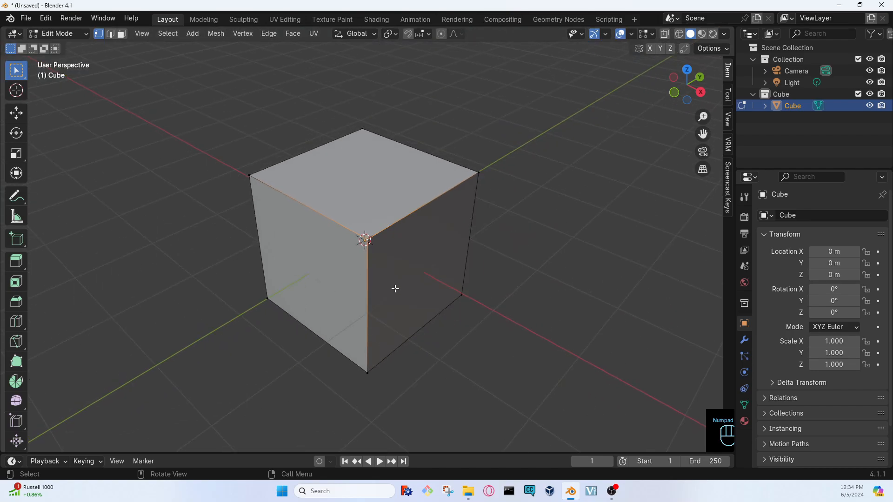
{"action": "middle_click_drag", "start_coordinate": [395, 289], "coordinate": [395, 215]}
{"action": "middle_click_drag", "start_coordinate": [361, 345], "coordinate": [361, 379]}
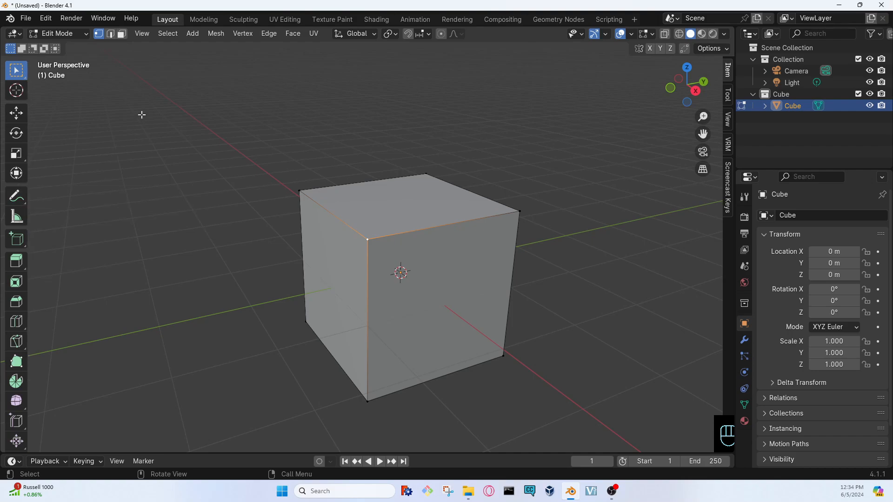
Annotate a triangle beside the cube with the Annotate tool, circling its three corners and scribbling in its interior.
{"action": "left_click_drag", "start_coordinate": [140, 98], "coordinate": [122, 154]}
{"action": "left_click", "coordinate": [17, 196]}
{"action": "left_click_drag", "start_coordinate": [120, 96], "coordinate": [118, 167]}
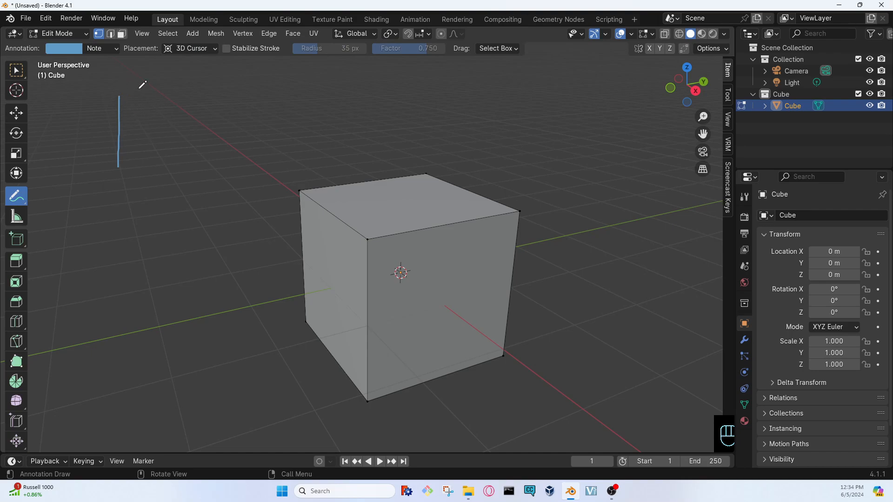
{"action": "mouse_move", "coordinate": [118, 91]}
{"action": "left_mouse_down"}
{"action": "mouse_move", "coordinate": [157, 83]}
{"action": "mouse_move", "coordinate": [108, 95]}
{"action": "left_mouse_up"}
{"action": "mouse_move", "coordinate": [119, 165]}
{"action": "left_mouse_down"}
{"action": "mouse_move", "coordinate": [125, 183]}
{"action": "mouse_move", "coordinate": [125, 162]}
{"action": "mouse_move", "coordinate": [120, 168]}
{"action": "mouse_move", "coordinate": [217, 166]}
{"action": "mouse_move", "coordinate": [203, 160]}
{"action": "left_mouse_up"}
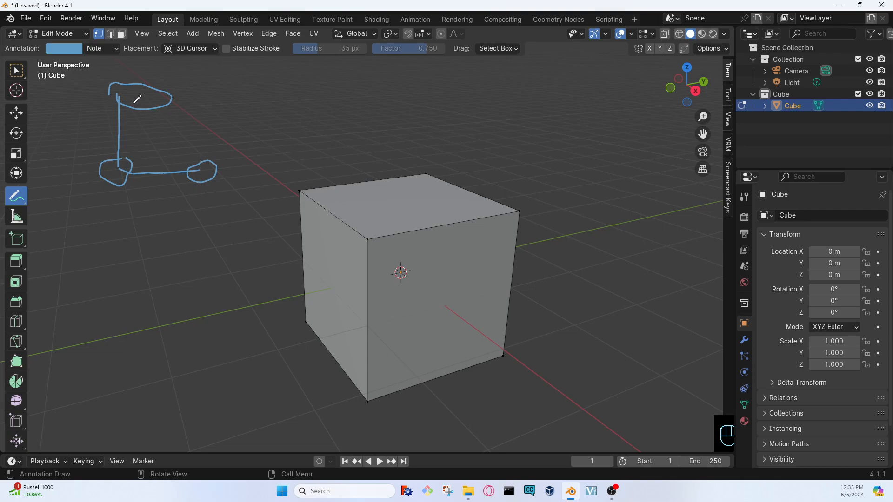
{"action": "left_click_drag", "start_coordinate": [119, 104], "coordinate": [208, 171]}
{"action": "mouse_move", "coordinate": [124, 128]}
{"action": "left_mouse_down"}
{"action": "mouse_move", "coordinate": [155, 160]}
{"action": "mouse_move", "coordinate": [134, 141]}
{"action": "mouse_move", "coordinate": [125, 111]}
{"action": "mouse_move", "coordinate": [142, 147]}
{"action": "mouse_move", "coordinate": [135, 163]}
{"action": "mouse_move", "coordinate": [133, 139]}
{"action": "mouse_move", "coordinate": [120, 133]}
{"action": "left_mouse_up"}
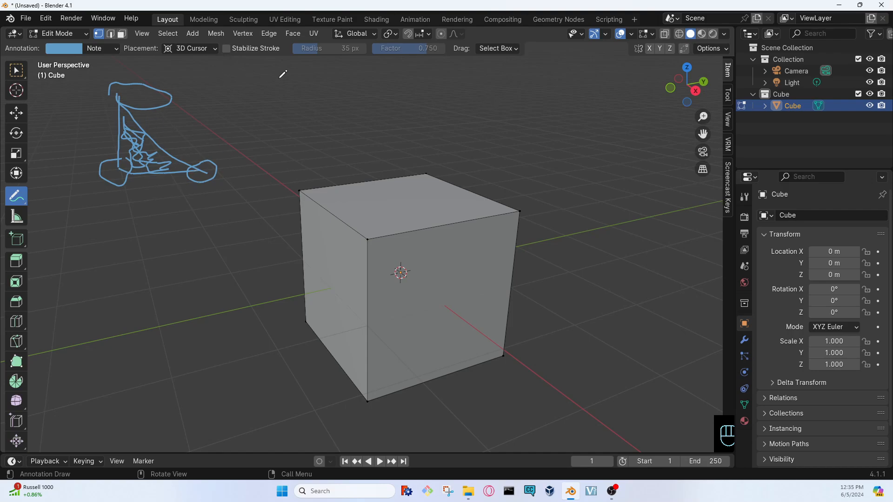
Annotate two separate vertical lines above the cube and circle both end points of each.
{"action": "left_click_drag", "start_coordinate": [276, 74], "coordinate": [275, 135]}
{"action": "left_click_drag", "start_coordinate": [367, 77], "coordinate": [367, 130]}
{"action": "mouse_move", "coordinate": [284, 68]}
{"action": "left_mouse_down"}
{"action": "mouse_move", "coordinate": [289, 74]}
{"action": "mouse_move", "coordinate": [278, 71]}
{"action": "left_mouse_up"}
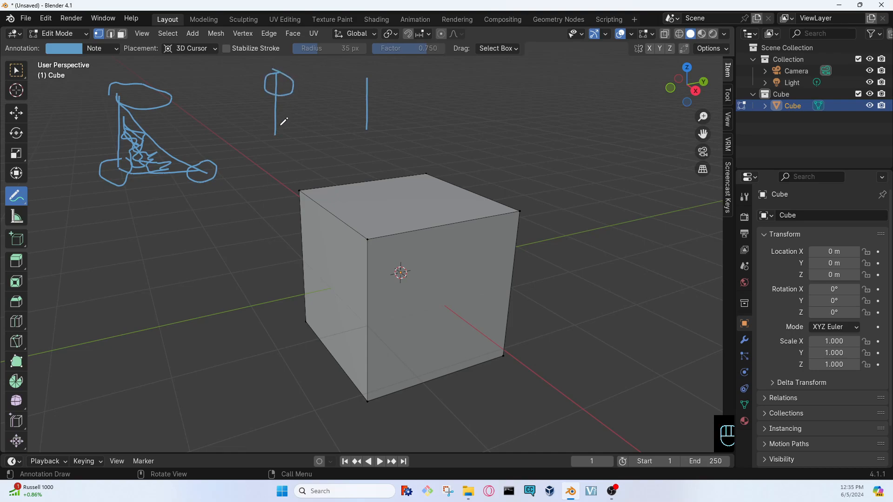
{"action": "left_click_drag", "start_coordinate": [279, 125], "coordinate": [281, 134]}
{"action": "mouse_move", "coordinate": [368, 68]}
{"action": "left_mouse_down"}
{"action": "mouse_move", "coordinate": [347, 85]}
{"action": "mouse_move", "coordinate": [376, 75]}
{"action": "left_mouse_up"}
{"action": "left_click_drag", "start_coordinate": [370, 120], "coordinate": [385, 125]}
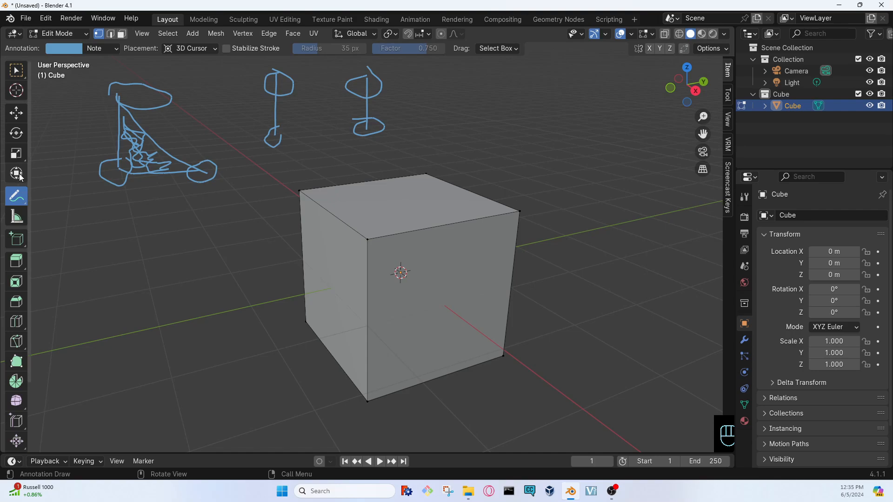
Undo all the annotation strokes and return to the Select Box tool.
{"action": "key", "text": "ctrl+z"}
{"action": "key", "text": "ctrl+z"}
{"action": "key", "text": "ctrl+z"}
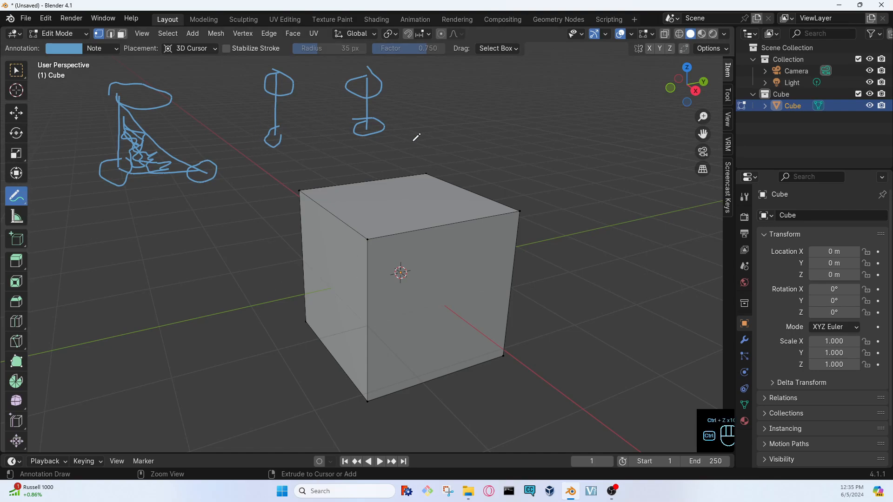
{"action": "key", "text": "ctrl+z"}
{"action": "key", "text": "ctrl+z"}
{"action": "key", "text": "ctrl+z"}
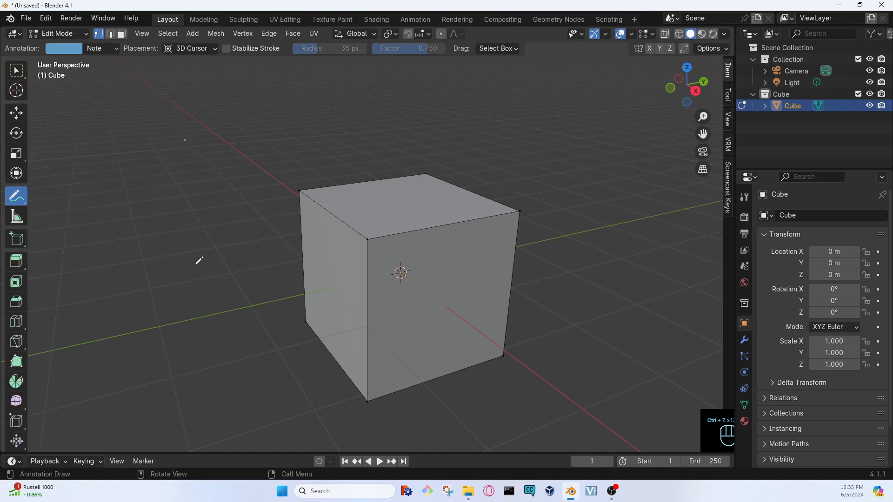
{"action": "left_click", "coordinate": [200, 208]}
{"action": "key", "text": "ctrl+z"}
{"action": "key", "text": "ctrl+z"}
{"action": "left_click", "coordinate": [18, 72]}
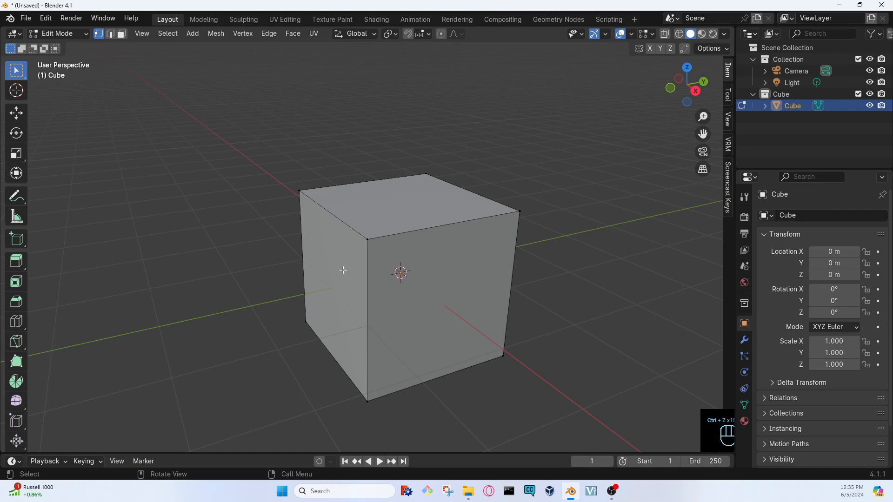
Select the cube's nearest top corner vertex.
{"action": "scroll", "coordinate": [366, 242], "scroll_direction": "up", "scroll_amount": 2}
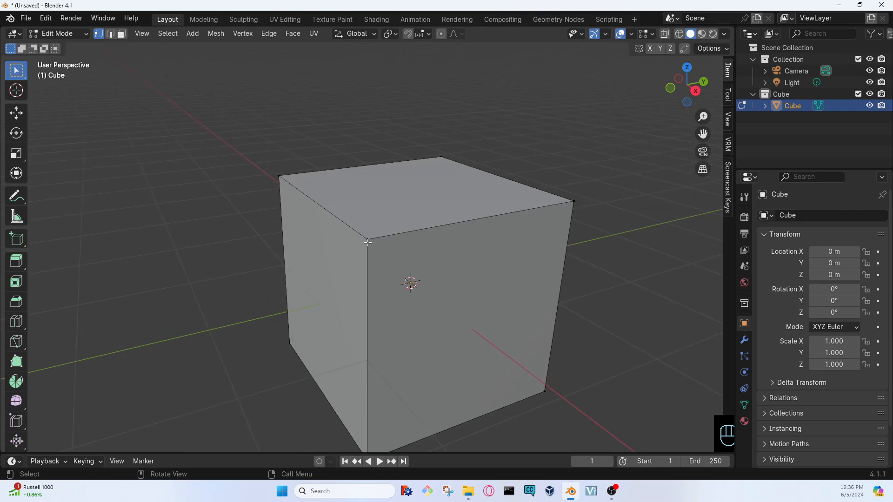
{"action": "left_click", "coordinate": [368, 239]}
{"action": "scroll", "coordinate": [391, 323], "scroll_direction": "down", "scroll_amount": 2}
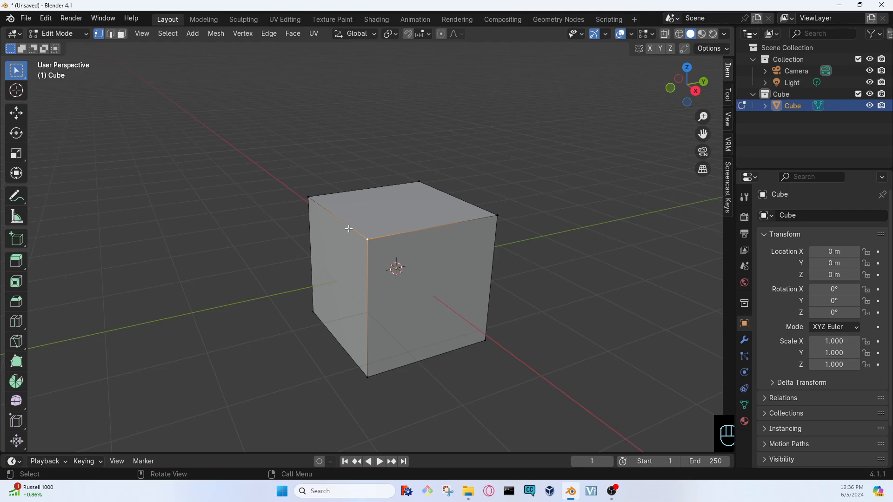
Select three bottom corner vertices of the cube one after another, ending with a top corner vertex.
{"action": "middle_click_drag", "start_coordinate": [600, 206], "coordinate": [372, 279]}
{"action": "scroll", "coordinate": [369, 267], "scroll_direction": "down", "scroll_amount": 5}
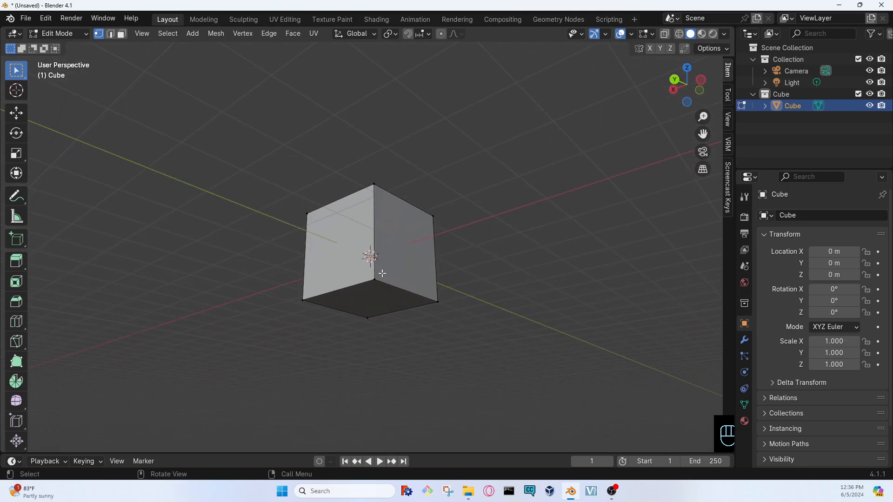
{"action": "left_click", "coordinate": [374, 280]}
{"action": "left_click", "coordinate": [368, 319]}
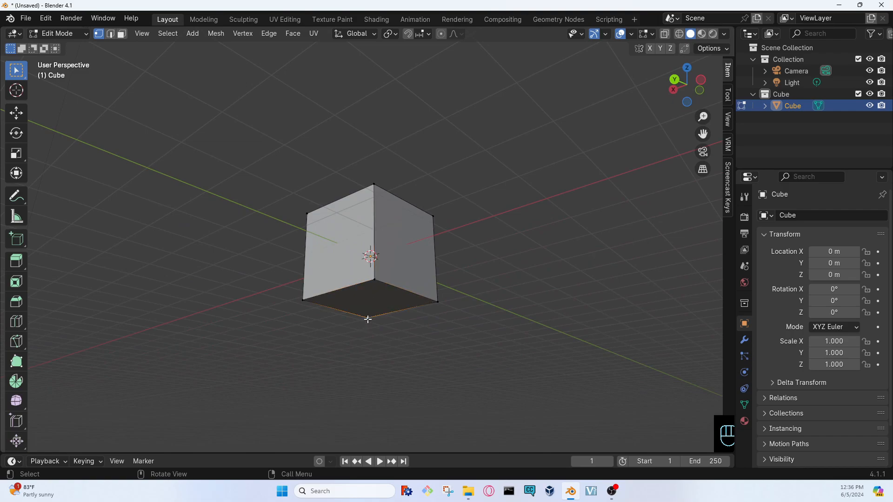
{"action": "left_click", "coordinate": [302, 300]}
{"action": "left_click", "coordinate": [373, 281]}
{"action": "middle_click_drag", "start_coordinate": [432, 302], "coordinate": [318, 309]}
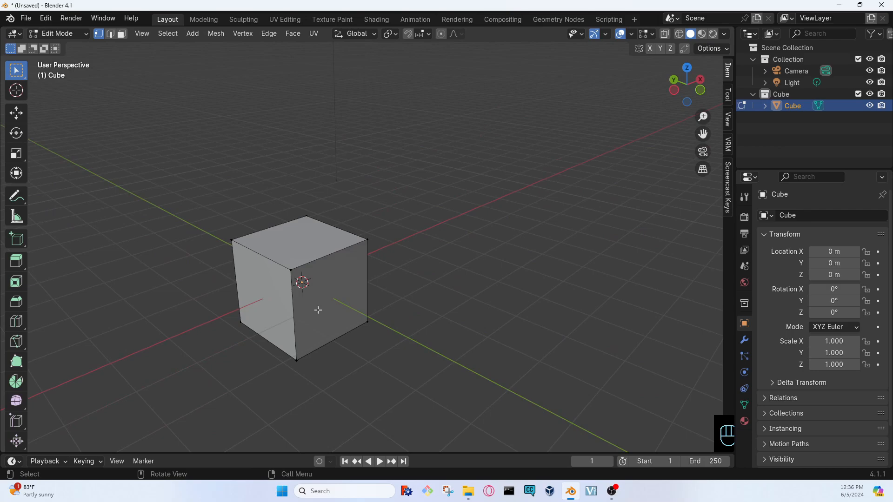
{"action": "left_click", "coordinate": [292, 268]}
Switch to edge select mode and select individual edges of the cube one at a time.
{"action": "left_click", "coordinate": [111, 34]}
{"action": "middle_click_drag", "start_coordinate": [146, 231], "coordinate": [219, 241]}
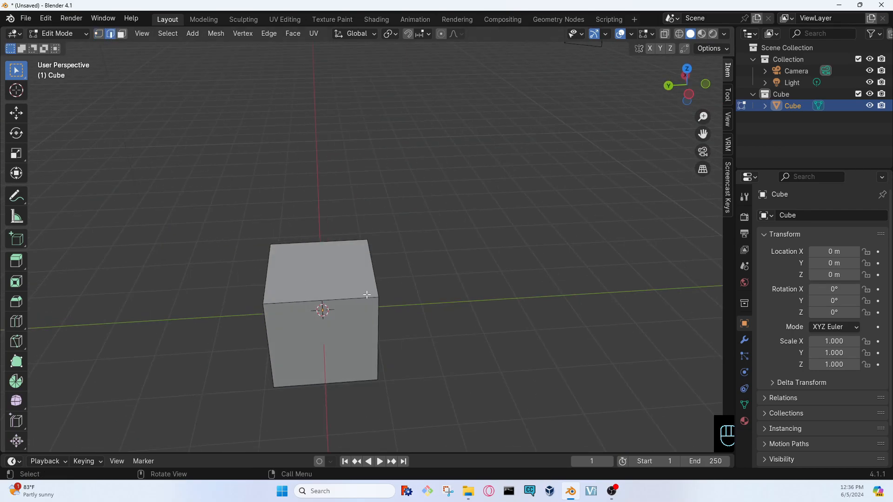
{"action": "middle_click_drag", "start_coordinate": [261, 341], "coordinate": [422, 263]}
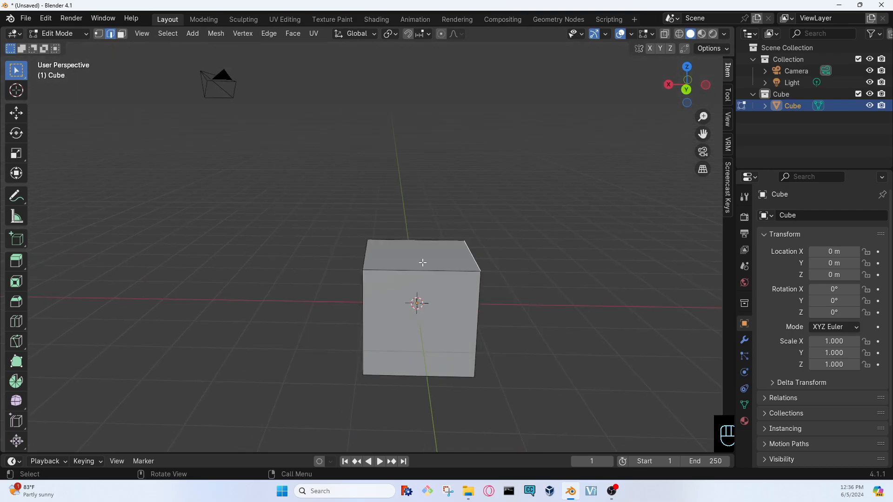
{"action": "left_click", "coordinate": [416, 275]}
{"action": "middle_click_drag", "start_coordinate": [415, 339], "coordinate": [419, 285]}
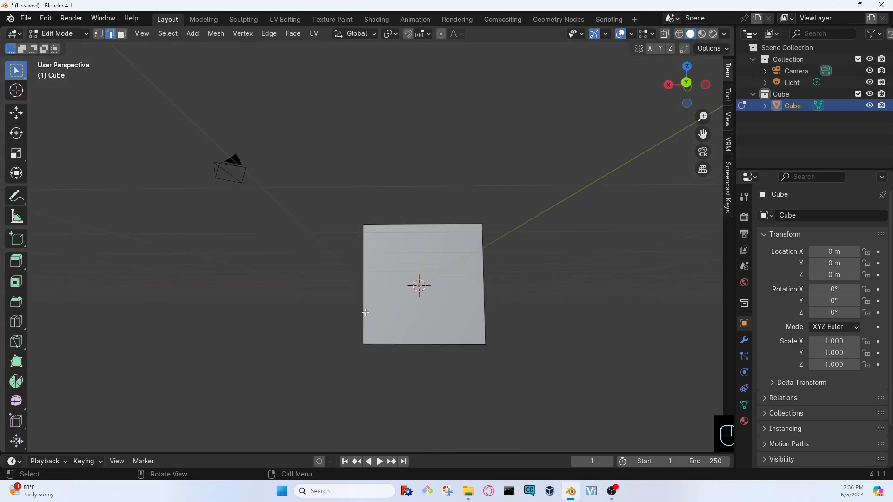
{"action": "middle_click_drag", "start_coordinate": [362, 224], "coordinate": [397, 176]}
{"action": "left_click", "coordinate": [430, 177]}
{"action": "left_click", "coordinate": [364, 278]}
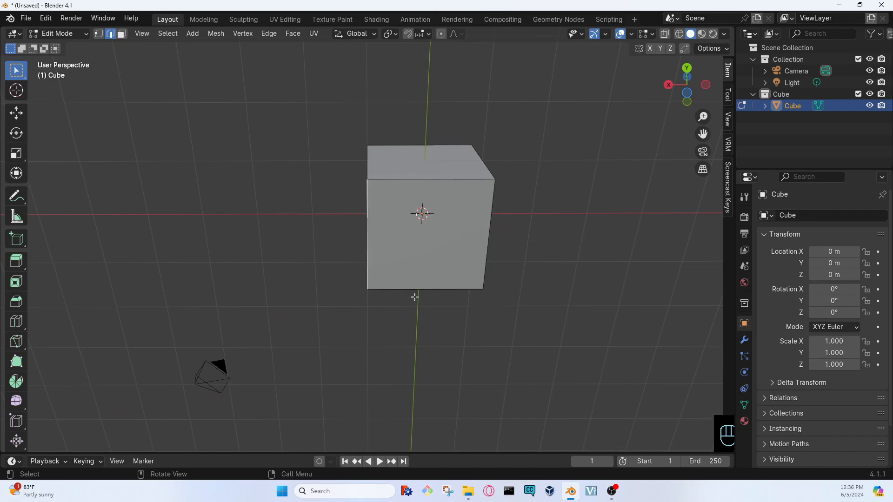
Add further edges around the cube to the current edge selection.
{"action": "middle_click_drag", "start_coordinate": [459, 279], "coordinate": [319, 372]}
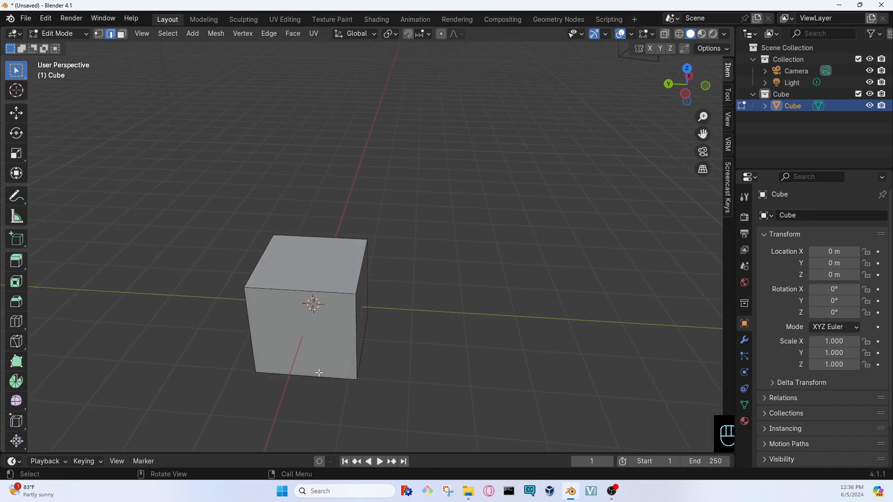
{"action": "left_click", "coordinate": [326, 290], "text": "shift"}
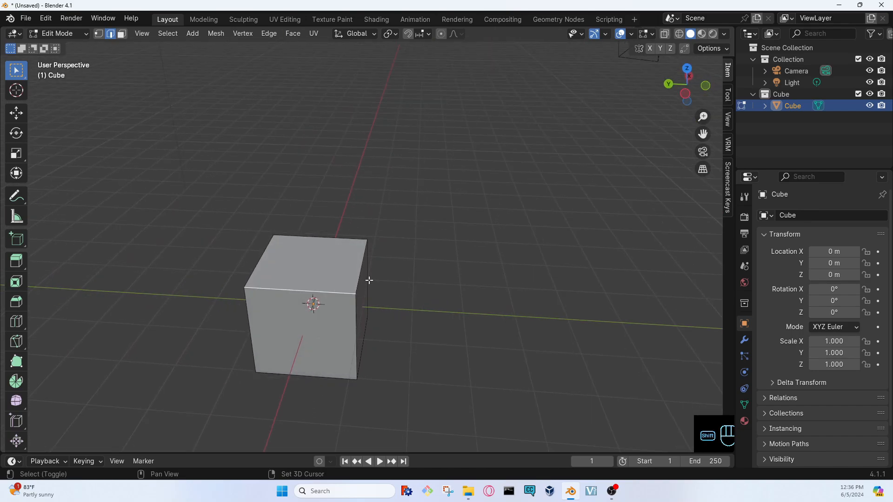
{"action": "left_click", "coordinate": [362, 273], "text": "shift"}
{"action": "middle_click_drag", "start_coordinate": [378, 343], "coordinate": [347, 335]}
{"action": "left_click", "coordinate": [345, 333], "text": "shift"}
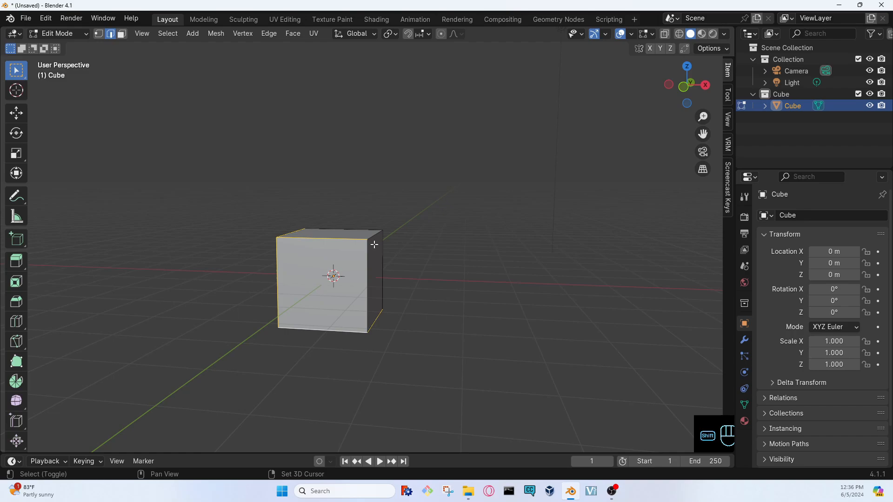
Replace the edge selection with two vertical edges of the cube.
{"action": "middle_click_drag", "start_coordinate": [375, 238], "coordinate": [260, 285]}
{"action": "left_click", "coordinate": [456, 265]}
{"action": "middle_click_drag", "start_coordinate": [606, 357], "coordinate": [321, 318]}
{"action": "left_click", "coordinate": [256, 274], "text": "shift"}
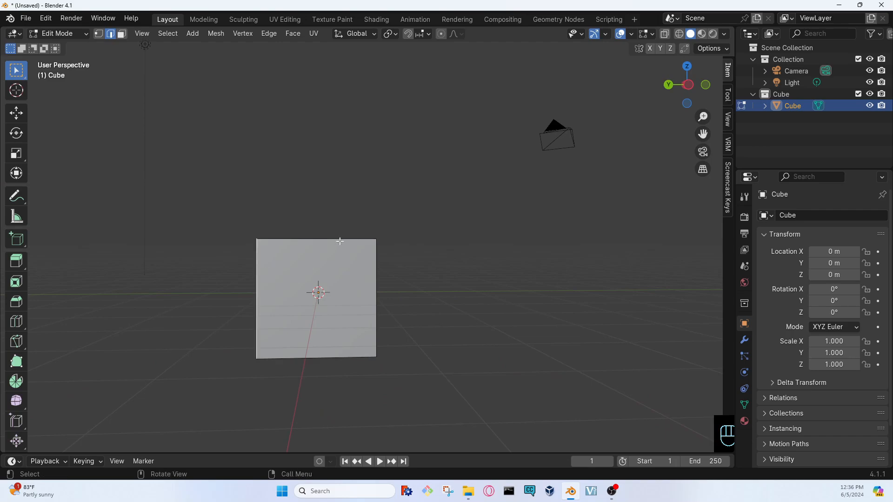
{"action": "middle_click_drag", "start_coordinate": [256, 274], "coordinate": [279, 203]}
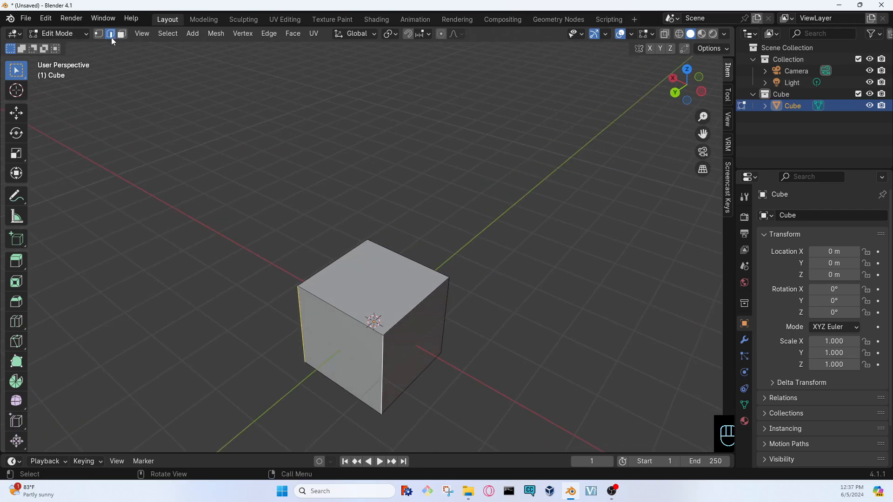
Switch to face select mode and select the cube's top face.
{"action": "left_click", "coordinate": [121, 34]}
{"action": "left_click", "coordinate": [418, 309]}
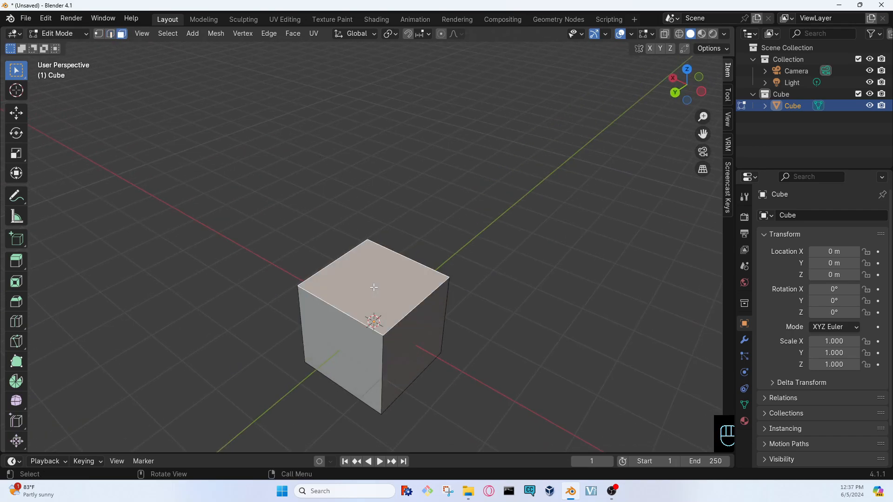
{"action": "scroll", "coordinate": [452, 263], "scroll_direction": "up", "scroll_amount": 3}
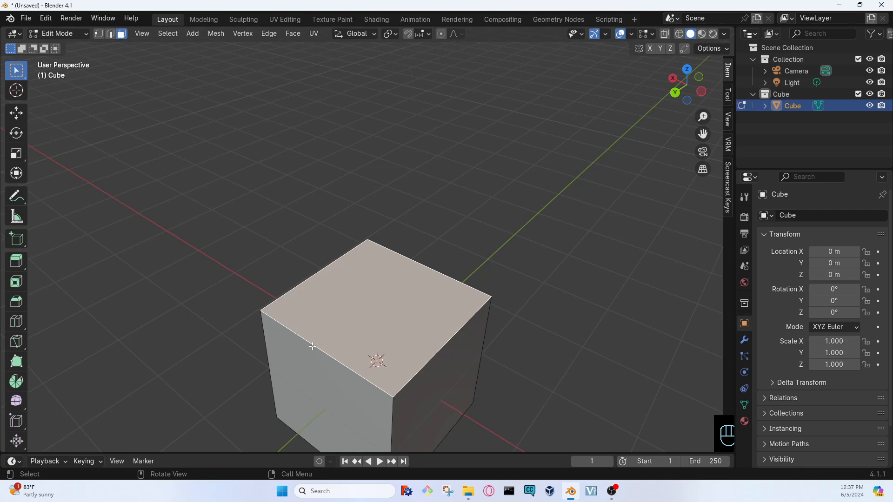
{"action": "middle_click_drag", "start_coordinate": [325, 379], "coordinate": [333, 288]}
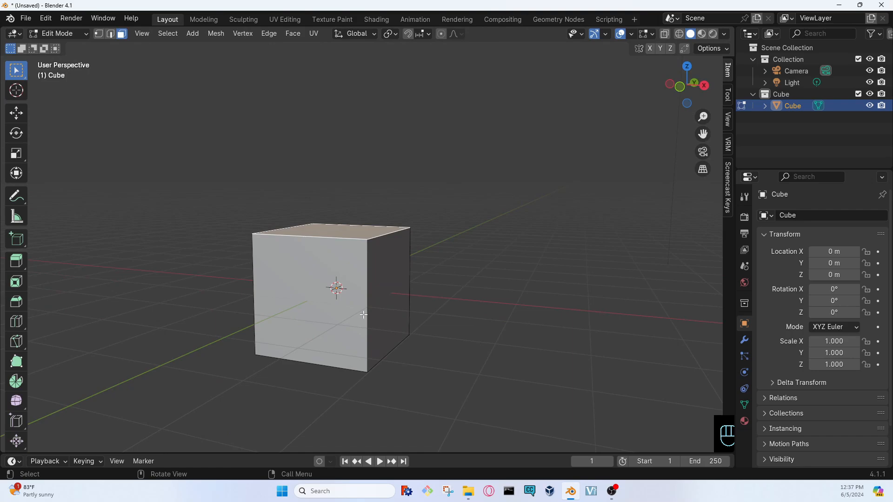
Select the cube's side faces one at a time, ending with only the top face selected.
{"action": "left_click", "coordinate": [316, 278]}
{"action": "left_click", "coordinate": [400, 255]}
{"action": "middle_click_drag", "start_coordinate": [400, 256], "coordinate": [353, 250]}
{"action": "left_click", "coordinate": [540, 351]}
{"action": "middle_click_drag", "start_coordinate": [540, 352], "coordinate": [286, 345]}
{"action": "left_click", "coordinate": [264, 303]}
{"action": "middle_click_drag", "start_coordinate": [264, 302], "coordinate": [498, 350]}
{"action": "left_click", "coordinate": [498, 350]}
{"action": "left_click", "coordinate": [451, 314]}
{"action": "left_click", "coordinate": [479, 237]}
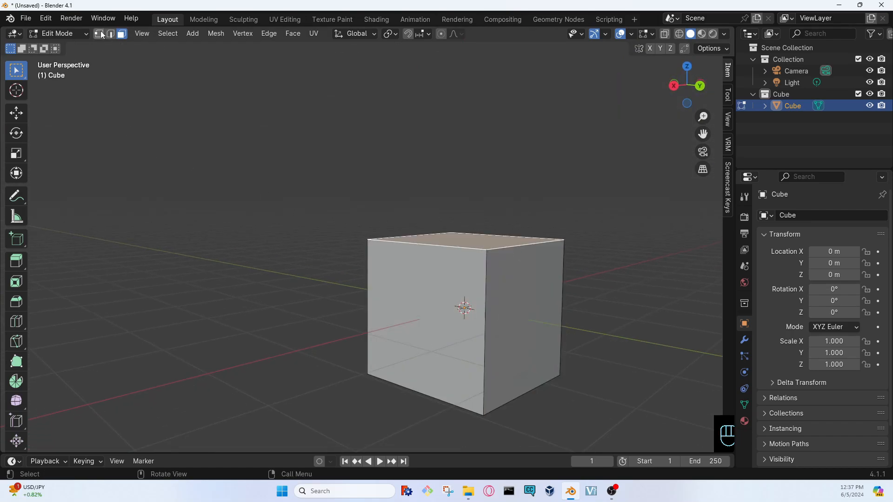
Compare the top face selection in vertex, face and edge select modes, ending in edge select mode.
{"action": "key", "text": "1"}
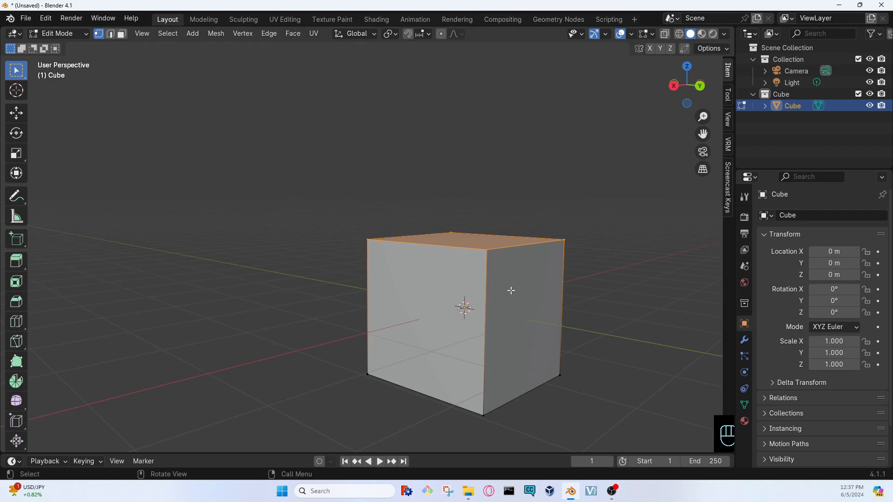
{"action": "left_click", "coordinate": [121, 33]}
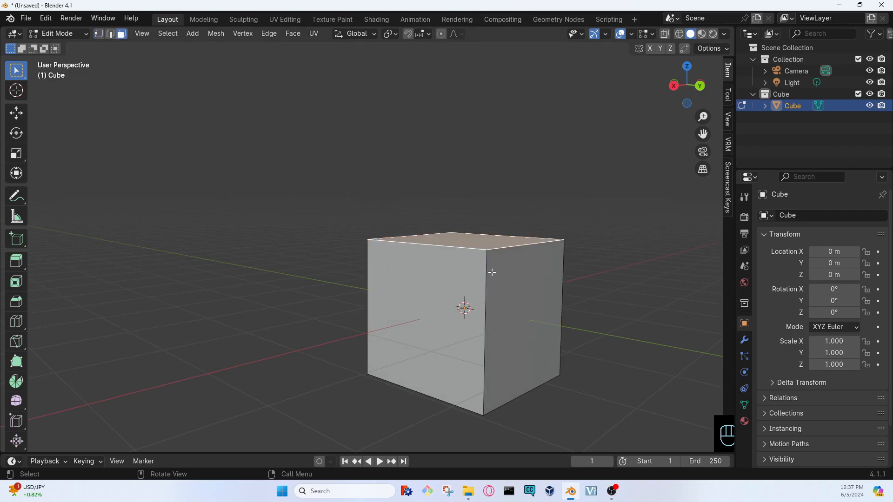
{"action": "middle_click_drag", "start_coordinate": [493, 247], "coordinate": [163, 87]}
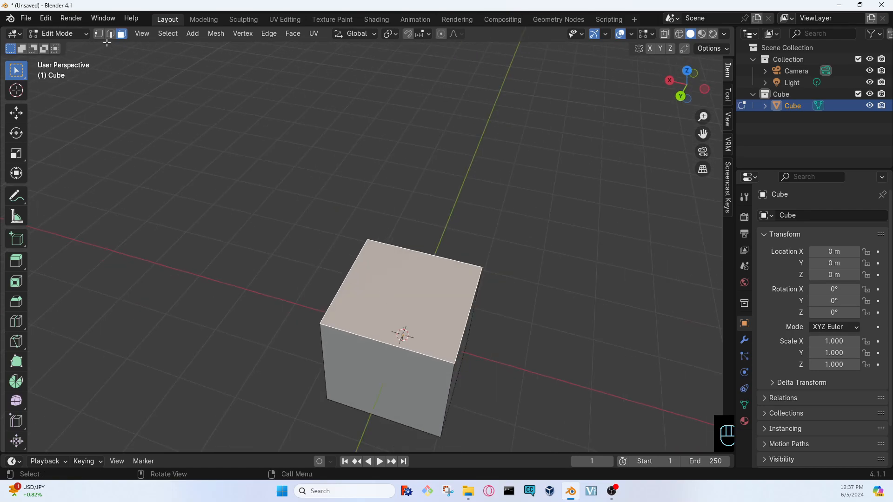
{"action": "left_click", "coordinate": [99, 33]}
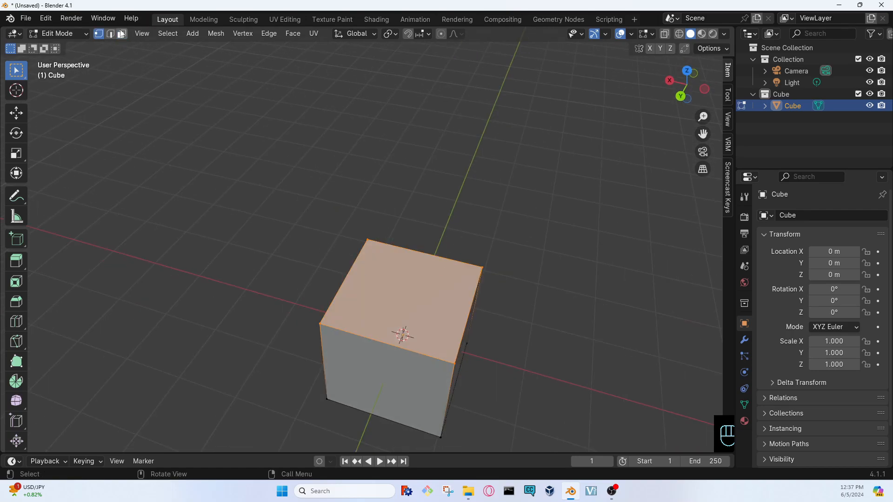
{"action": "left_click", "coordinate": [111, 34]}
{"action": "scroll", "coordinate": [477, 366], "scroll_direction": "up", "scroll_amount": 3}
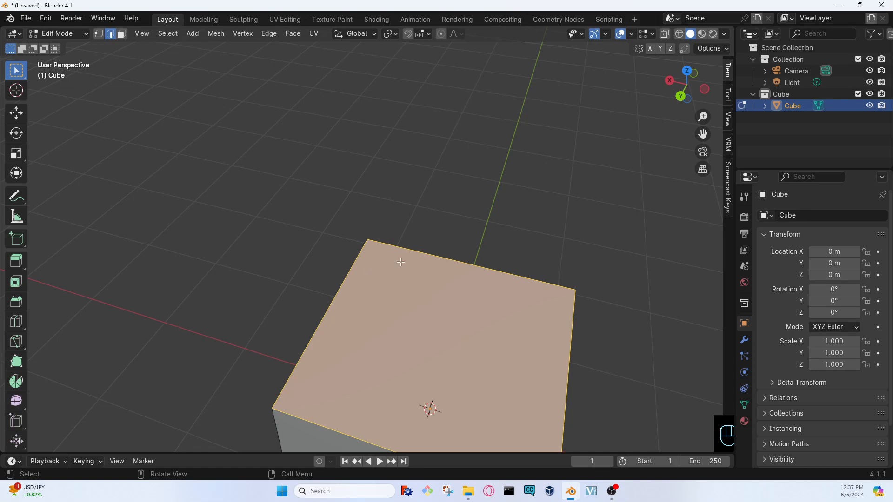
{"action": "scroll", "coordinate": [384, 277], "scroll_direction": "down", "scroll_amount": 2}
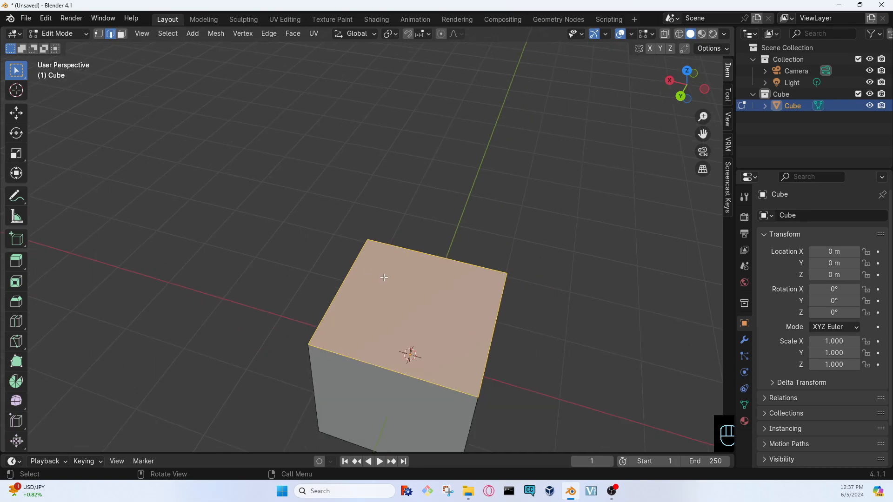
Select the two end vertices of the top face's near edge in vertex select mode and compare them in edge and face select modes.
{"action": "left_click", "coordinate": [95, 34]}
{"action": "left_click", "coordinate": [309, 346]}
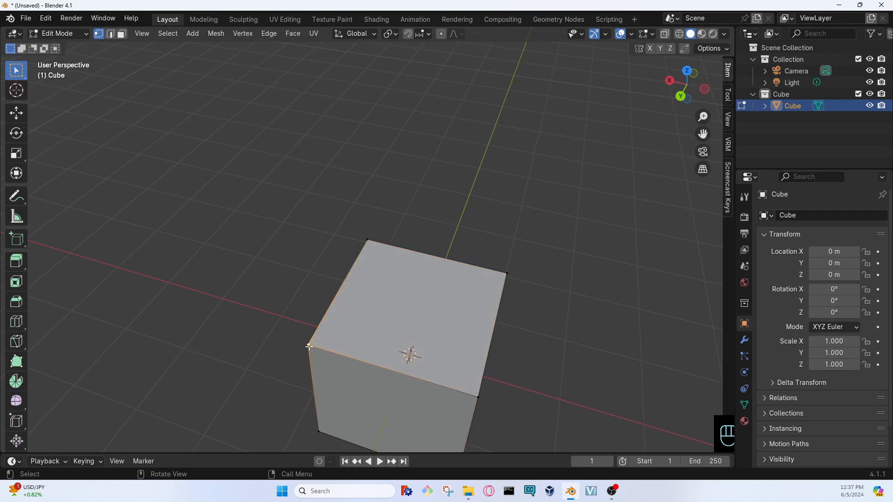
{"action": "left_click", "coordinate": [477, 397], "text": "shift"}
{"action": "left_click", "coordinate": [111, 34]}
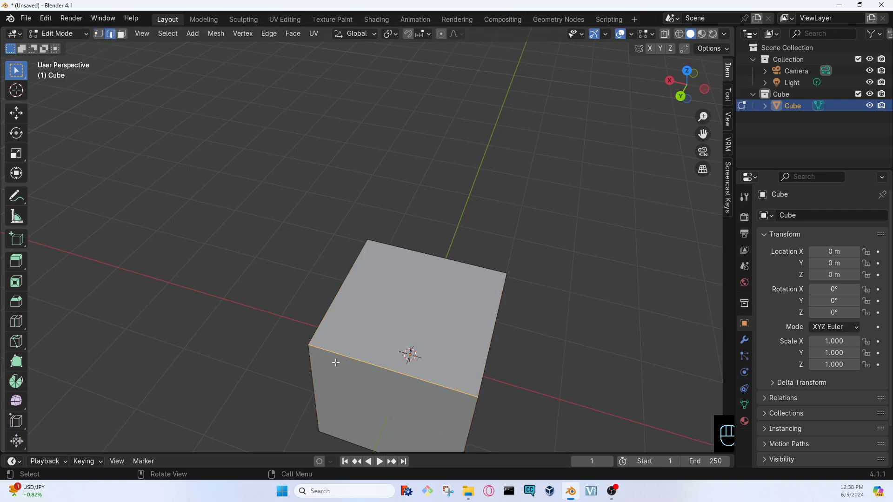
{"action": "left_click", "coordinate": [121, 33]}
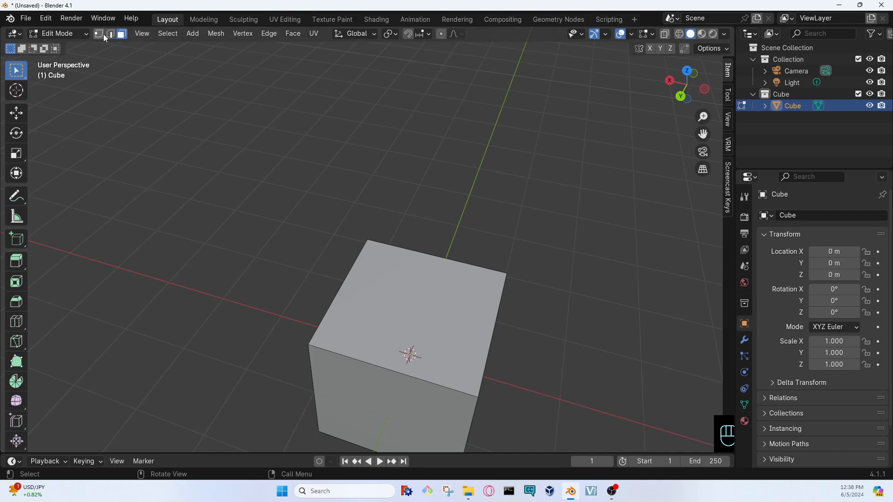
Select three edges around the cube's top face in edge select mode and switch to face select mode.
{"action": "key", "text": "2"}
{"action": "left_click", "coordinate": [339, 296], "text": "shift"}
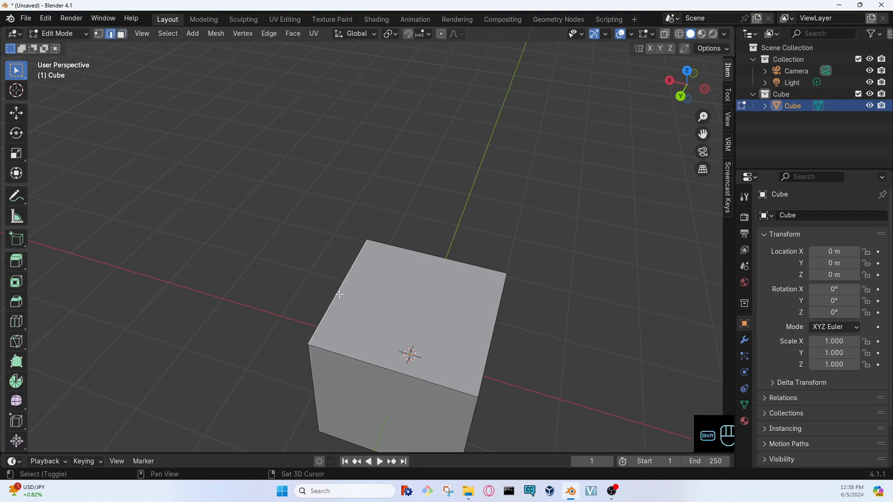
{"action": "left_click", "coordinate": [442, 259], "text": "shift"}
{"action": "left_click", "coordinate": [395, 370], "text": "shift"}
{"action": "left_click", "coordinate": [122, 34]}
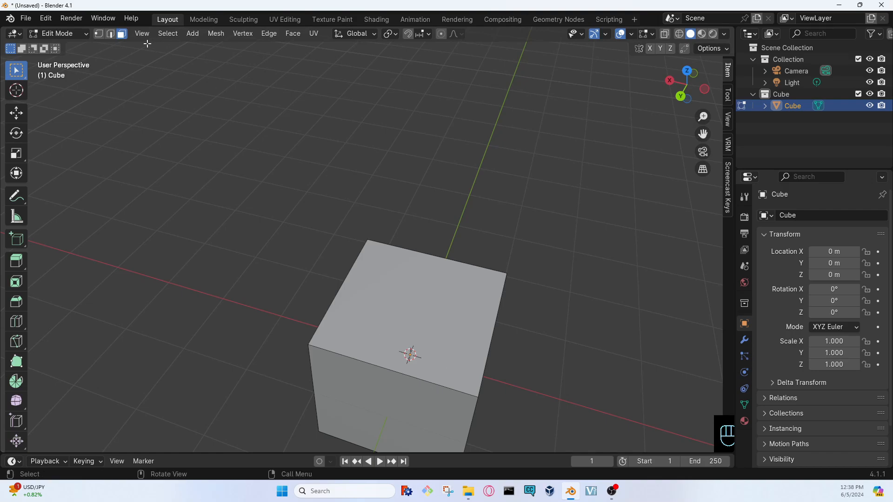
Select the cube's top face and compare the selection in edge and vertex select modes.
{"action": "left_click", "coordinate": [422, 284]}
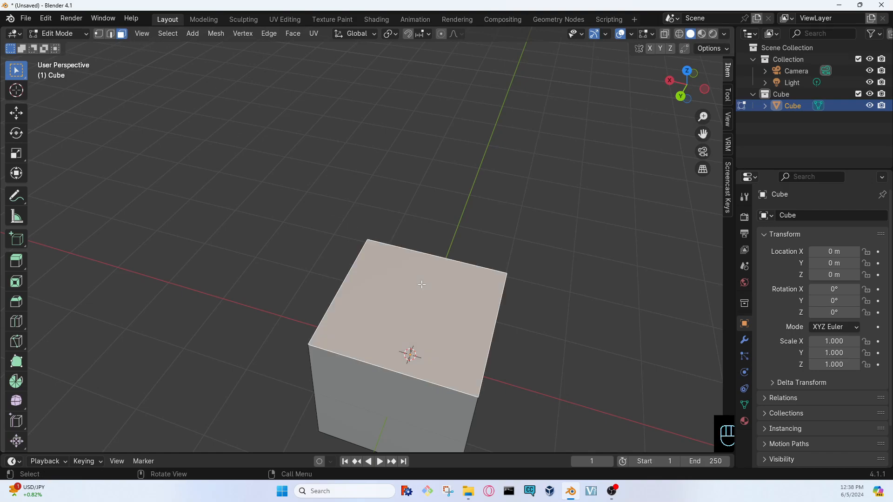
{"action": "left_click", "coordinate": [113, 37]}
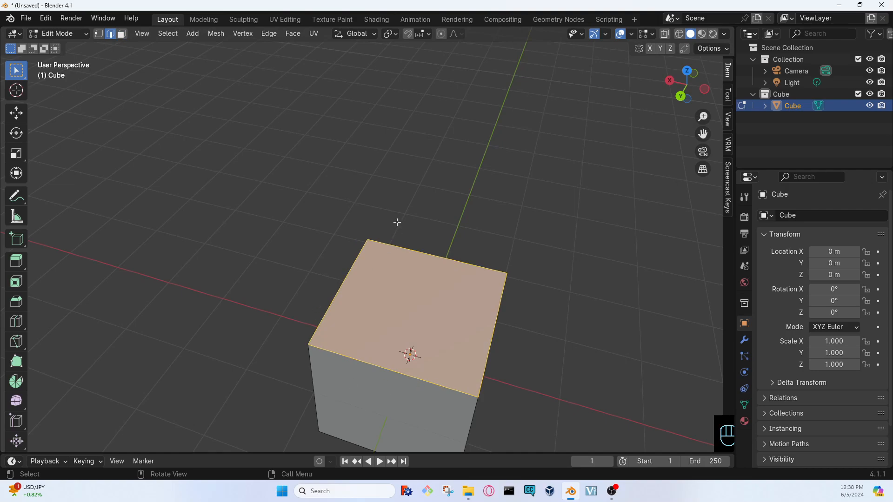
{"action": "left_click", "coordinate": [98, 34]}
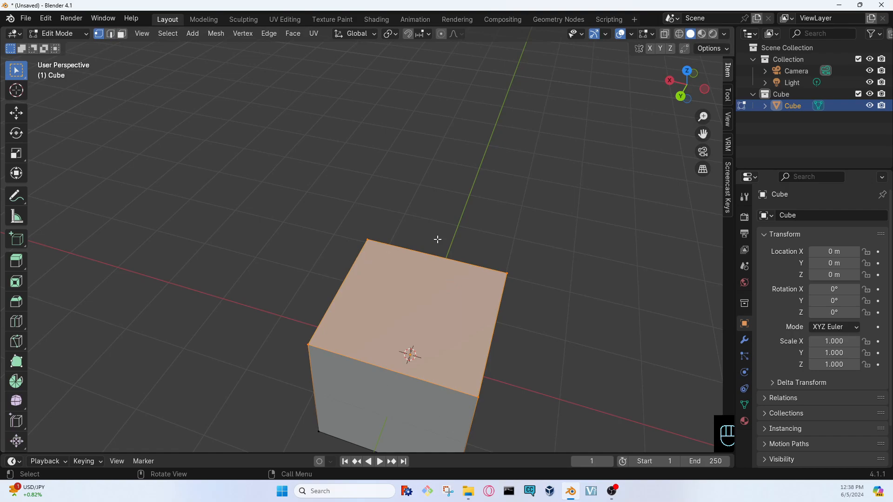
Switch the viewport to wireframe shading and clear the cube's vertex selection.
{"action": "scroll", "coordinate": [437, 239], "scroll_direction": "down", "scroll_amount": 2}
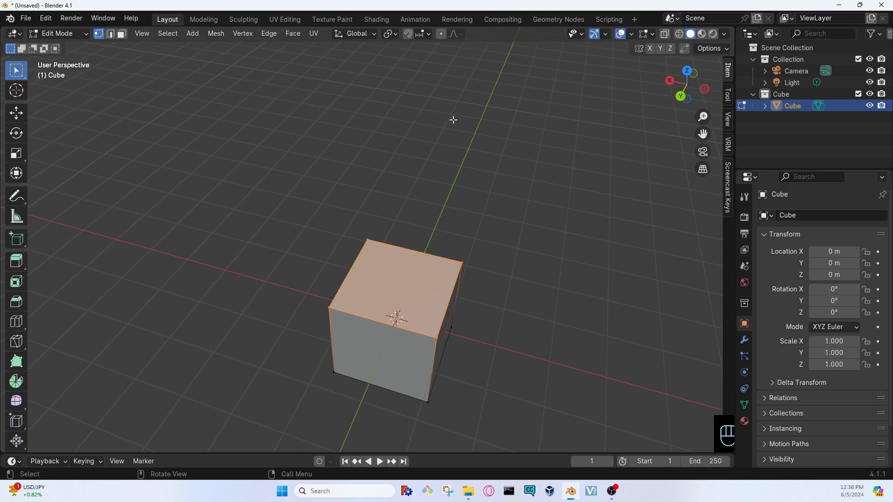
{"action": "left_click", "coordinate": [679, 31]}
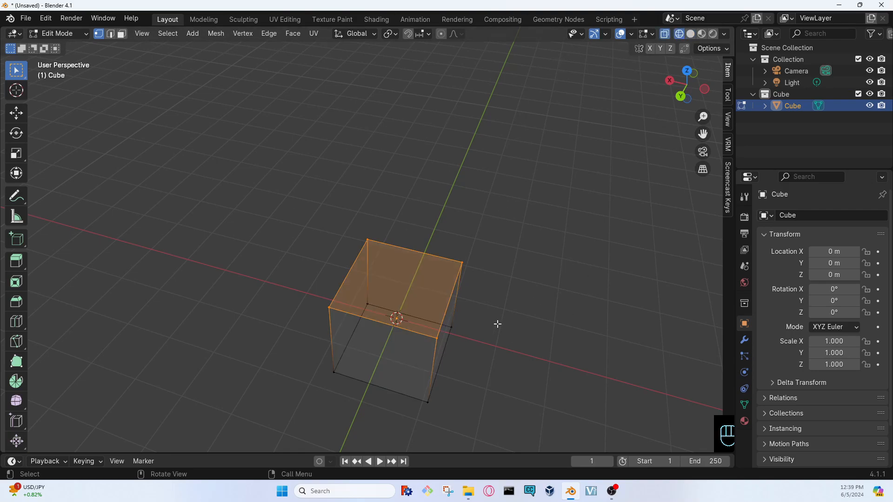
{"action": "middle_click_drag", "start_coordinate": [475, 311], "coordinate": [399, 356]}
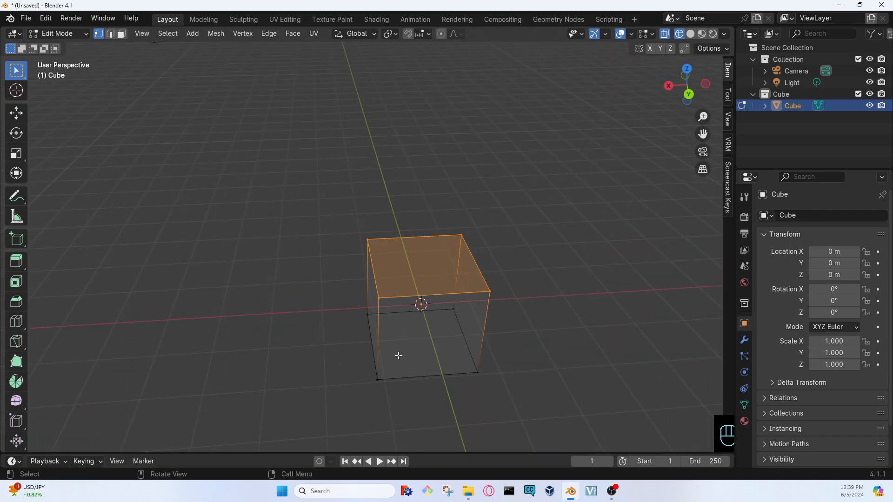
{"action": "left_click", "coordinate": [454, 310], "text": "shift"}
{"action": "key", "text": "alt+a"}
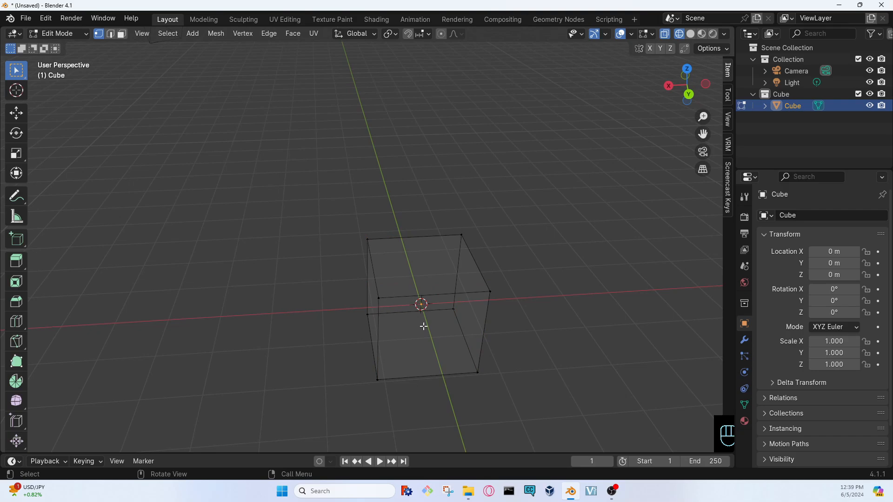
Select individual corner vertices through the wireframe cube, ending with a single bottom corner vertex selected.
{"action": "middle_click_drag", "start_coordinate": [412, 347], "coordinate": [471, 371]}
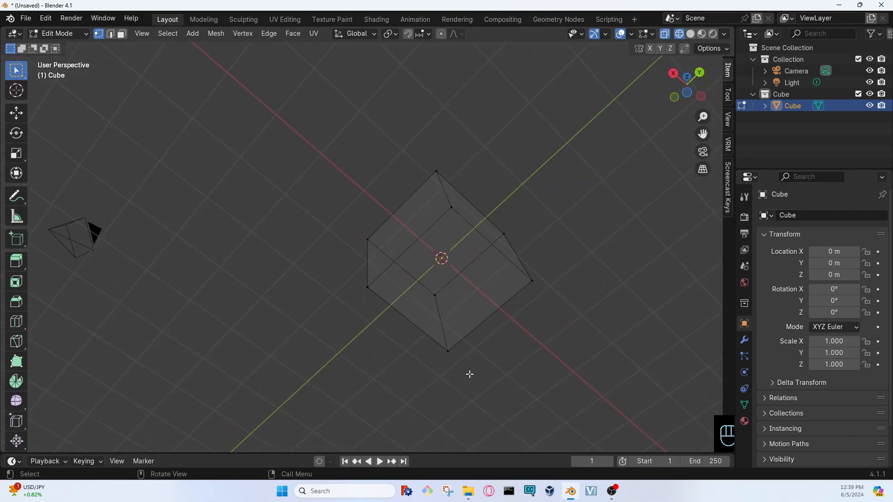
{"action": "left_click", "coordinate": [450, 351], "text": "ctrl"}
{"action": "middle_click_drag", "start_coordinate": [451, 300], "coordinate": [420, 318]}
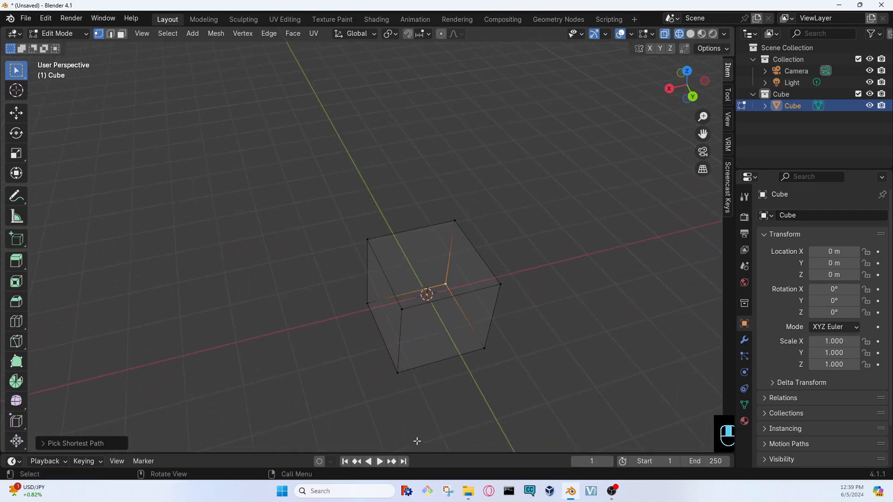
{"action": "left_click", "coordinate": [449, 282], "text": "ctrl"}
{"action": "middle_click_drag", "start_coordinate": [449, 281], "coordinate": [373, 284]}
{"action": "left_click", "coordinate": [366, 292], "text": "ctrl"}
{"action": "middle_click_drag", "start_coordinate": [579, 324], "coordinate": [325, 316]}
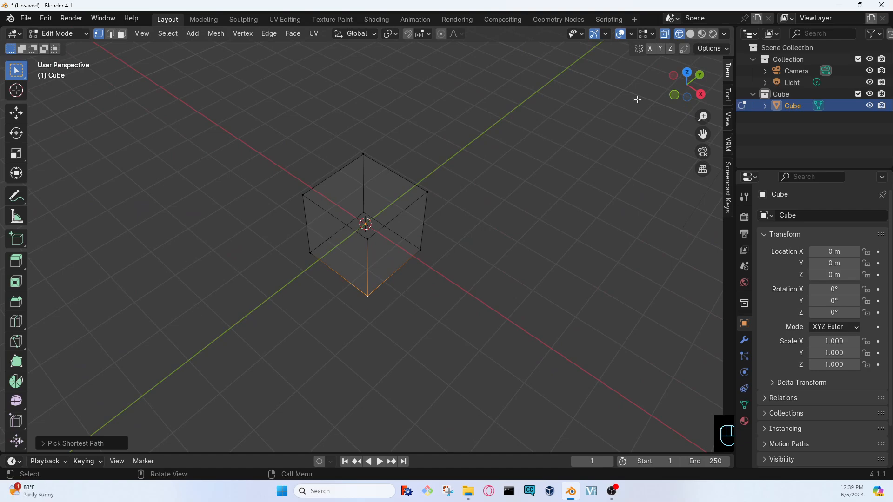
View the cube from several angles in solid and material preview shading.
{"action": "key", "text": "shift+z"}
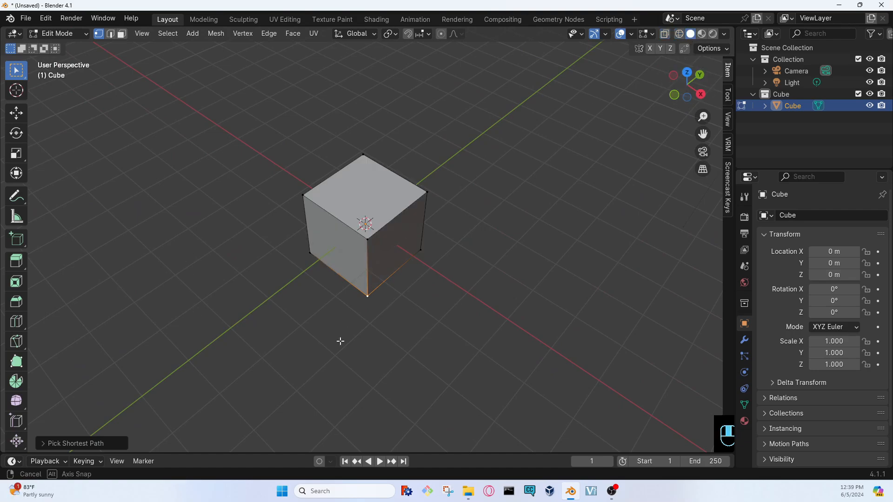
{"action": "middle_click_drag", "start_coordinate": [340, 341], "coordinate": [432, 276]}
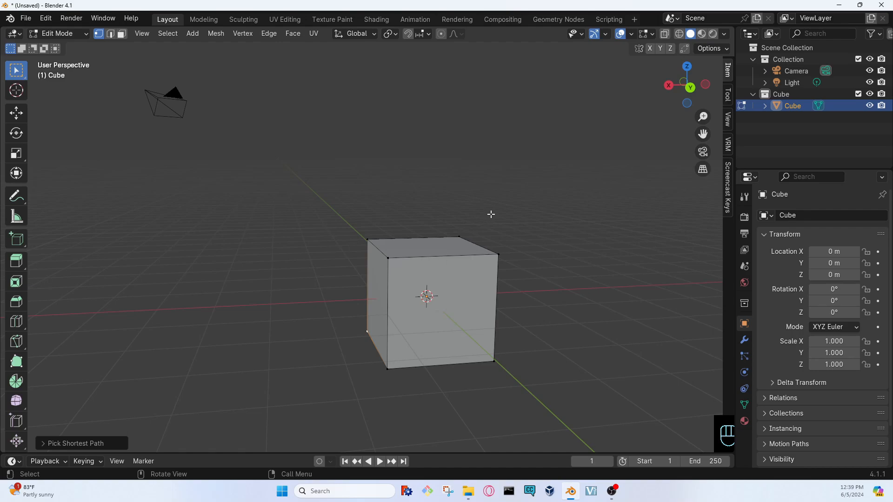
{"action": "left_click", "coordinate": [701, 33]}
{"action": "mouse_move", "coordinate": [447, 297]}
{"action": "middle_mouse_down"}
{"action": "mouse_move", "coordinate": [418, 299]}
{"action": "mouse_move", "coordinate": [568, 235]}
{"action": "middle_mouse_up"}
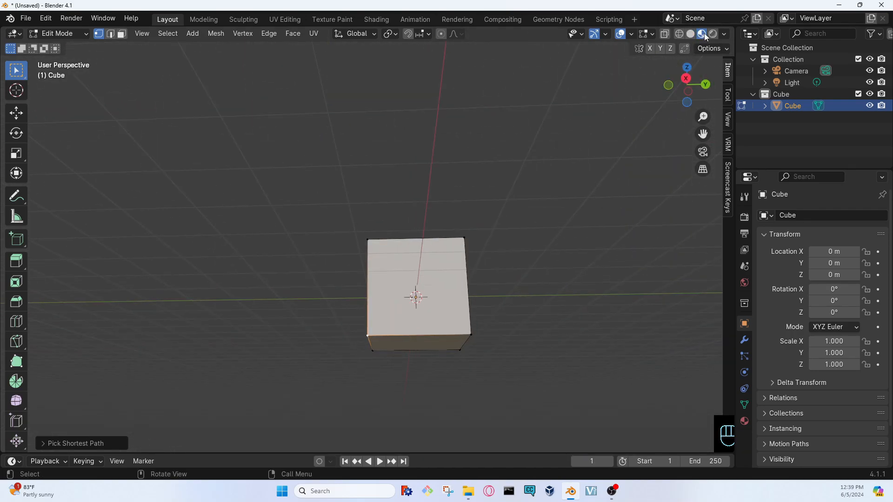
{"action": "middle_click_drag", "start_coordinate": [461, 334], "coordinate": [326, 261]}
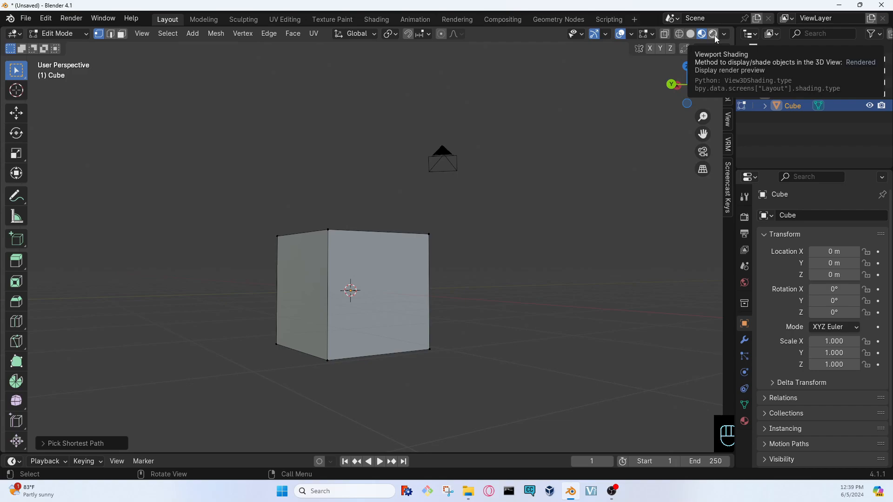
{"action": "mouse_move", "coordinate": [434, 275]}
{"action": "middle_mouse_down"}
{"action": "mouse_move", "coordinate": [372, 339]}
{"action": "mouse_move", "coordinate": [310, 359]}
{"action": "mouse_move", "coordinate": [385, 345]}
{"action": "mouse_move", "coordinate": [528, 240]}
{"action": "mouse_move", "coordinate": [457, 203]}
{"action": "mouse_move", "coordinate": [320, 244]}
{"action": "mouse_move", "coordinate": [197, 253]}
{"action": "mouse_move", "coordinate": [146, 205]}
{"action": "mouse_move", "coordinate": [161, 161]}
{"action": "mouse_move", "coordinate": [298, 318]}
{"action": "mouse_move", "coordinate": [512, 295]}
{"action": "mouse_move", "coordinate": [516, 307]}
{"action": "mouse_move", "coordinate": [504, 301]}
{"action": "mouse_move", "coordinate": [381, 326]}
{"action": "mouse_move", "coordinate": [250, 132]}
{"action": "middle_mouse_up"}
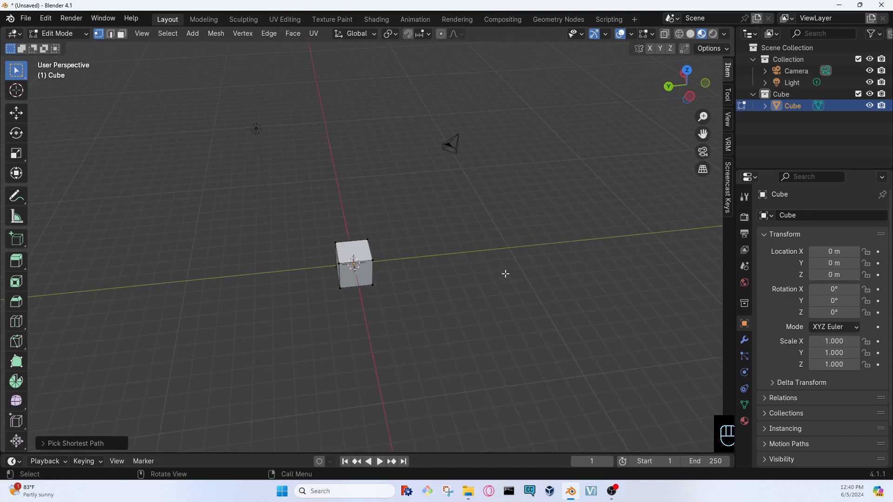
{"action": "middle_click_drag", "start_coordinate": [505, 274], "coordinate": [361, 277]}
{"action": "middle_click_drag", "start_coordinate": [343, 243], "coordinate": [344, 325]}
{"action": "middle_click_drag", "start_coordinate": [399, 128], "coordinate": [674, 60]}
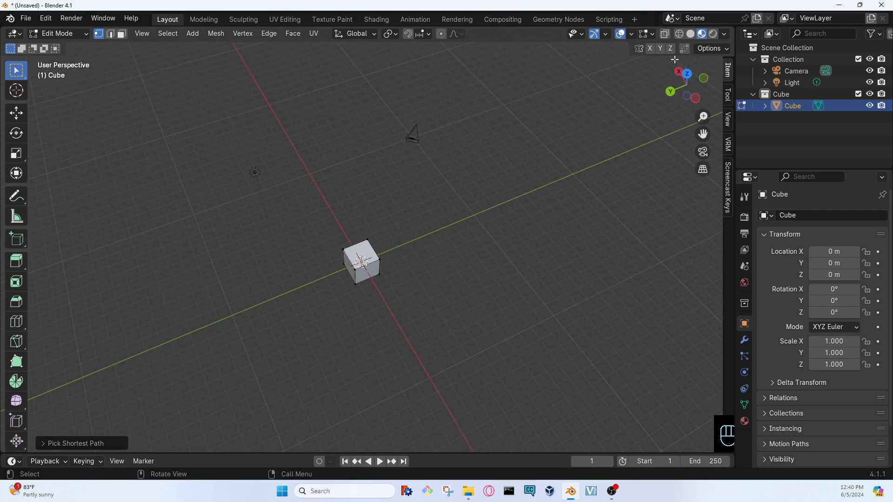
Switch the viewport to rendered shading and return to Object Mode.
{"action": "left_click", "coordinate": [710, 34]}
{"action": "mouse_move", "coordinate": [441, 259]}
{"action": "middle_mouse_down"}
{"action": "mouse_move", "coordinate": [375, 293]}
{"action": "mouse_move", "coordinate": [334, 236]}
{"action": "mouse_move", "coordinate": [336, 142]}
{"action": "mouse_move", "coordinate": [249, 316]}
{"action": "mouse_move", "coordinate": [188, 251]}
{"action": "mouse_move", "coordinate": [408, 159]}
{"action": "middle_mouse_up"}
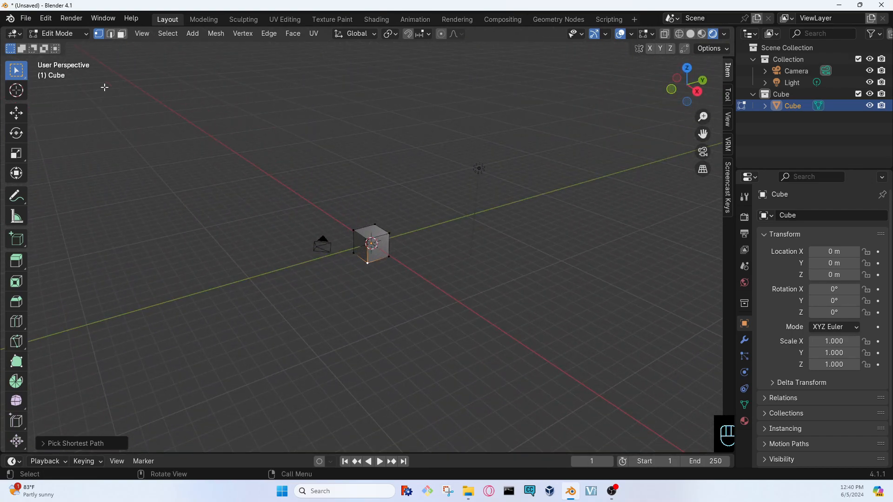
{"action": "left_click", "coordinate": [479, 169]}
{"action": "key", "text": "Tab"}
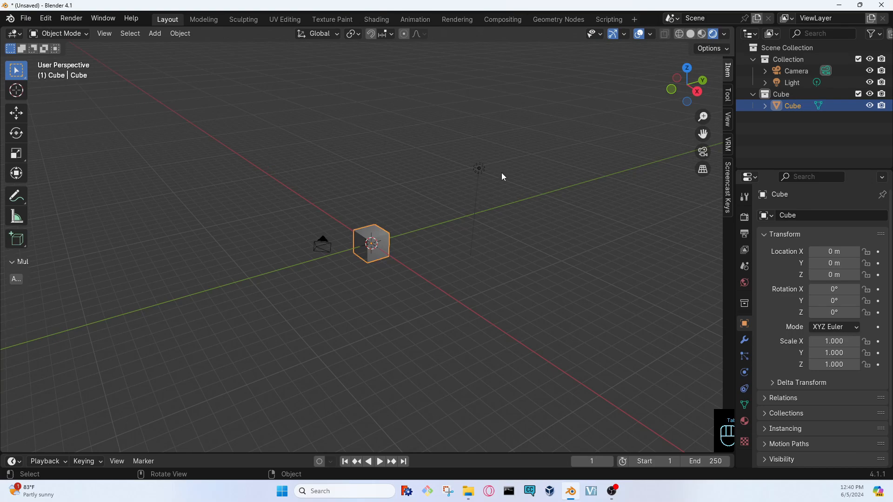
Move the light close to the cube and then away to about X 13.6 m, Y 3.5 m, Z 5.8 m.
{"action": "left_click", "coordinate": [479, 169]}
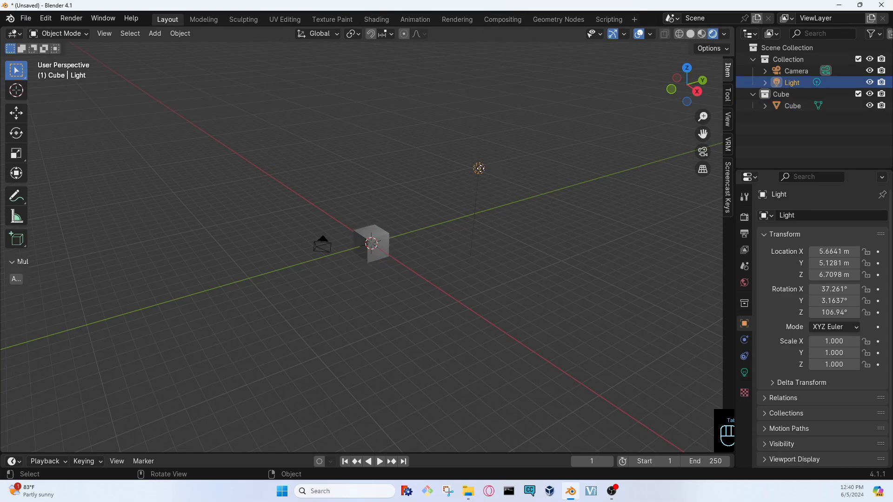
{"action": "left_click_drag", "start_coordinate": [479, 168], "coordinate": [417, 216]}
{"action": "middle_click_drag", "start_coordinate": [493, 251], "coordinate": [378, 278]}
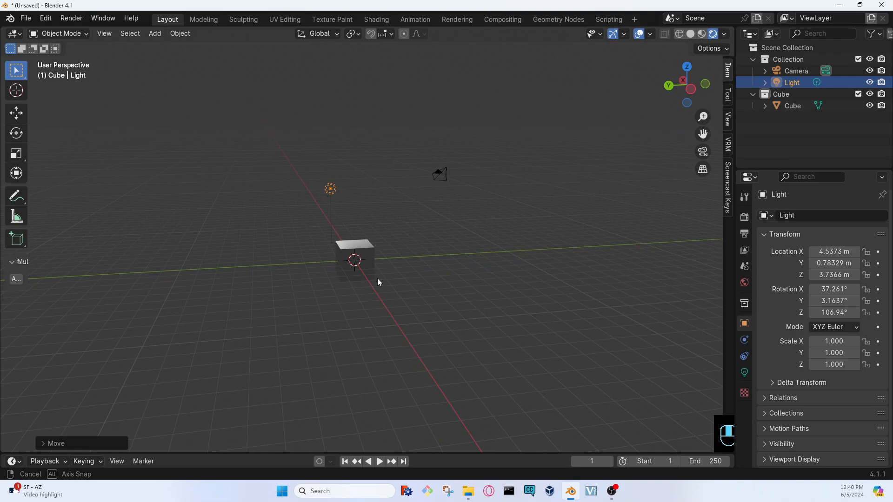
{"action": "middle_click_drag", "start_coordinate": [378, 278], "coordinate": [367, 349]}
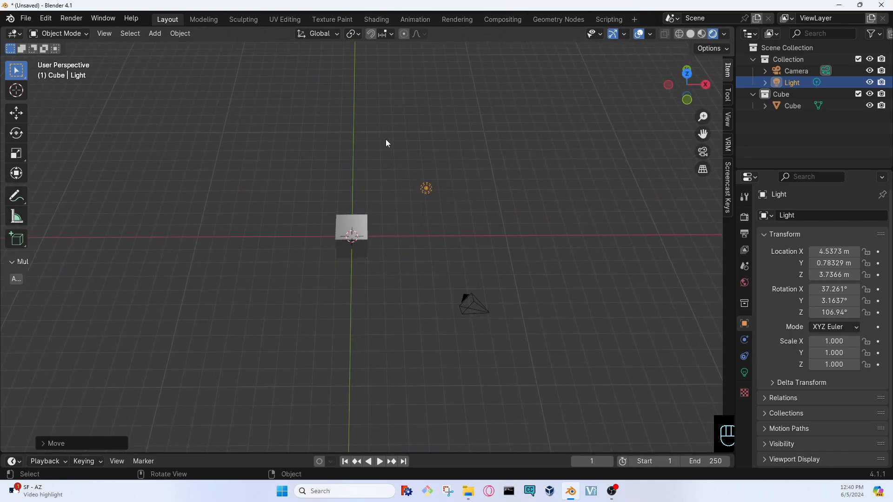
{"action": "key", "text": "g"}
{"action": "left_click", "coordinate": [537, 85]}
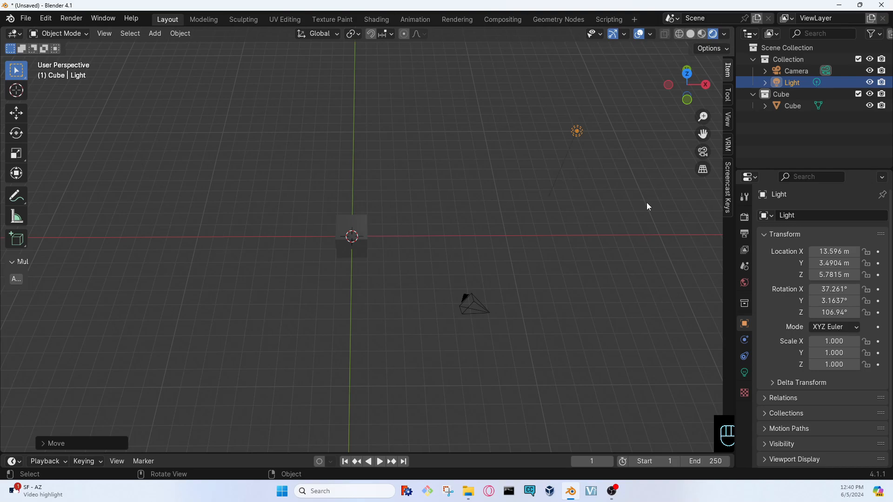
Enter Edit Mode on the cube and change the viewport from material preview to see-through wireframe shading.
{"action": "left_click", "coordinate": [791, 106]}
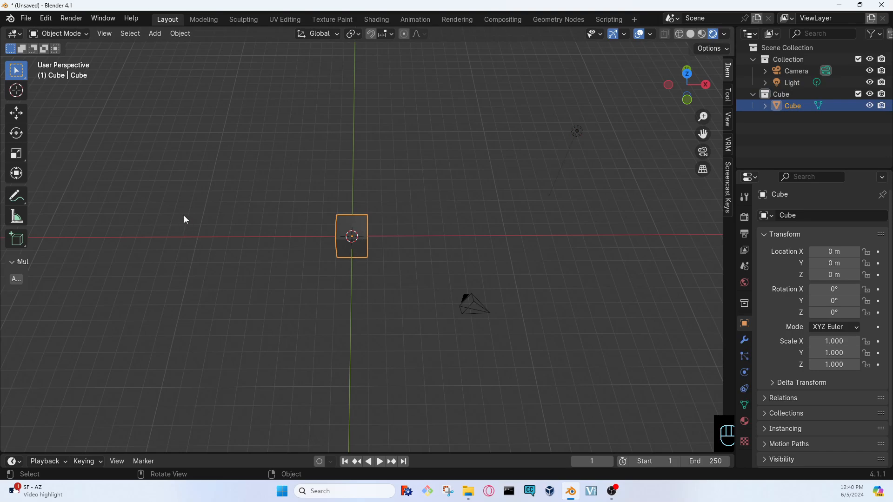
{"action": "key", "text": "Tab"}
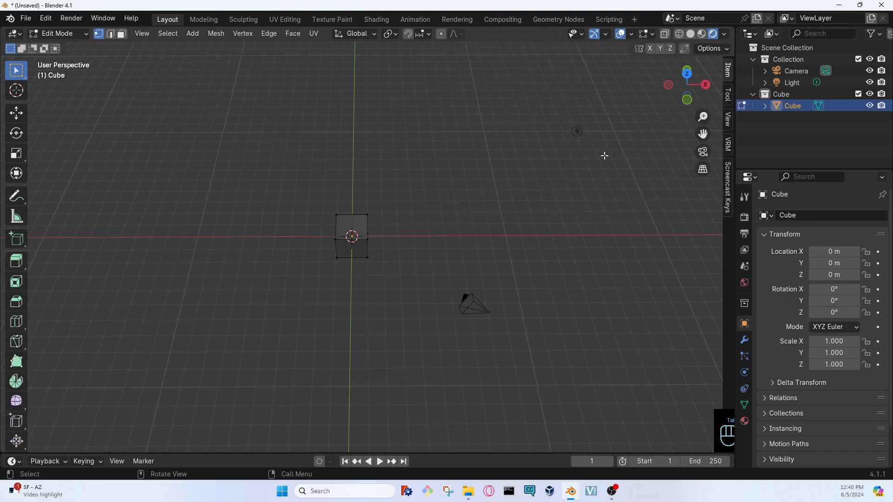
{"action": "left_click", "coordinate": [703, 35]}
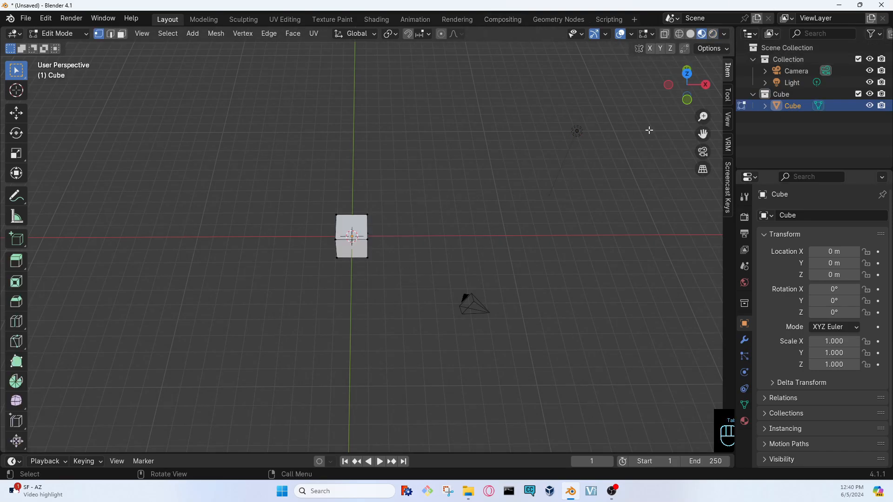
{"action": "left_click", "coordinate": [665, 34]}
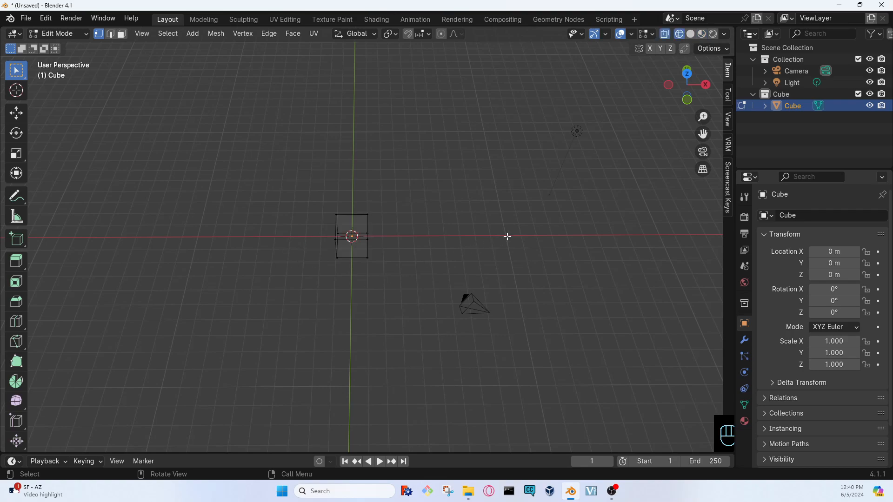
{"action": "middle_click_drag", "start_coordinate": [507, 236], "coordinate": [387, 210]}
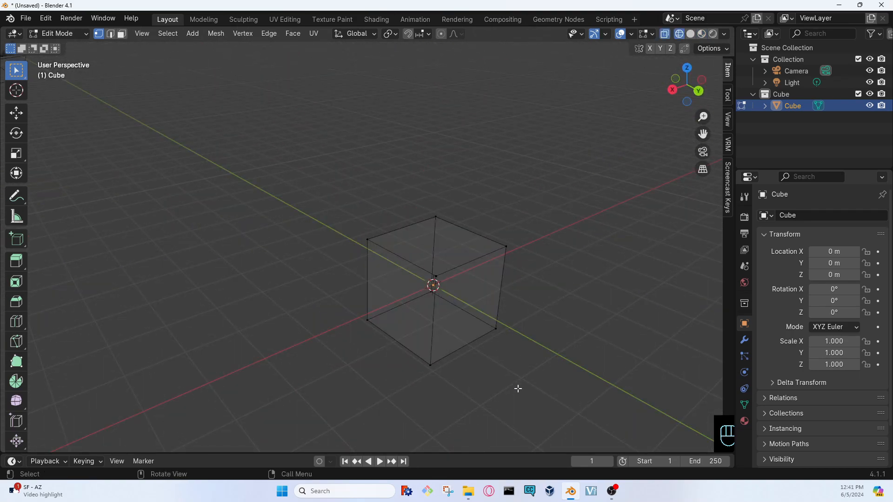
Compare the cube in material preview and solid shading, and return to wireframe shading.
{"action": "left_click", "coordinate": [700, 35]}
{"action": "left_click", "coordinate": [691, 34]}
{"action": "left_click", "coordinate": [680, 34]}
{"action": "middle_click_drag", "start_coordinate": [385, 325], "coordinate": [425, 328]}
Toggle X-ray off in wireframe, check solid shading, and return to wireframe shading with X-ray on.
{"action": "key", "text": "ctrl+r"}
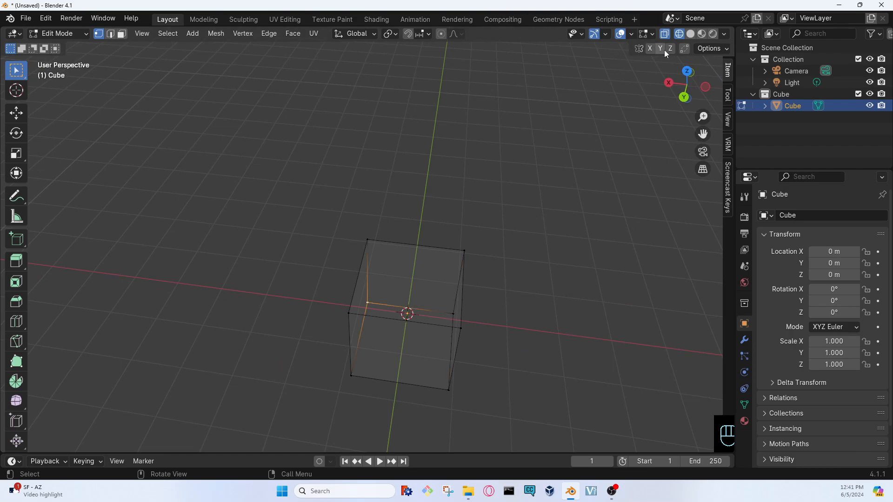
{"action": "left_click", "coordinate": [666, 34]}
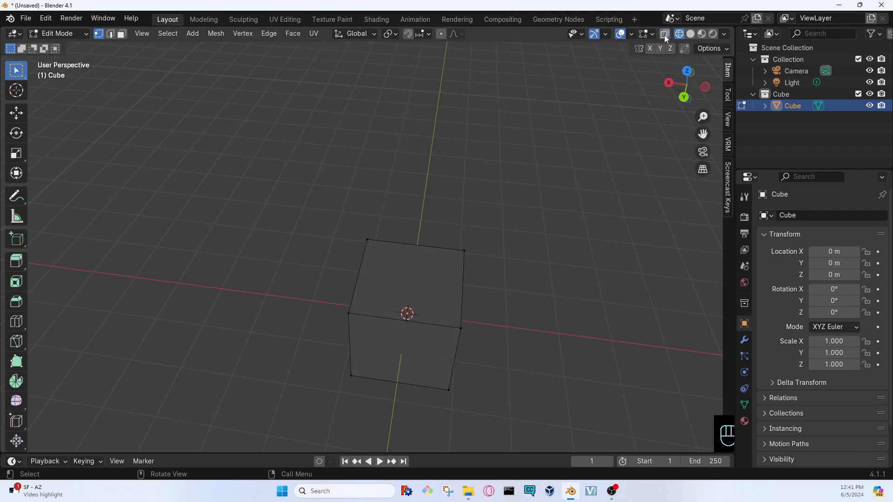
{"action": "left_click", "coordinate": [691, 34]}
{"action": "left_click", "coordinate": [679, 34]}
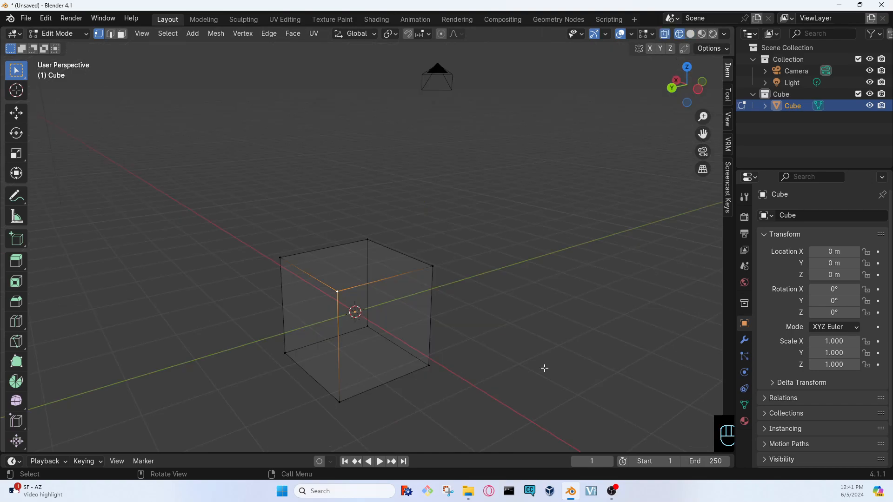
Box-select all vertices of the see-through cube, clear the selection, and return to Object Mode with the cube deselected.
{"action": "left_click_drag", "start_coordinate": [502, 397], "coordinate": [196, 169]}
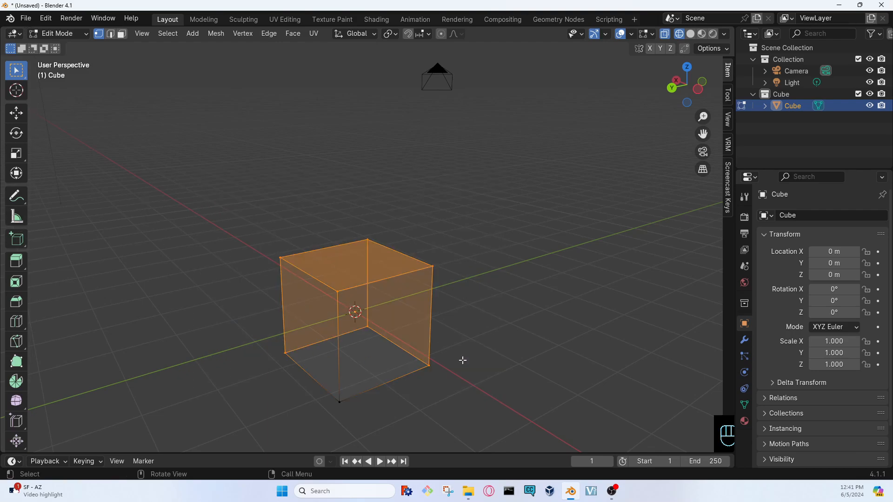
{"action": "left_click_drag", "start_coordinate": [522, 412], "coordinate": [146, 186]}
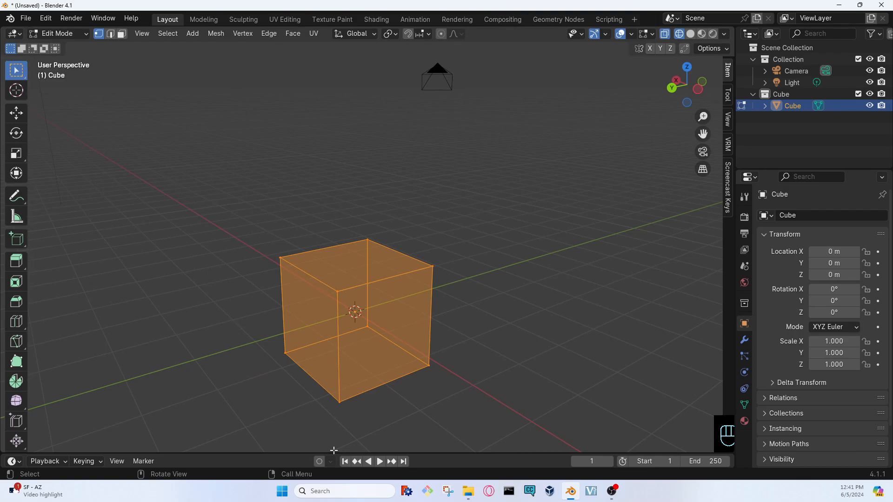
{"action": "left_click", "coordinate": [305, 224]}
{"action": "key", "text": "Tab"}
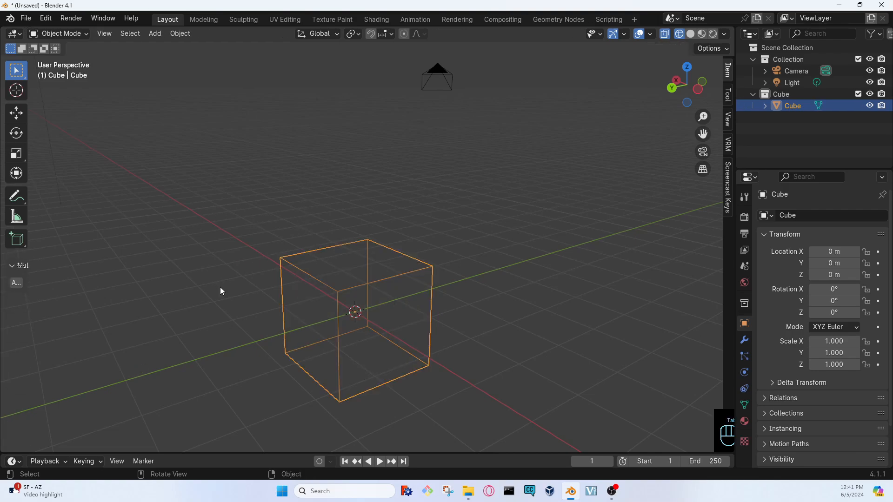
{"action": "left_click", "coordinate": [52, 139]}
{"action": "scroll", "coordinate": [375, 217], "scroll_direction": "down", "scroll_amount": 3}
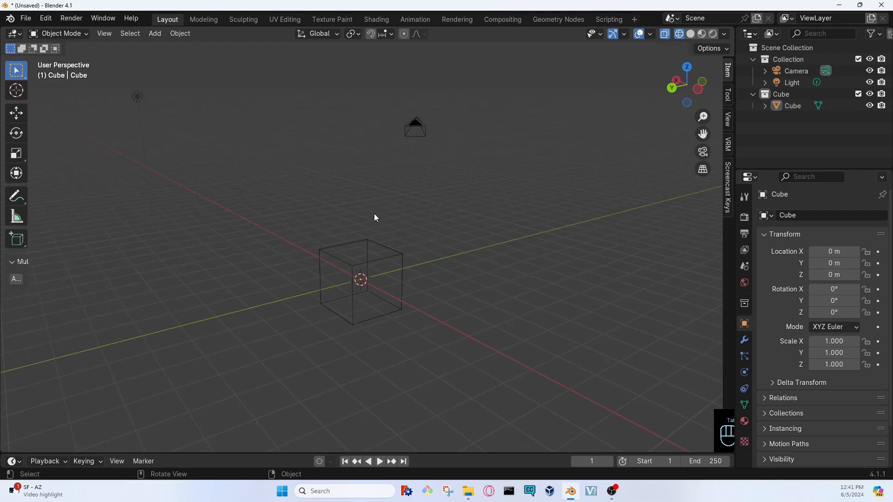
Switch to solid shading, place the 3D cursor beside the cube, and add a second cube at about X 0.54 m, Y -3.13 m, Z 0.18 m.
{"action": "left_click", "coordinate": [691, 33]}
{"action": "middle_click_drag", "start_coordinate": [370, 244], "coordinate": [460, 325]}
{"action": "left_click", "coordinate": [16, 90]}
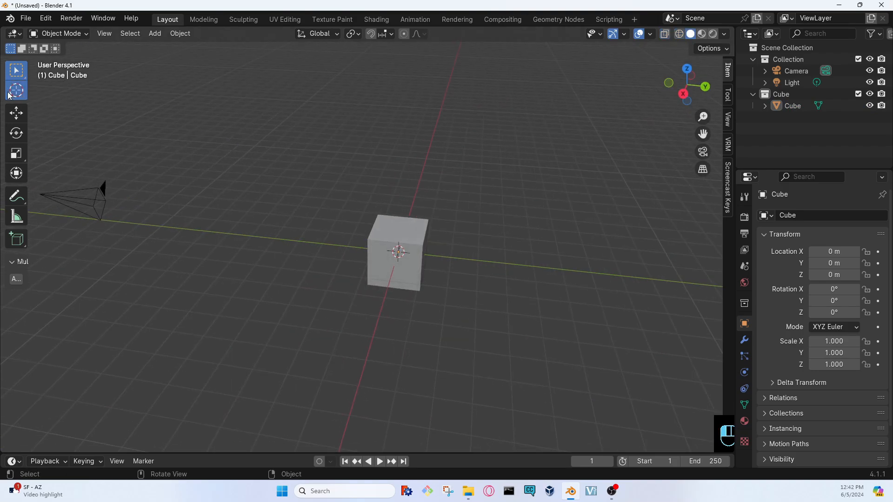
{"action": "left_click", "coordinate": [316, 243]}
{"action": "left_click", "coordinate": [316, 246]}
{"action": "key", "text": "shift+a"}
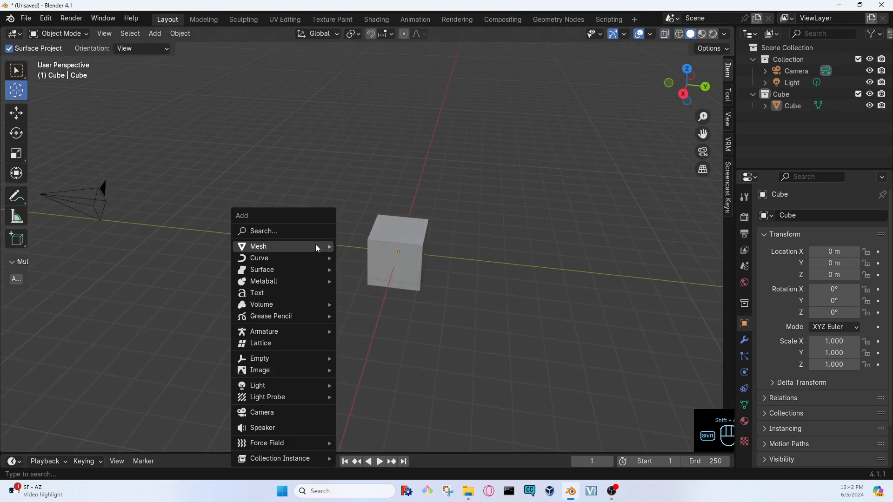
{"action": "mouse_move", "coordinate": [315, 245]}
{"action": "left_click", "coordinate": [401, 258]}
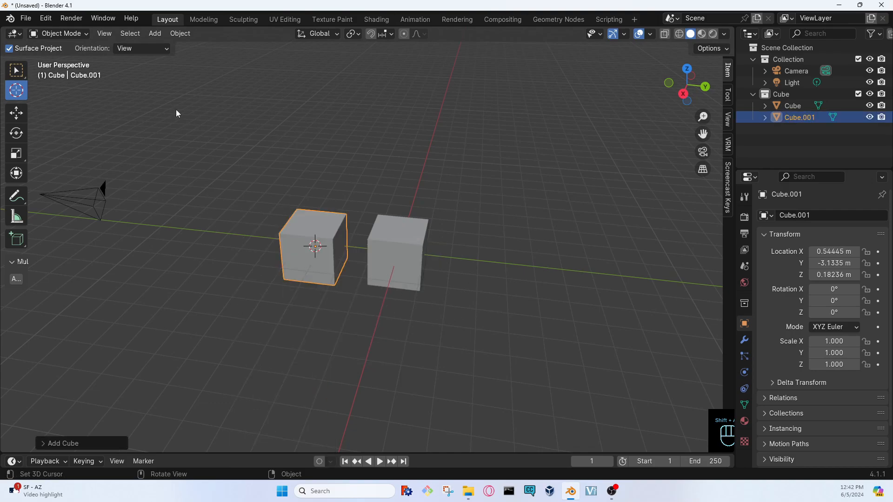
Reposition the 3D cursor on the empty grid between the camera and the cubes, and switch back to the Select Box tool.
{"action": "left_click", "coordinate": [408, 247]}
{"action": "left_click", "coordinate": [166, 207]}
{"action": "left_click", "coordinate": [17, 70]}
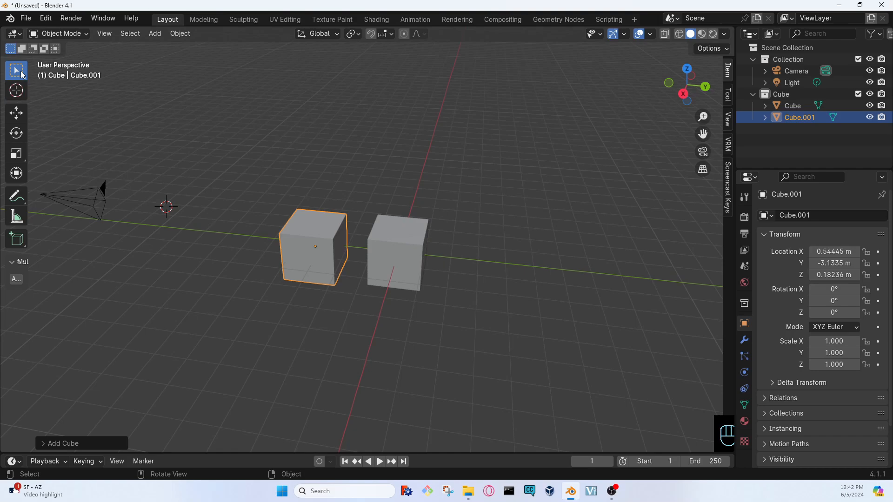
Enter Edit Mode on the original cube and switch the viewport to wireframe shading.
{"action": "left_click", "coordinate": [412, 243]}
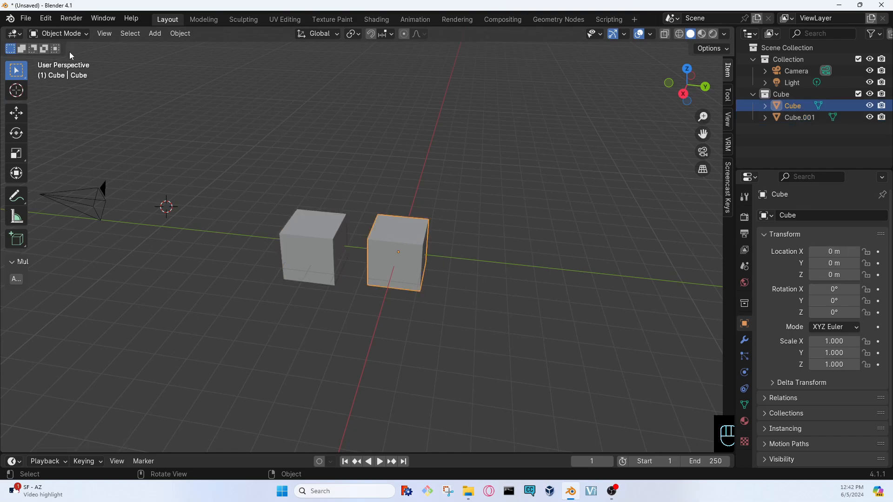
{"action": "key", "text": "Tab"}
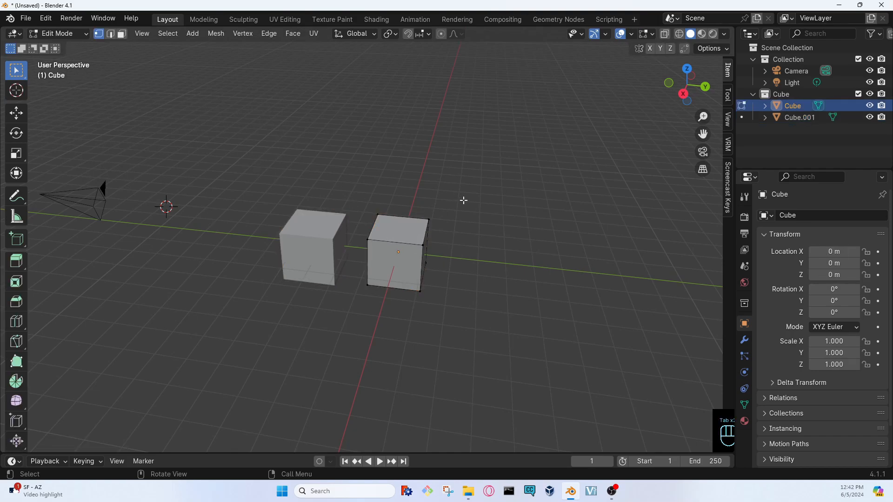
{"action": "middle_click_drag", "start_coordinate": [496, 284], "coordinate": [465, 275]}
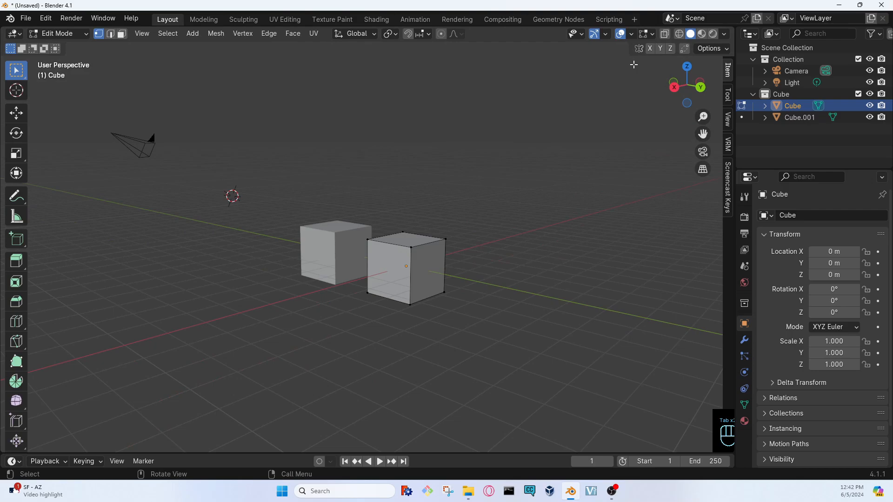
{"action": "left_click", "coordinate": [679, 34]}
Box-select across both wireframe cubes from several angles to select all vertices of the cube in Edit Mode.
{"action": "mouse_move", "coordinate": [445, 329]}
{"action": "middle_mouse_down"}
{"action": "mouse_move", "coordinate": [478, 327]}
{"action": "mouse_move", "coordinate": [430, 321]}
{"action": "mouse_move", "coordinate": [456, 325]}
{"action": "middle_mouse_up"}
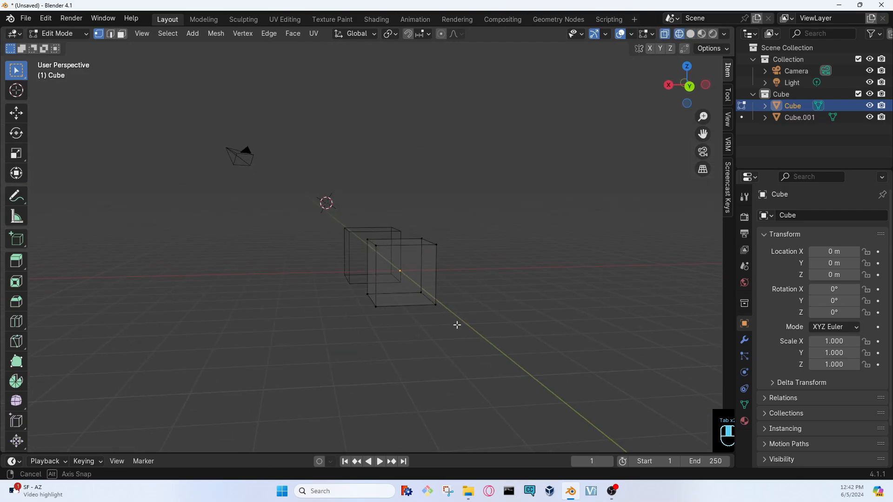
{"action": "left_click_drag", "start_coordinate": [515, 333], "coordinate": [297, 216]}
{"action": "middle_click_drag", "start_coordinate": [364, 325], "coordinate": [353, 250]}
{"action": "middle_click_drag", "start_coordinate": [361, 305], "coordinate": [441, 305]}
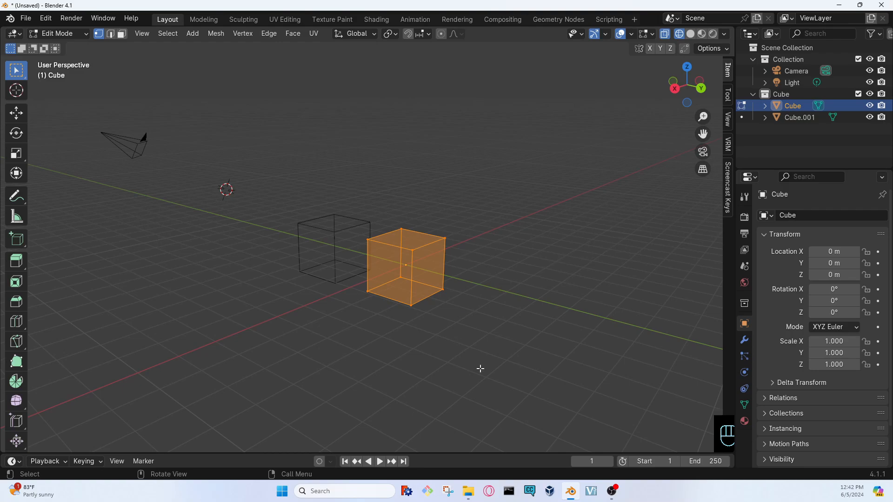
{"action": "middle_click_drag", "start_coordinate": [480, 369], "coordinate": [481, 347]}
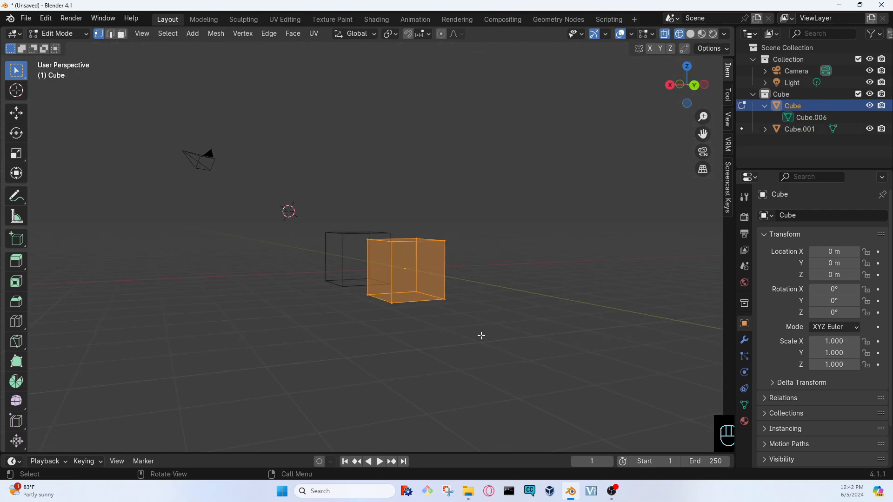
{"action": "left_click_drag", "start_coordinate": [281, 124], "coordinate": [662, 367]}
{"action": "middle_click_drag", "start_coordinate": [271, 167], "coordinate": [375, 229]}
{"action": "middle_click_drag", "start_coordinate": [349, 194], "coordinate": [296, 170]}
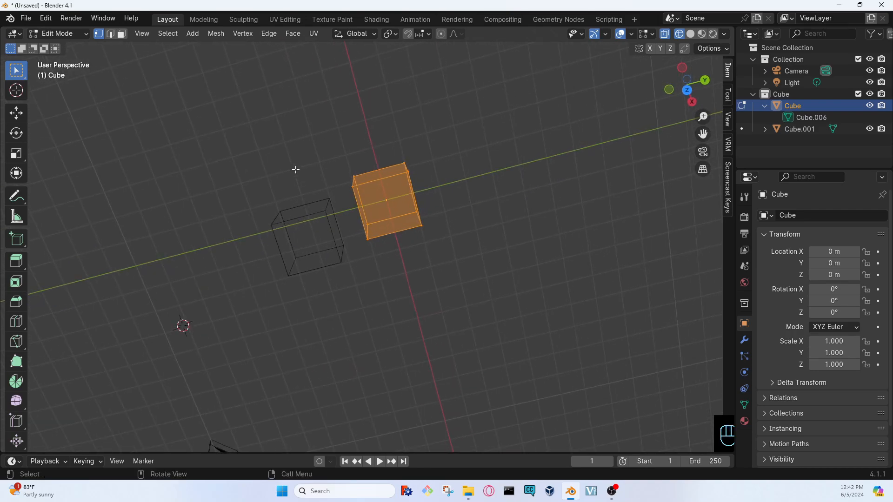
{"action": "left_click_drag", "start_coordinate": [311, 123], "coordinate": [562, 304]}
Select all vertices of the edited cube and try to pick the second cube while staying in Edit Mode.
{"action": "left_click", "coordinate": [418, 277]}
{"action": "middle_click_drag", "start_coordinate": [524, 327], "coordinate": [372, 182]}
{"action": "key", "text": "a"}
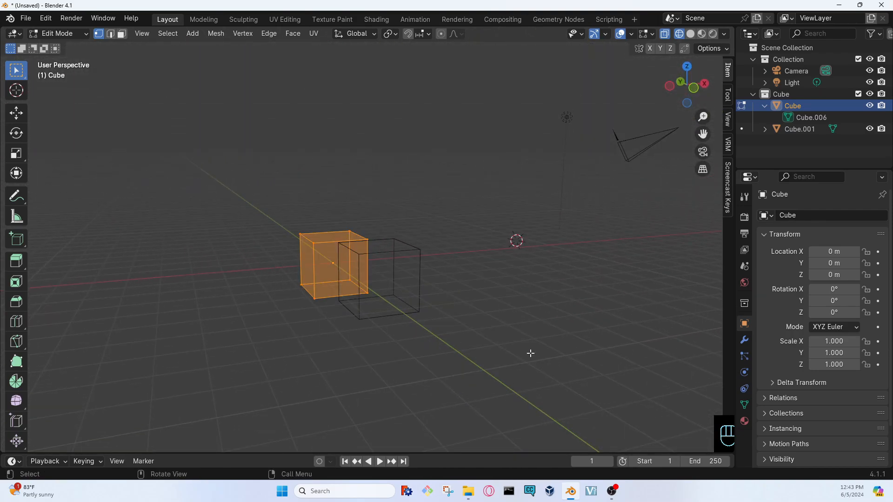
{"action": "left_click", "coordinate": [390, 315]}
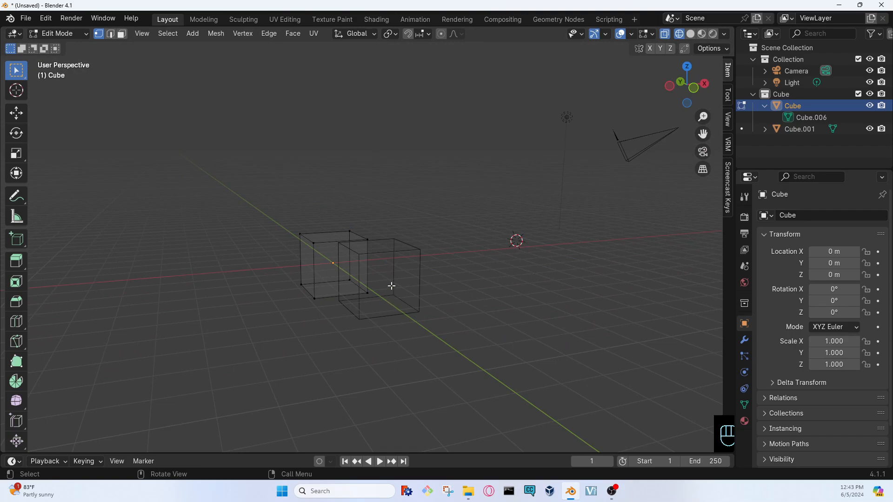
{"action": "middle_click_drag", "start_coordinate": [247, 316], "coordinate": [284, 303]}
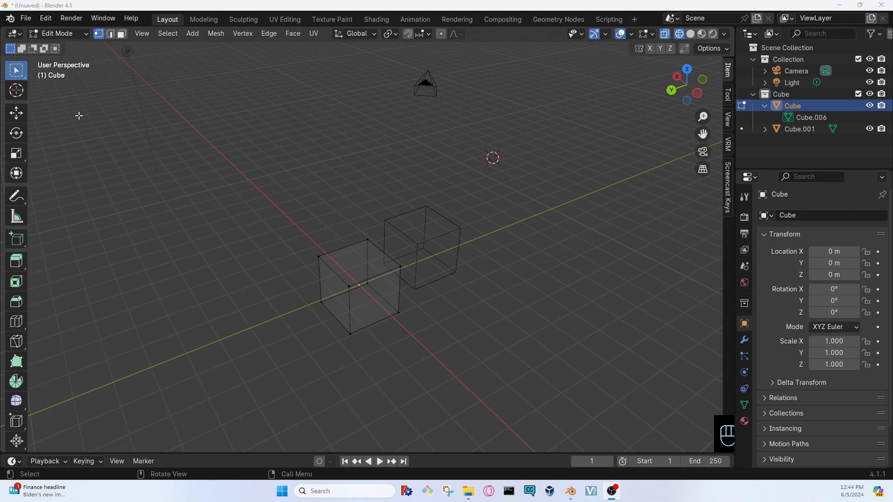
{"action": "mouse_move", "coordinate": [235, 223]}
{"action": "middle_mouse_down"}
{"action": "mouse_move", "coordinate": [373, 239]}
{"action": "mouse_move", "coordinate": [248, 234]}
{"action": "middle_mouse_up"}
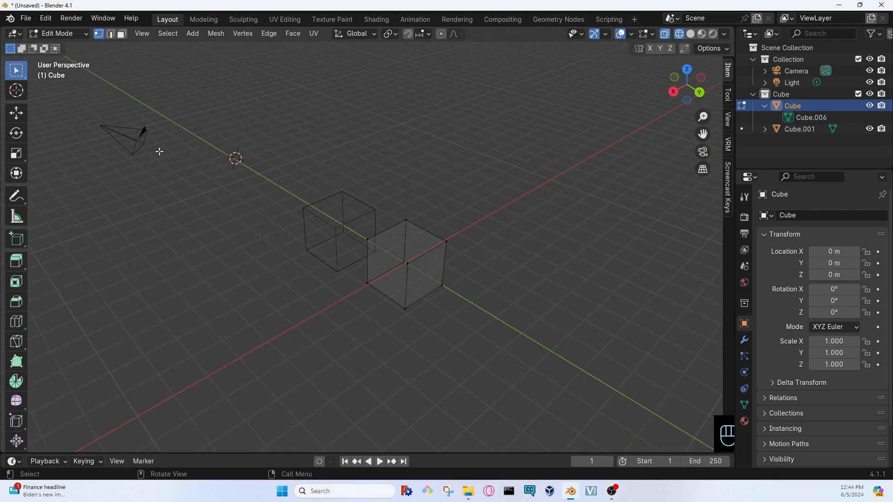
Return to Object Mode with solid shading and delete the second cube.
{"action": "key", "text": "Tab"}
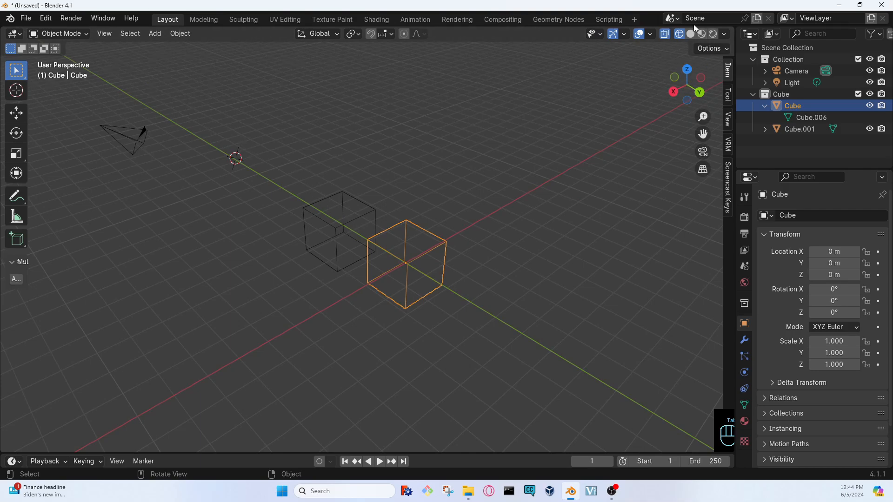
{"action": "left_click", "coordinate": [691, 33]}
{"action": "left_click", "coordinate": [336, 218]}
{"action": "key", "text": "Delete"}
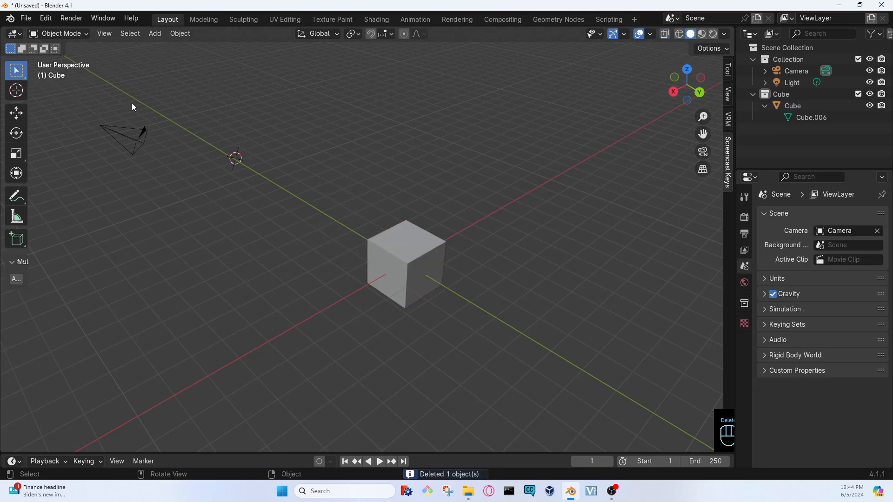
Enter Edit Mode on the remaining cube and switch the viewport to wireframe shading.
{"action": "left_click", "coordinate": [407, 243]}
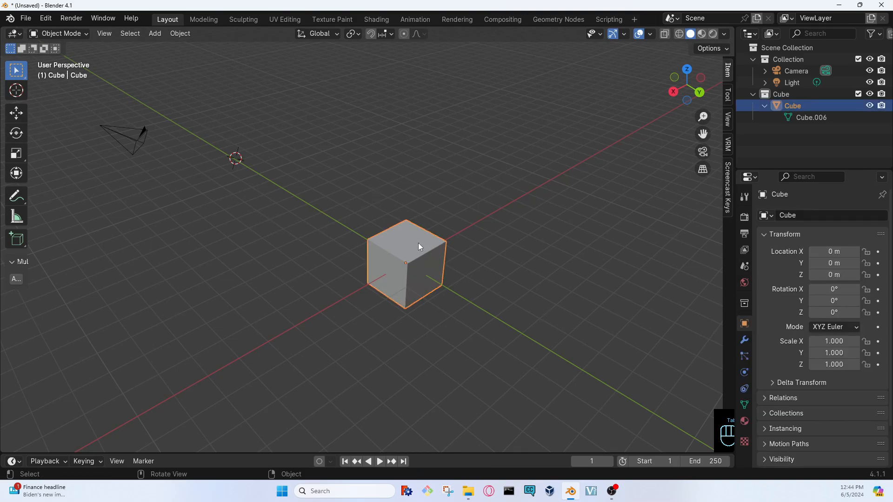
{"action": "key", "text": "Tab"}
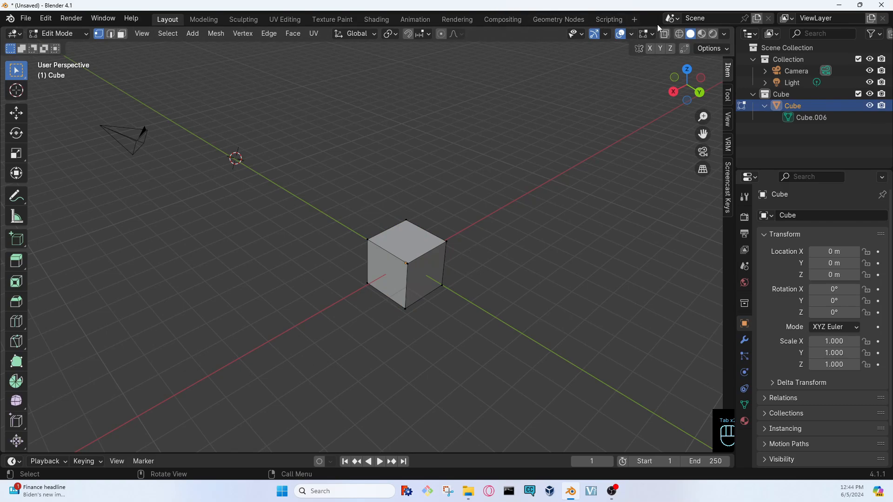
{"action": "left_click", "coordinate": [678, 34]}
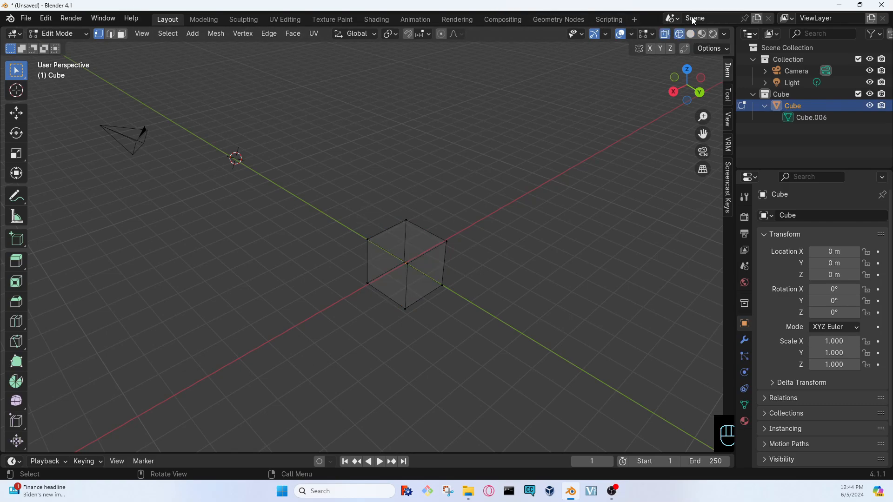
Move one upper corner vertex of the cube about 4 m along the global X axis, and undo the move.
{"action": "middle_click_drag", "start_coordinate": [408, 275], "coordinate": [363, 253]}
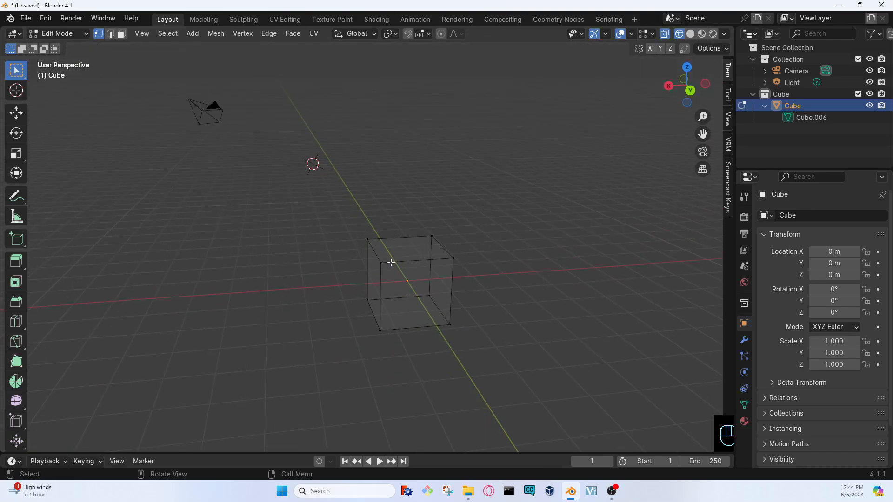
{"action": "left_click", "coordinate": [380, 265]}
{"action": "key", "text": "g"}
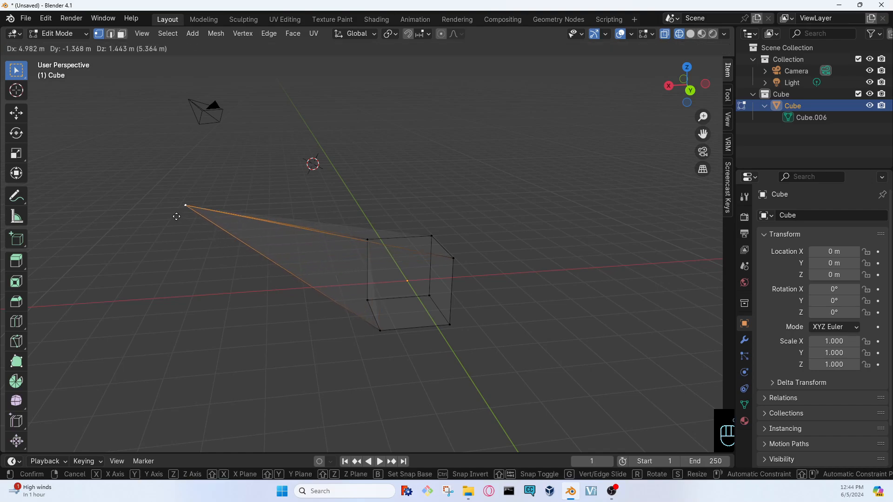
{"action": "middle_click_drag", "start_coordinate": [176, 264], "coordinate": [220, 342]}
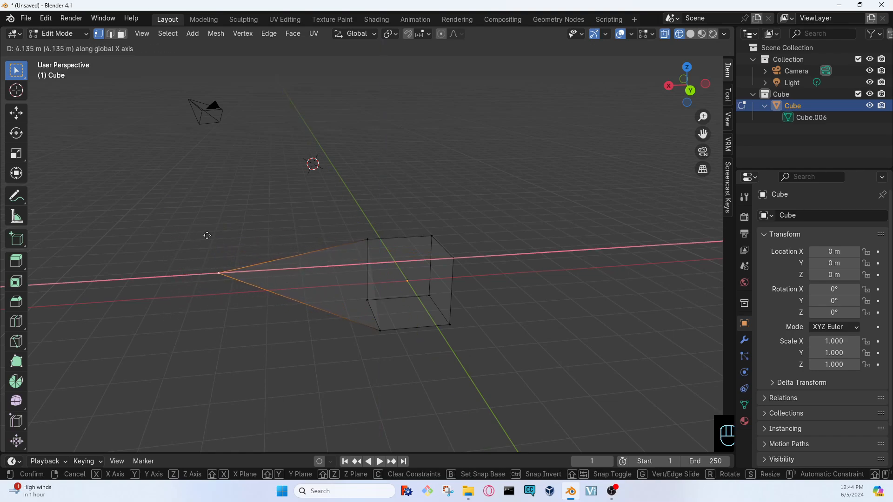
{"action": "left_click", "coordinate": [226, 301]}
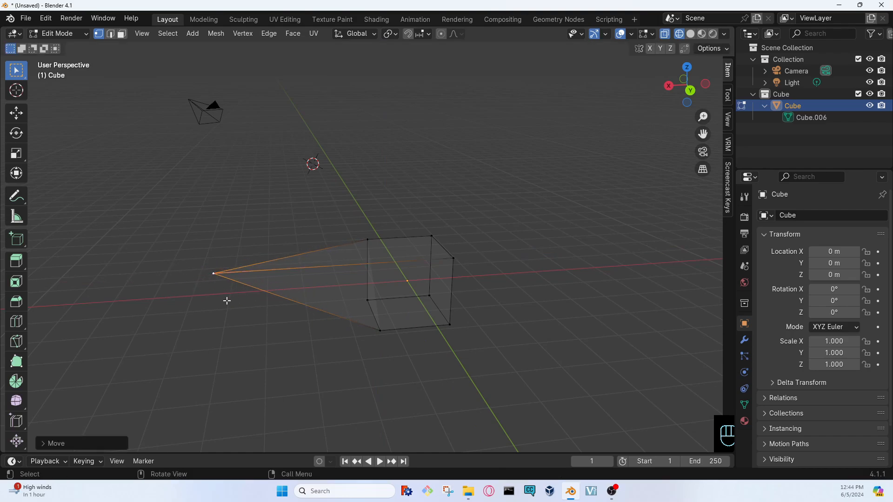
{"action": "middle_click_drag", "start_coordinate": [183, 326], "coordinate": [297, 330]}
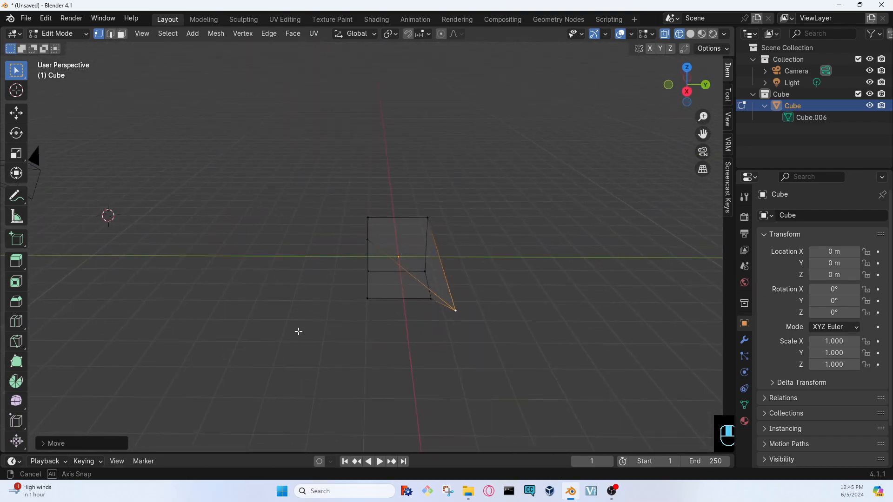
{"action": "key", "text": "ctrl+z"}
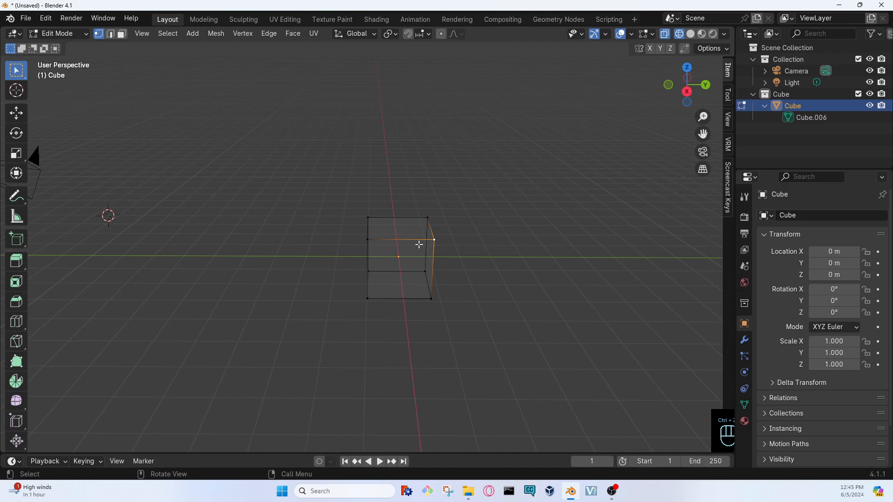
Move the same corner vertex outward without an axis constraint and inspect its new position from several angles.
{"action": "key", "text": "g"}
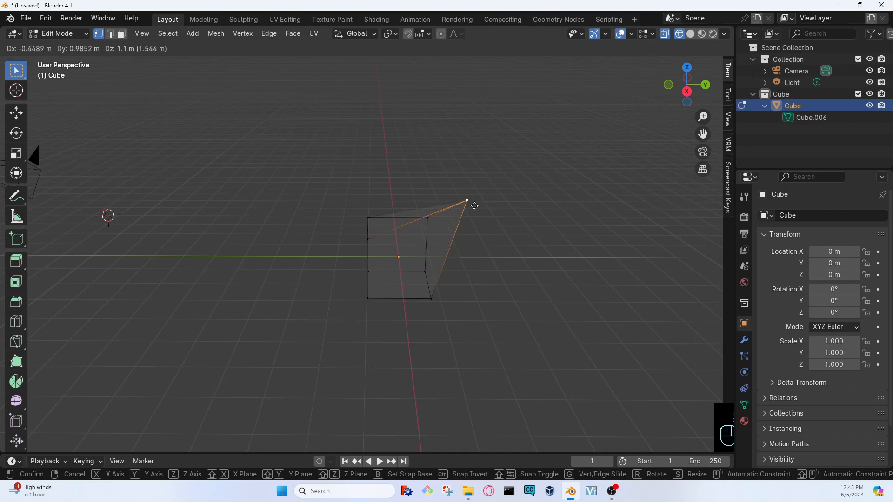
{"action": "left_click", "coordinate": [505, 251]}
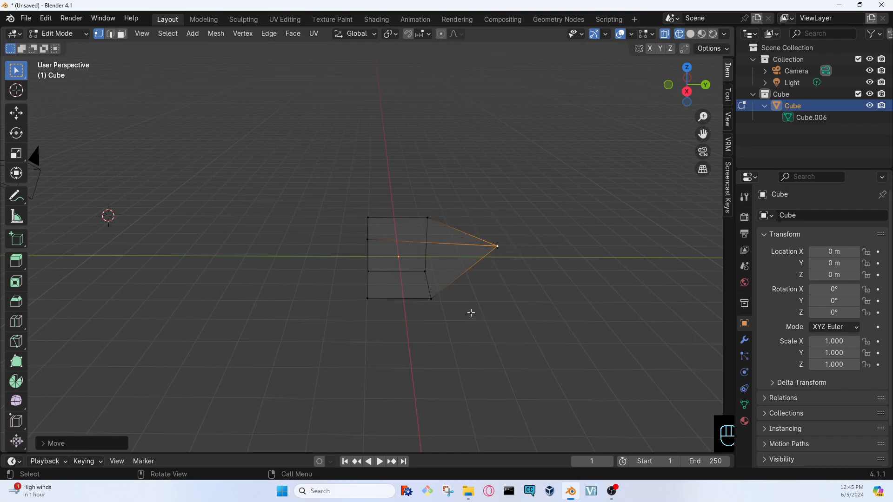
{"action": "middle_click_drag", "start_coordinate": [553, 277], "coordinate": [424, 250]}
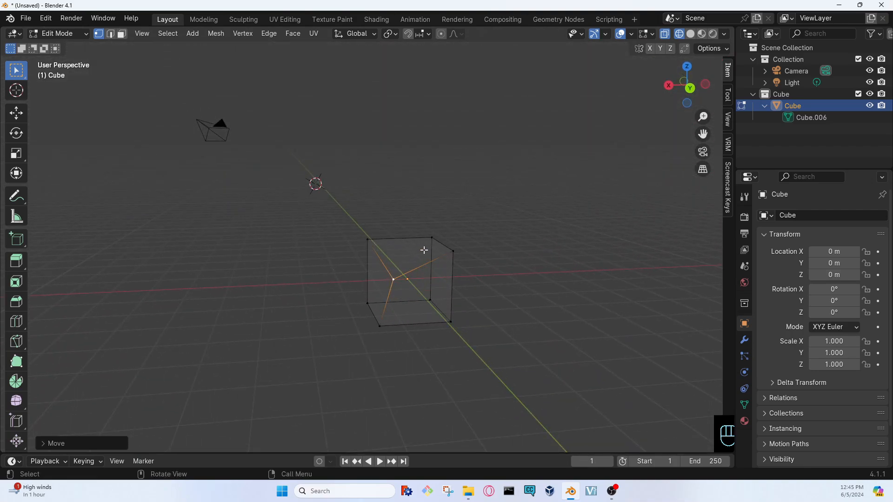
{"action": "middle_click_drag", "start_coordinate": [417, 297], "coordinate": [231, 257]}
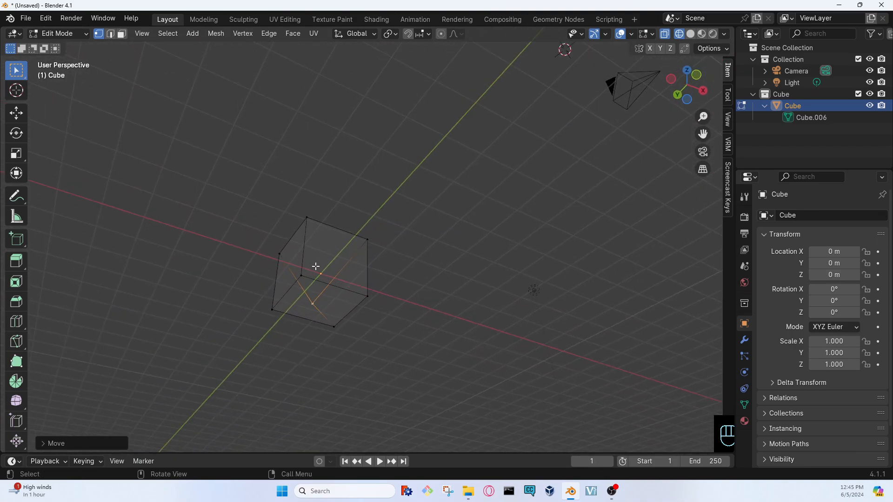
{"action": "middle_click_drag", "start_coordinate": [382, 275], "coordinate": [403, 289]}
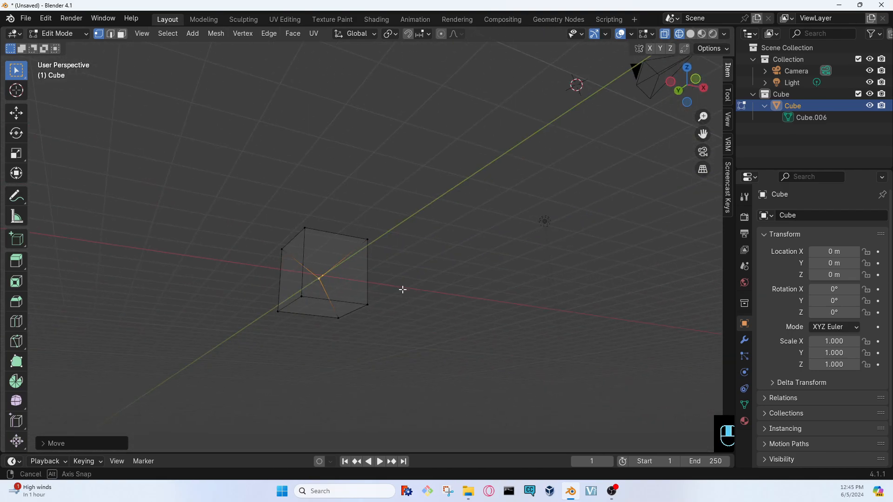
Move a lower corner vertex of the cube outward without an axis constraint, and undo both vertex moves.
{"action": "left_click", "coordinate": [300, 296]}
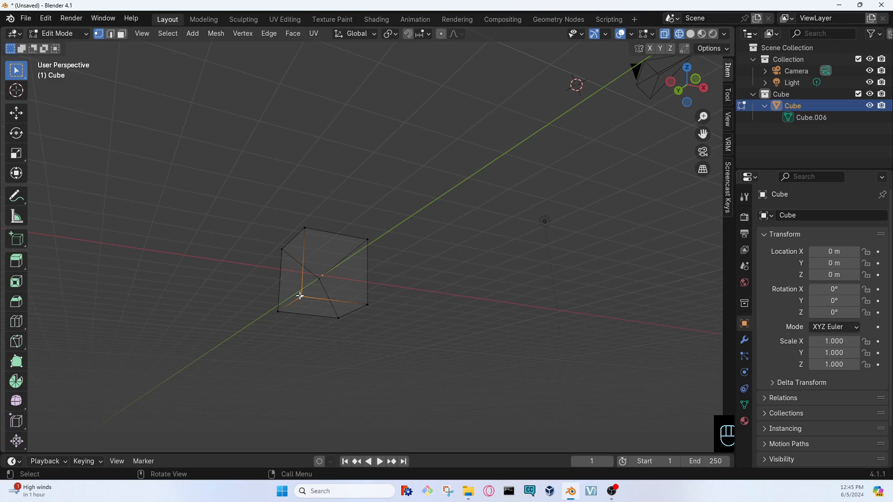
{"action": "left_click_drag", "start_coordinate": [299, 296], "coordinate": [233, 367]}
{"action": "middle_click_drag", "start_coordinate": [233, 366], "coordinate": [526, 303]}
{"action": "middle_click_drag", "start_coordinate": [370, 263], "coordinate": [328, 260]}
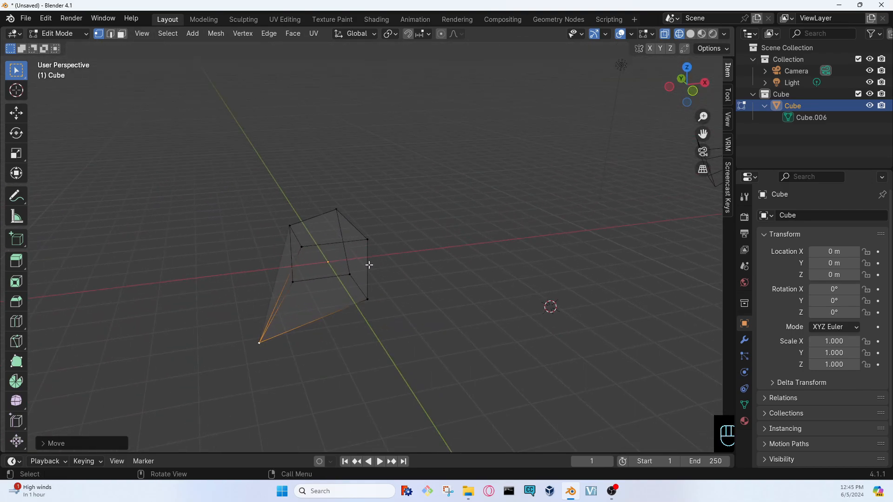
{"action": "middle_click_drag", "start_coordinate": [403, 285], "coordinate": [356, 270]}
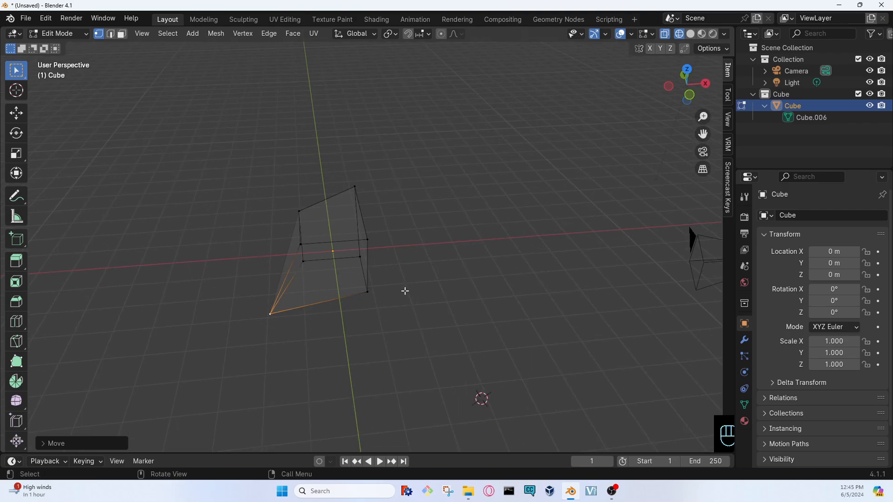
{"action": "key", "text": "ctrl+z"}
{"action": "key", "text": "ctrl+z"}
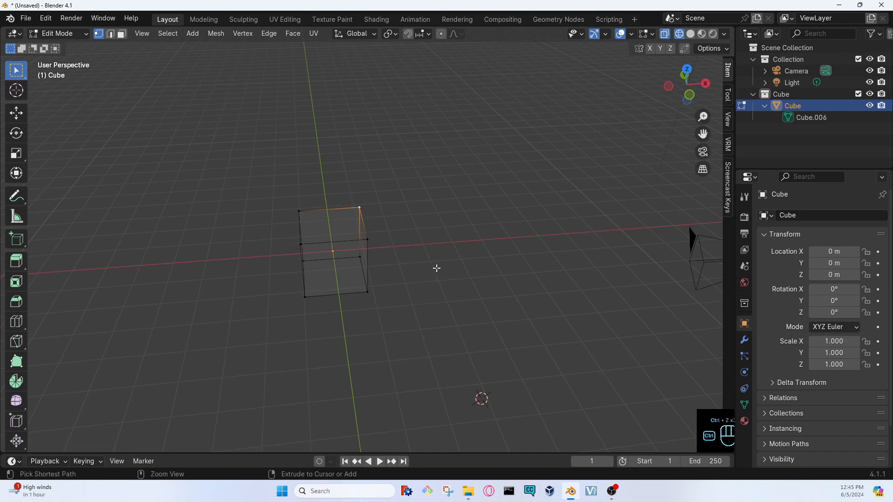
Try to scale the single selected upper corner vertex twice, and inspect the cube from several angles.
{"action": "middle_click_drag", "start_coordinate": [437, 267], "coordinate": [572, 319]}
{"action": "key", "text": "s"}
{"action": "left_click", "coordinate": [305, 252]}
{"action": "key", "text": "s"}
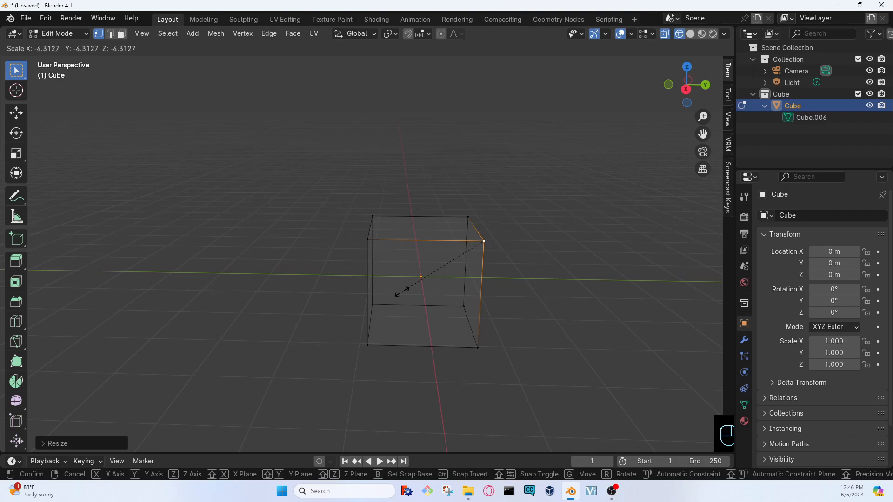
{"action": "left_click", "coordinate": [472, 250]}
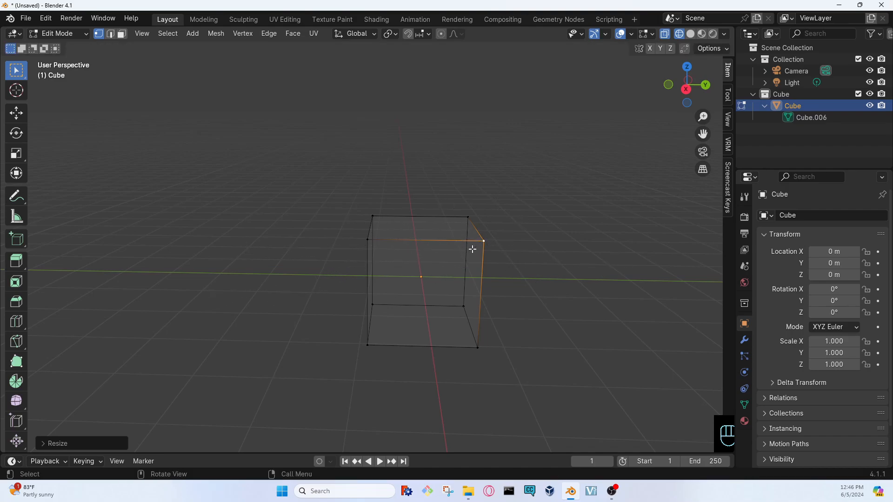
{"action": "middle_click_drag", "start_coordinate": [523, 349], "coordinate": [441, 312]}
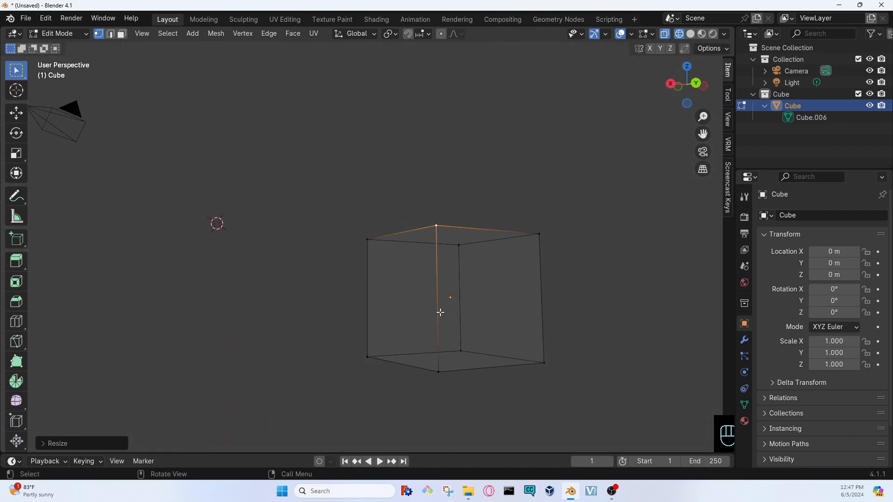
{"action": "middle_click_drag", "start_coordinate": [532, 305], "coordinate": [529, 332]}
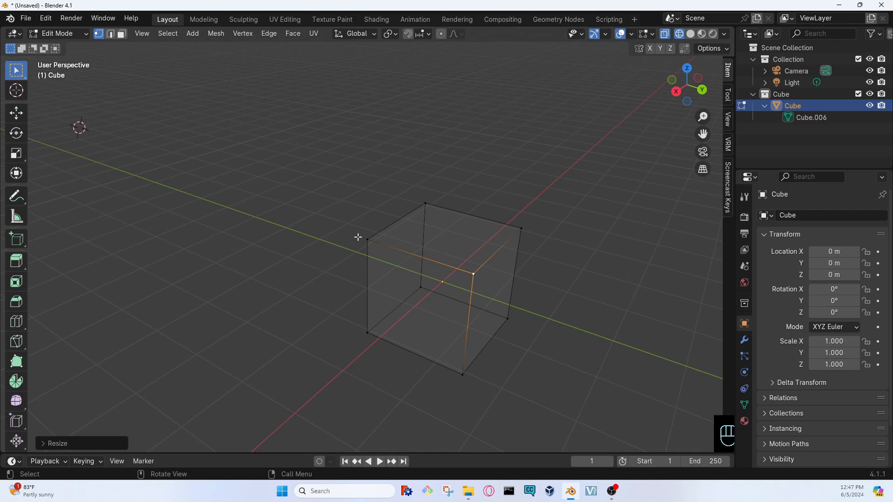
Move the selected corner vertex freely and then along the global Y axis, and inspect the shape in solid shading.
{"action": "key", "text": "g"}
{"action": "left_click", "coordinate": [525, 290]}
{"action": "key", "text": "g"}
{"action": "key", "text": "z"}
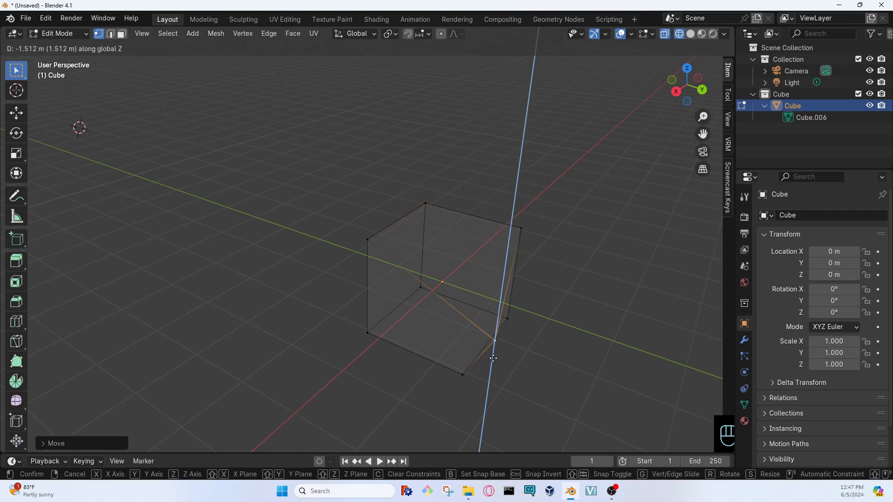
{"action": "key", "text": "y"}
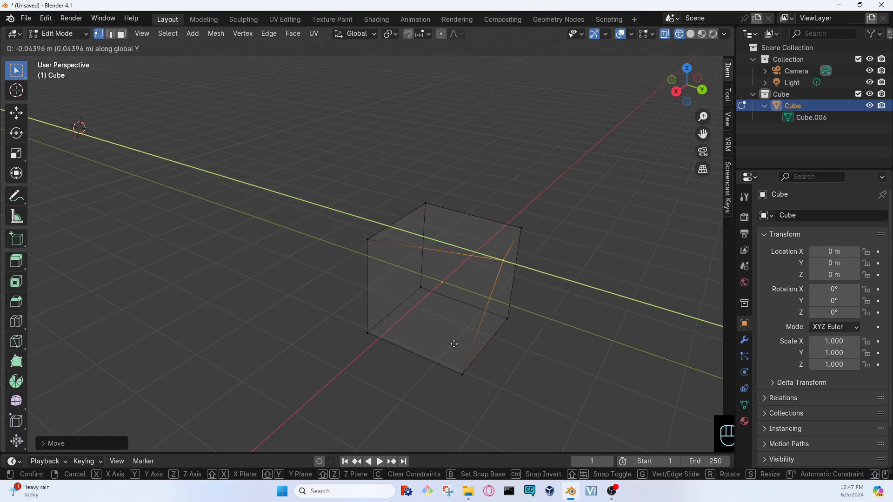
{"action": "left_click", "coordinate": [243, 278]}
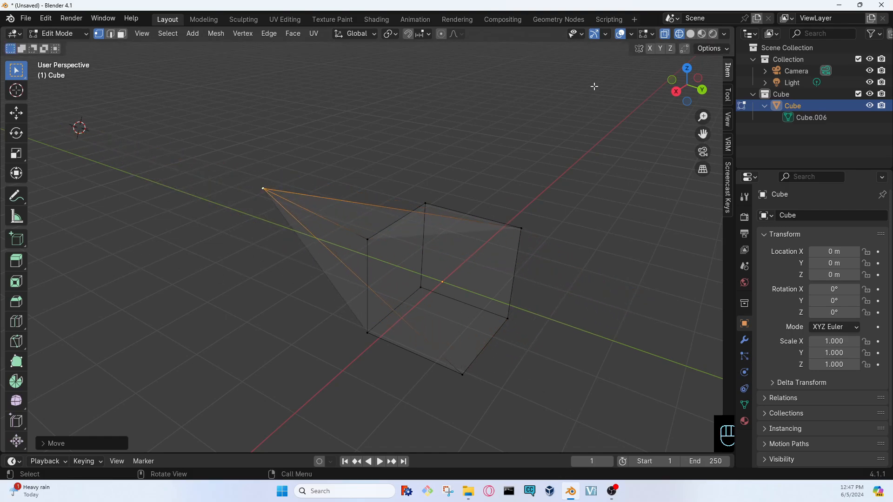
{"action": "left_click", "coordinate": [690, 33]}
{"action": "mouse_move", "coordinate": [424, 313]}
{"action": "middle_mouse_down"}
{"action": "mouse_move", "coordinate": [522, 339]}
{"action": "mouse_move", "coordinate": [371, 266]}
{"action": "mouse_move", "coordinate": [473, 295]}
{"action": "mouse_move", "coordinate": [56, 160]}
{"action": "mouse_move", "coordinate": [545, 304]}
{"action": "mouse_move", "coordinate": [486, 314]}
{"action": "middle_mouse_up"}
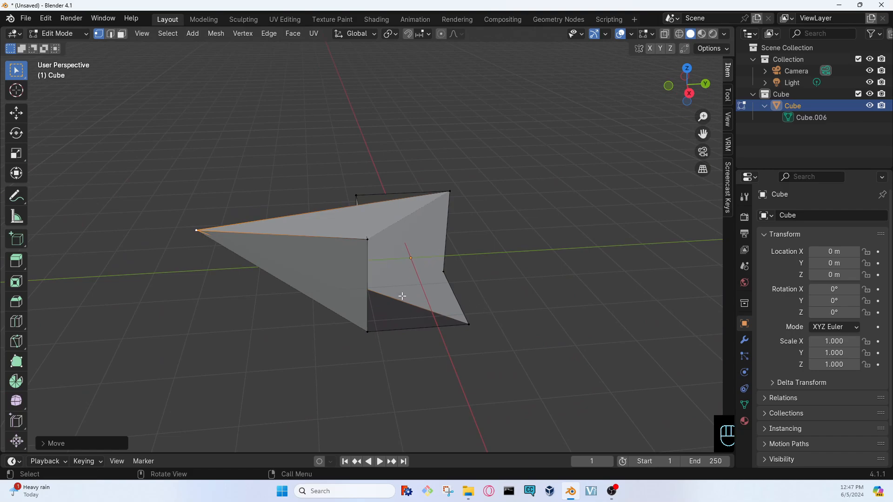
Undo both vertex moves and switch the viewport back to wireframe shading.
{"action": "key", "text": "ctrl+z"}
{"action": "key", "text": "ctrl+z"}
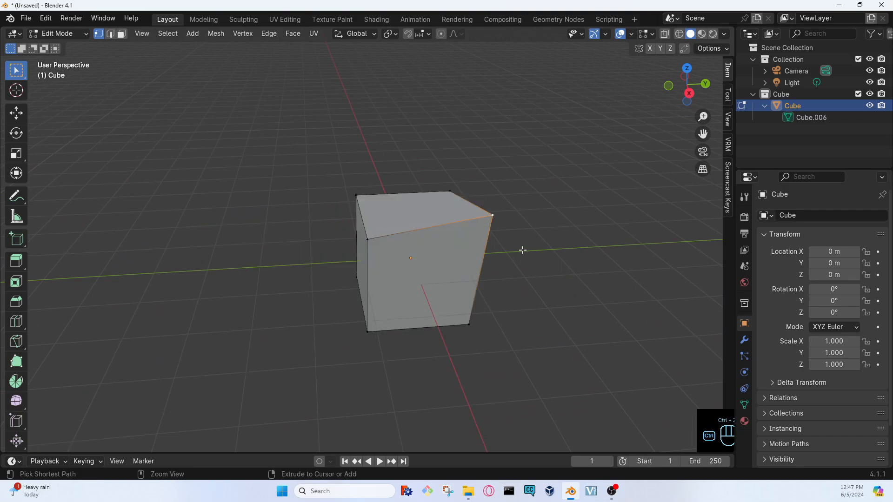
{"action": "left_click", "coordinate": [679, 34]}
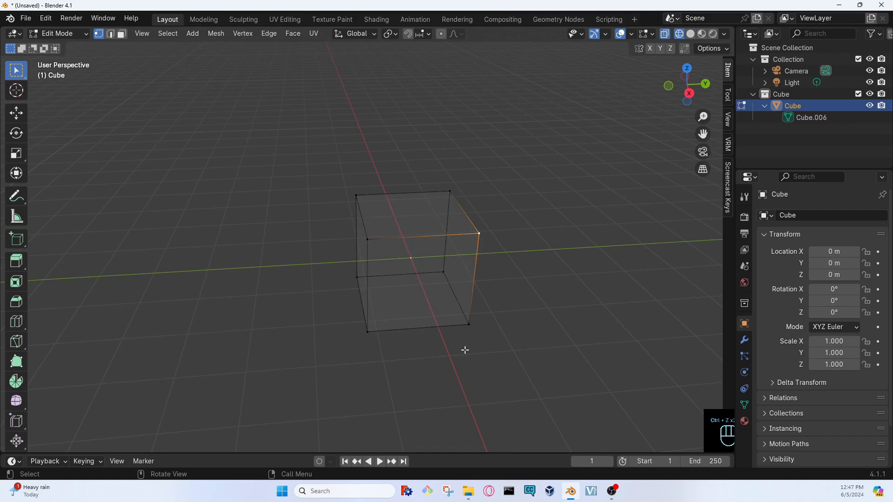
Try moving the upper corner vertex along the global Y axis and along the local Z axis, and cancel the move.
{"action": "key", "text": "g"}
{"action": "key", "text": "y"}
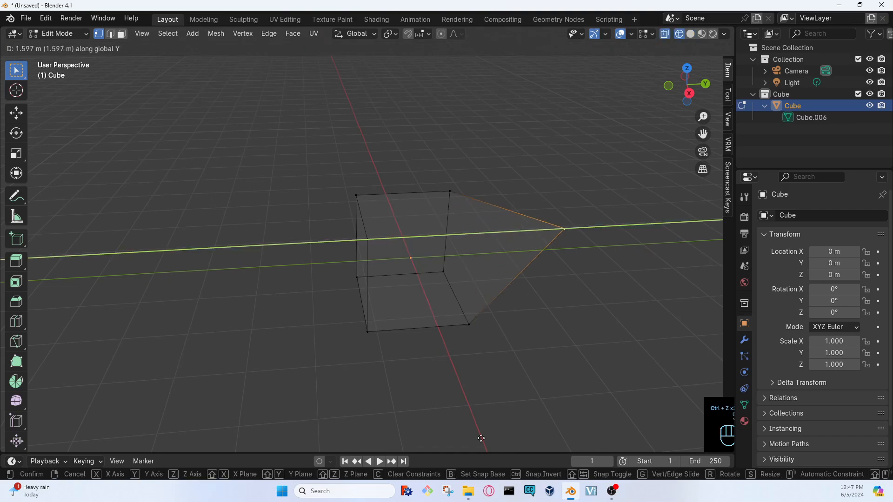
{"action": "key", "text": "z"}
{"action": "key", "text": "z"}
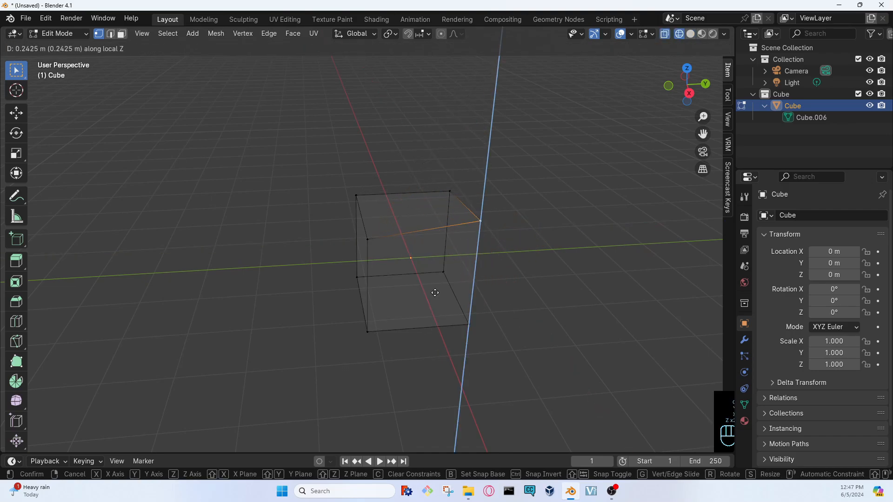
{"action": "key", "text": "Escape"}
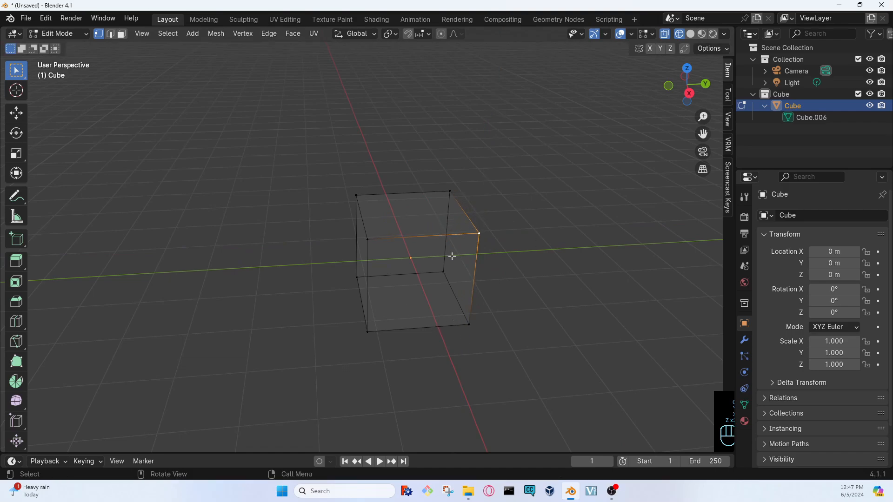
Add the diagonally opposite lower corner vertex to the selection, and try moving both vertices together.
{"action": "key", "text": "shift"}
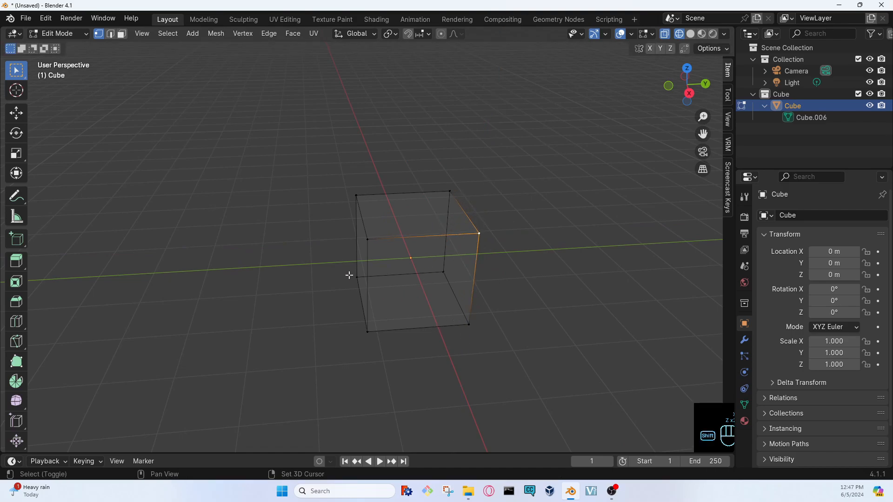
{"action": "left_click", "coordinate": [356, 278], "text": "shift"}
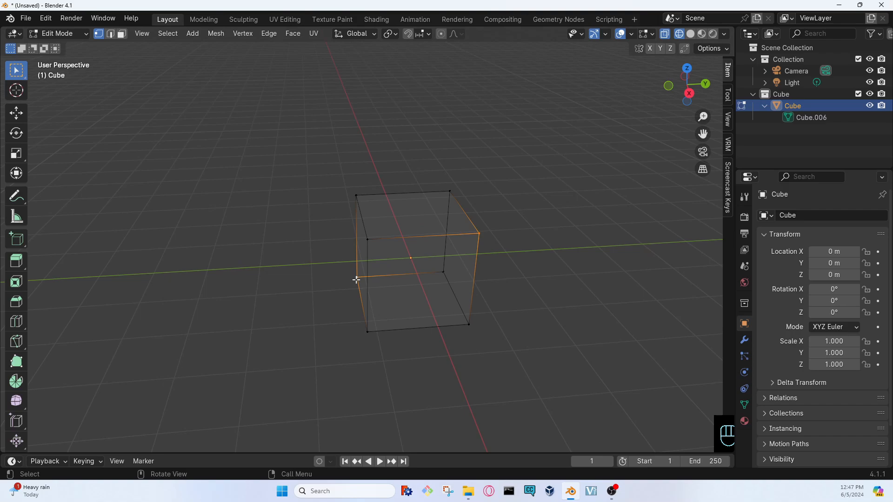
{"action": "key", "text": "g"}
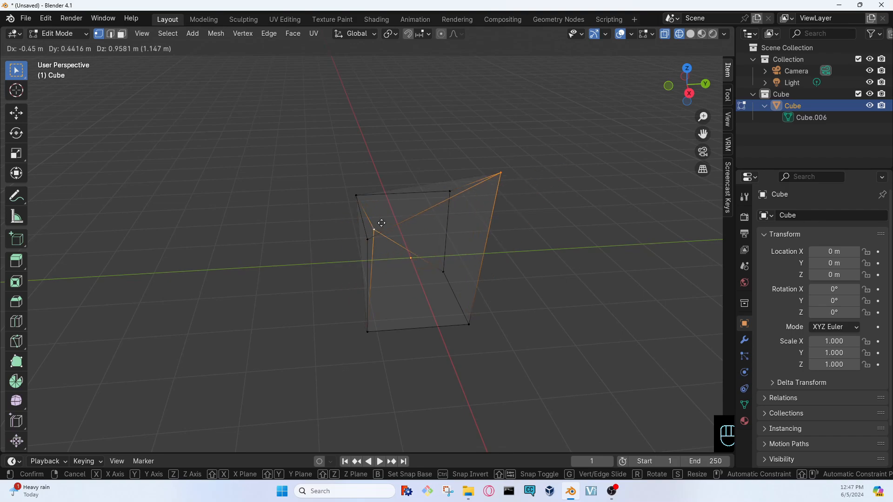
{"action": "left_click", "coordinate": [395, 310]}
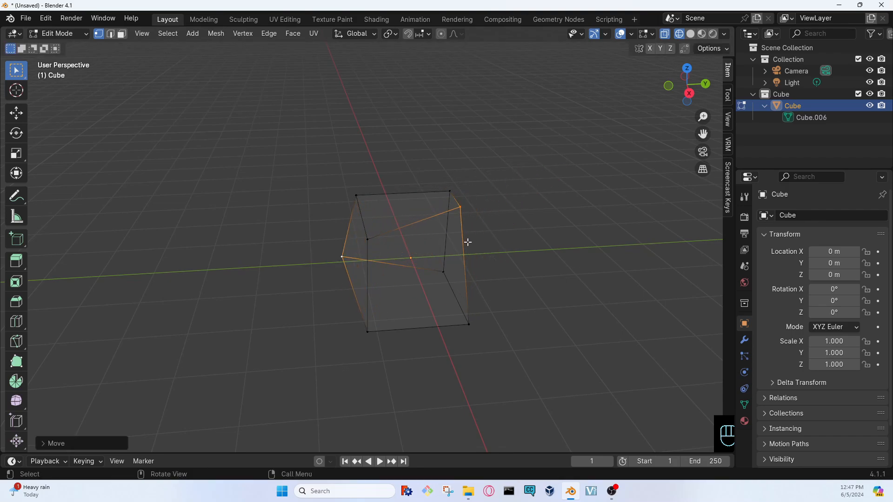
{"action": "key", "text": "ctrl+z"}
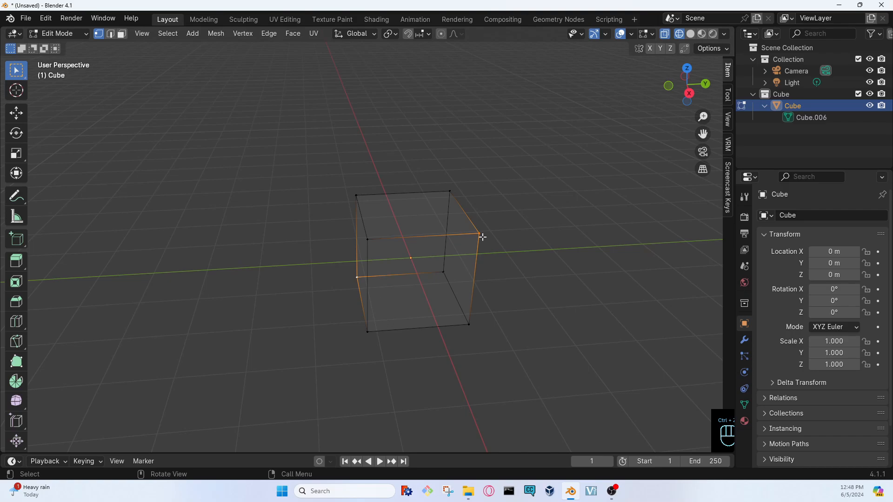
{"action": "key", "text": "g"}
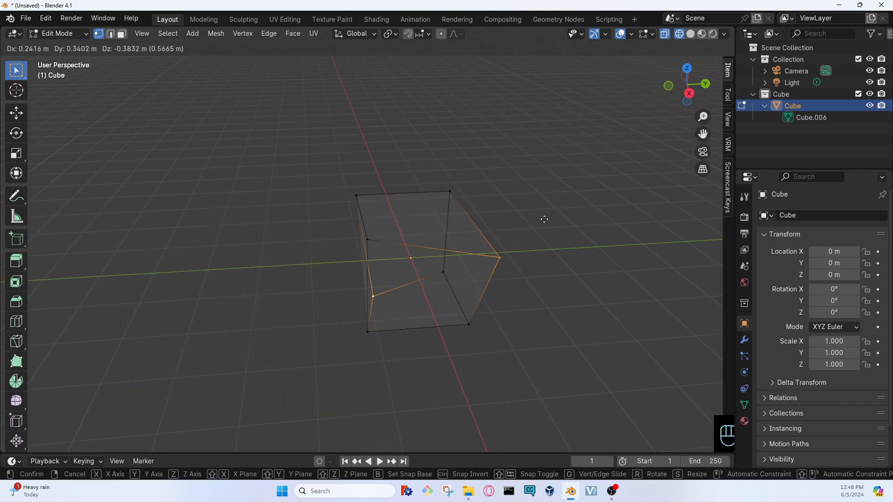
{"action": "right_click", "coordinate": [532, 185]}
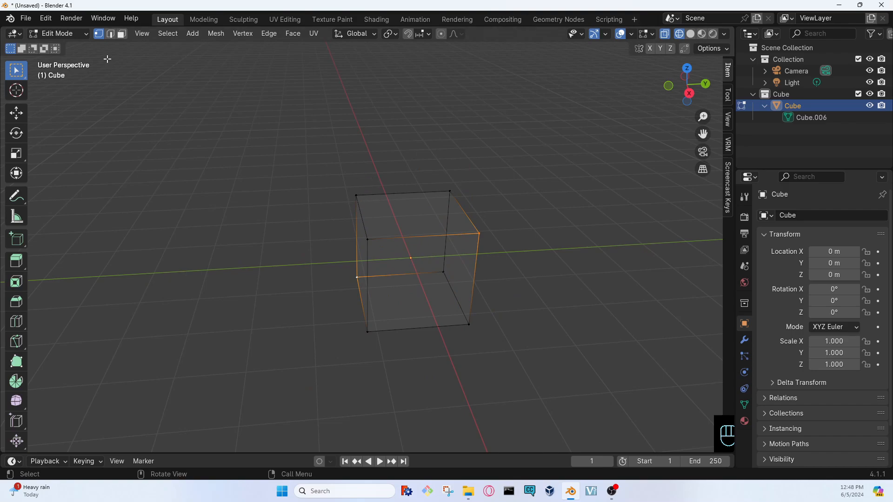
Switch to edge selection, select one upper edge of the cube, and try moving it along the Z and Y axes.
{"action": "left_click", "coordinate": [110, 34]}
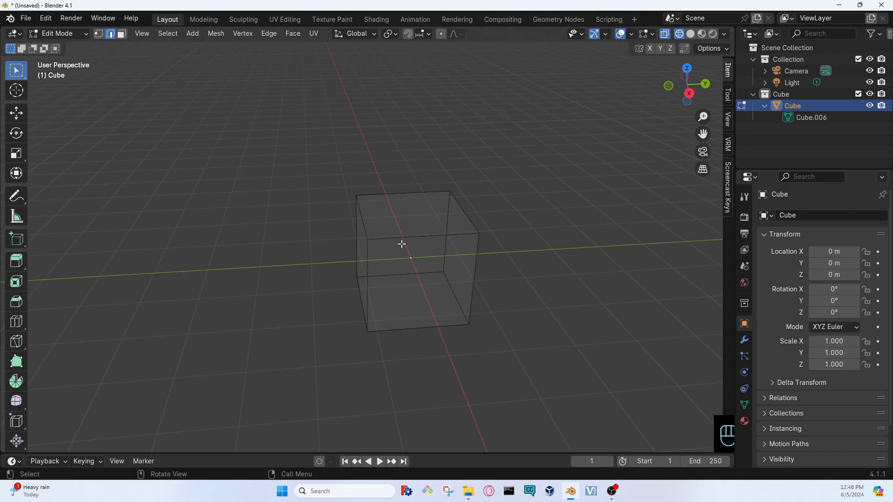
{"action": "middle_click_drag", "start_coordinate": [487, 220], "coordinate": [612, 230]}
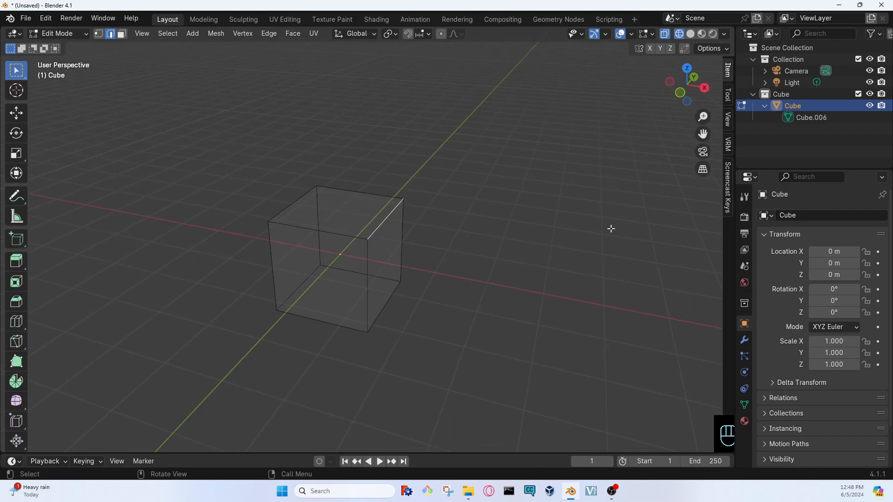
{"action": "key", "text": "g"}
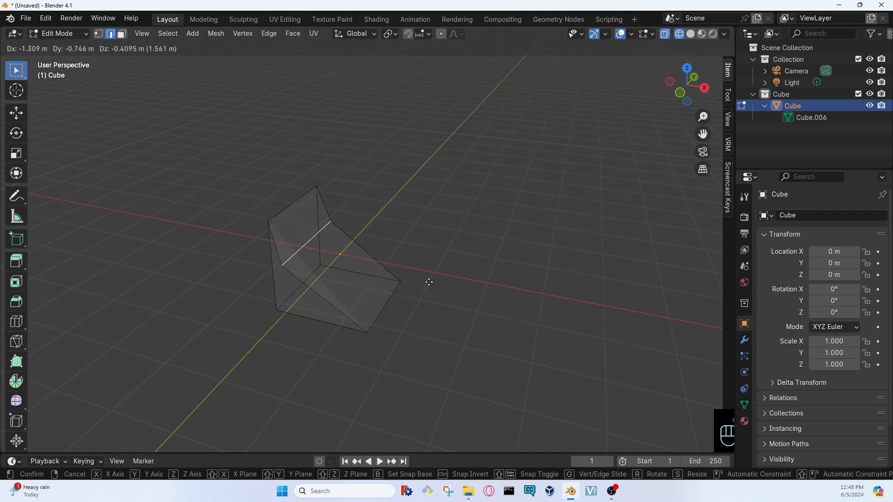
{"action": "key", "text": "z"}
{"action": "key", "text": "y"}
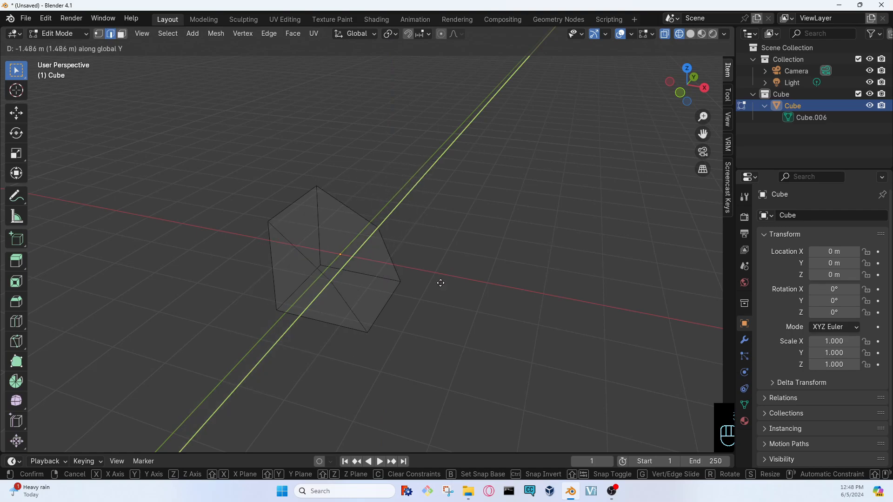
Rotate the selected upper edge about the global X axis, inspect it in solid shading, and undo the rotation.
{"action": "key", "text": "x"}
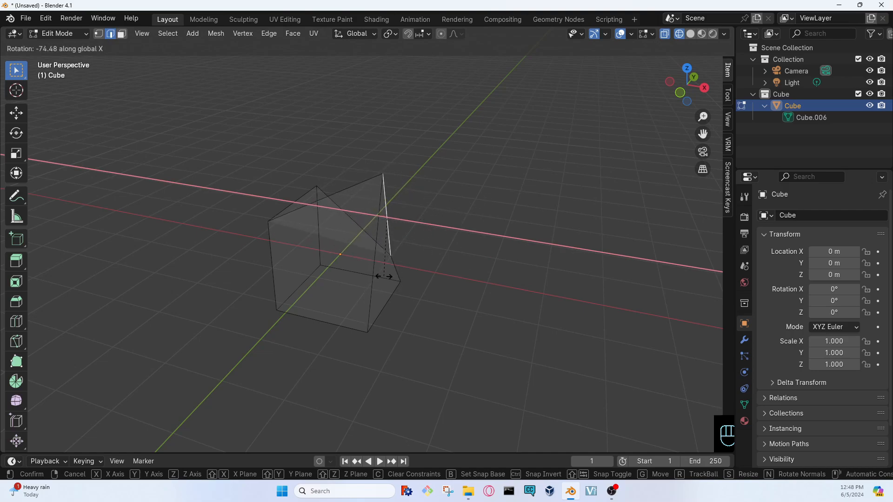
{"action": "left_click", "coordinate": [317, 259]}
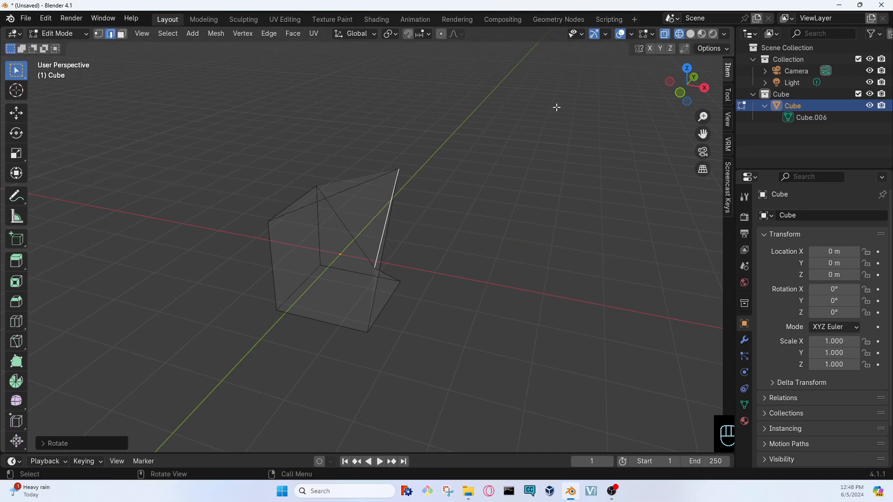
{"action": "left_click", "coordinate": [690, 33]}
{"action": "mouse_move", "coordinate": [432, 305]}
{"action": "middle_mouse_down"}
{"action": "mouse_move", "coordinate": [269, 319]}
{"action": "mouse_move", "coordinate": [252, 257]}
{"action": "mouse_move", "coordinate": [507, 259]}
{"action": "mouse_move", "coordinate": [293, 309]}
{"action": "mouse_move", "coordinate": [393, 295]}
{"action": "mouse_move", "coordinate": [329, 324]}
{"action": "middle_mouse_up"}
{"action": "key", "text": "ctrl+z"}
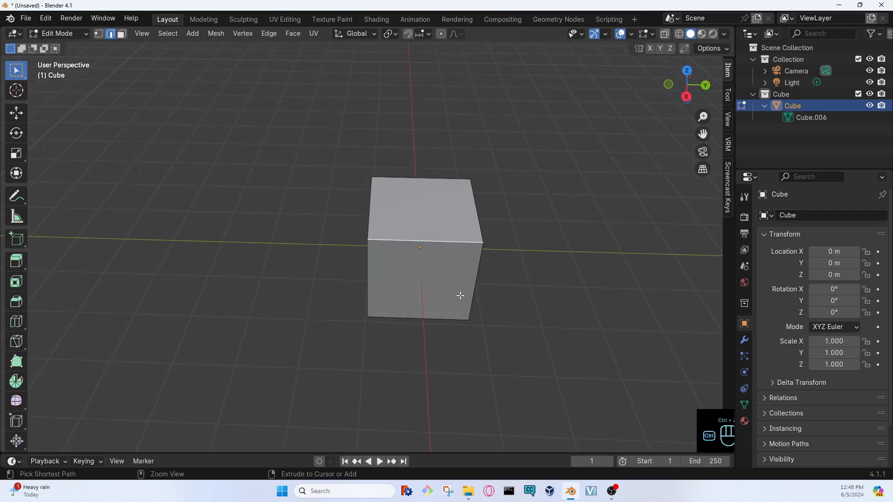
Try scaling the selected upper edge freely, and along the global Z, X and Y axes, and cancel the scaling.
{"action": "middle_click_drag", "start_coordinate": [418, 333], "coordinate": [489, 278]}
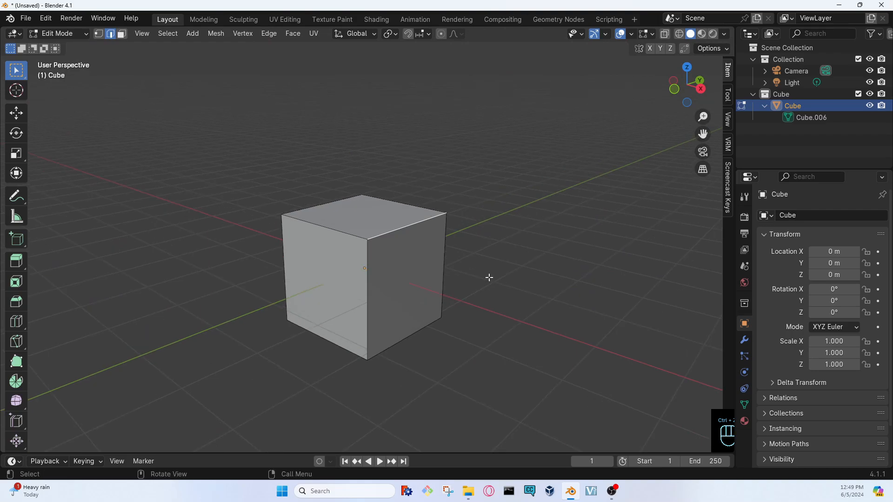
{"action": "scroll", "coordinate": [501, 257], "scroll_direction": "down", "scroll_amount": 2}
{"action": "middle_click_drag", "start_coordinate": [459, 239], "coordinate": [424, 282]}
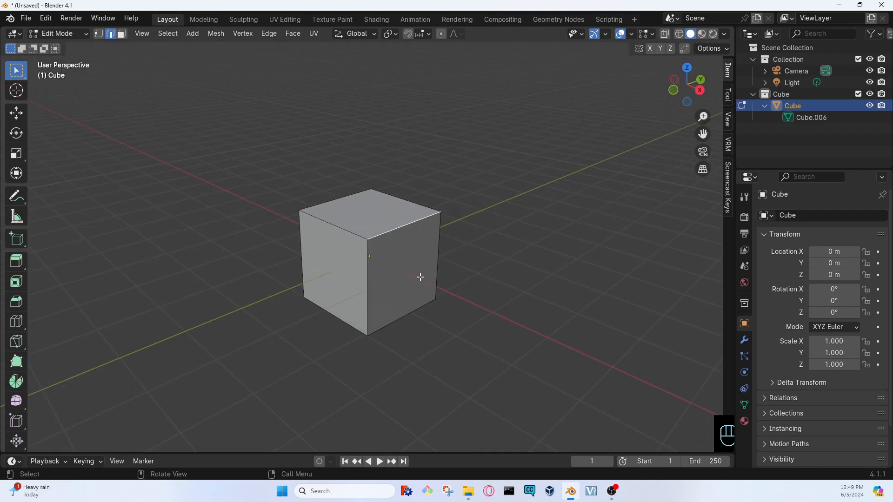
{"action": "key", "text": "s"}
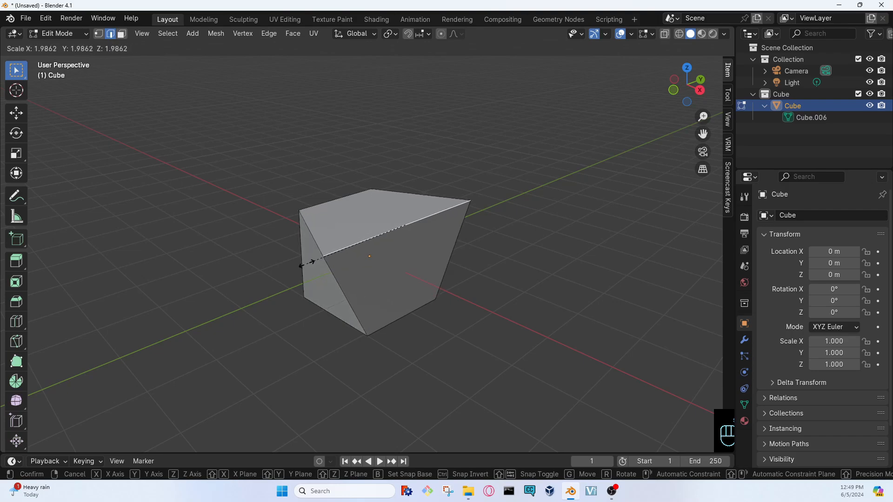
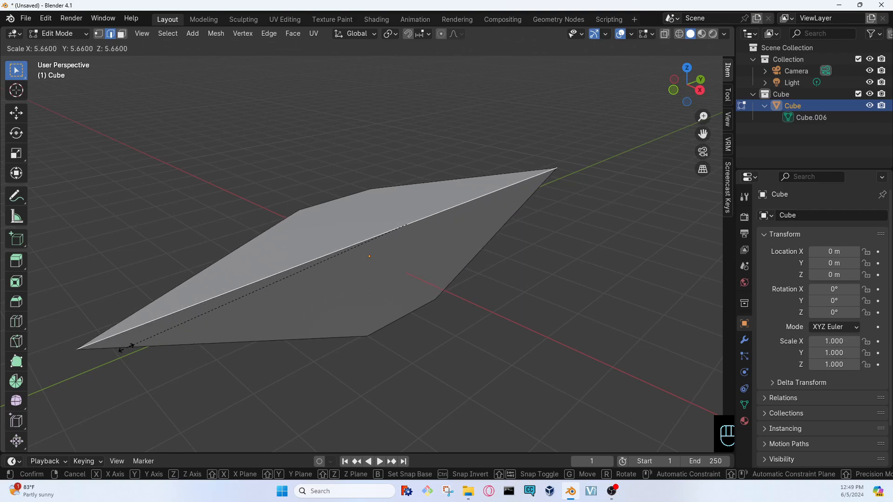
{"action": "key", "text": "z"}
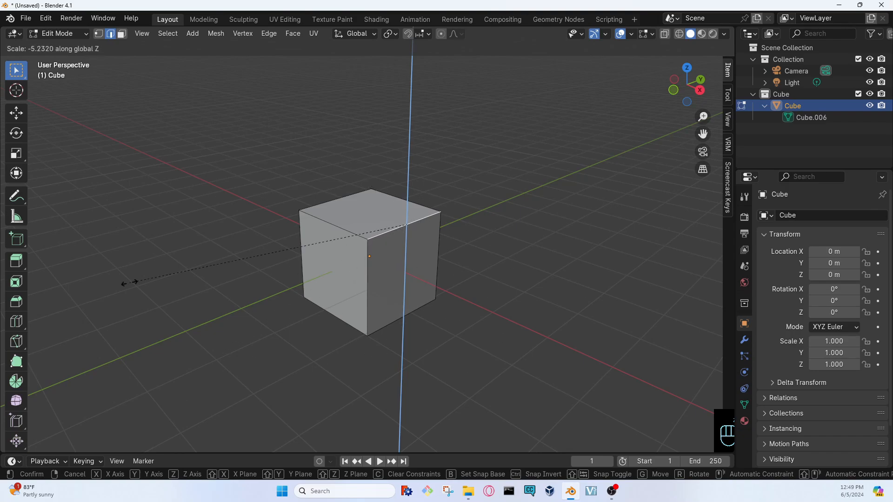
{"action": "key", "text": "x"}
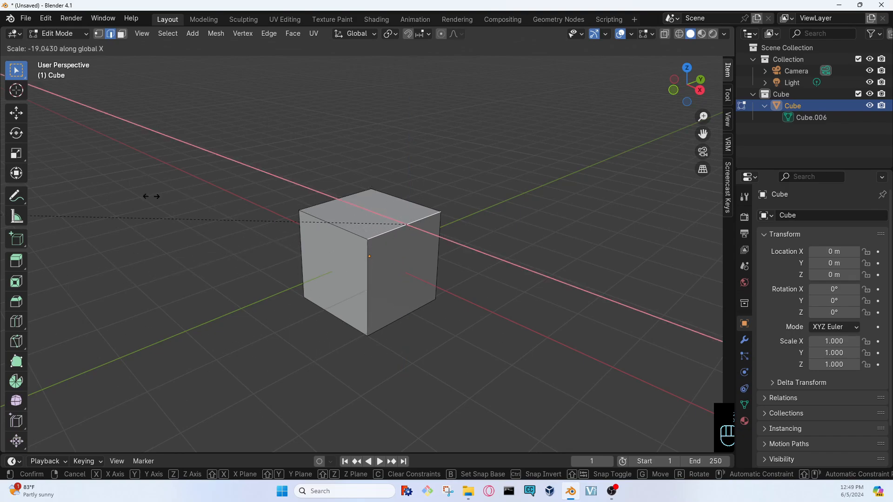
{"action": "key", "text": "y"}
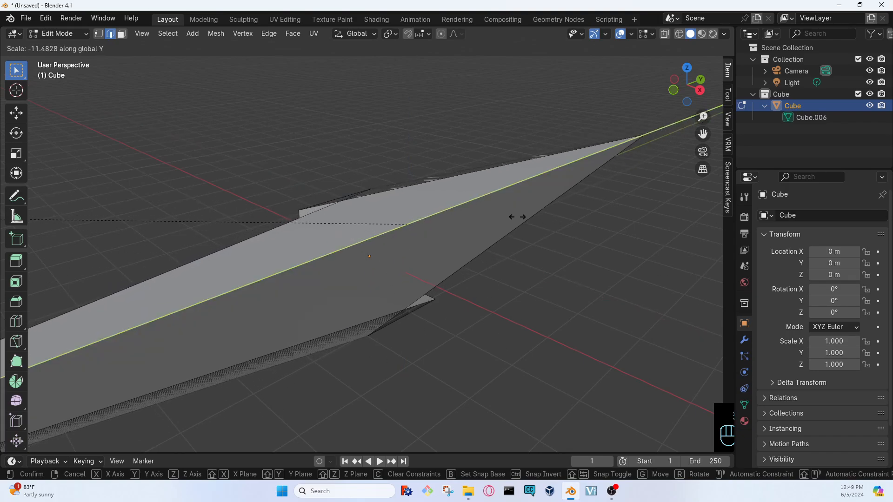
{"action": "key", "text": "Escape"}
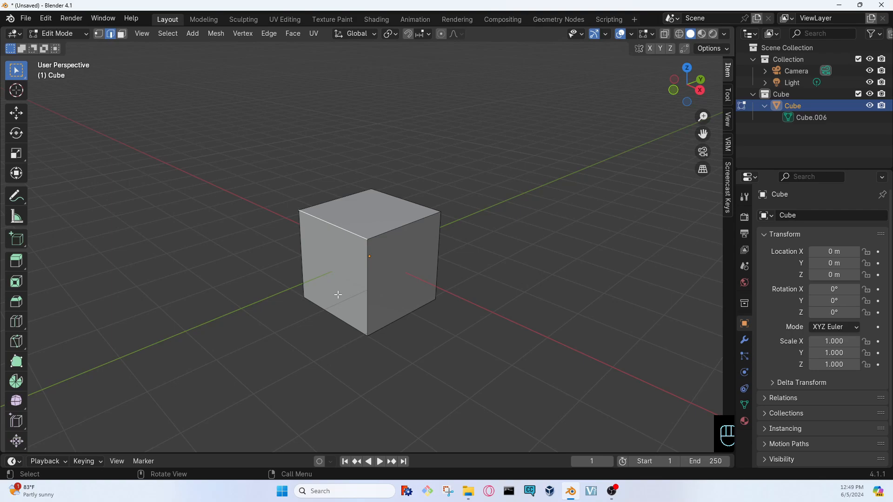
Select the adjacent upper edge, try scaling it along the global Z, Y and X axes, and undo the scaling.
{"action": "middle_click_drag", "start_coordinate": [313, 290], "coordinate": [360, 308]}
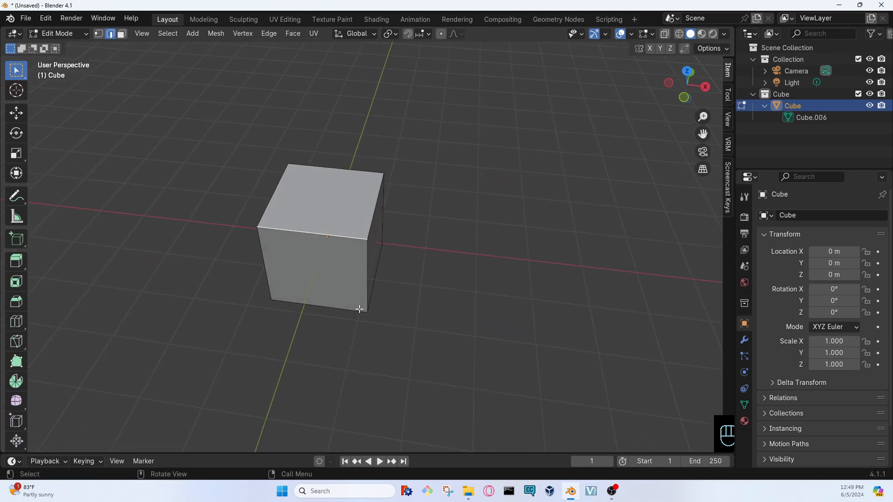
{"action": "key", "text": "s"}
{"action": "key", "text": "z"}
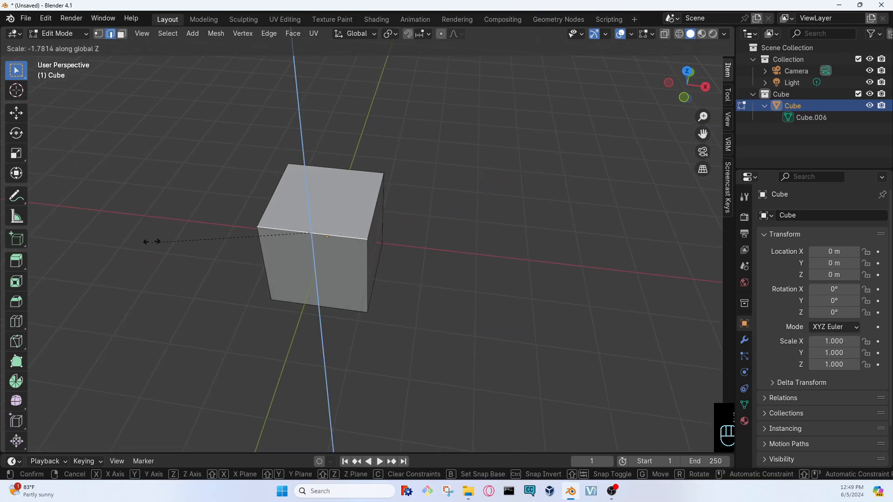
{"action": "key", "text": "y"}
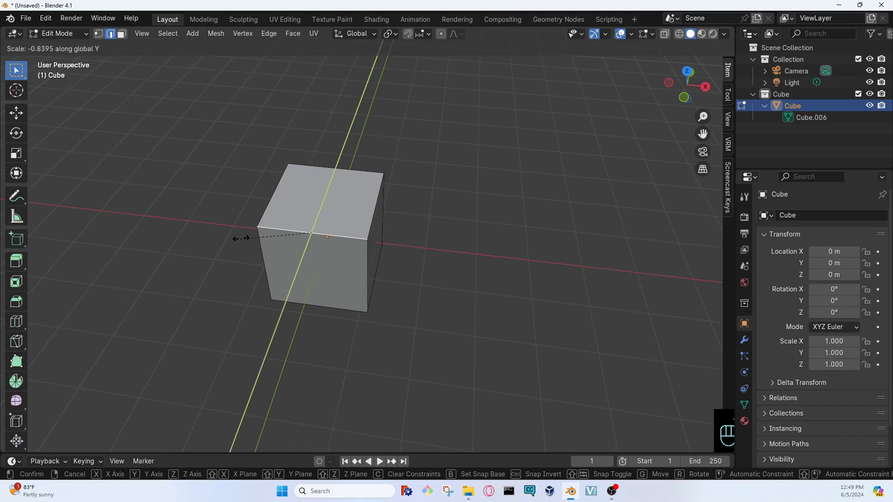
{"action": "key", "text": "x"}
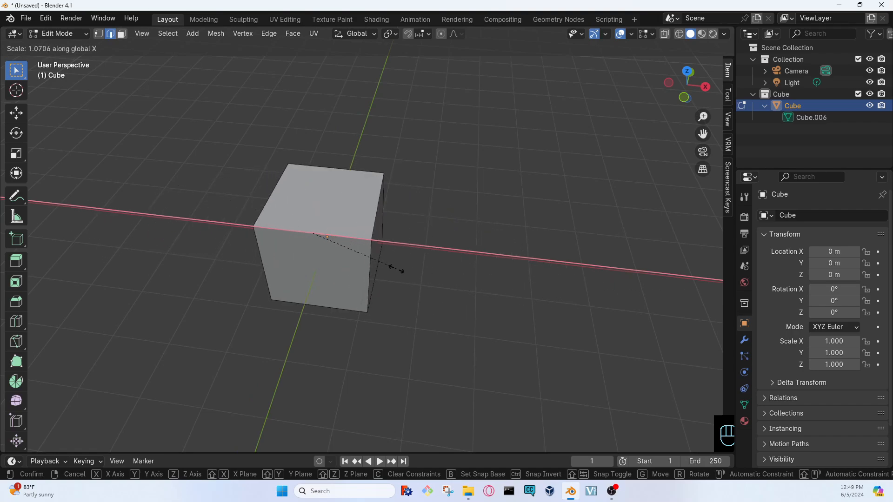
{"action": "left_click", "coordinate": [341, 247]}
{"action": "key", "text": "ctrl+z"}
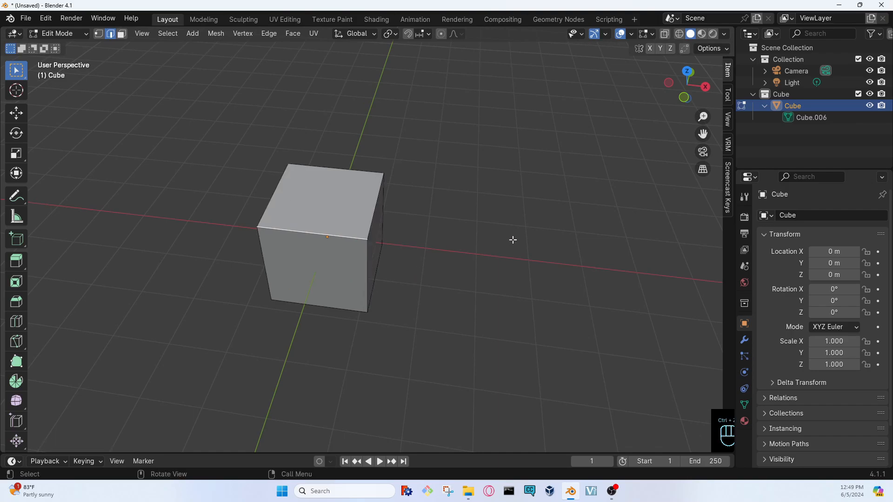
Set the cube's X rotation to 45°.
{"action": "scroll", "coordinate": [341, 255], "scroll_direction": "down", "scroll_amount": 4}
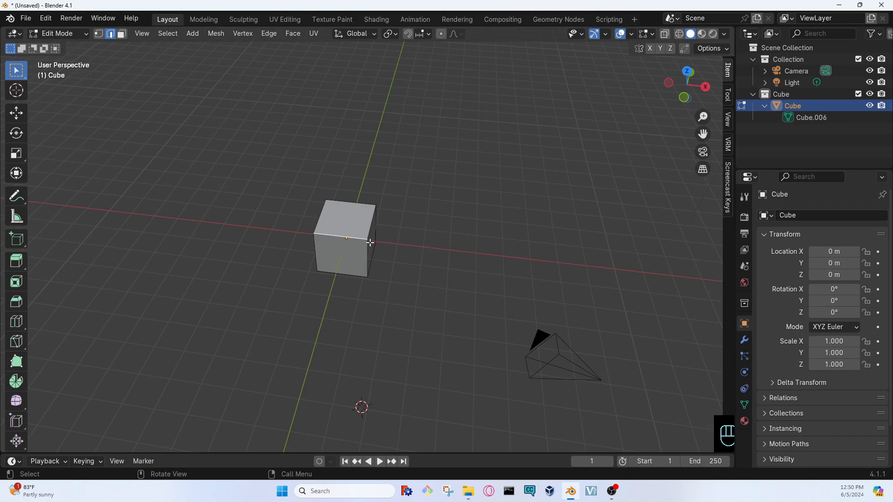
{"action": "left_click", "coordinate": [843, 290]}
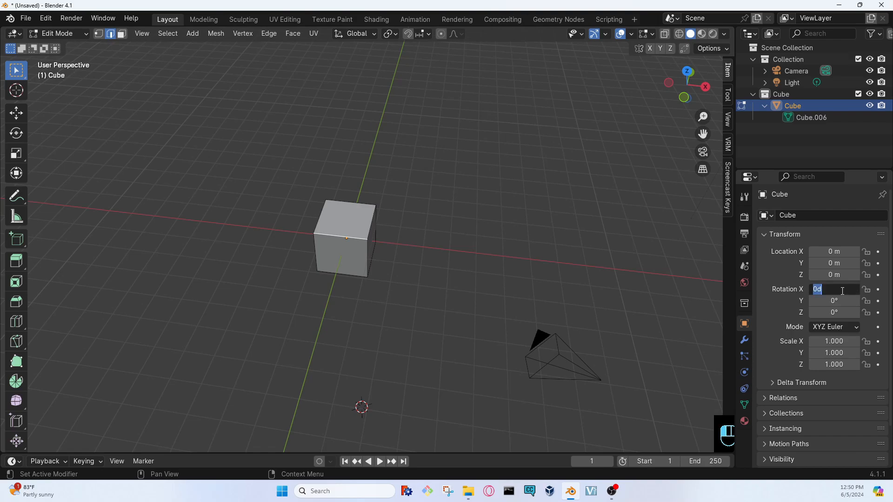
{"action": "type", "text": "45"}
{"action": "key", "text": "Return"}
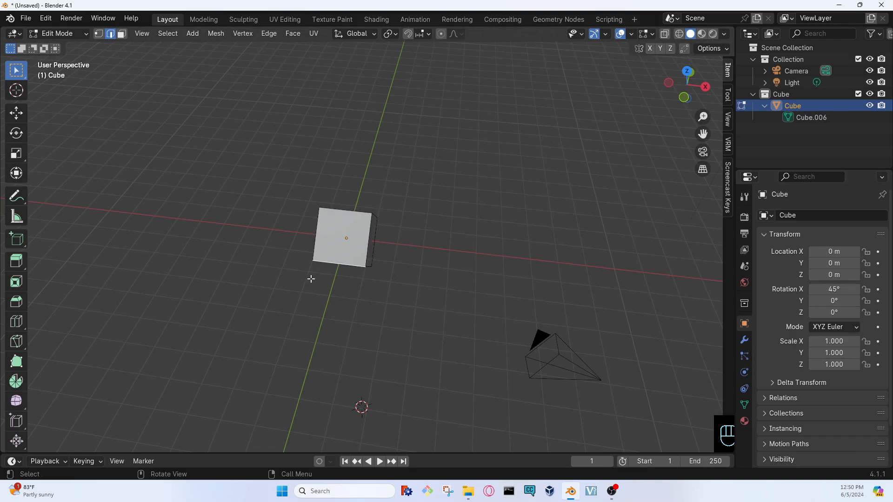
Select a slanted upper edge on the tilted cube's +X side, try scaling it along the global Z axis, and cancel.
{"action": "middle_click_drag", "start_coordinate": [414, 255], "coordinate": [376, 229]}
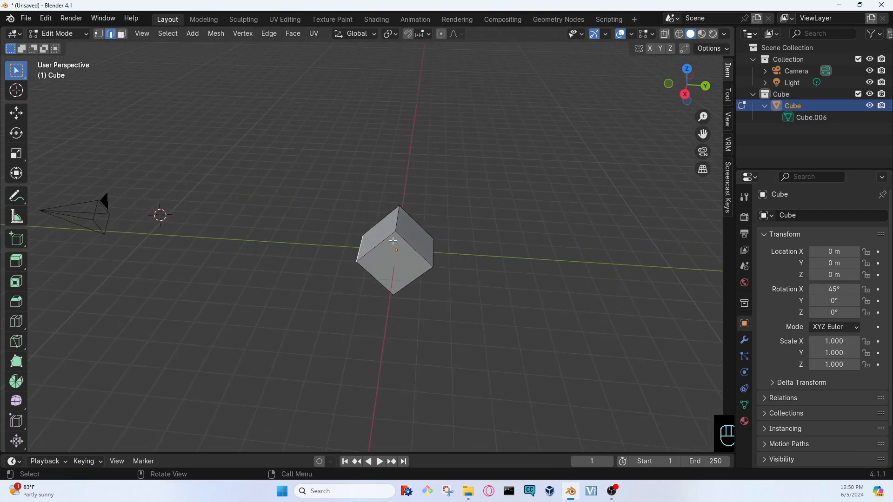
{"action": "left_click", "coordinate": [392, 239]}
{"action": "key", "text": "s"}
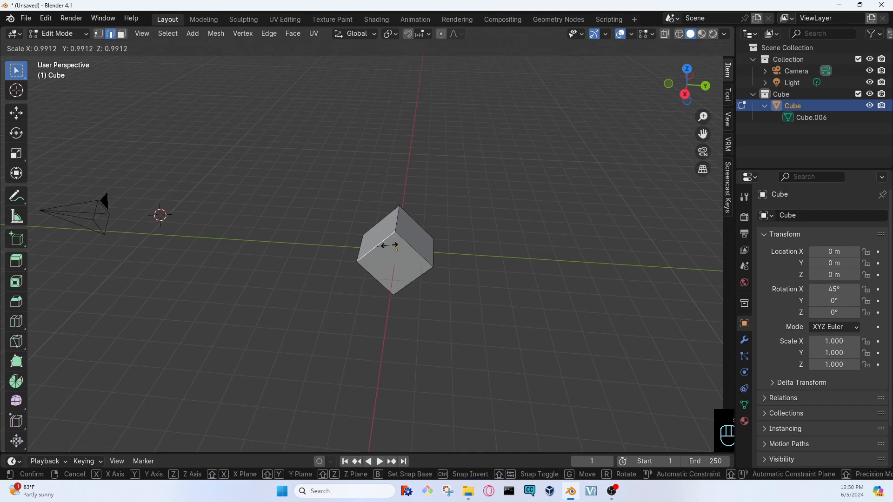
{"action": "key", "text": "z"}
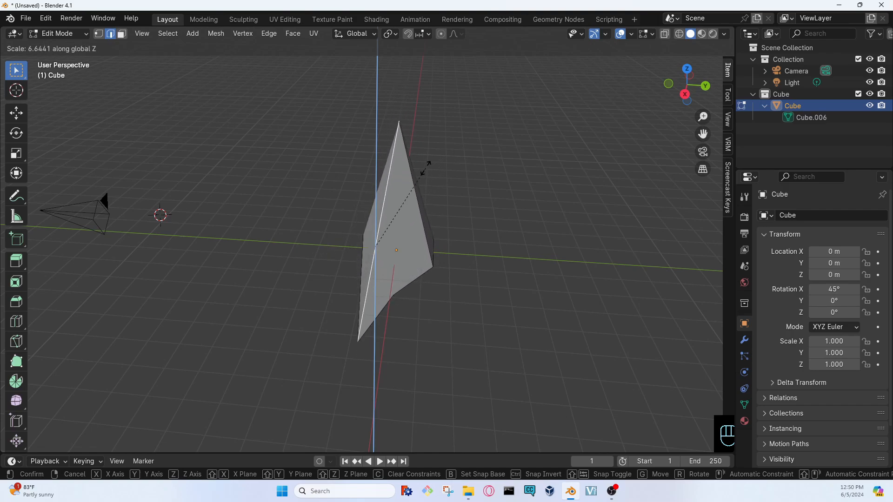
{"action": "right_click", "coordinate": [374, 225]}
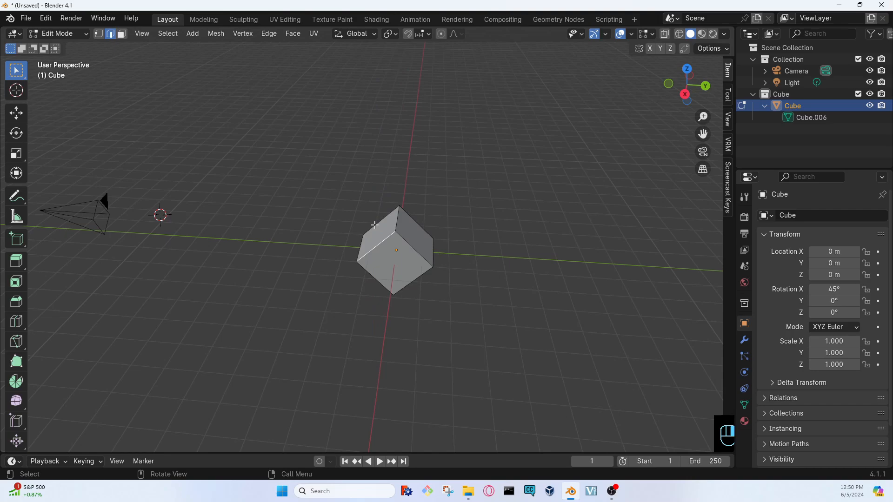
Try scaling the selected slanted edge along the global Y axis, and cancel the scaling.
{"action": "key", "text": "y"}
{"action": "key", "text": "s"}
{"action": "key", "text": "y"}
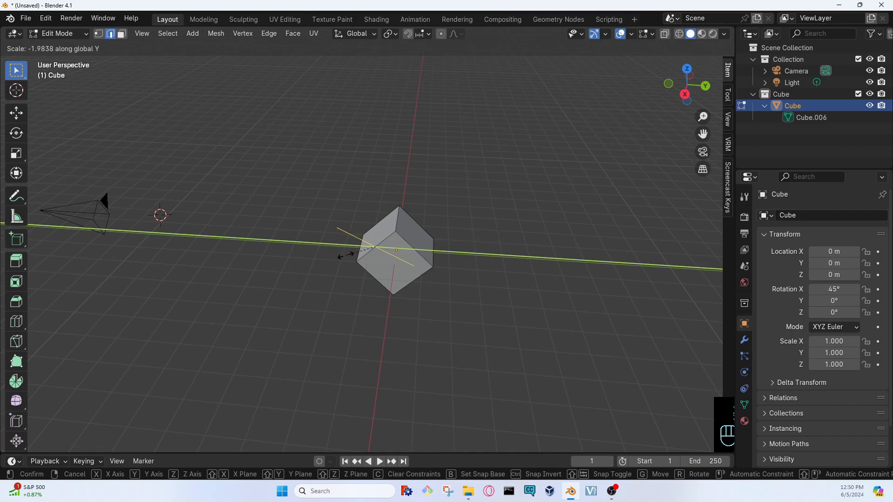
{"action": "right_click", "coordinate": [385, 254]}
{"action": "key", "text": "x"}
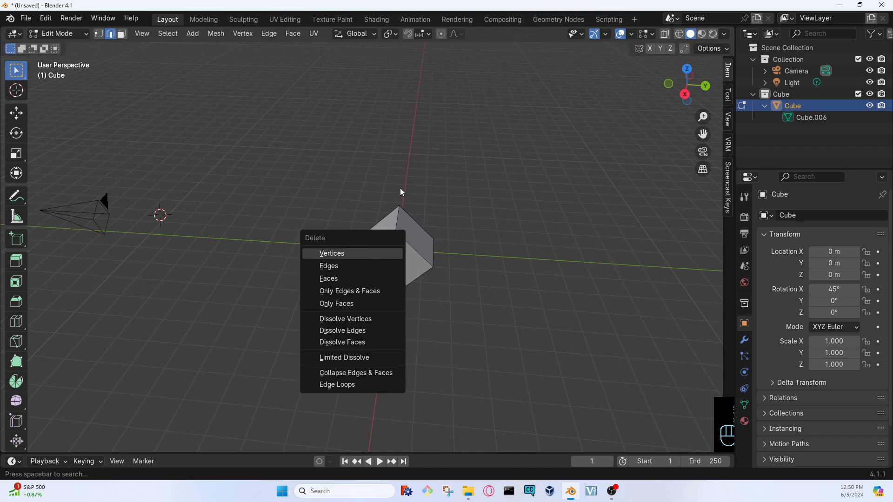
{"action": "key", "text": "Escape"}
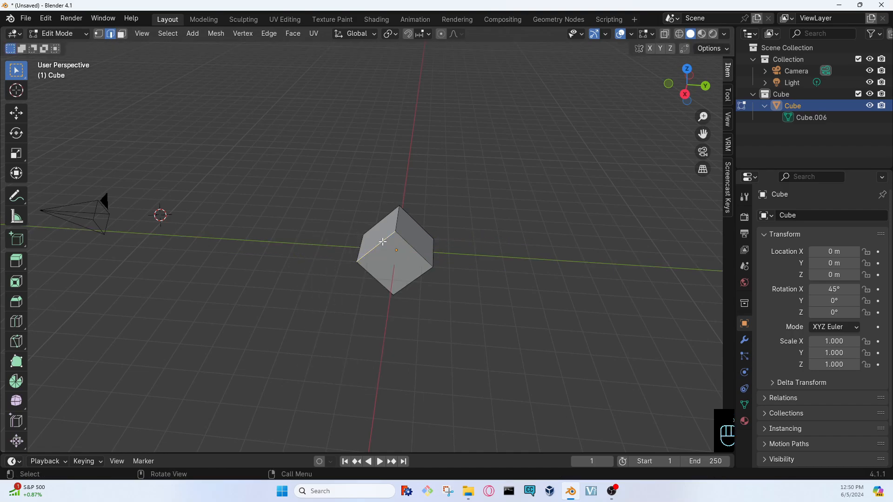
Try scaling the slanted edge along the global X axis and then uniformly, cancelling both attempts.
{"action": "key", "text": "g"}
{"action": "key", "text": "s"}
{"action": "key", "text": "x"}
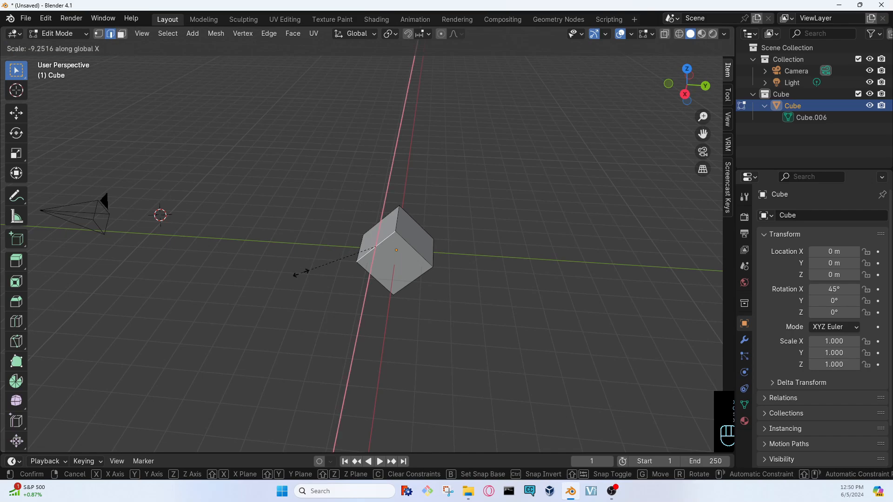
{"action": "right_click", "coordinate": [501, 282]}
{"action": "middle_click_drag", "start_coordinate": [417, 233], "coordinate": [405, 238]}
{"action": "key", "text": "s"}
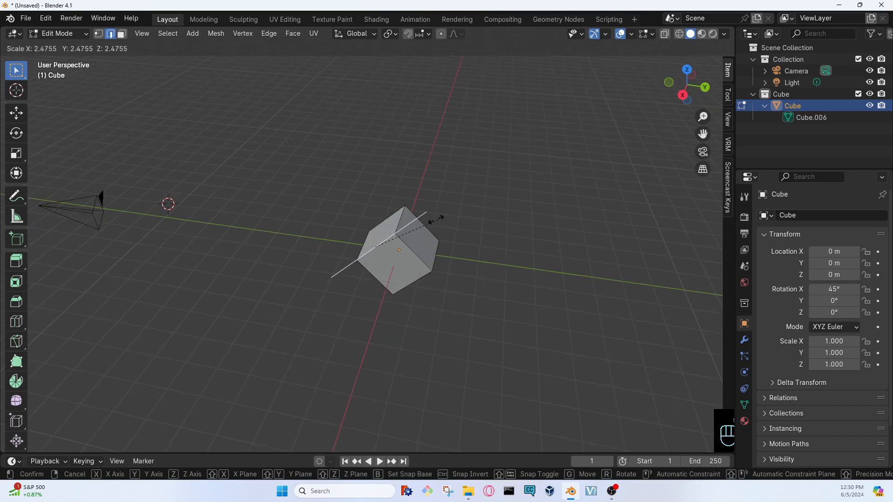
{"action": "right_click", "coordinate": [260, 310]}
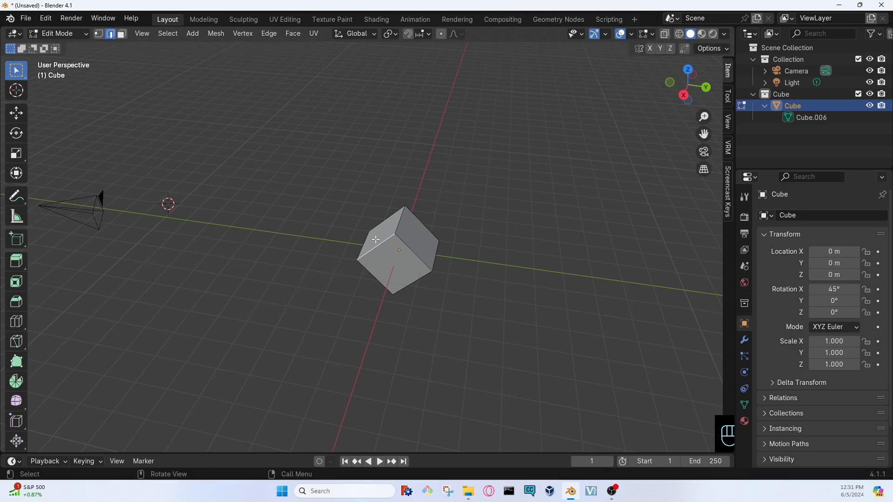
Set the cube's X rotation to 0°.
{"action": "left_click", "coordinate": [829, 289]}
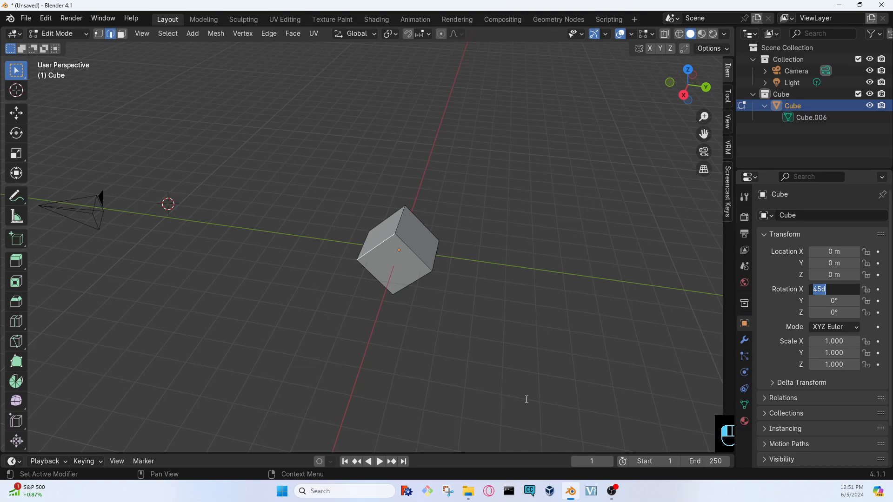
{"action": "type", "text": "0"}
{"action": "key", "text": "Return"}
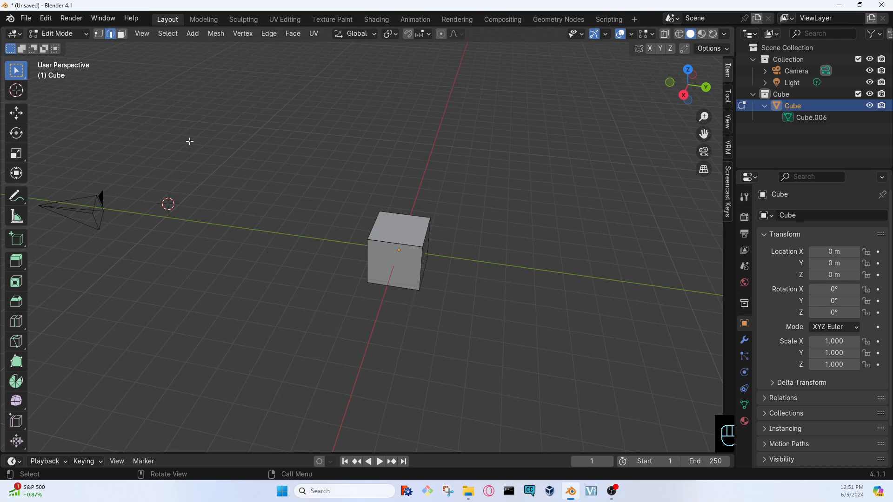
Switch to face selection, select the cube's side face toward +X, and try scaling it uniformly.
{"action": "left_click", "coordinate": [122, 34]}
{"action": "left_click", "coordinate": [381, 260]}
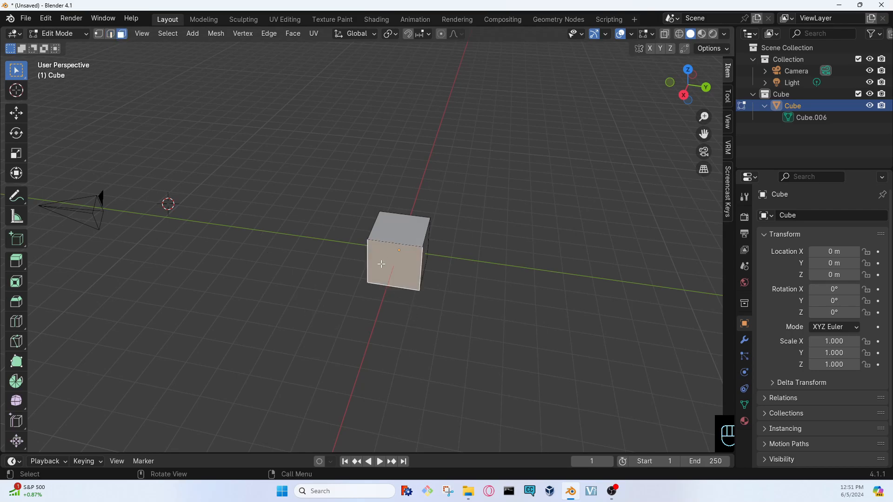
{"action": "middle_click_drag", "start_coordinate": [379, 342], "coordinate": [431, 278]}
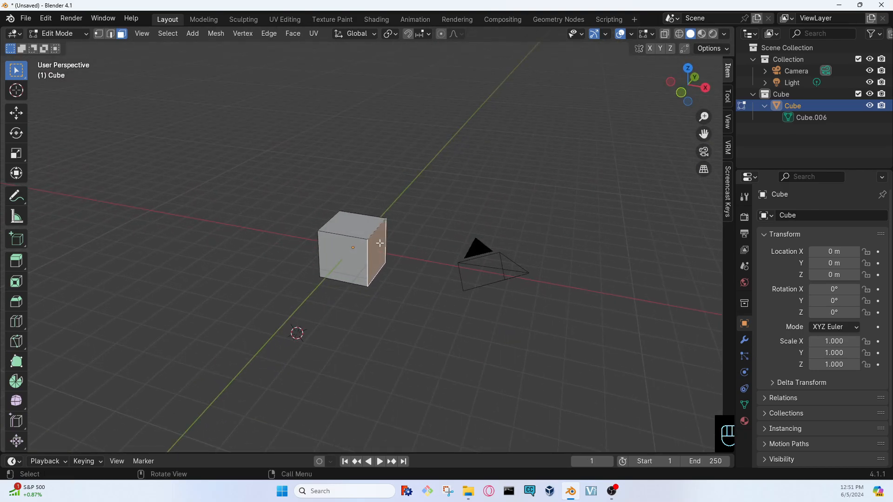
{"action": "key", "text": "s"}
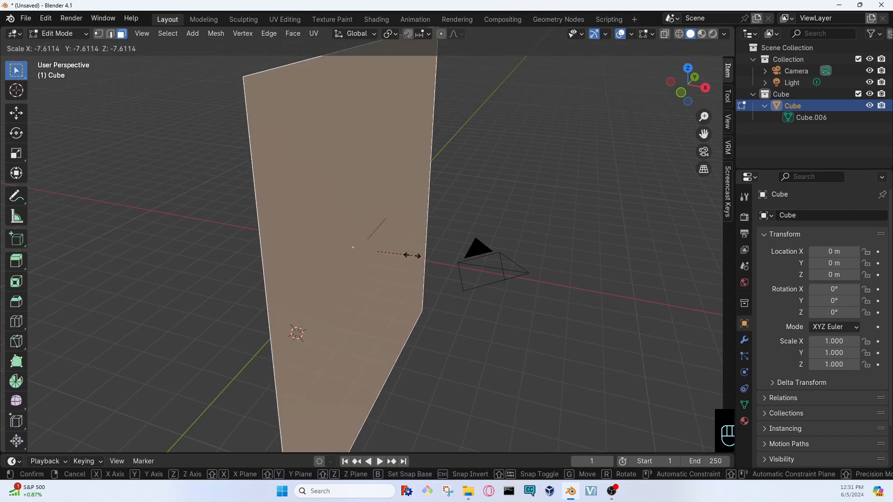
{"action": "key", "text": "Escape"}
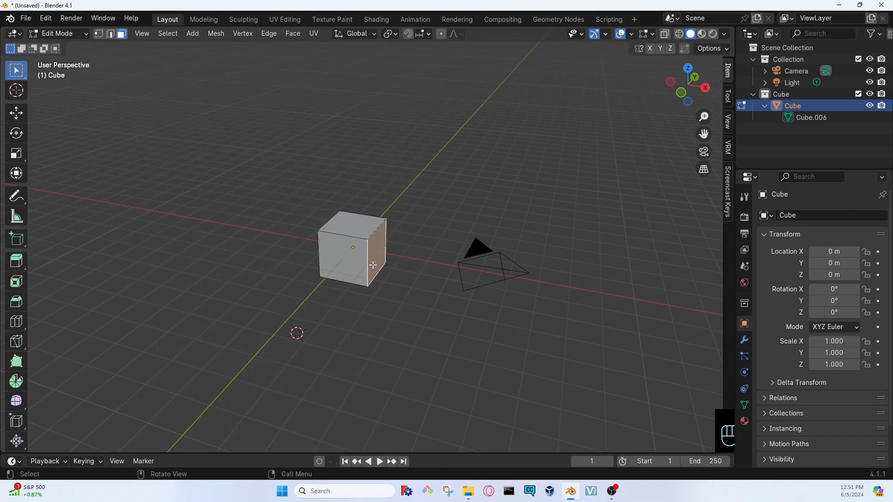
Try extruding the selected side face, and undo the extrusion.
{"action": "key", "text": "e"}
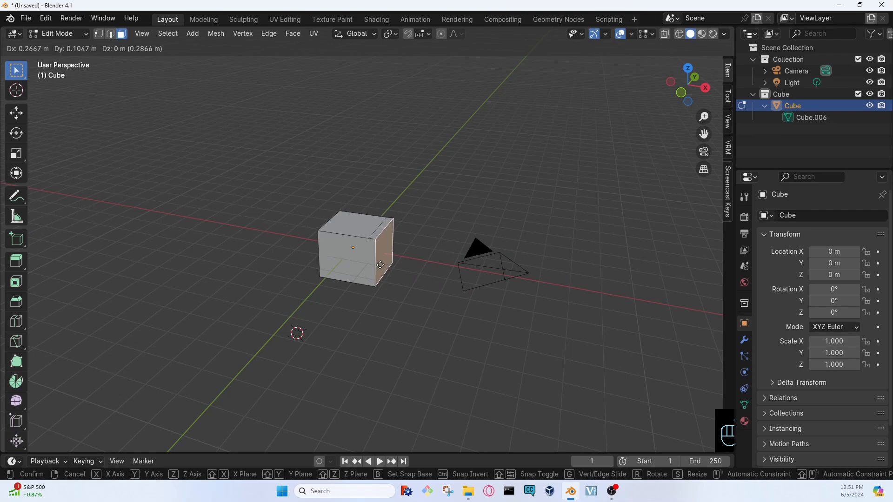
{"action": "key", "text": "Escape"}
{"action": "key", "text": "ctrl+z"}
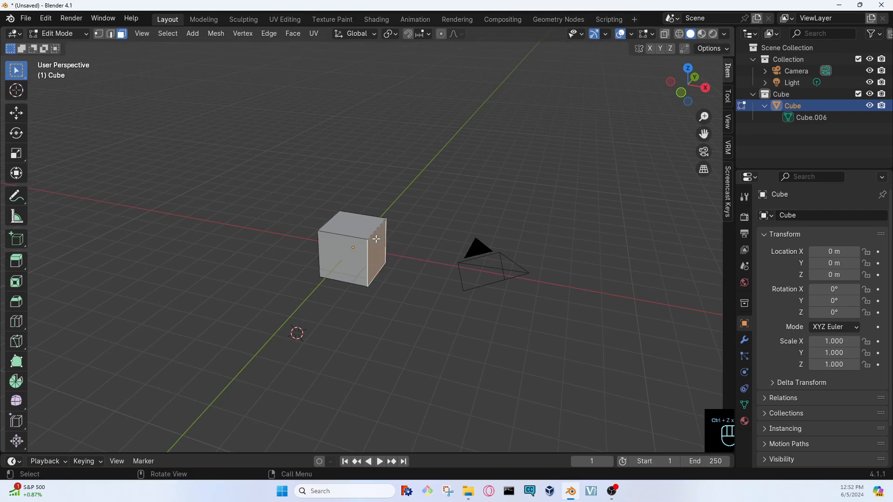
Try scaling the cube's +X side face uniformly, and then try moving it freely.
{"action": "key", "text": "s"}
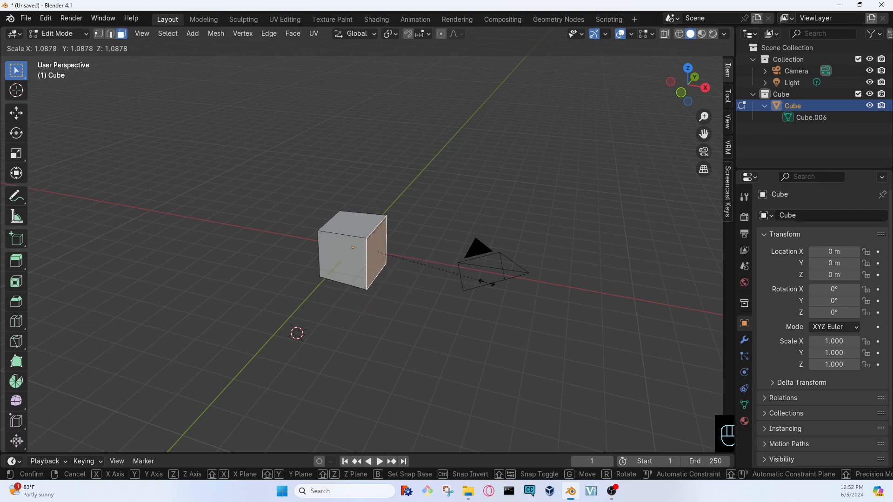
{"action": "right_click", "coordinate": [486, 283]}
{"action": "middle_click_drag", "start_coordinate": [421, 342], "coordinate": [326, 316]}
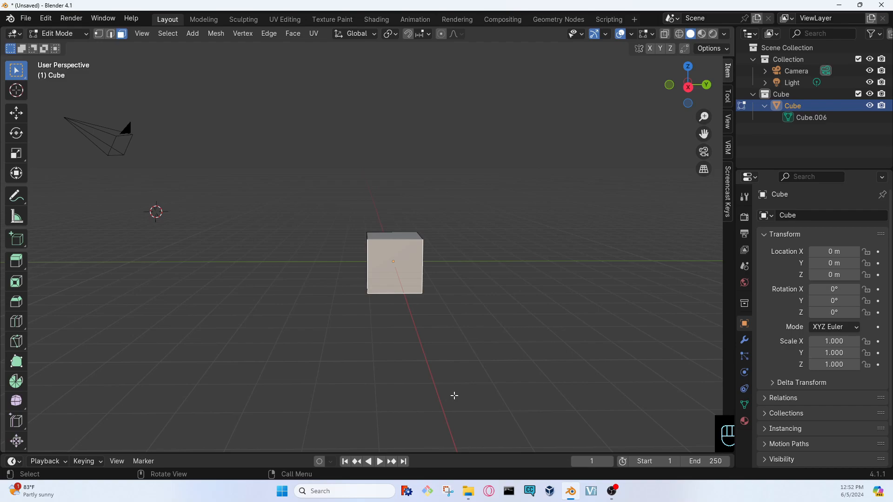
{"action": "middle_click_drag", "start_coordinate": [440, 290], "coordinate": [377, 270]}
{"action": "left_click", "coordinate": [377, 269]}
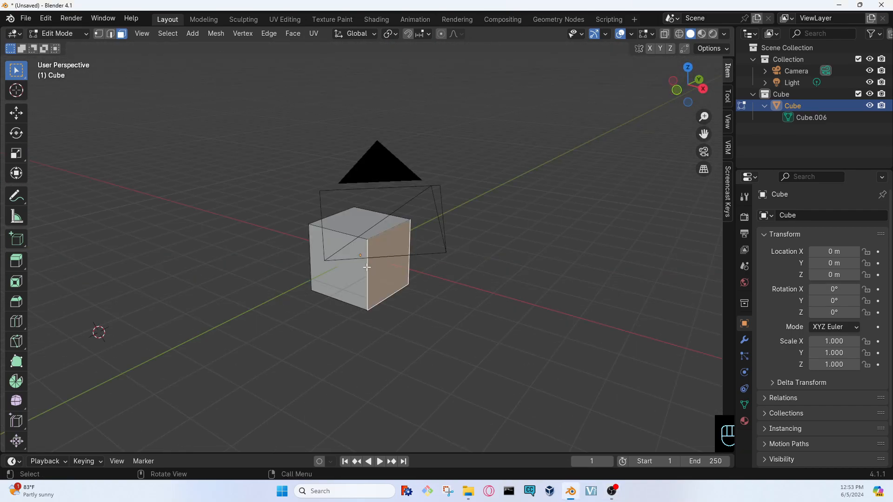
{"action": "key", "text": "g"}
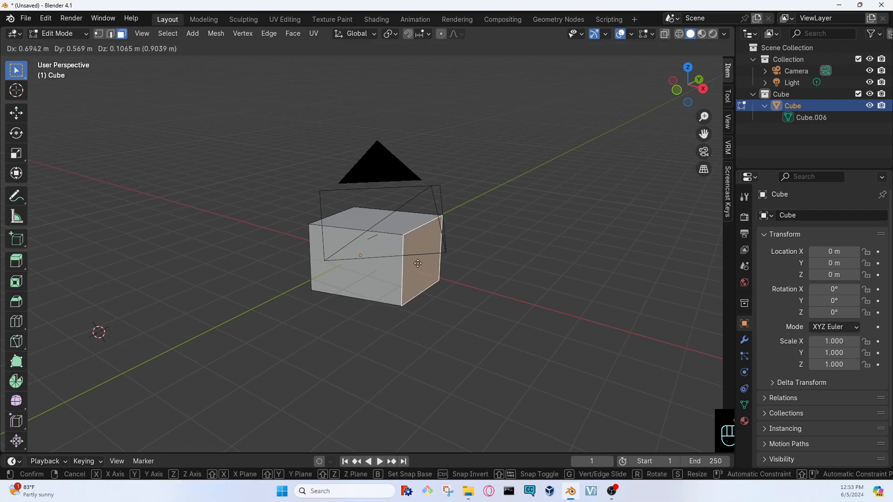
{"action": "key", "text": "Escape"}
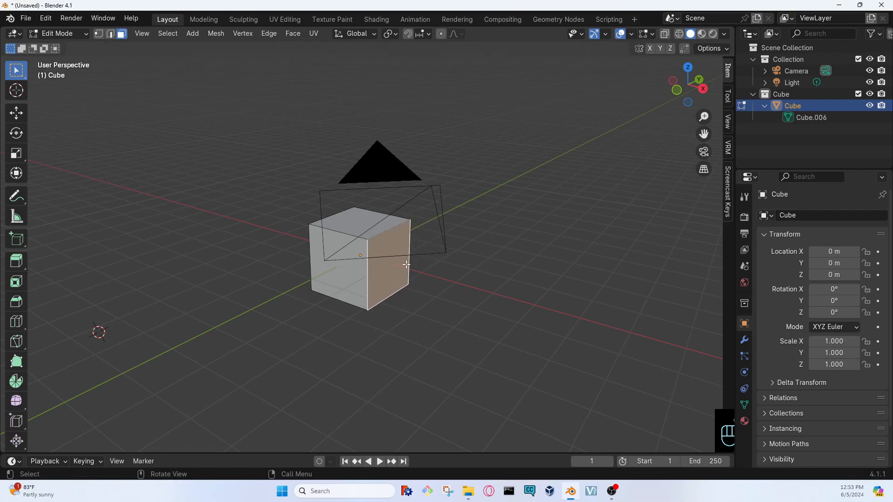
Try rotating the +X side face freely, and then try moving it outward to lengthen the cube.
{"action": "key", "text": "r"}
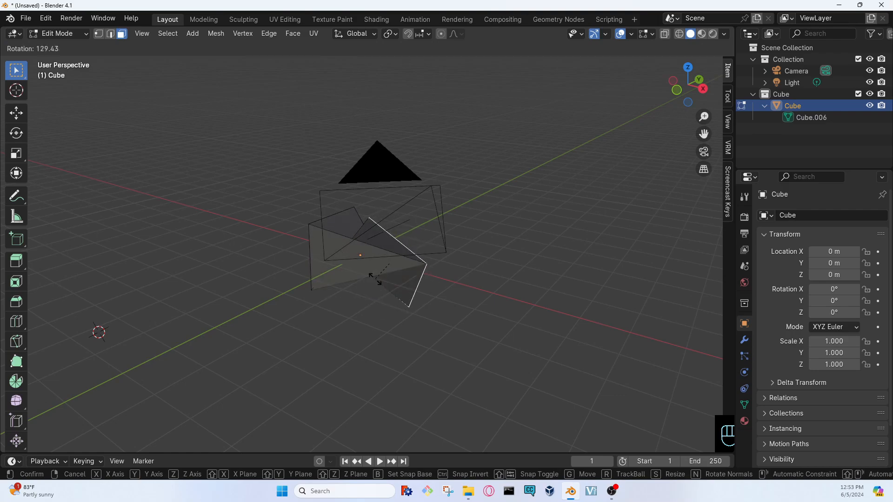
{"action": "left_click", "coordinate": [449, 274]}
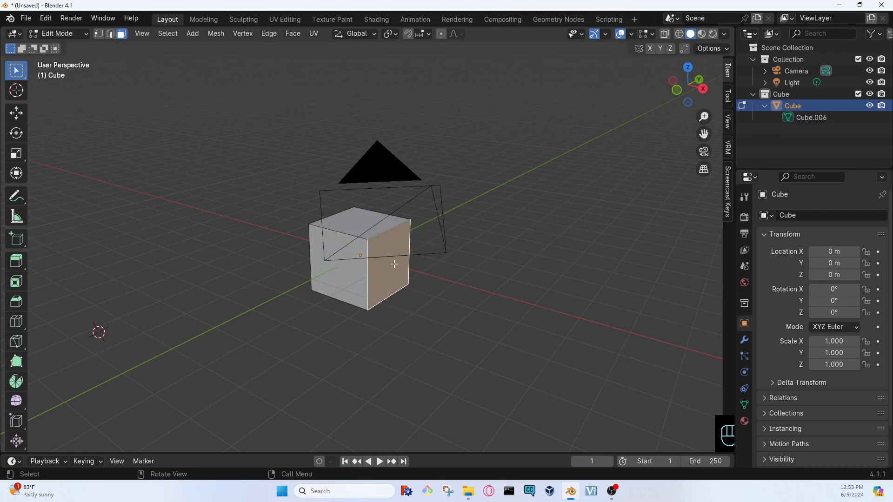
{"action": "middle_click_drag", "start_coordinate": [449, 275], "coordinate": [405, 297]}
{"action": "key", "text": "g"}
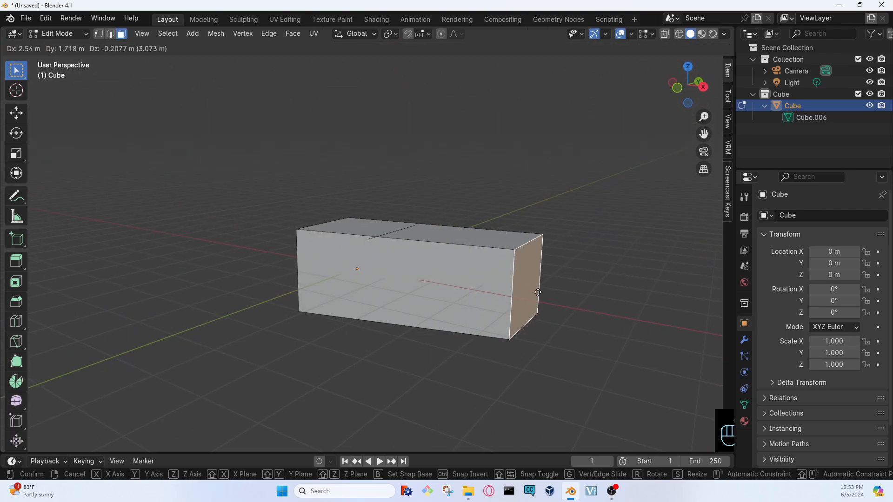
{"action": "right_click", "coordinate": [415, 287]}
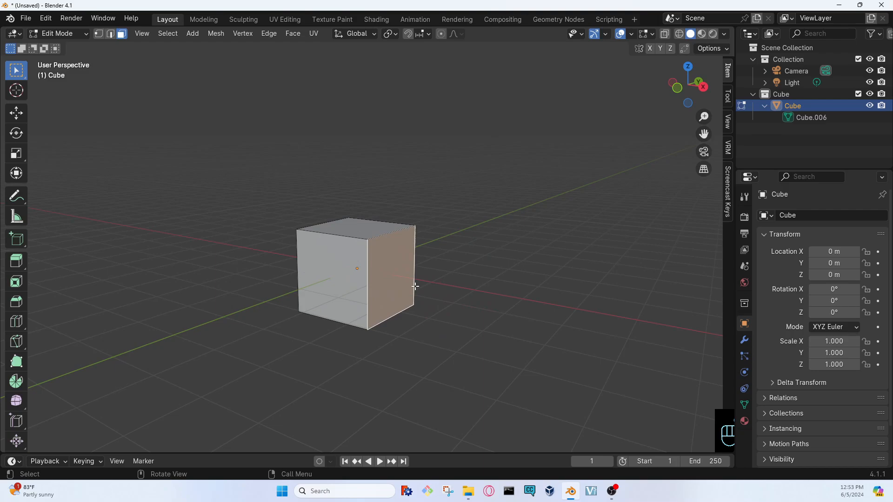
Try scaling the +X side face down and switching the same transform to a free rotation.
{"action": "key", "text": "s"}
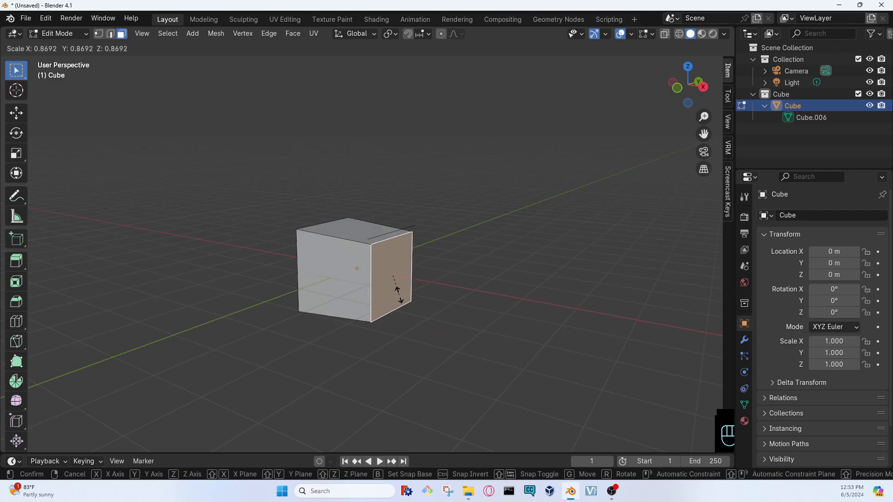
{"action": "key", "text": "r"}
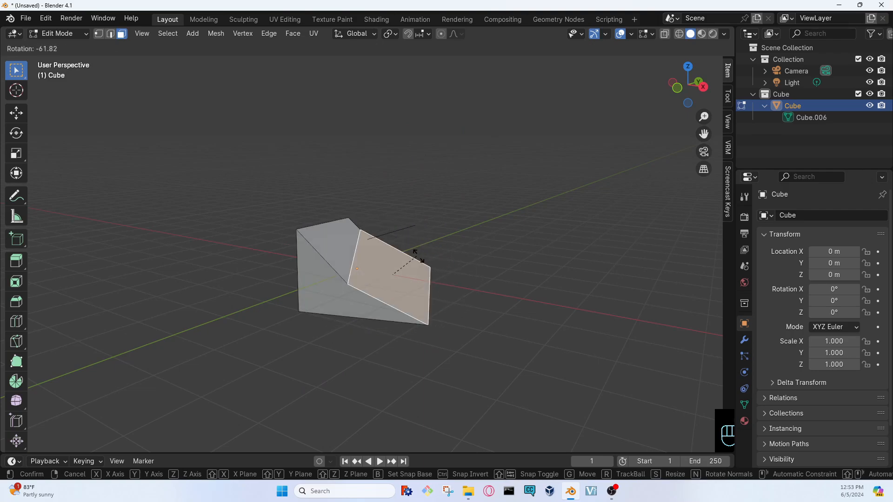
{"action": "right_click", "coordinate": [450, 298]}
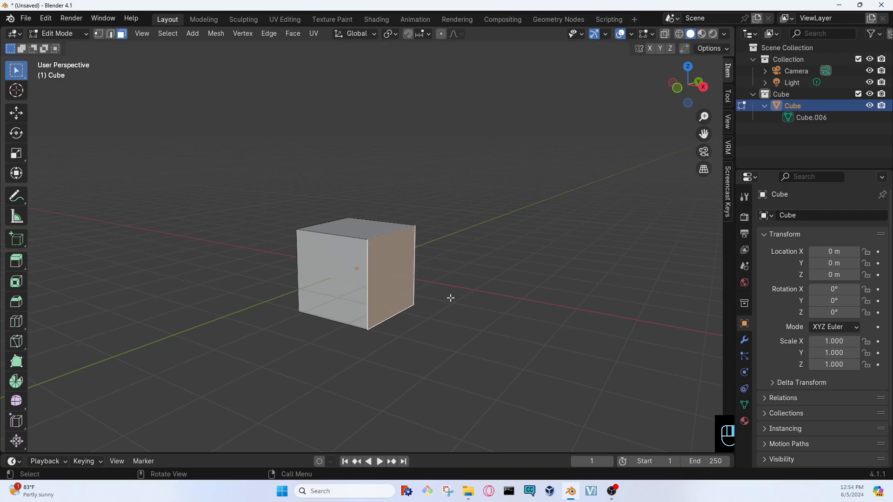
Select the +X face's upper edge in edge selection, then only its -Y end corner in vertex selection.
{"action": "middle_click_drag", "start_coordinate": [487, 275], "coordinate": [239, 250]}
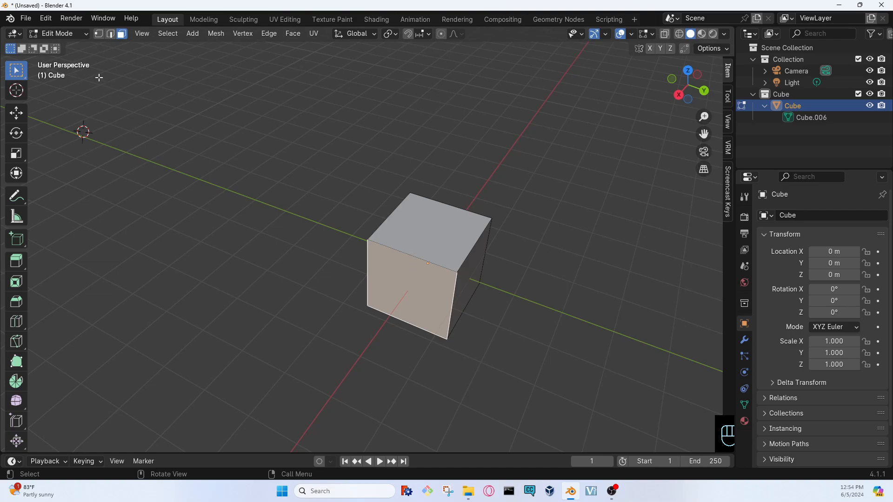
{"action": "left_click", "coordinate": [111, 34]}
{"action": "left_click", "coordinate": [398, 253]}
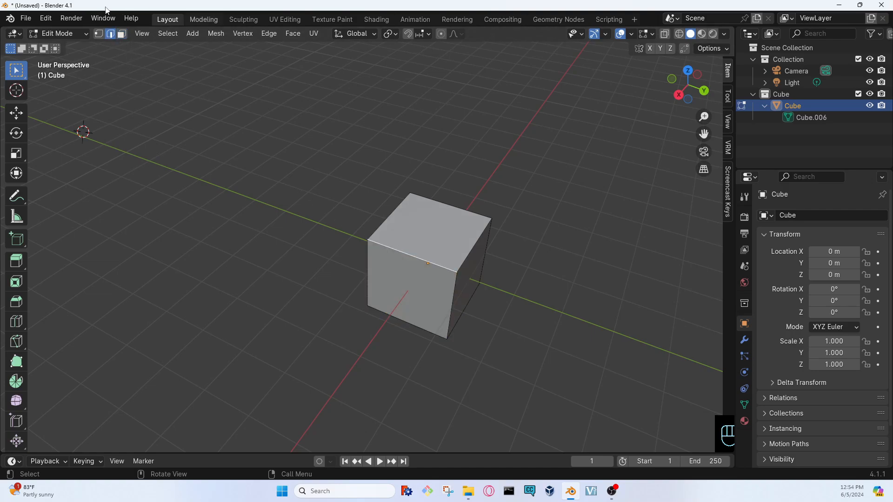
{"action": "left_click", "coordinate": [99, 34]}
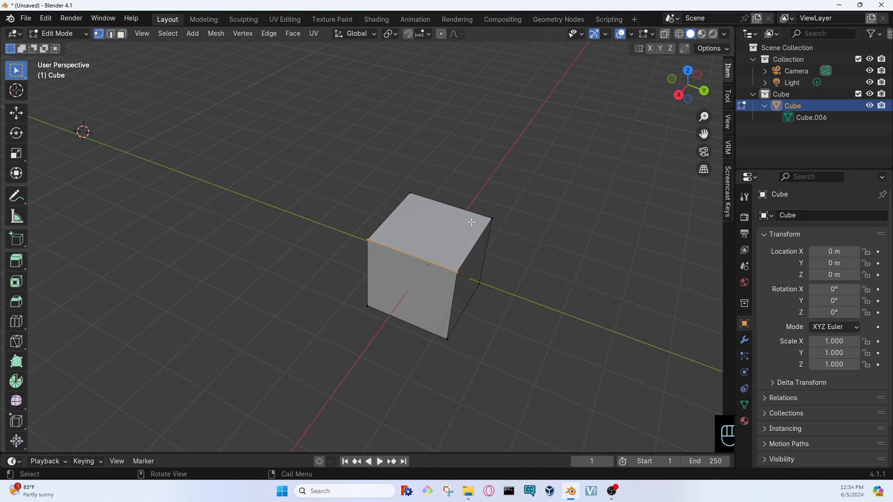
{"action": "left_click", "coordinate": [368, 240]}
Switch the viewport to wireframe shading and add the neighbouring top vertex toward -X to the selection.
{"action": "left_click", "coordinate": [679, 34]}
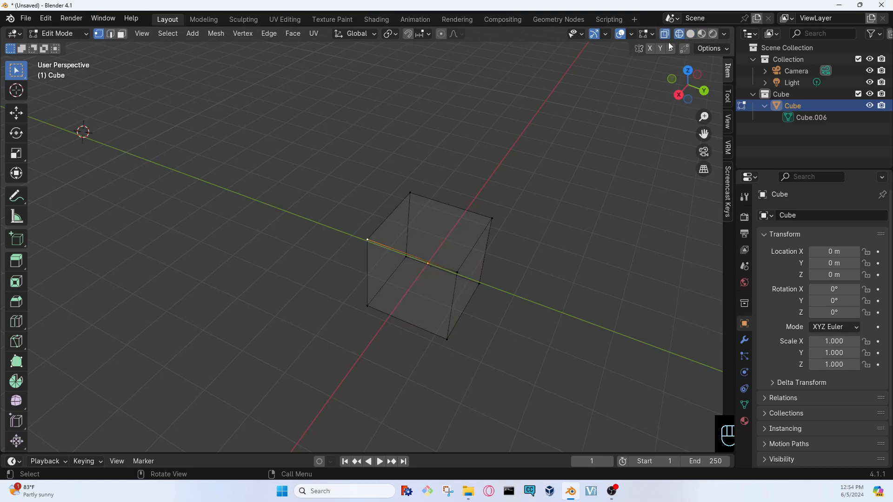
{"action": "mouse_move", "coordinate": [299, 237]}
{"action": "middle_mouse_down"}
{"action": "mouse_move", "coordinate": [365, 244]}
{"action": "mouse_move", "coordinate": [367, 214]}
{"action": "middle_mouse_up"}
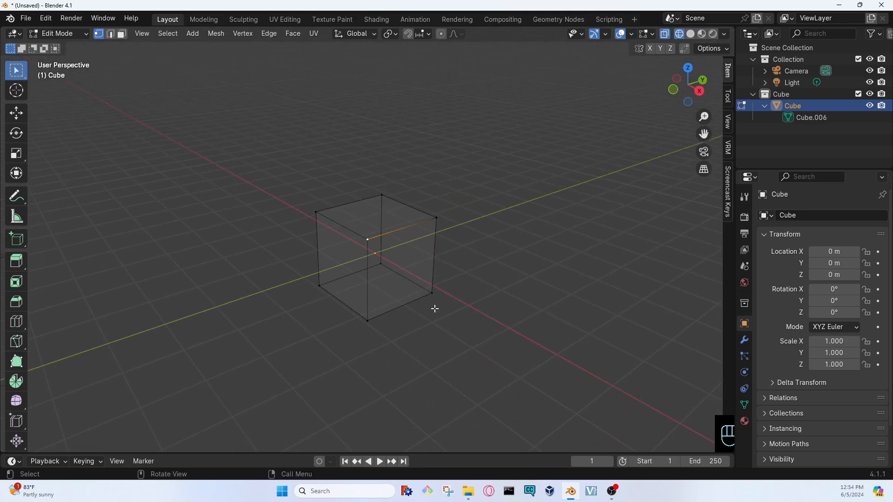
{"action": "middle_click_drag", "start_coordinate": [384, 297], "coordinate": [373, 293]}
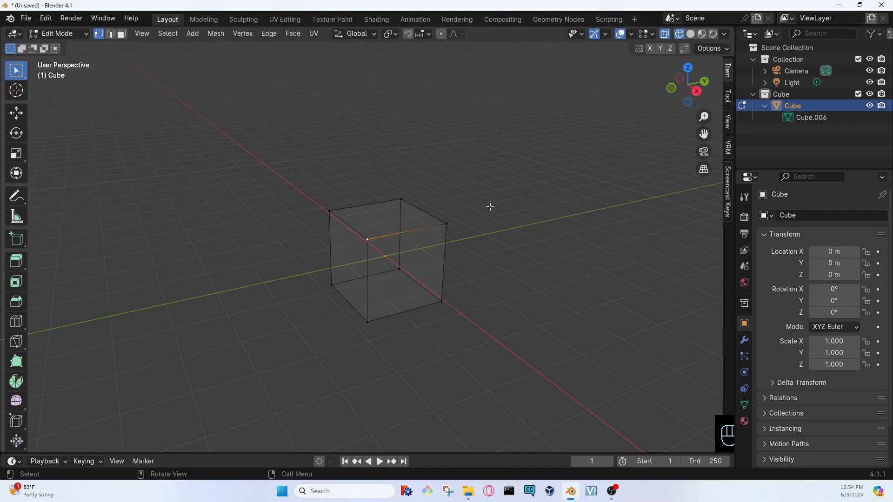
{"action": "left_click", "coordinate": [331, 213], "text": "shift"}
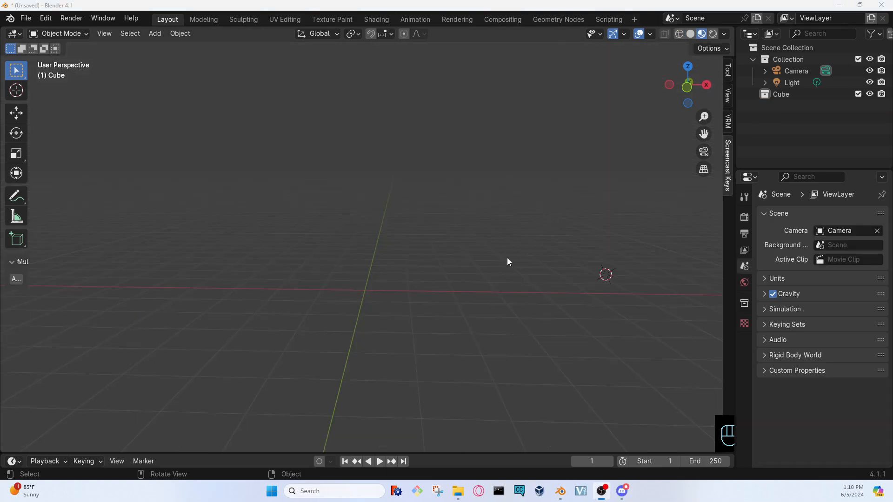
Import the VRM model wings ansi.vrm from the Documents folder with the default import options.
{"action": "mouse_move", "coordinate": [509, 261]}
{"action": "middle_mouse_down"}
{"action": "mouse_move", "coordinate": [389, 299]}
{"action": "mouse_move", "coordinate": [493, 265]}
{"action": "middle_mouse_up"}
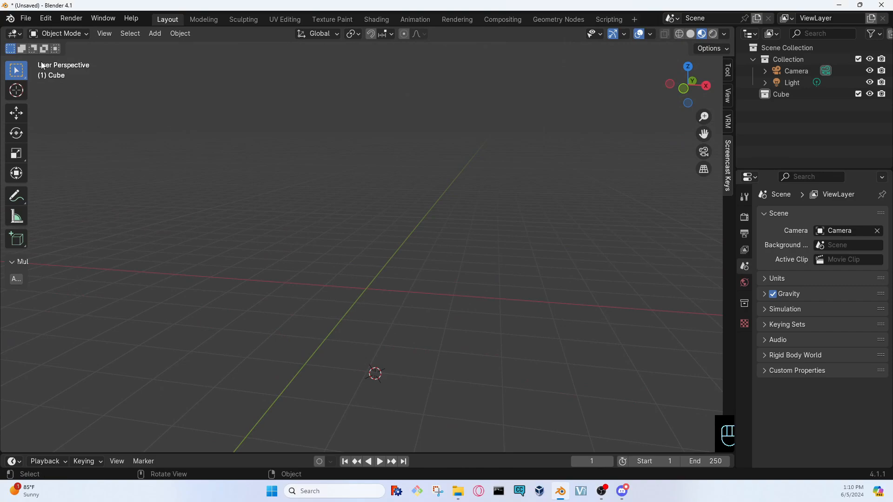
{"action": "left_click", "coordinate": [30, 19]}
{"action": "mouse_move", "coordinate": [84, 182]}
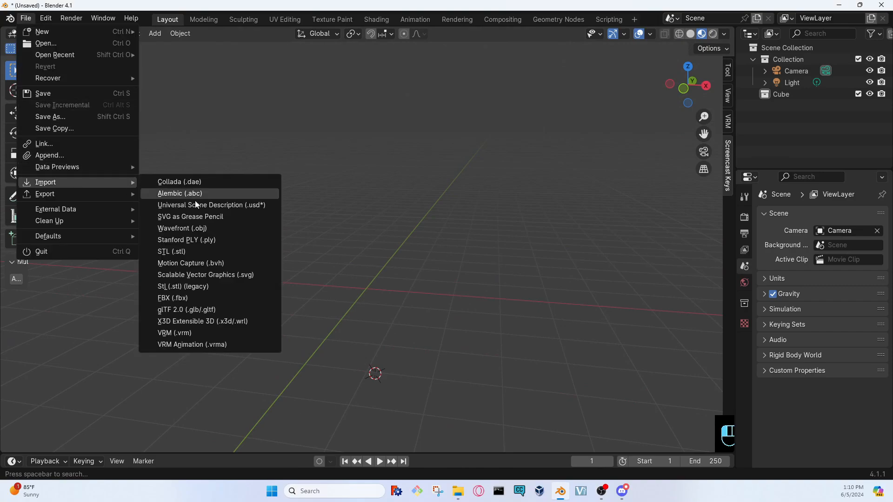
{"action": "left_click", "coordinate": [218, 332]}
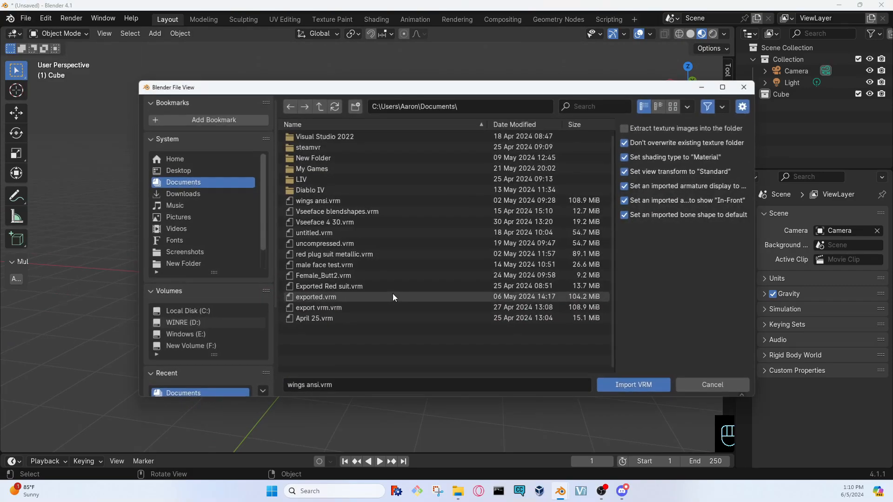
{"action": "left_click", "coordinate": [324, 201]}
{"action": "double_click", "coordinate": [324, 201]}
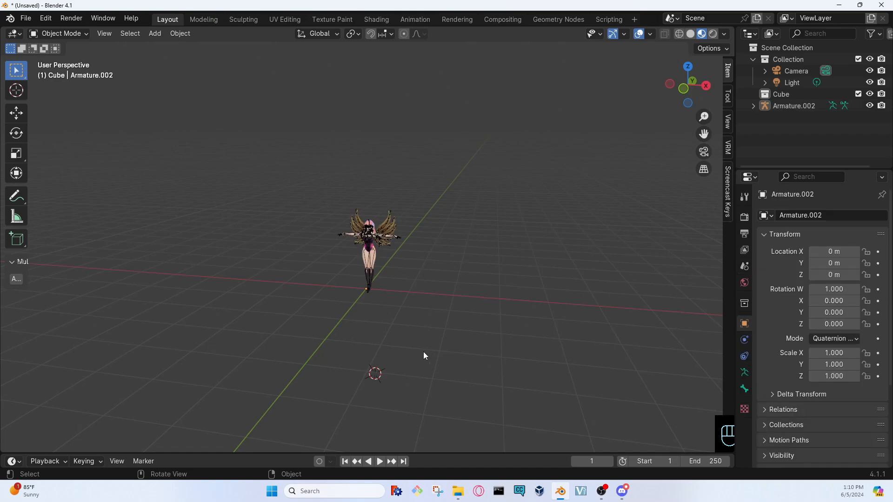
Expand Armature.002 in the outliner and select its armature data to inspect the avatar's bones.
{"action": "middle_click_drag", "start_coordinate": [424, 351], "coordinate": [359, 302]}
{"action": "scroll", "coordinate": [391, 300], "scroll_direction": "up", "scroll_amount": 4}
{"action": "scroll", "coordinate": [390, 301], "scroll_direction": "down", "scroll_amount": 2}
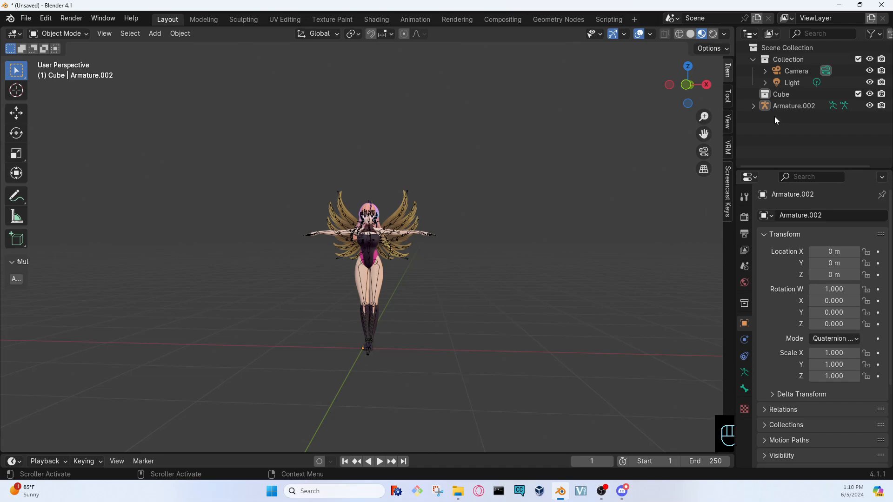
{"action": "left_click", "coordinate": [753, 106]}
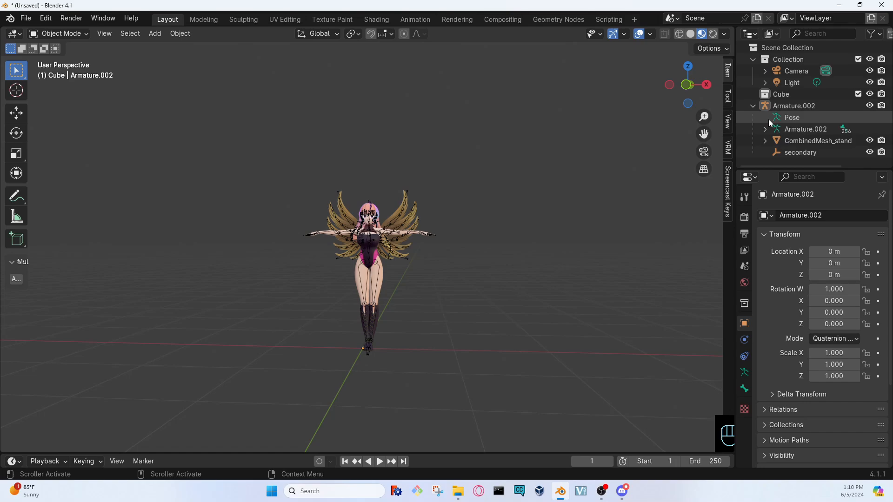
{"action": "left_click", "coordinate": [789, 129]}
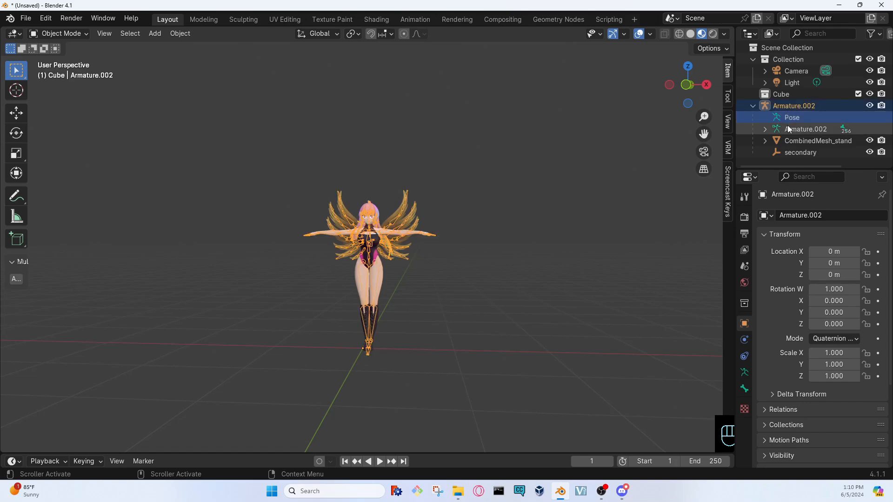
{"action": "left_click", "coordinate": [718, 169]}
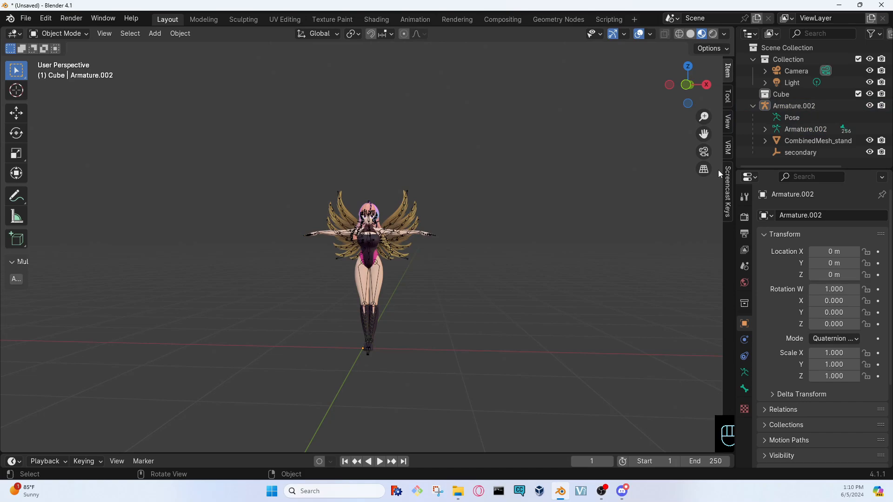
{"action": "left_click", "coordinate": [799, 132]}
{"action": "scroll", "coordinate": [406, 289], "scroll_direction": "up", "scroll_amount": 3}
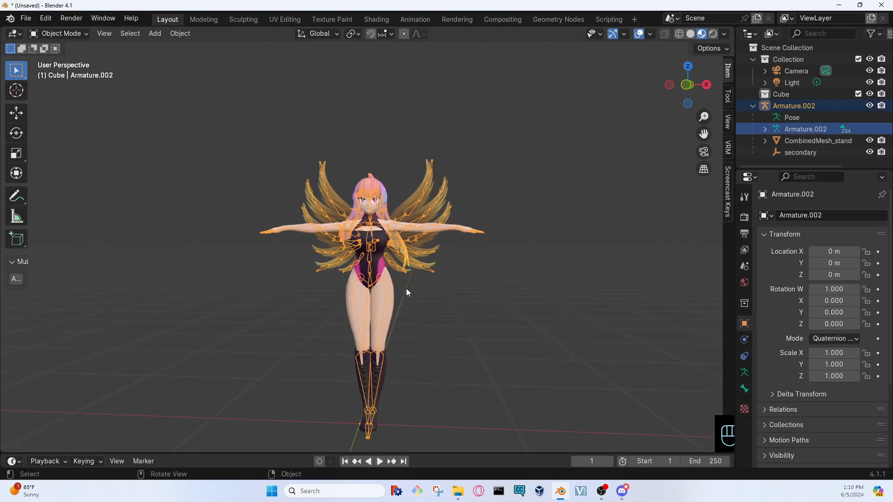
{"action": "middle_click_drag", "start_coordinate": [406, 288], "coordinate": [716, 225]}
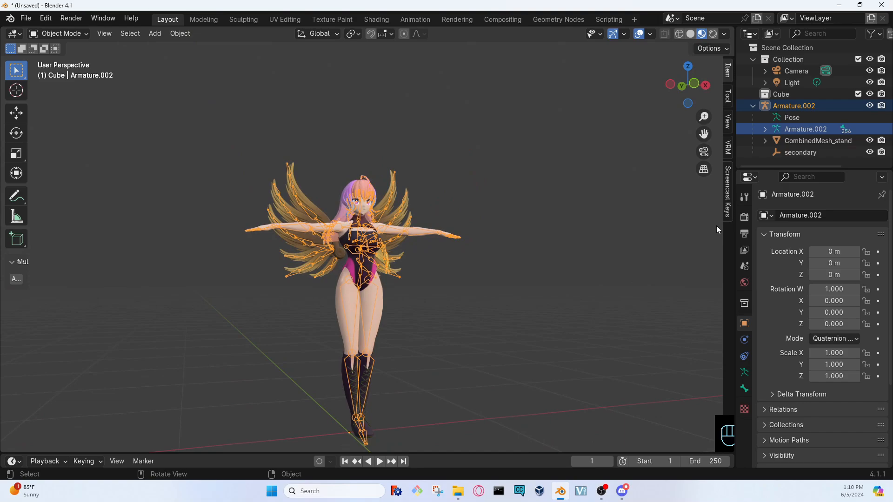
Select the avatar's CombinedMesh_stand mesh in the outliner, checking the secondary object before reselecting the mesh.
{"action": "left_click", "coordinate": [808, 142]}
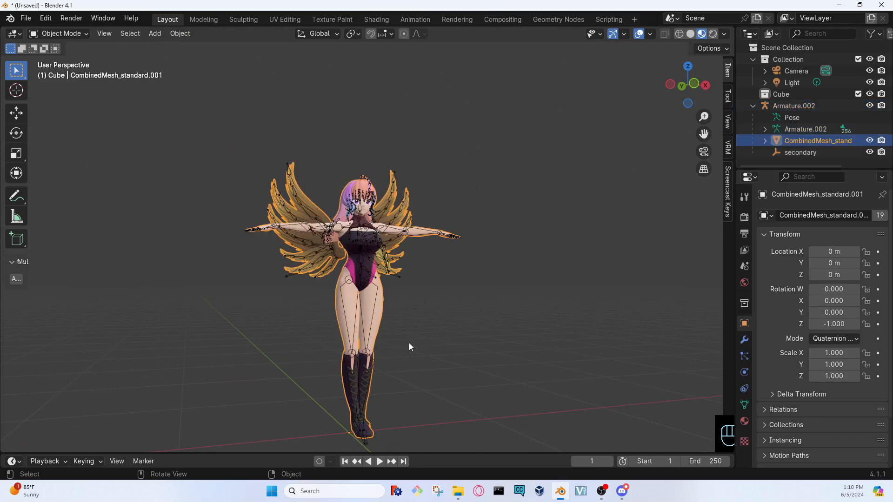
{"action": "middle_click_drag", "start_coordinate": [409, 347], "coordinate": [612, 372]}
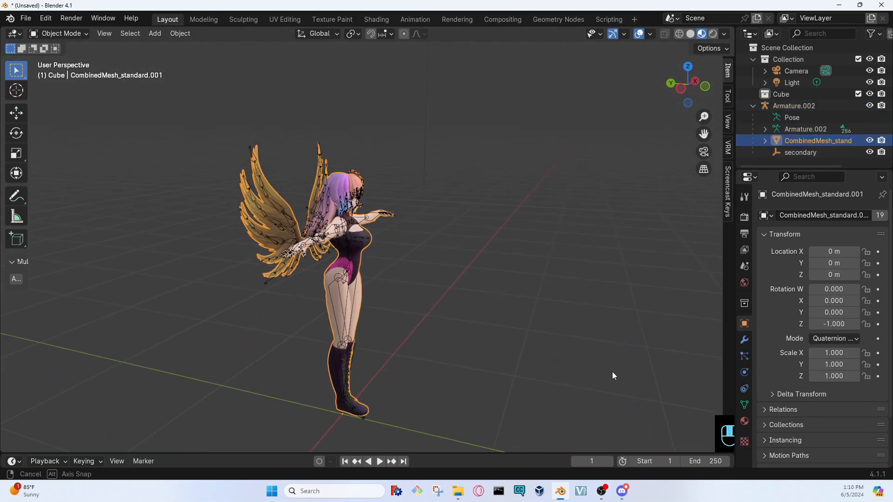
{"action": "left_click", "coordinate": [815, 155]}
{"action": "middle_click_drag", "start_coordinate": [648, 238], "coordinate": [564, 224]}
{"action": "left_click", "coordinate": [812, 142]}
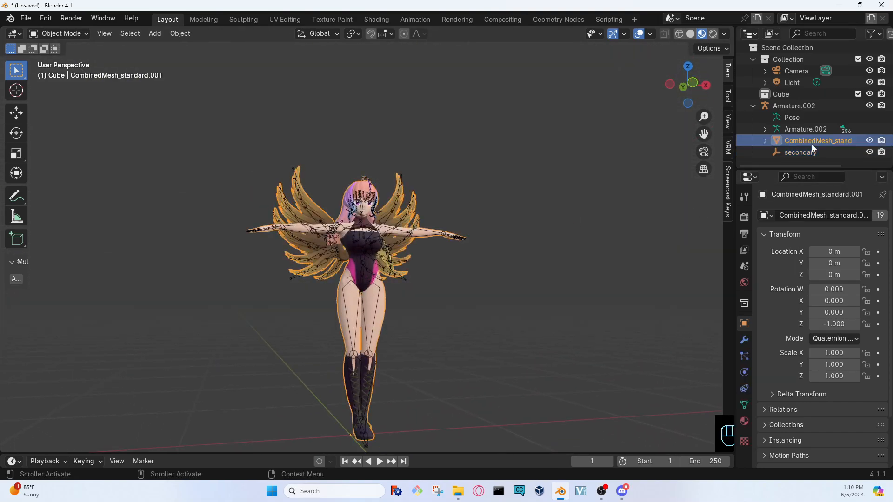
Enter Edit Mode on the avatar's combined mesh with the torso in close-up.
{"action": "middle_click_drag", "start_coordinate": [572, 333], "coordinate": [495, 339]}
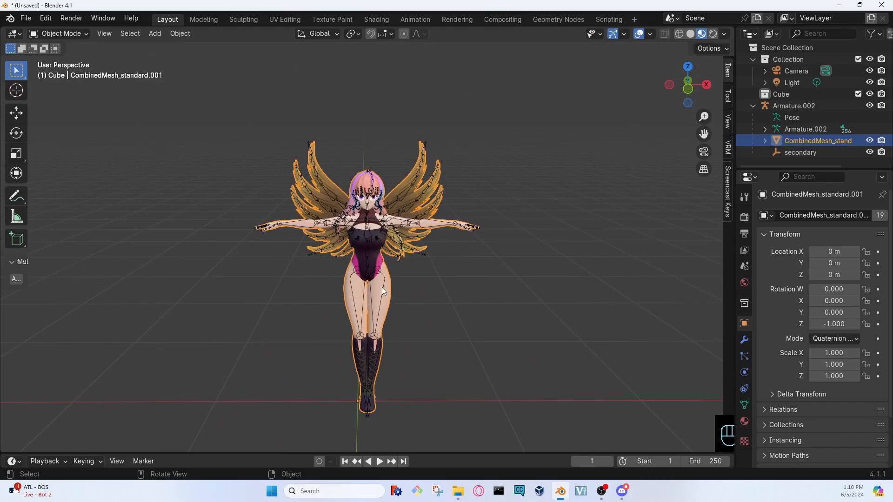
{"action": "scroll", "coordinate": [381, 287], "scroll_direction": "up", "scroll_amount": 10}
{"action": "middle_click_drag", "start_coordinate": [383, 264], "coordinate": [392, 238]}
{"action": "scroll", "coordinate": [391, 239], "scroll_direction": "down", "scroll_amount": 3}
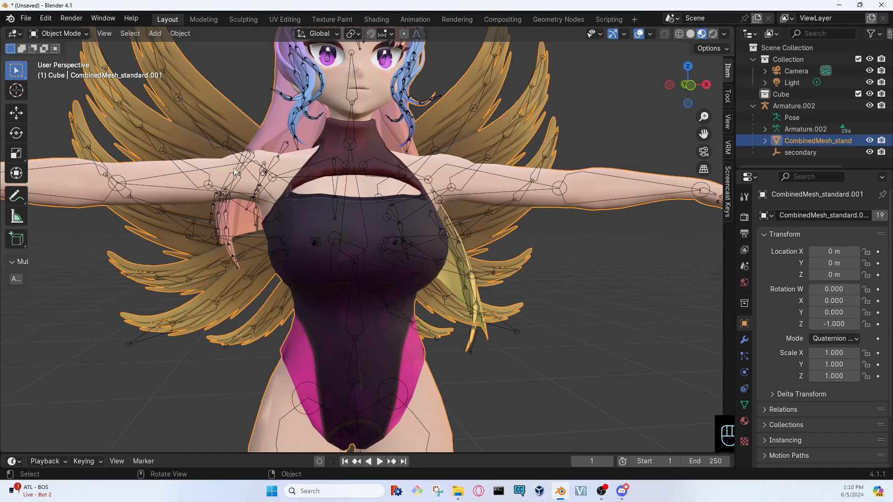
{"action": "key", "text": "Tab"}
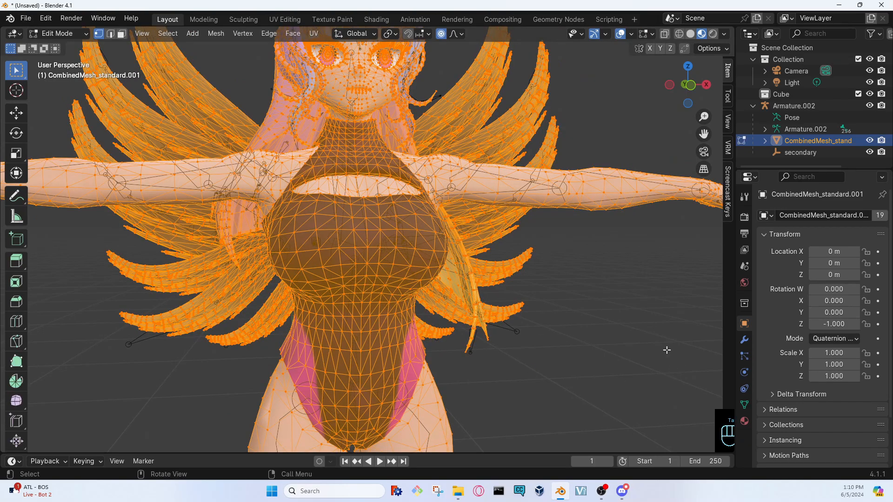
Deselect the whole mesh and open its object data properties, collapsing Vertex Groups to look through the shape key list.
{"action": "middle_click_drag", "start_coordinate": [629, 384], "coordinate": [590, 381]}
{"action": "left_click", "coordinate": [605, 336]}
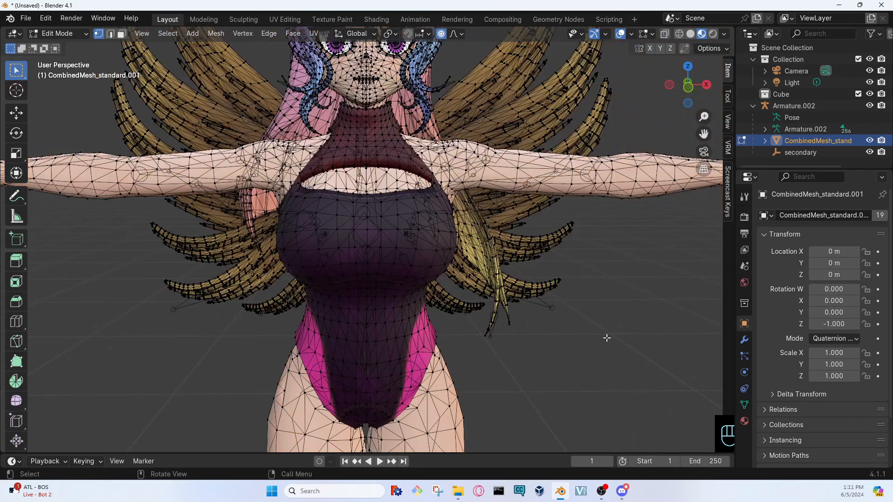
{"action": "left_click", "coordinate": [744, 405]}
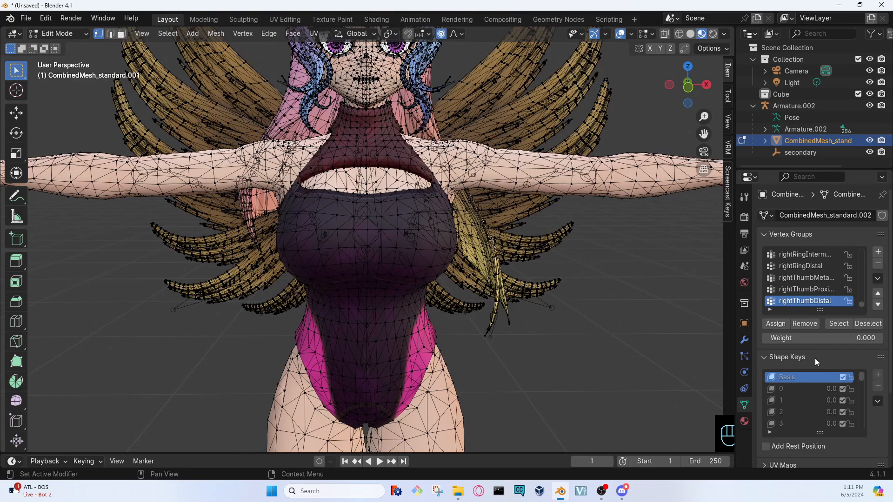
{"action": "left_click", "coordinate": [766, 235]}
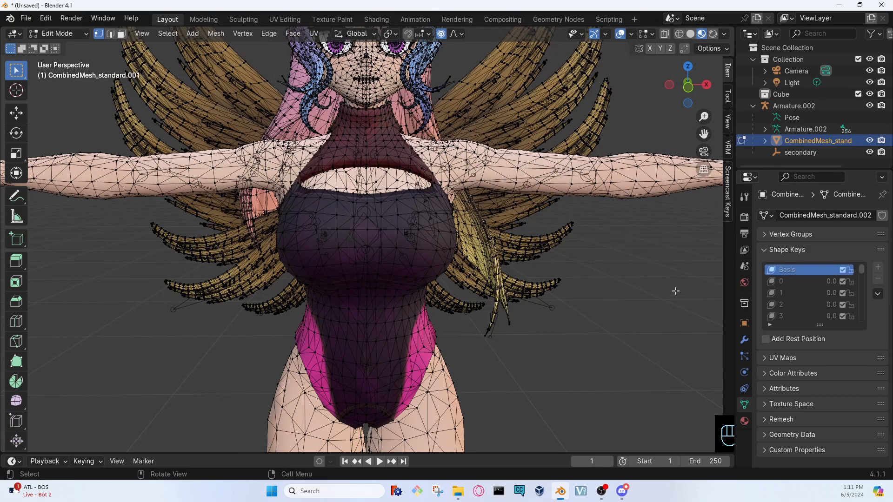
{"action": "scroll", "coordinate": [852, 298], "scroll_direction": "down", "scroll_amount": 3}
{"action": "scroll", "coordinate": [852, 298], "scroll_direction": "down", "scroll_amount": 10}
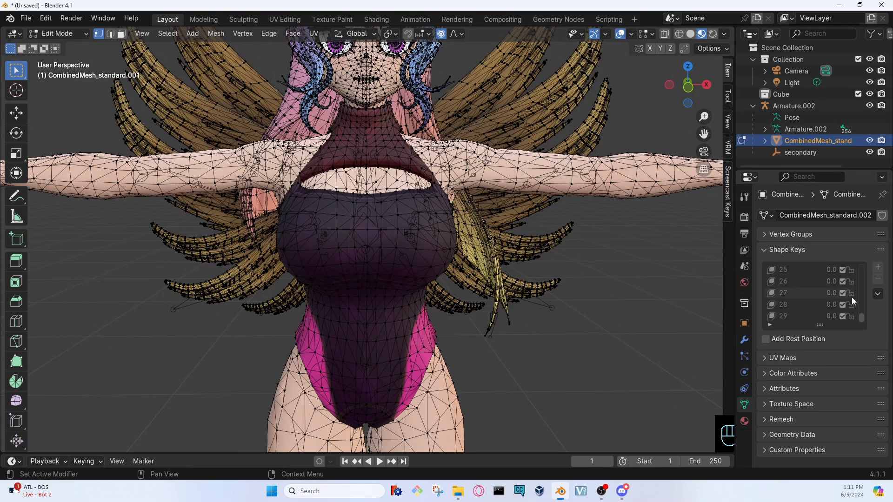
Examine the avatar's chest and torso mesh from several angles, switching the viewport shading to wireframe.
{"action": "middle_click_drag", "start_coordinate": [501, 270], "coordinate": [303, 237]}
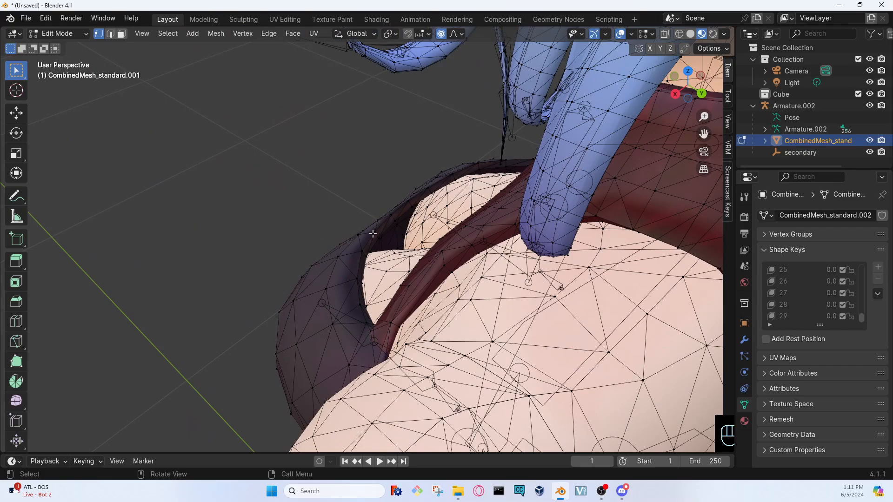
{"action": "middle_click_drag", "start_coordinate": [373, 226], "coordinate": [547, 216]}
{"action": "middle_click_drag", "start_coordinate": [255, 111], "coordinate": [397, 109]}
{"action": "scroll", "coordinate": [397, 108], "scroll_direction": "down", "scroll_amount": 6}
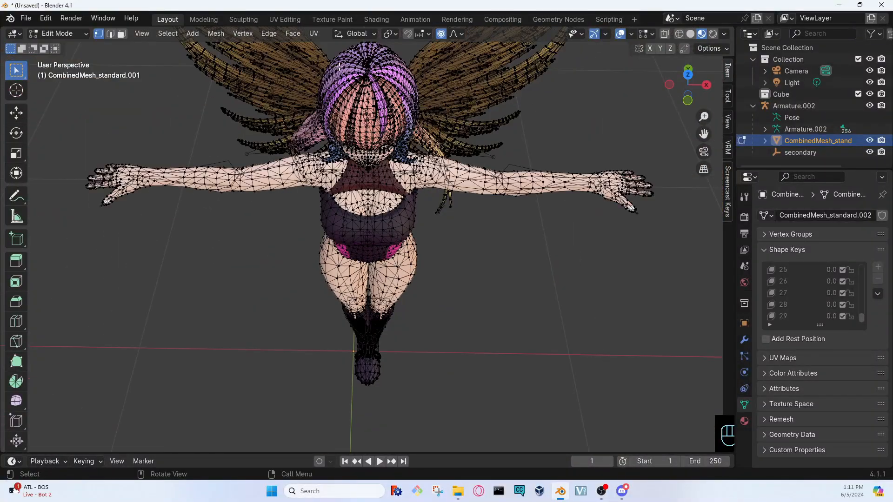
{"action": "middle_click_drag", "start_coordinate": [396, 250], "coordinate": [392, 218]}
{"action": "scroll", "coordinate": [390, 241], "scroll_direction": "up", "scroll_amount": 1}
{"action": "scroll", "coordinate": [391, 218], "scroll_direction": "up", "scroll_amount": 1}
{"action": "left_click", "coordinate": [679, 33]}
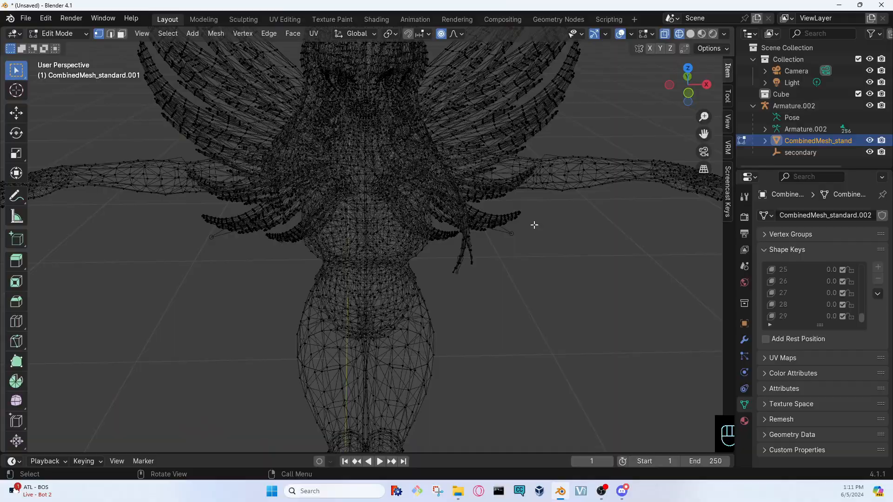
{"action": "scroll", "coordinate": [532, 223], "scroll_direction": "up", "scroll_amount": 4}
{"action": "scroll", "coordinate": [644, 205], "scroll_direction": "up", "scroll_amount": 3}
{"action": "middle_click_drag", "start_coordinate": [644, 205], "coordinate": [669, 210]}
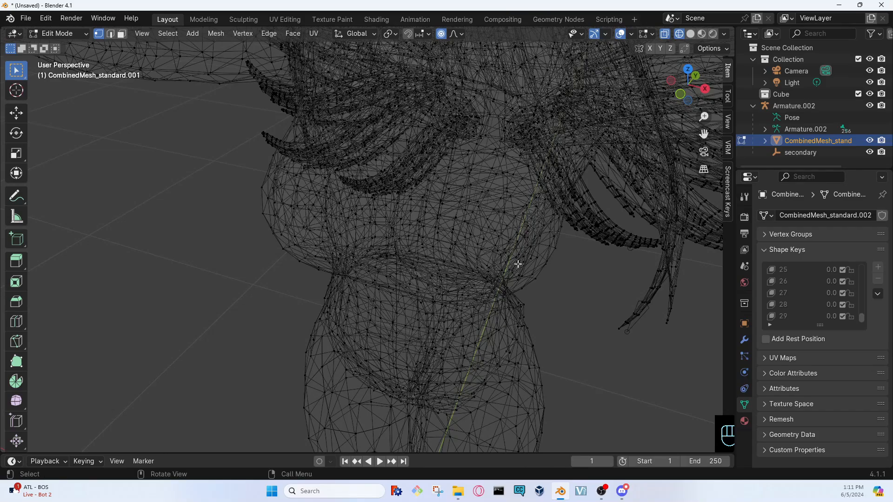
Switch the viewport through solid shading and back to Material Preview, facing the avatar's chest.
{"action": "left_click", "coordinate": [486, 217]}
{"action": "left_click", "coordinate": [711, 34]}
{"action": "left_click", "coordinate": [690, 35]}
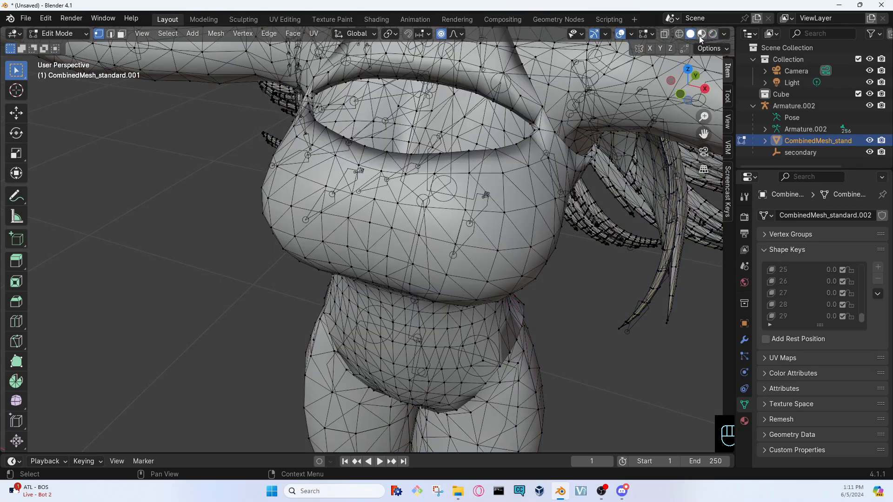
{"action": "left_click", "coordinate": [700, 34]}
{"action": "middle_click_drag", "start_coordinate": [504, 269], "coordinate": [523, 216]}
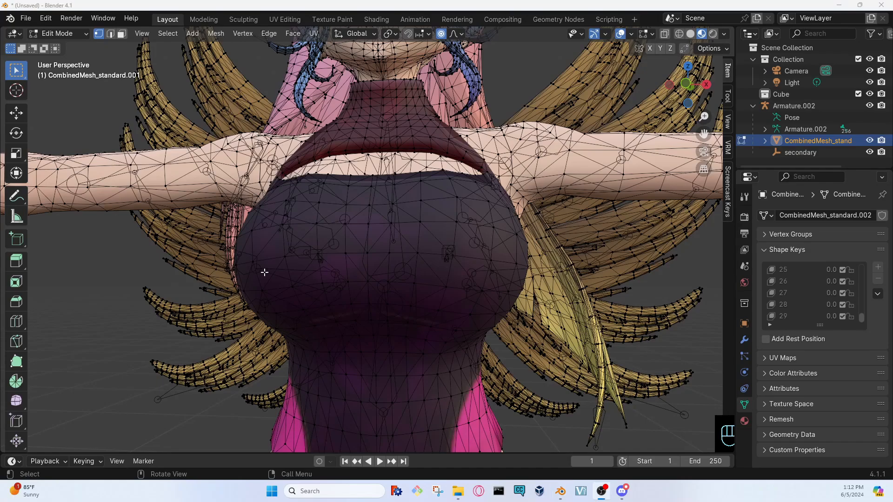
Select two vertically neighbouring vertices on the front of the avatar's right chest.
{"action": "left_click", "coordinate": [292, 286]}
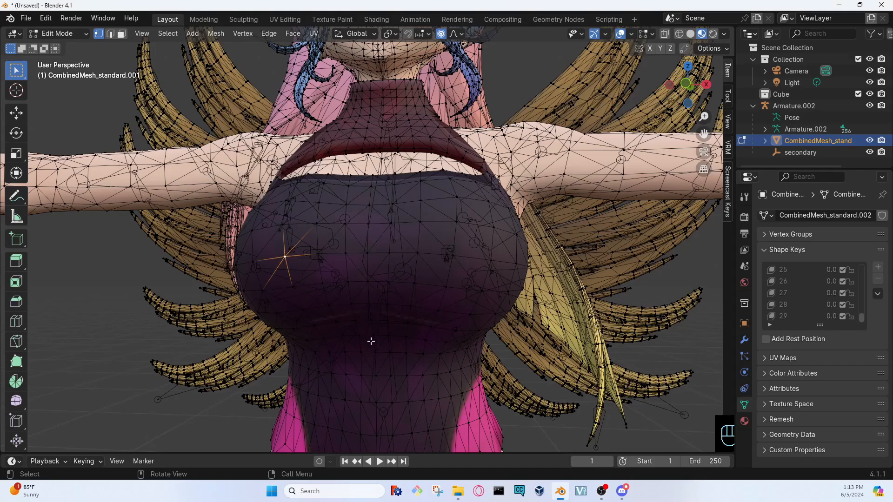
{"action": "mouse_move", "coordinate": [370, 340]}
{"action": "middle_mouse_down"}
{"action": "mouse_move", "coordinate": [385, 325]}
{"action": "mouse_move", "coordinate": [368, 350]}
{"action": "middle_mouse_up"}
{"action": "middle_click_drag", "start_coordinate": [380, 351], "coordinate": [457, 285]}
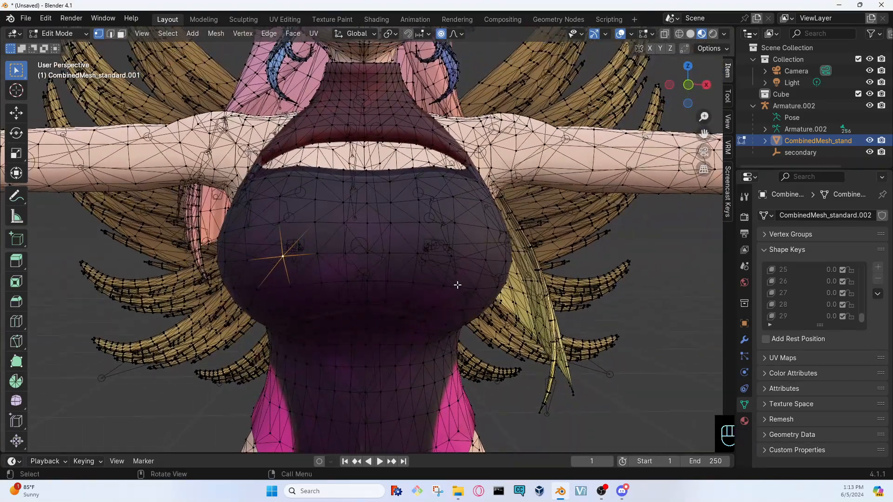
{"action": "right_click", "coordinate": [279, 224], "text": "shift"}
{"action": "left_click", "coordinate": [285, 256], "text": "shift"}
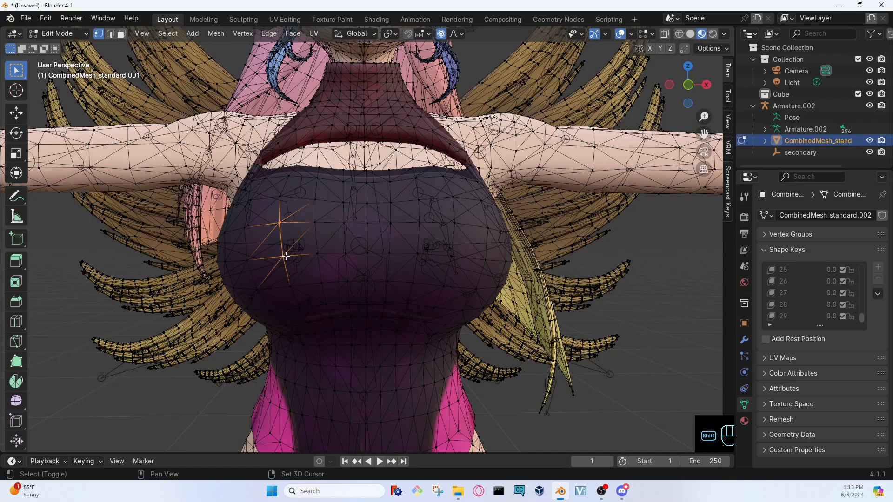
{"action": "mouse_move", "coordinate": [297, 291]}
{"action": "middle_mouse_down"}
{"action": "mouse_move", "coordinate": [325, 279]}
{"action": "mouse_move", "coordinate": [311, 284]}
{"action": "middle_mouse_up"}
Select two vertically neighbouring vertices on the front of the avatar's left chest instead.
{"action": "left_click", "coordinate": [446, 227]}
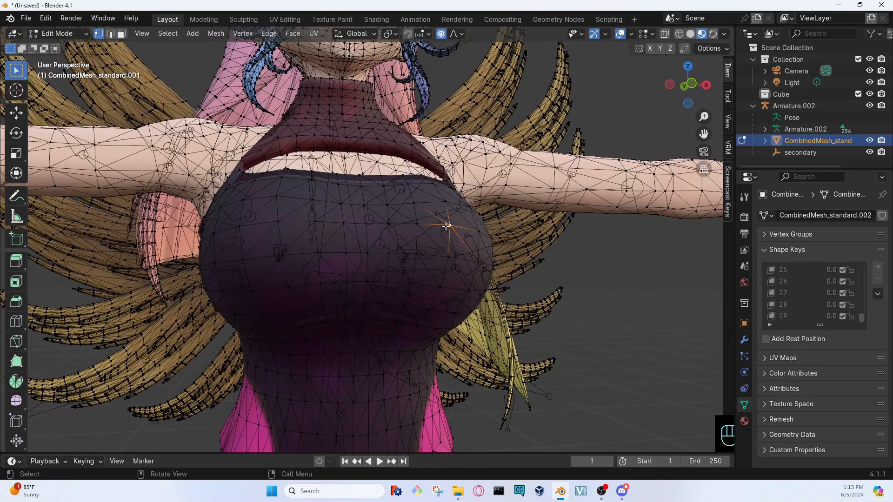
{"action": "left_click", "coordinate": [447, 256]}
{"action": "middle_click_drag", "start_coordinate": [456, 294], "coordinate": [436, 295]}
{"action": "left_click", "coordinate": [458, 224], "text": "shift"}
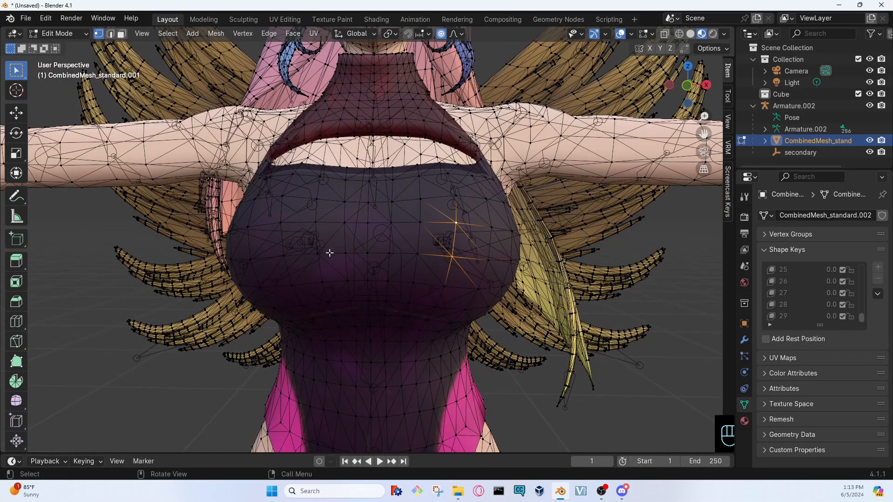
{"action": "middle_click_drag", "start_coordinate": [330, 253], "coordinate": [498, 253]}
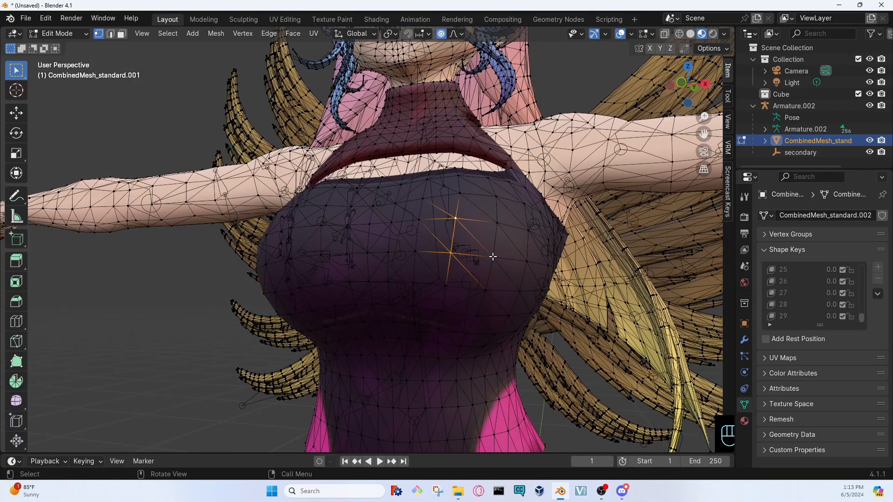
Select a matching pair of outer vertices on each side of the avatar's chest.
{"action": "left_click", "coordinate": [493, 257]}
{"action": "middle_click_drag", "start_coordinate": [281, 260], "coordinate": [262, 264]}
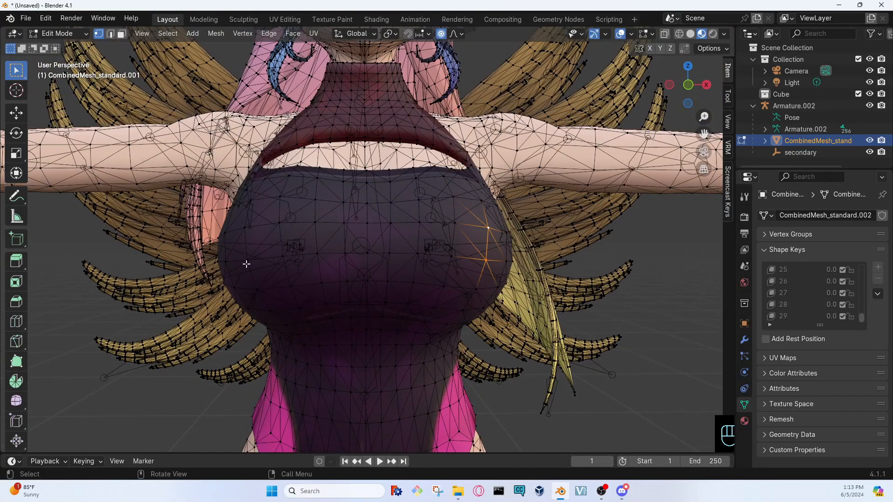
{"action": "left_click", "coordinate": [246, 263], "text": "shift"}
{"action": "left_click", "coordinate": [237, 228], "text": "shift"}
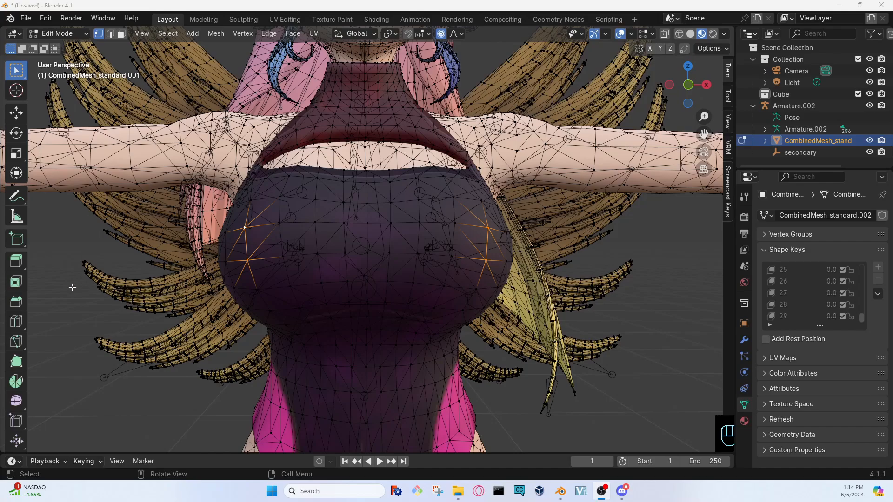
Leave Edit Mode, add a new shape key to the combined mesh and name it "Booba 2".
{"action": "key", "text": "Tab"}
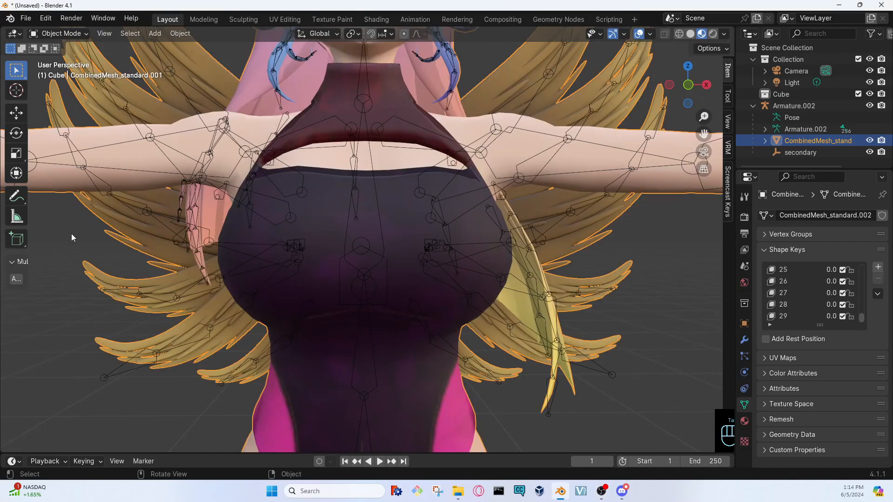
{"action": "left_click", "coordinate": [42, 284]}
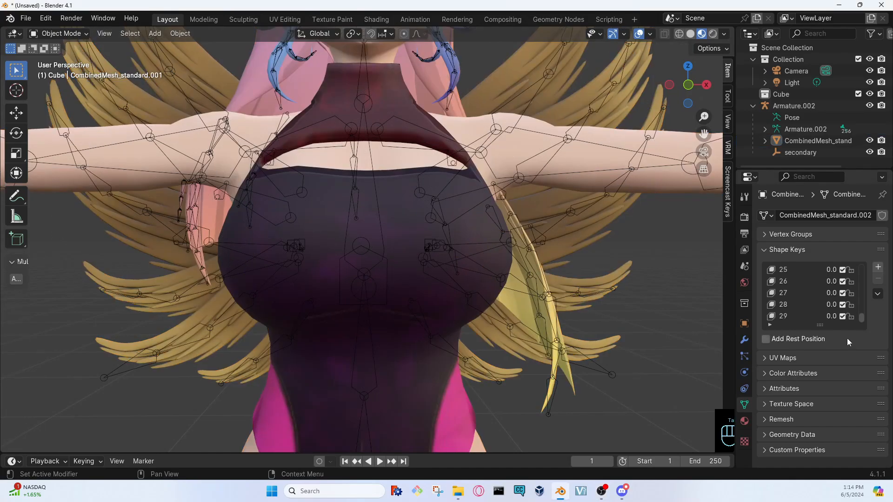
{"action": "left_click", "coordinate": [878, 267]}
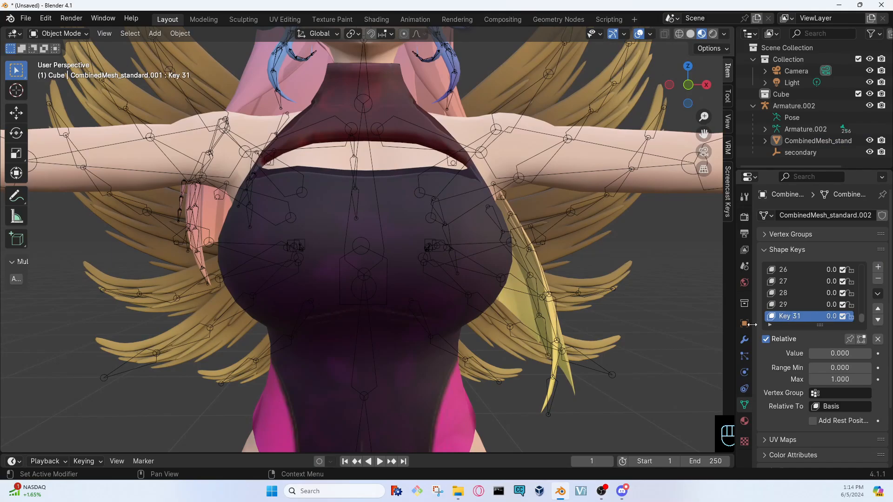
{"action": "double_click", "coordinate": [786, 317]}
{"action": "type", "text": "Booba 2"}
{"action": "key", "text": "Return"}
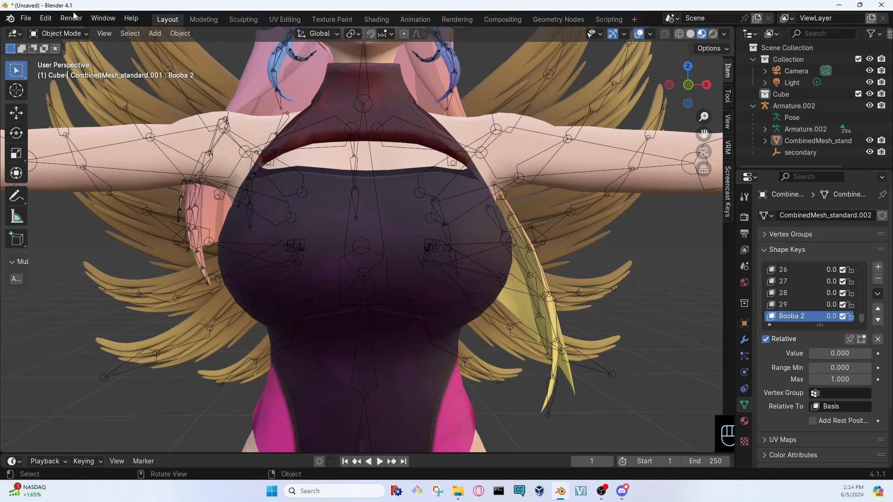
Enter Edit Mode on the Booba 2 shape key and select two outer vertices on each side of the chest.
{"action": "key", "text": "Tab"}
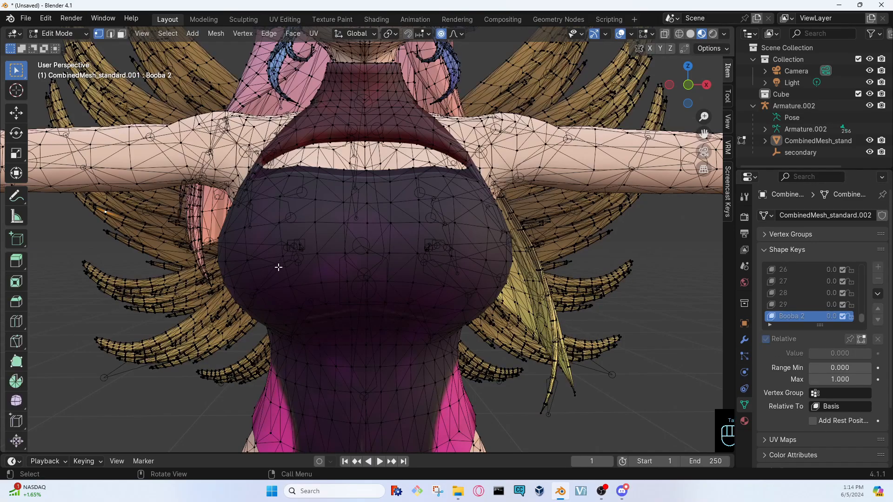
{"action": "right_click", "coordinate": [248, 261], "text": "shift"}
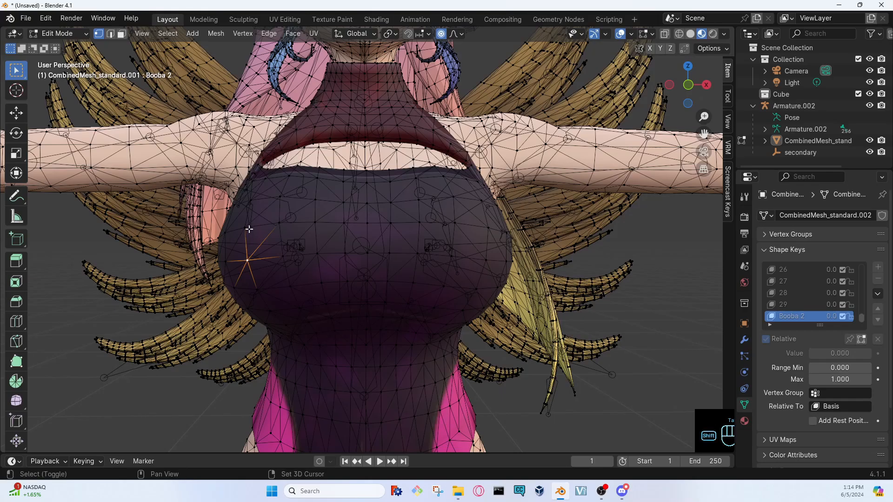
{"action": "left_click", "coordinate": [248, 228], "text": "shift"}
{"action": "left_click", "coordinate": [487, 255], "text": "shift"}
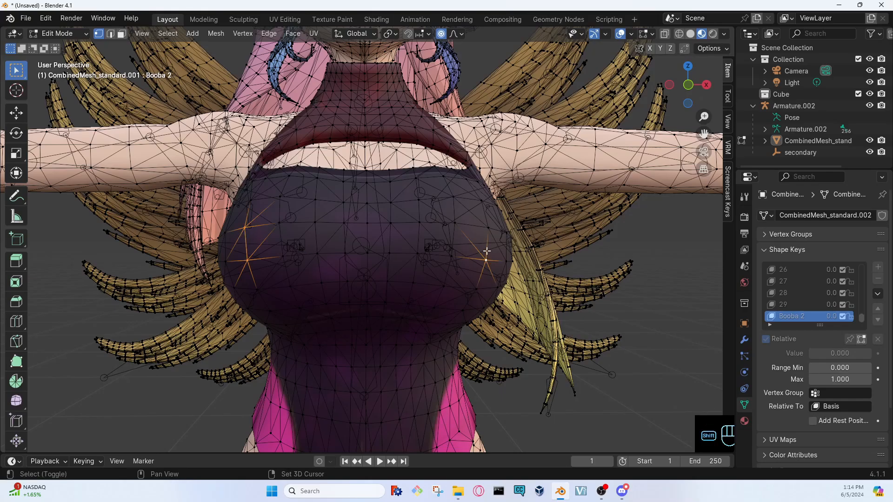
{"action": "left_click", "coordinate": [488, 234], "text": "shift"}
{"action": "middle_click_drag", "start_coordinate": [488, 236], "coordinate": [609, 334]}
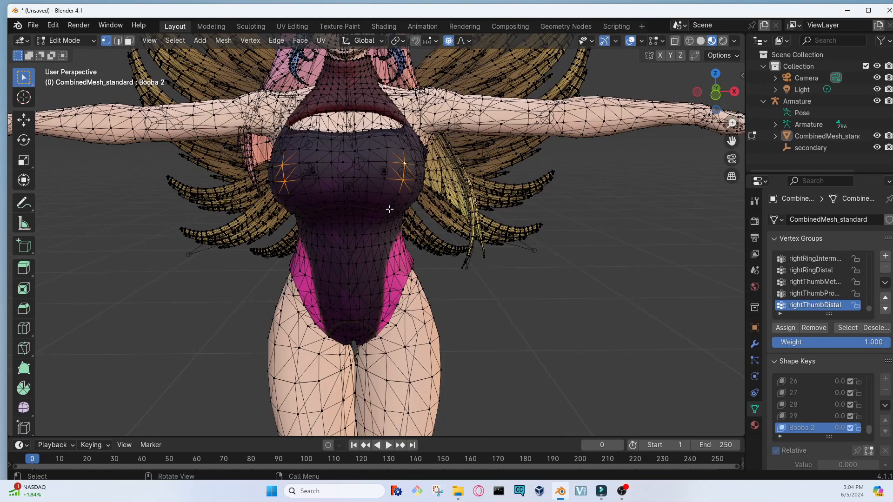
Try a different proportional editing size and preview scaling the selected chest vertices by about 1.53 with Smooth falloff.
{"action": "left_click", "coordinate": [465, 41]}
{"action": "left_click", "coordinate": [868, 10]}
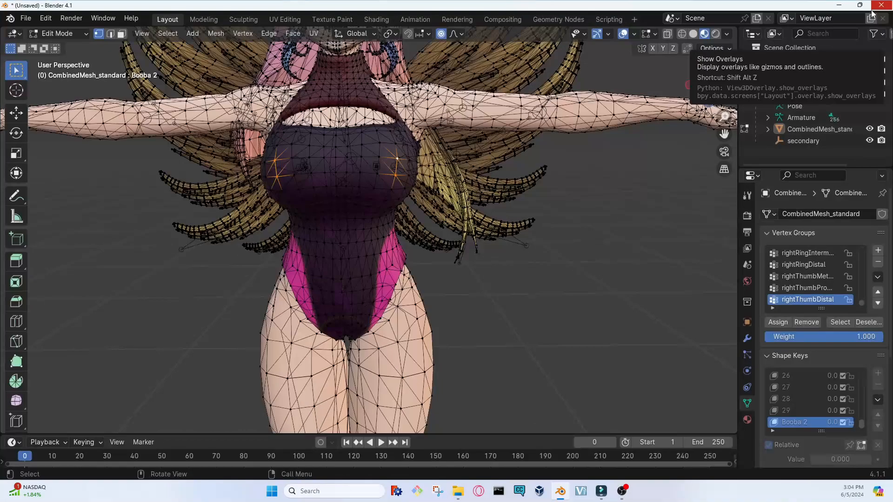
{"action": "left_click", "coordinate": [463, 35]}
{"action": "left_click", "coordinate": [475, 179]}
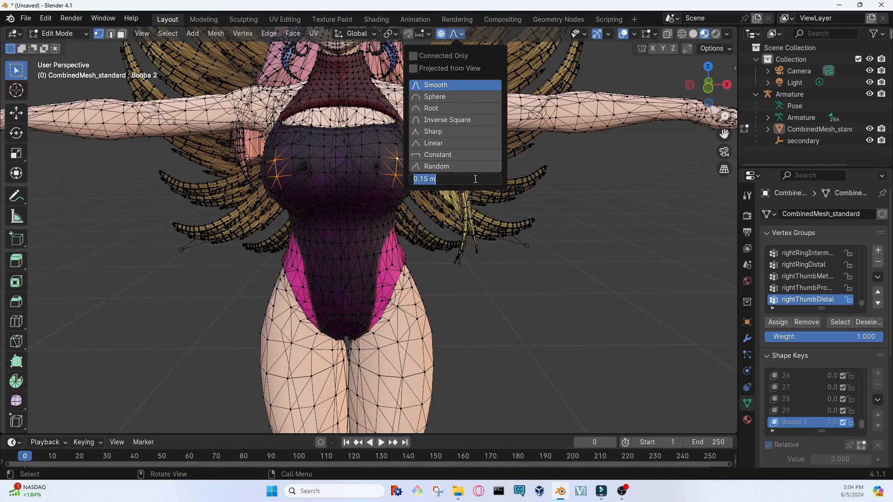
{"action": "type", "text": ".41"}
{"action": "key", "text": "BackSpace"}
{"action": "key", "text": "BackSpace"}
{"action": "key", "text": "BackSpace"}
{"action": "key", "text": "Return"}
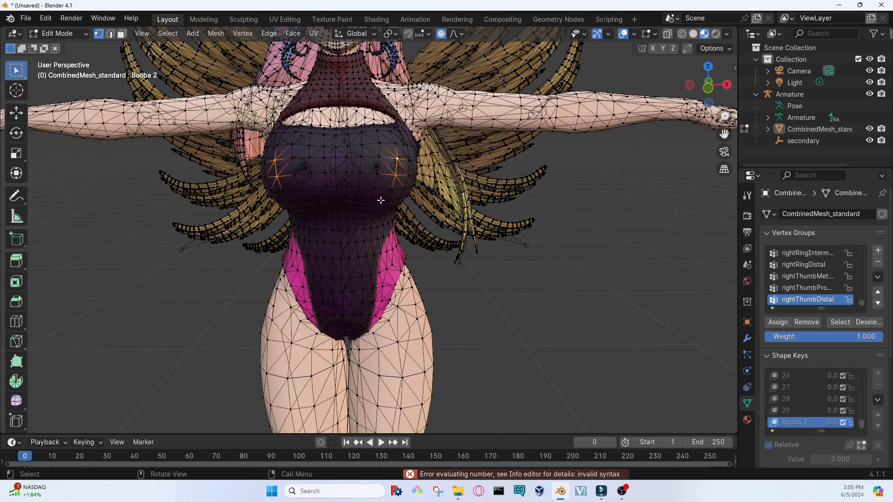
{"action": "key", "text": "s"}
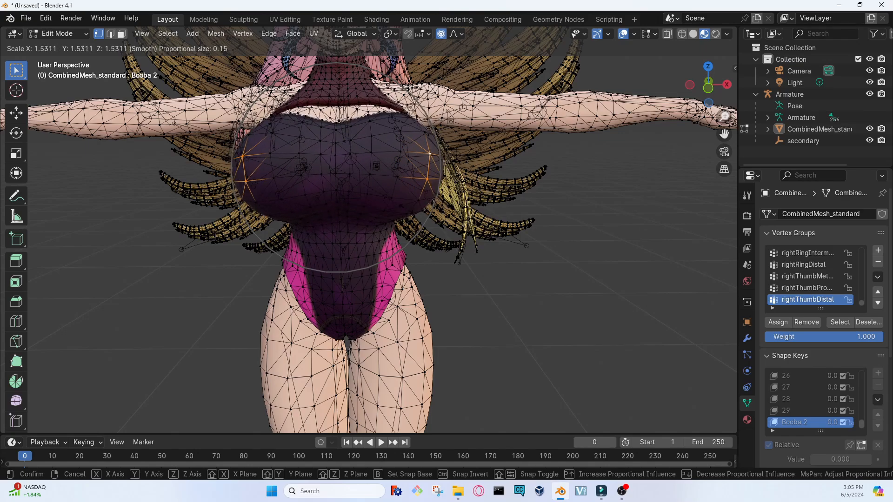
{"action": "right_click", "coordinate": [403, 212]}
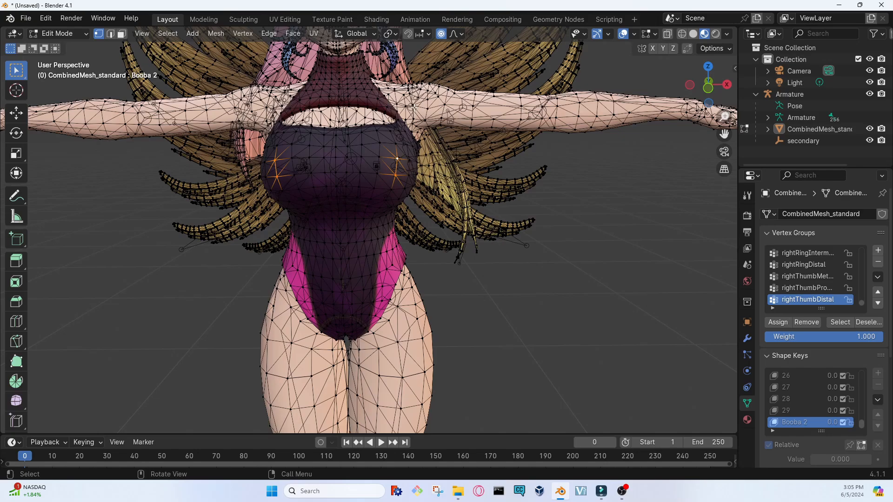
Try the Random falloff for proportional editing, keeping the proportional size at 0.15 m.
{"action": "left_click", "coordinate": [461, 35]}
{"action": "left_click", "coordinate": [477, 166]}
{"action": "left_click", "coordinate": [476, 178]}
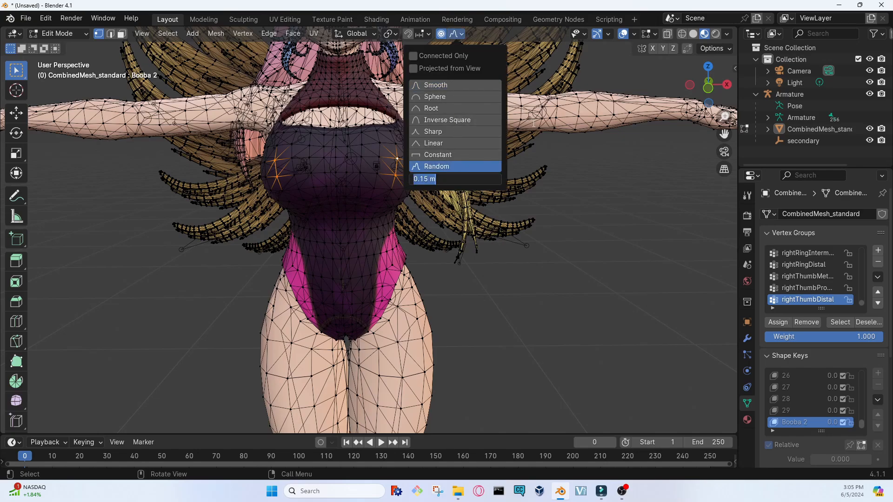
{"action": "key", "text": "Return"}
Set the proportional editing falloff to Smooth and the proportional size to 1 m.
{"action": "left_click", "coordinate": [456, 33]}
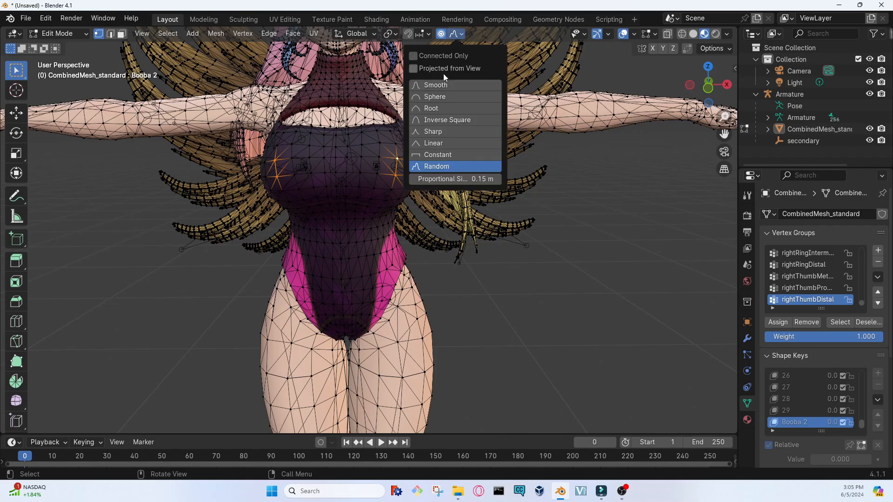
{"action": "left_click", "coordinate": [443, 85]}
{"action": "left_click", "coordinate": [473, 179]}
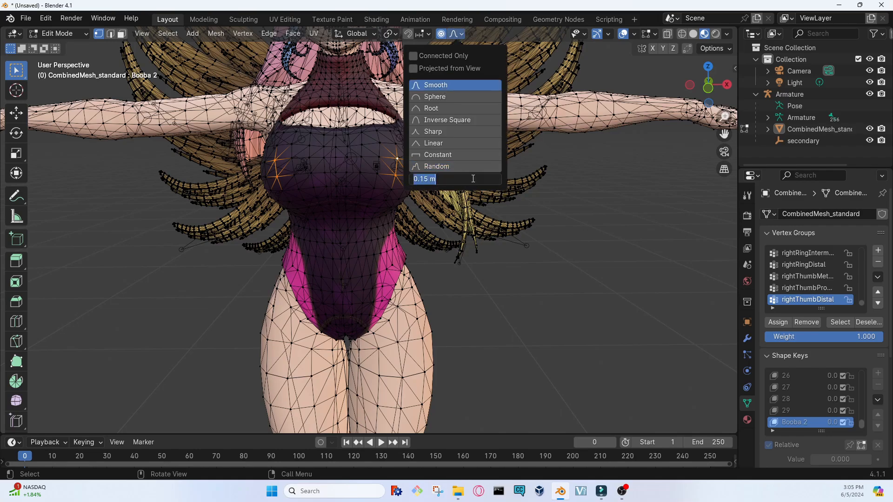
{"action": "type", "text": "1"}
{"action": "key", "text": "Return"}
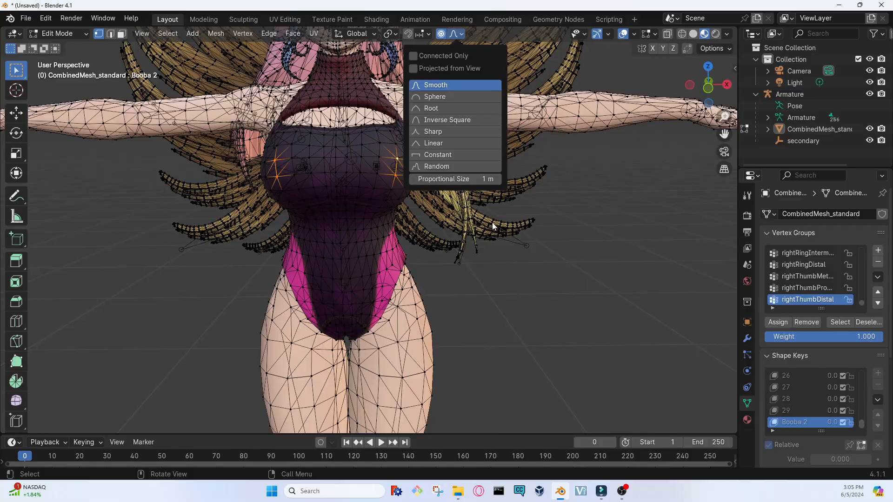
Preview scaling the chest vertices with the large proportional size, cancel it, and set the proportional size to 0.15 m.
{"action": "key", "text": "s"}
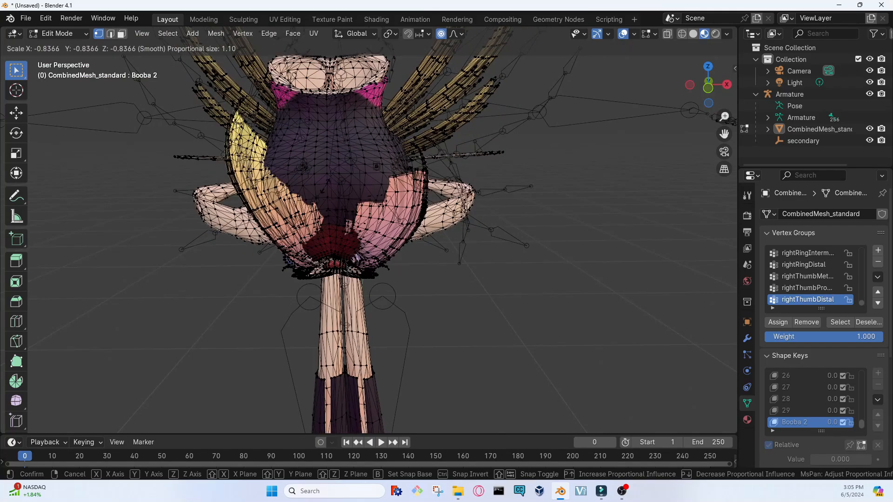
{"action": "right_click", "coordinate": [409, 200]}
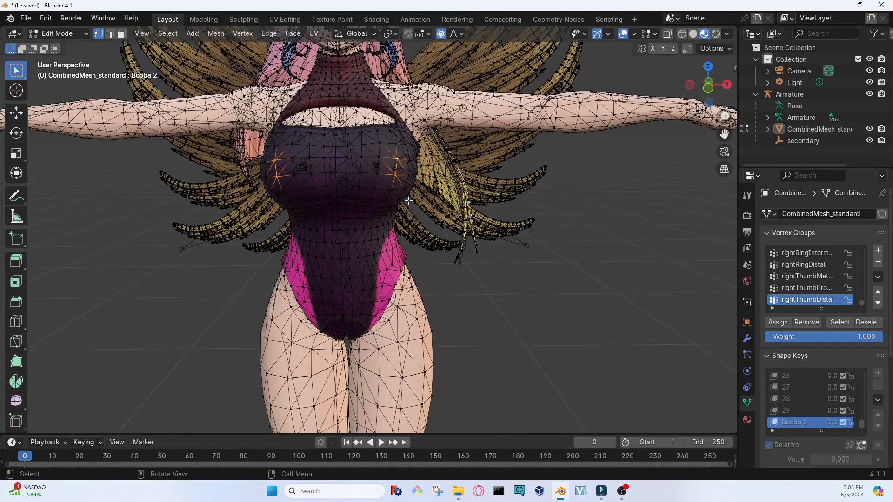
{"action": "left_click", "coordinate": [458, 33]}
{"action": "left_click", "coordinate": [465, 178]}
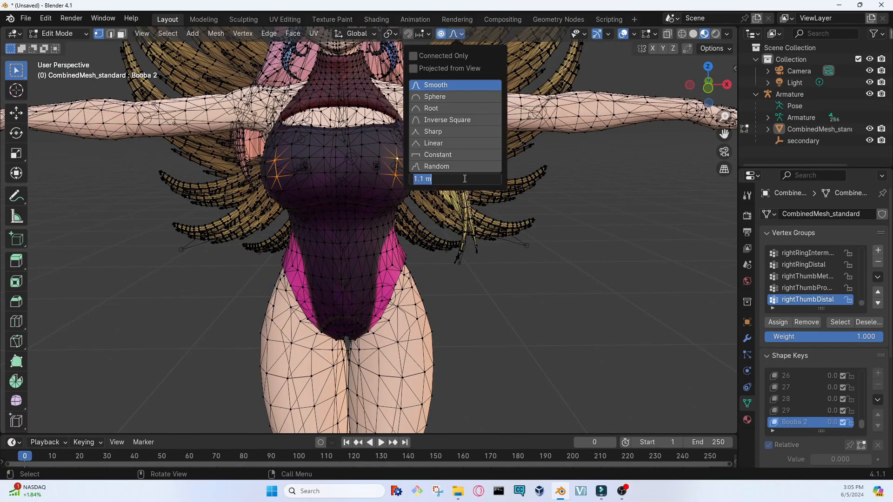
{"action": "key", "text": "BackSpace"}
{"action": "key", "text": "Return"}
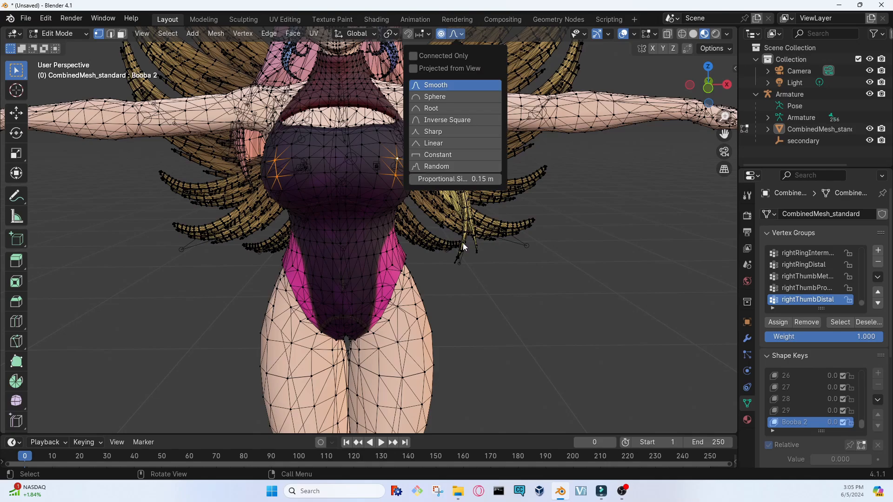
{"action": "left_click", "coordinate": [442, 234]}
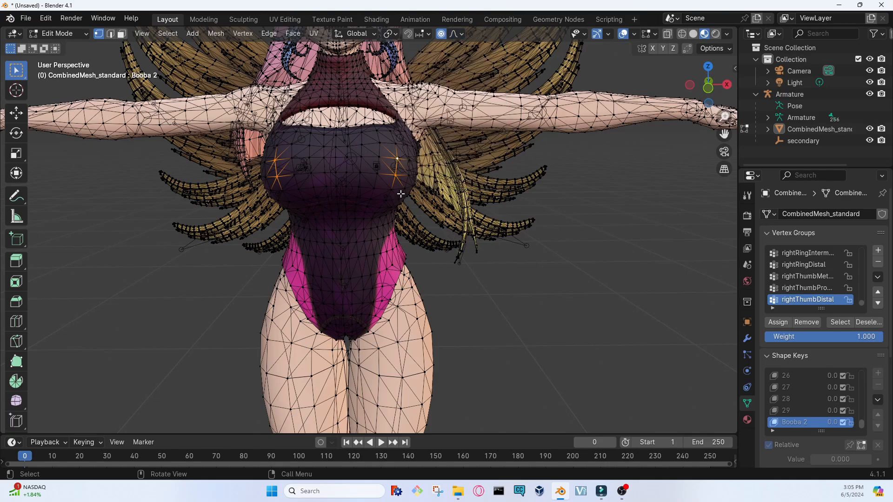
Scale the selected chest vertices up by about 1.26 and again by about 1.09 with Smooth proportional editing.
{"action": "key", "text": "s"}
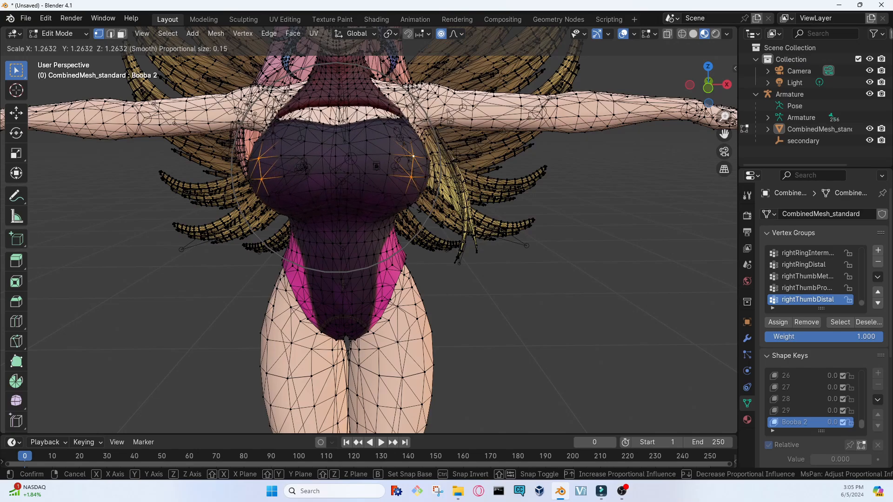
{"action": "left_click", "coordinate": [420, 210]}
{"action": "middle_click_drag", "start_coordinate": [420, 210], "coordinate": [478, 137]}
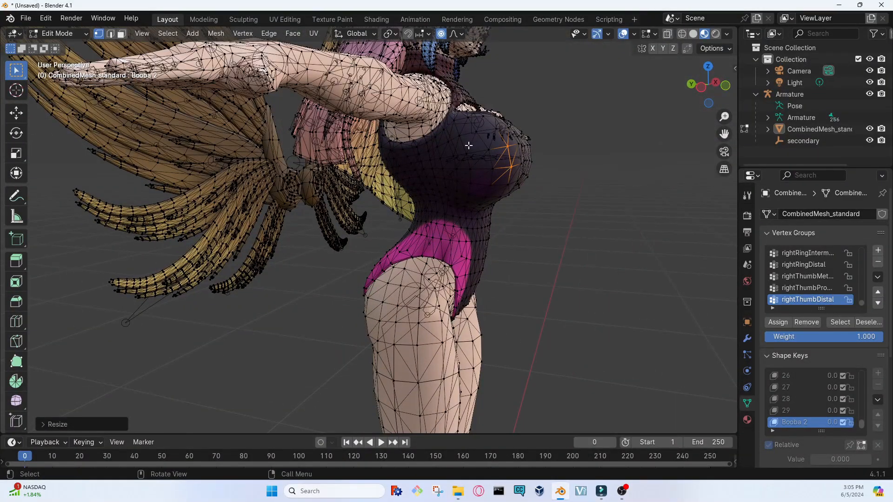
{"action": "key", "text": "s"}
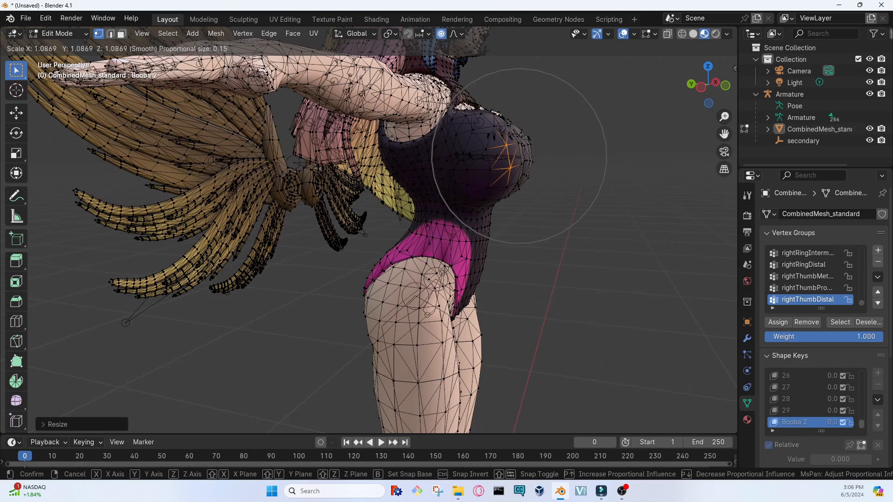
{"action": "left_click", "coordinate": [493, 159]}
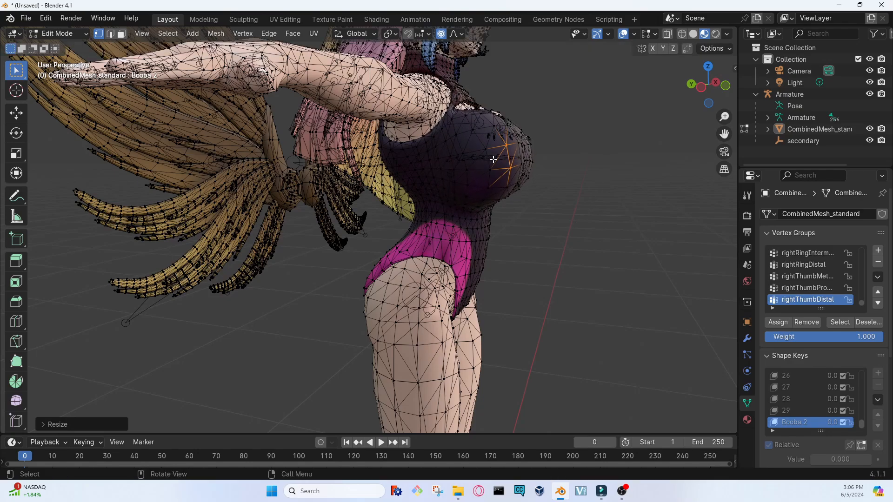
{"action": "middle_click_drag", "start_coordinate": [493, 159], "coordinate": [349, 164]}
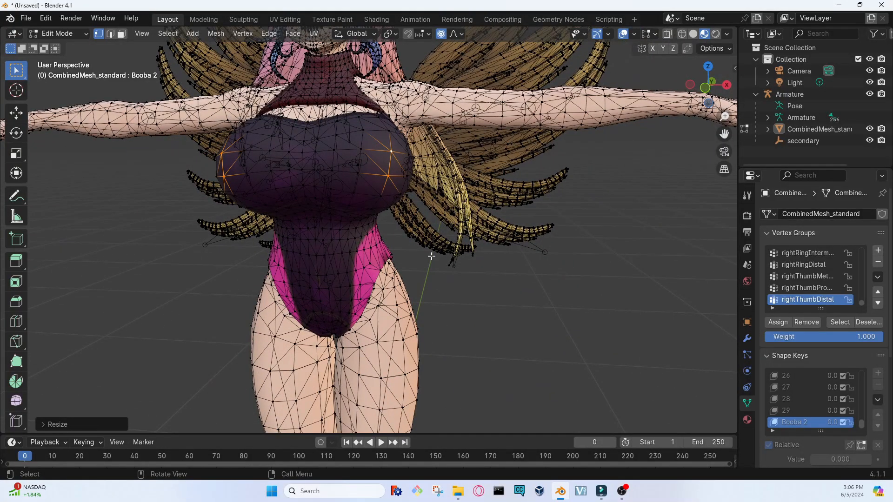
{"action": "middle_click_drag", "start_coordinate": [449, 268], "coordinate": [510, 288]}
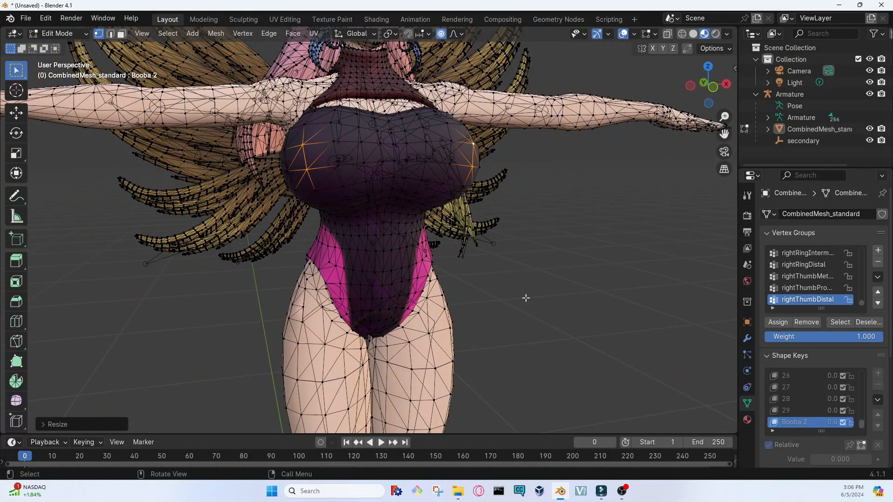
Return to Object Mode and add a new shape key named Center Booba.
{"action": "key", "text": "Tab"}
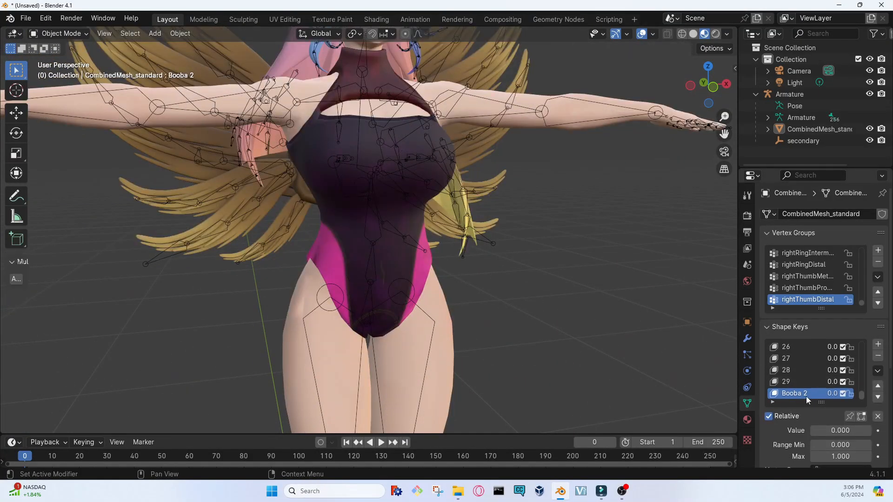
{"action": "mouse_move", "coordinate": [832, 431]}
{"action": "left_mouse_down"}
{"action": "mouse_move", "coordinate": [887, 431]}
{"action": "mouse_move", "coordinate": [832, 430]}
{"action": "left_mouse_up"}
{"action": "left_click", "coordinate": [877, 345]}
{"action": "double_click", "coordinate": [796, 396]}
{"action": "type", "text": "Cent"}
{"action": "type", "text": "er Booba"}
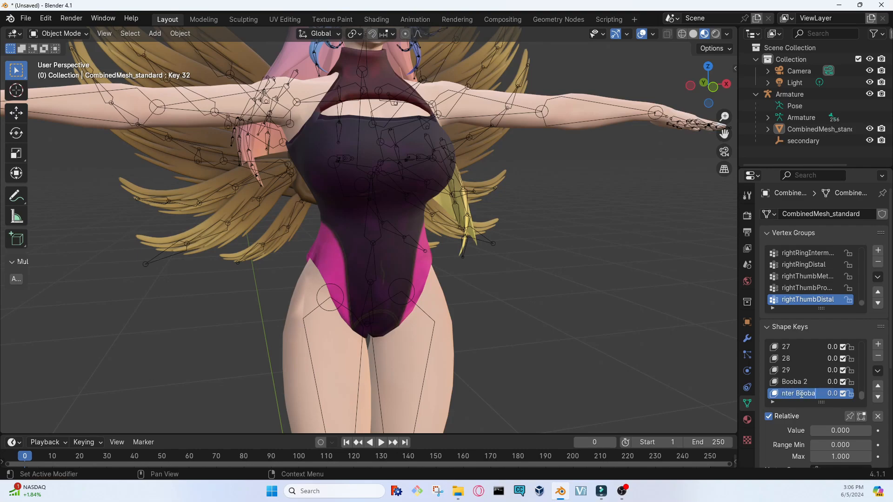
{"action": "key", "text": "Return"}
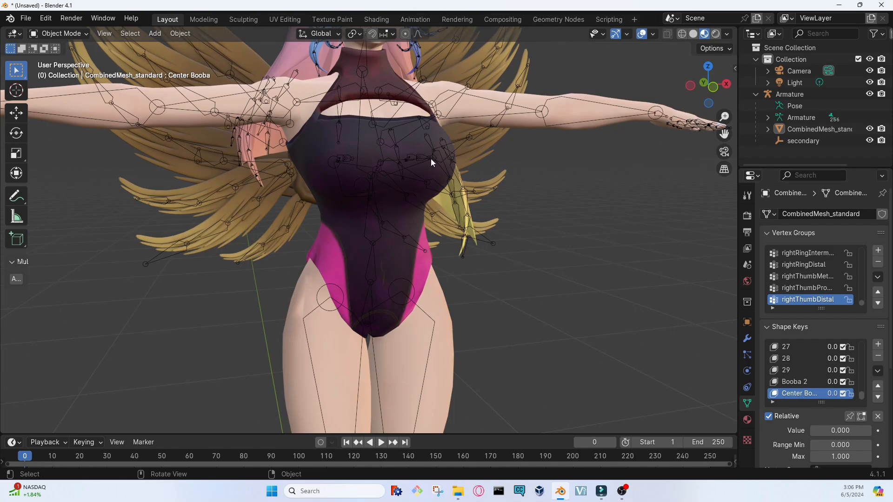
Enter Edit Mode on the Center Booba shape key and select two outer vertices on each side of the chest.
{"action": "key", "text": "Tab"}
{"action": "middle_click_drag", "start_coordinate": [440, 159], "coordinate": [409, 173]}
{"action": "scroll", "coordinate": [390, 165], "scroll_direction": "up", "scroll_amount": 3}
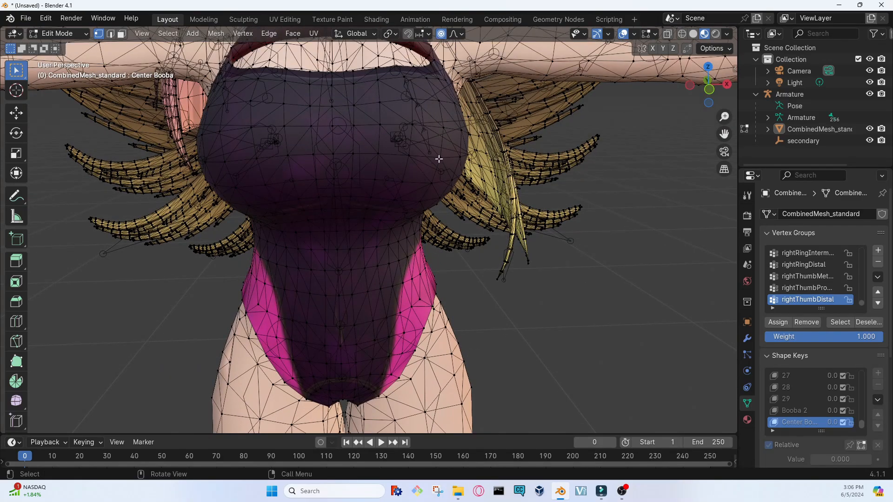
{"action": "middle_click_drag", "start_coordinate": [249, 166], "coordinate": [253, 154]}
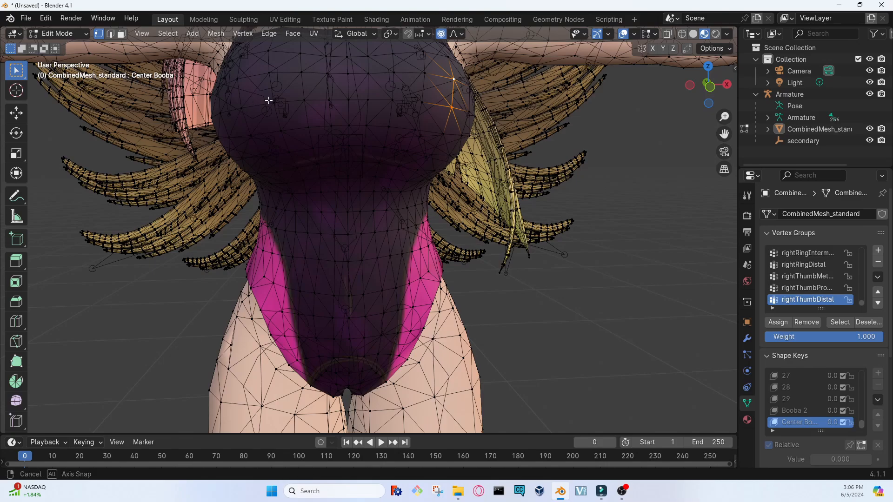
{"action": "middle_click_drag", "start_coordinate": [268, 100], "coordinate": [261, 104]}
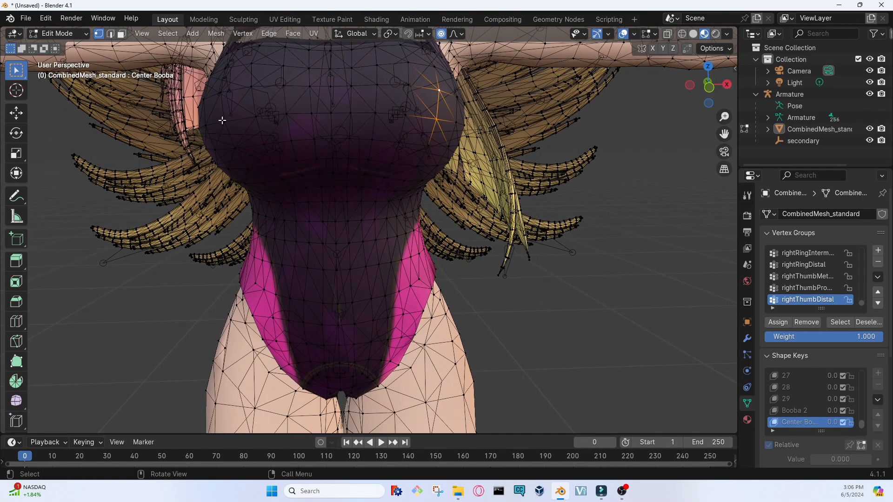
{"action": "left_click", "coordinate": [224, 94], "text": "ctrl"}
{"action": "left_click", "coordinate": [241, 134]}
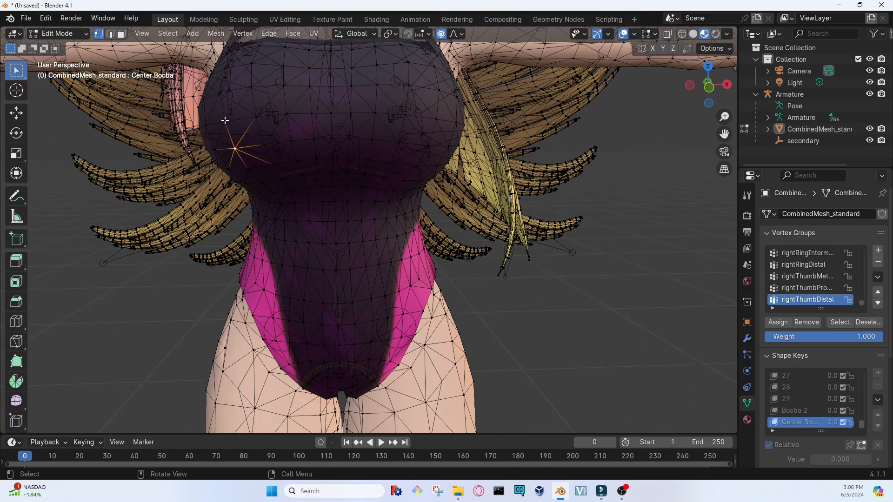
{"action": "left_click", "coordinate": [225, 120]}
{"action": "left_click", "coordinate": [221, 92], "text": "shift"}
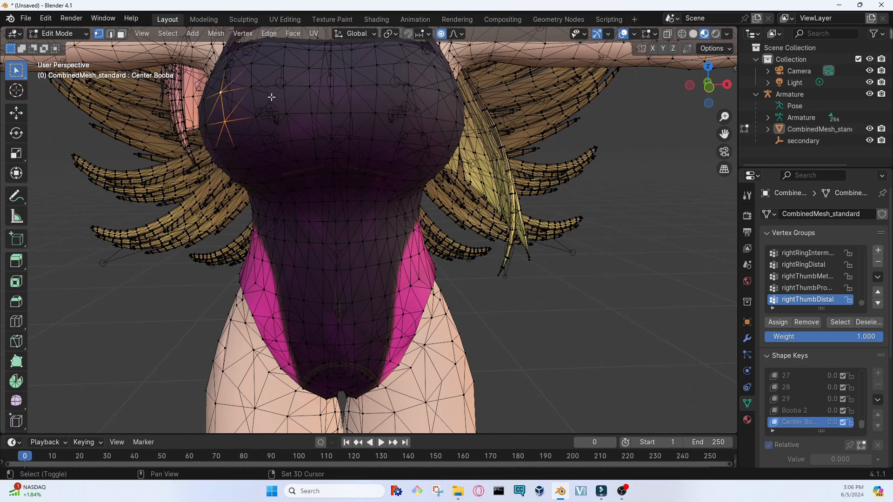
{"action": "left_click", "coordinate": [437, 120], "text": "shift"}
{"action": "left_click", "coordinate": [439, 90], "text": "shift"}
{"action": "scroll", "coordinate": [332, 121], "scroll_direction": "down", "scroll_amount": 3}
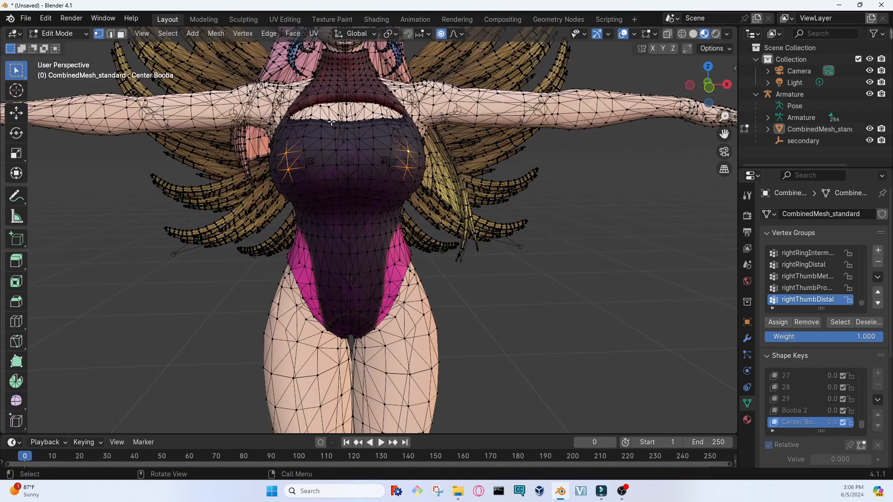
Scale the selected chest vertices inward along the global X axis by about 0.92 with Smooth proportional editing.
{"action": "key", "text": "s"}
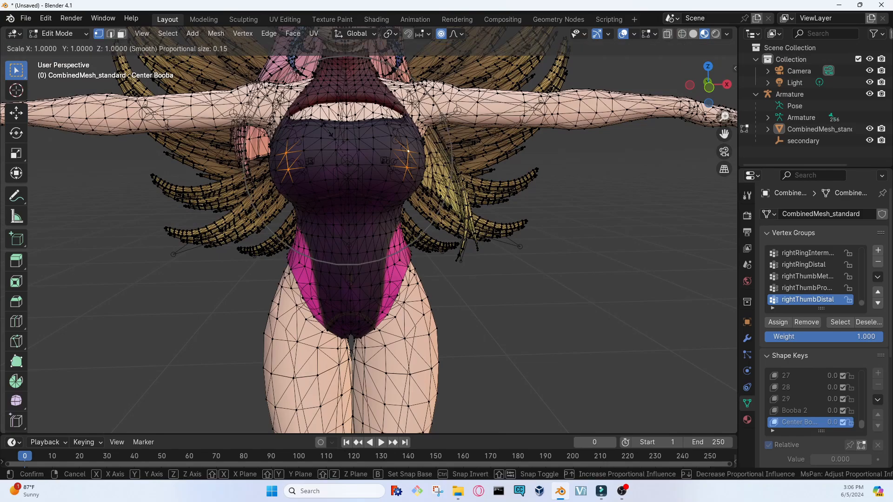
{"action": "key", "text": "y"}
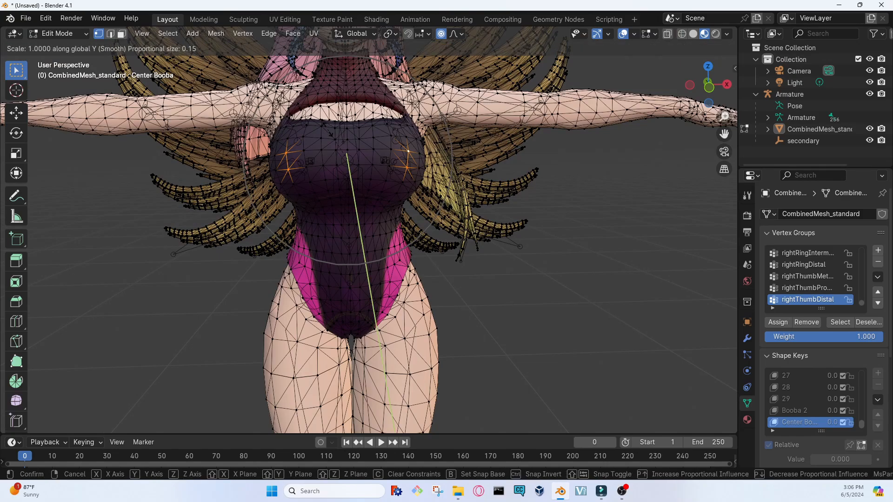
{"action": "key", "text": "x"}
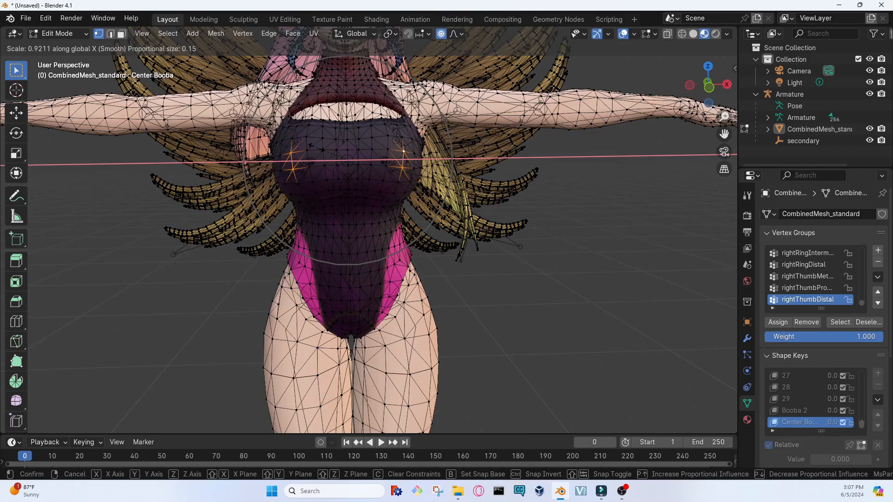
{"action": "left_click", "coordinate": [317, 148]}
{"action": "middle_click_drag", "start_coordinate": [452, 197], "coordinate": [411, 113]}
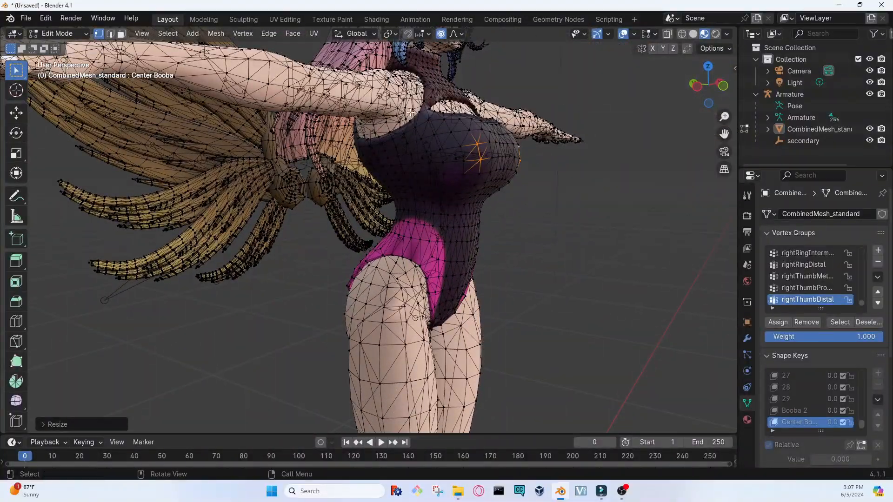
{"action": "middle_click_drag", "start_coordinate": [477, 114], "coordinate": [480, 171]}
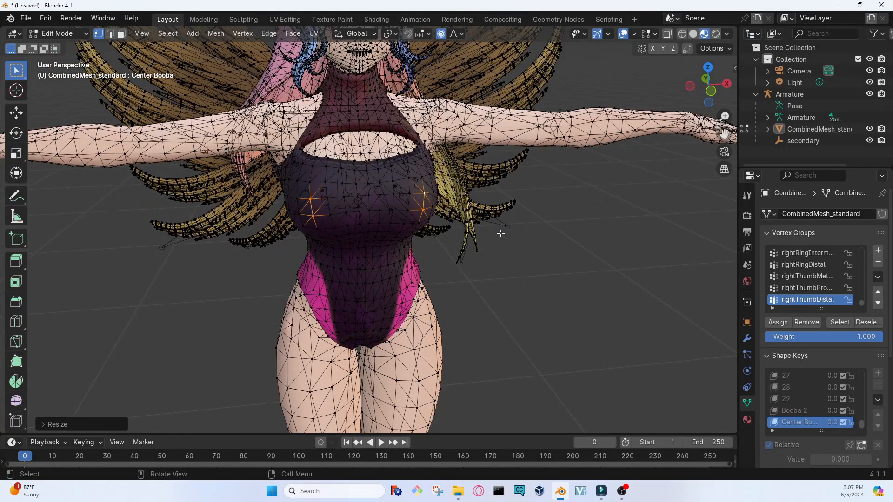
{"action": "mouse_move", "coordinate": [500, 234]}
{"action": "middle_mouse_down"}
{"action": "mouse_move", "coordinate": [498, 205]}
{"action": "mouse_move", "coordinate": [500, 223]}
{"action": "middle_mouse_up"}
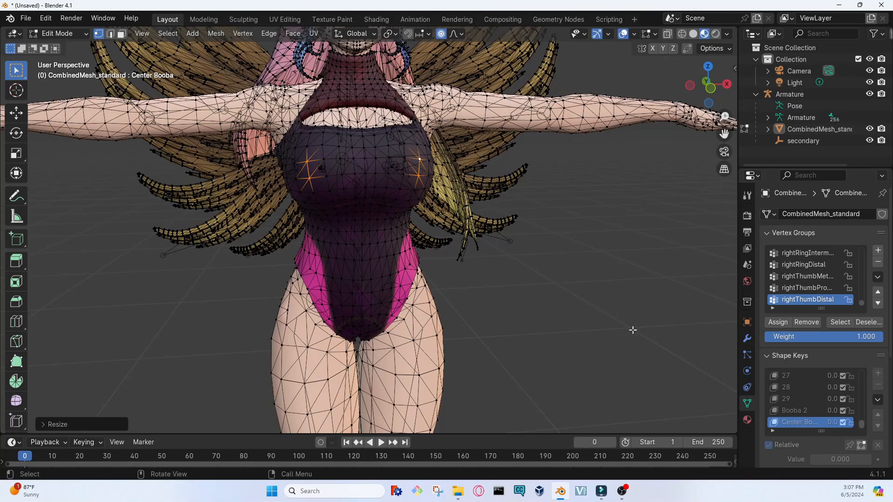
Return to Object Mode and preview the Center Booba and Booba 2 shape keys together at a value of 1.
{"action": "key", "text": "Tab"}
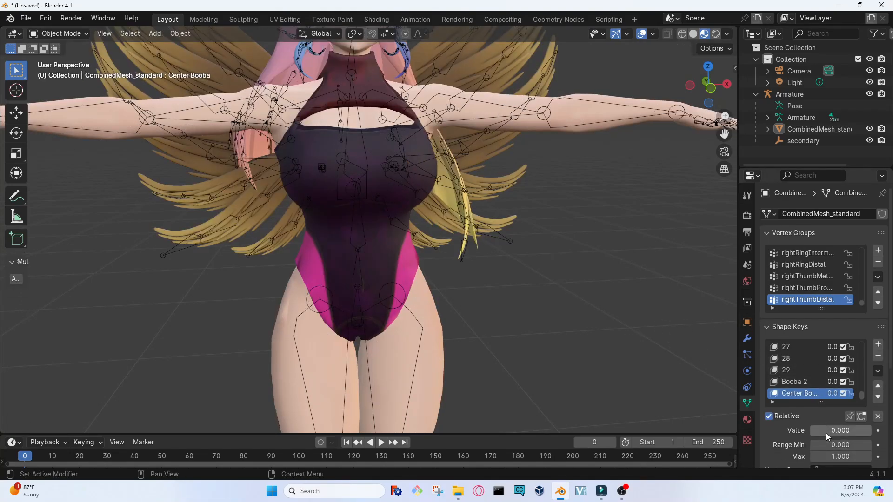
{"action": "left_click_drag", "start_coordinate": [827, 436], "coordinate": [888, 431]}
{"action": "left_click", "coordinate": [796, 380]}
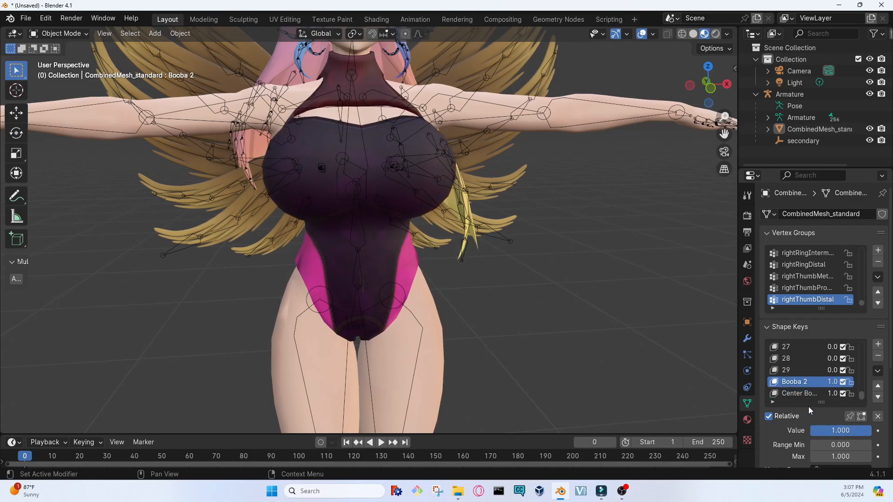
Set the Center Booba shape key's value to 0 and view the chest with only Booba 2 applied.
{"action": "left_click", "coordinate": [804, 395]}
{"action": "left_click_drag", "start_coordinate": [851, 431], "coordinate": [808, 430]}
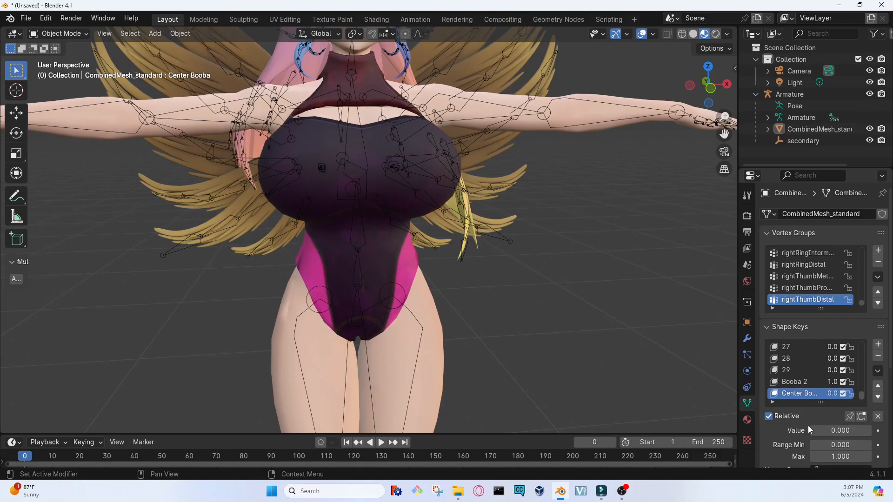
{"action": "mouse_move", "coordinate": [638, 333]}
{"action": "middle_mouse_down"}
{"action": "mouse_move", "coordinate": [545, 299]}
{"action": "mouse_move", "coordinate": [470, 329]}
{"action": "mouse_move", "coordinate": [414, 242]}
{"action": "mouse_move", "coordinate": [495, 324]}
{"action": "mouse_move", "coordinate": [556, 295]}
{"action": "mouse_move", "coordinate": [649, 347]}
{"action": "mouse_move", "coordinate": [666, 312]}
{"action": "mouse_move", "coordinate": [646, 337]}
{"action": "middle_mouse_up"}
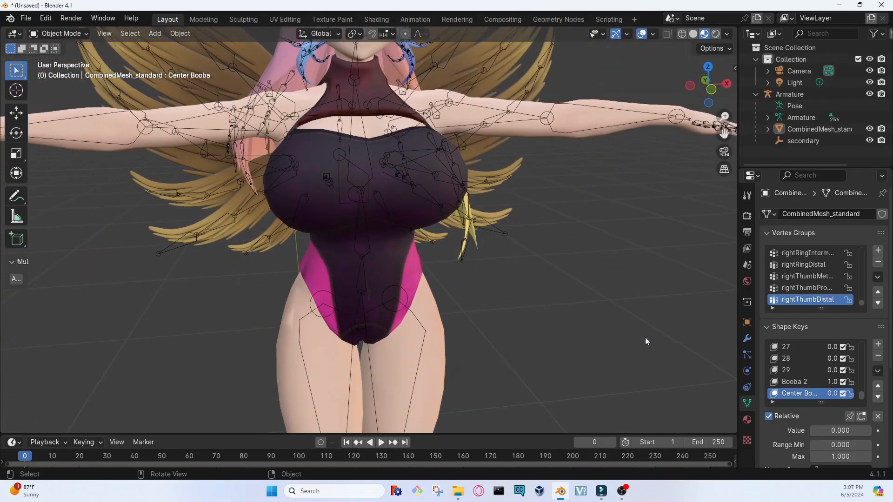
Set the Booba 2 shape key's value to 0, keep Center Booba at 0, and inspect the avatar's base chest shape.
{"action": "left_click", "coordinate": [791, 381]}
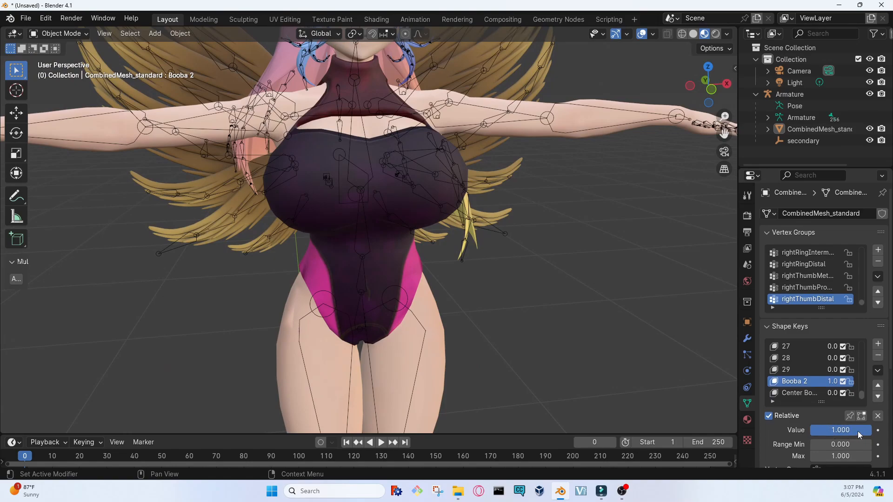
{"action": "left_click", "coordinate": [836, 430]}
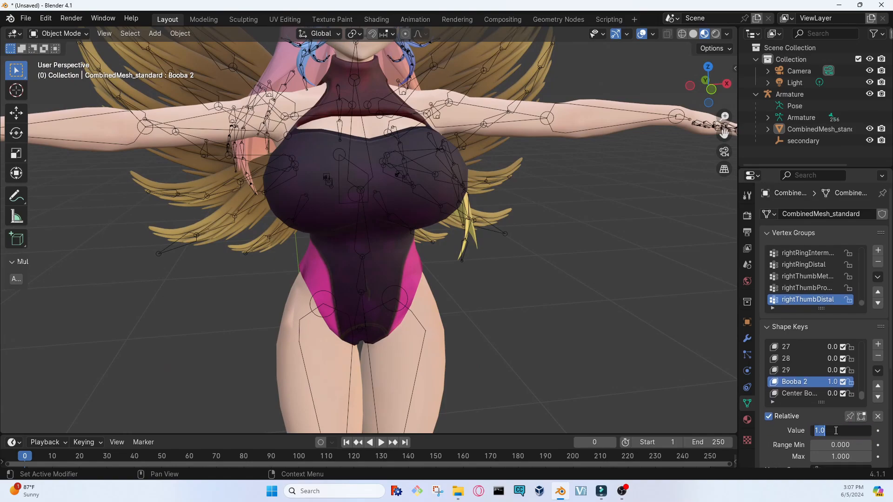
{"action": "type", "text": "0"}
{"action": "key", "text": "Return"}
{"action": "left_click", "coordinate": [794, 397]}
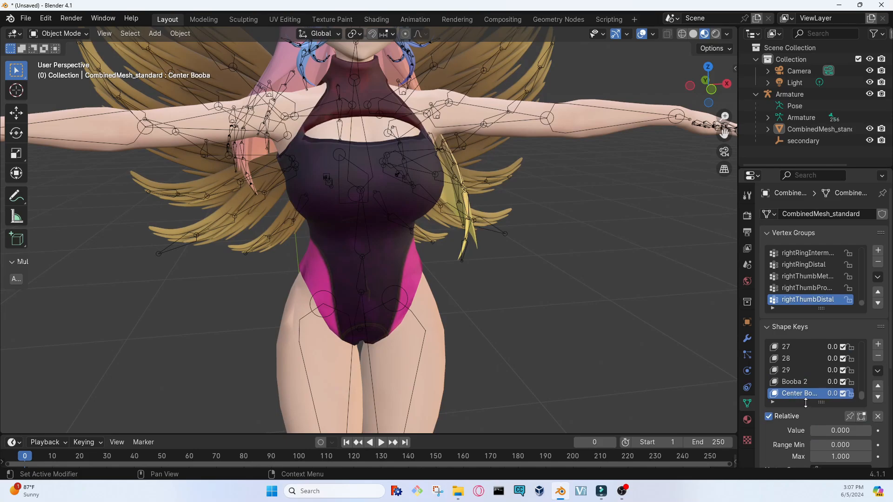
{"action": "left_click", "coordinate": [836, 431]}
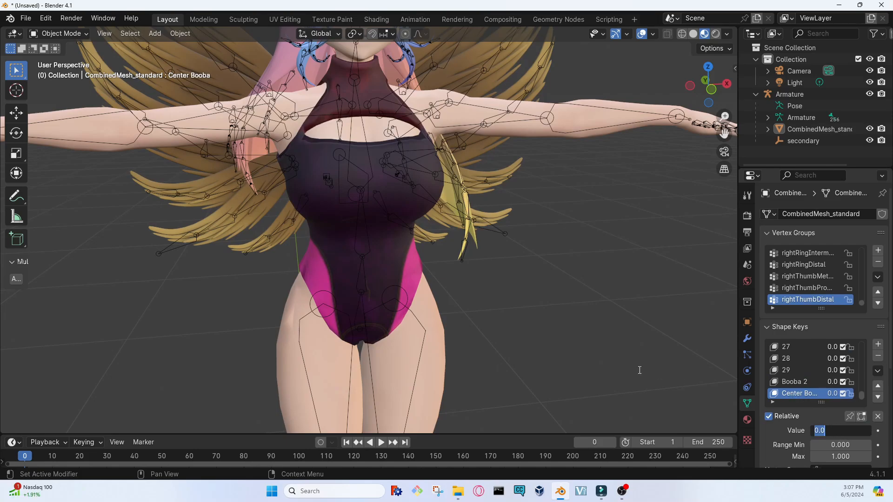
{"action": "key", "text": "Return"}
{"action": "middle_click_drag", "start_coordinate": [638, 351], "coordinate": [225, 123]}
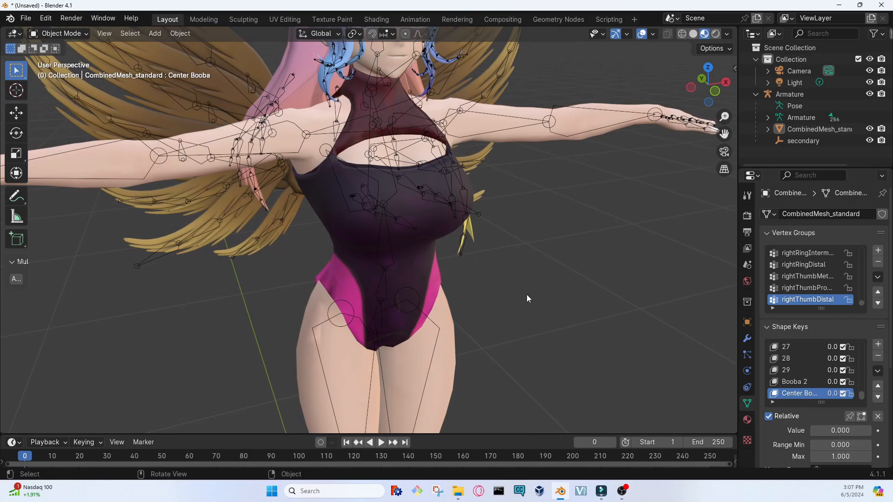
Set the Center Booba and Booba 2 shape keys both to a value of 1.
{"action": "middle_click_drag", "start_coordinate": [527, 298], "coordinate": [489, 279]}
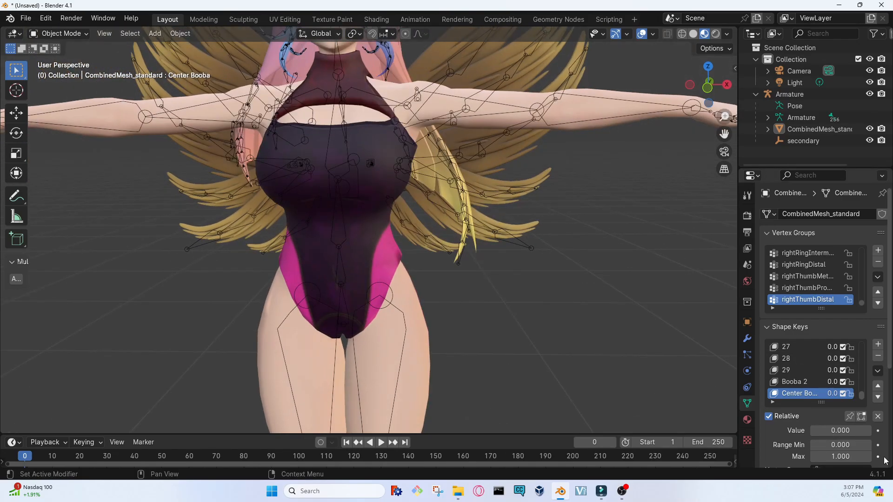
{"action": "left_click", "coordinate": [837, 433]}
{"action": "type", "text": "1"}
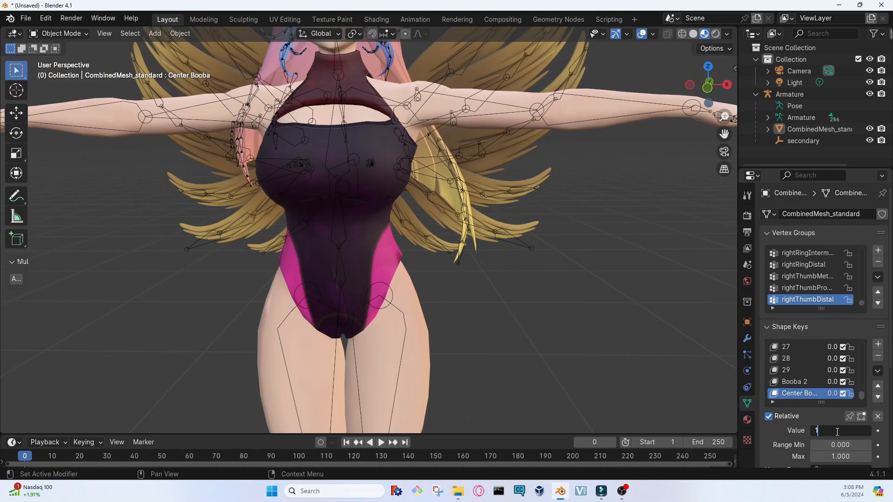
{"action": "key", "text": "Return"}
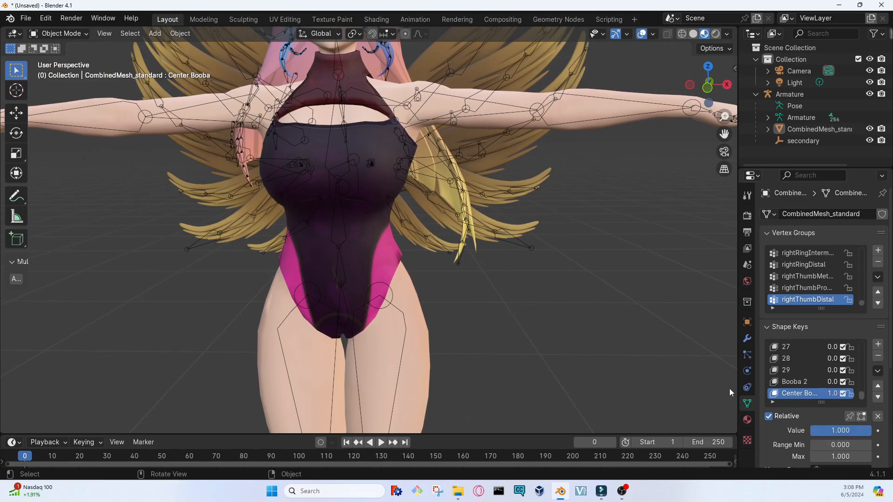
{"action": "left_click", "coordinate": [794, 382]}
{"action": "left_click", "coordinate": [838, 430]}
{"action": "type", "text": "1"}
{"action": "key", "text": "Return"}
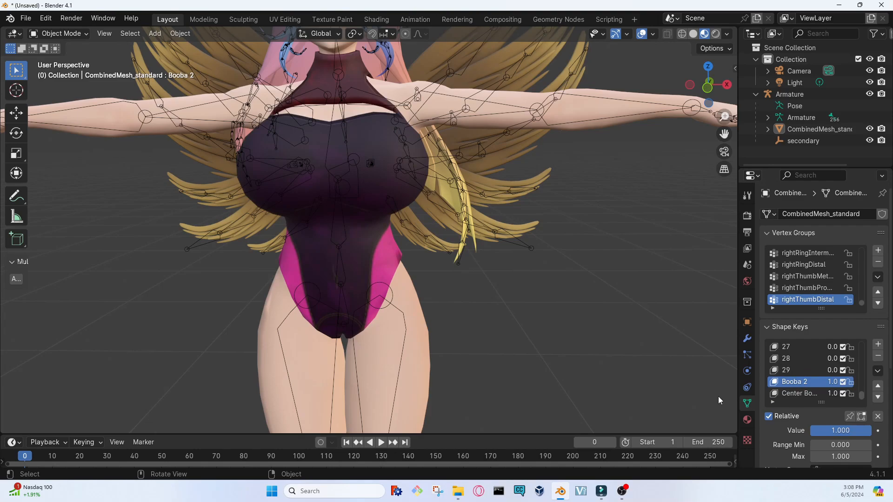
Export the avatar in VRM format as Booba SLider.vrm into a new folder, New Folder(1), inside Documents.
{"action": "left_click", "coordinate": [32, 22]}
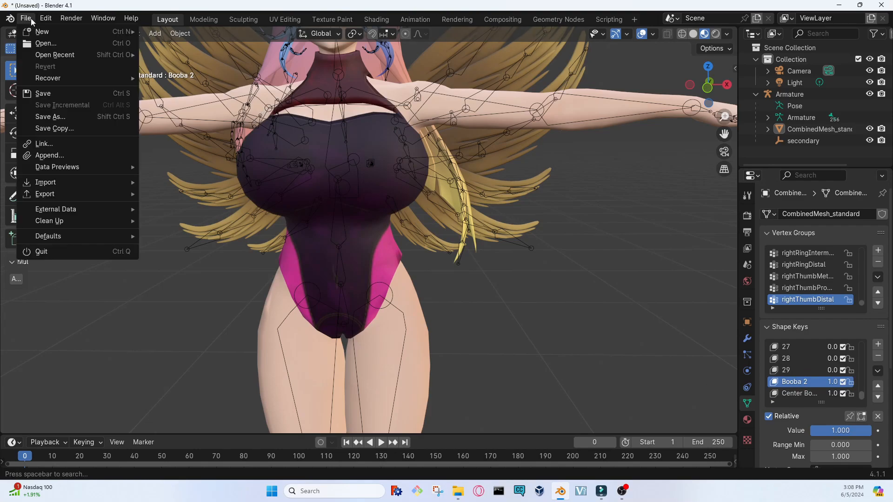
{"action": "mouse_move", "coordinate": [61, 200]}
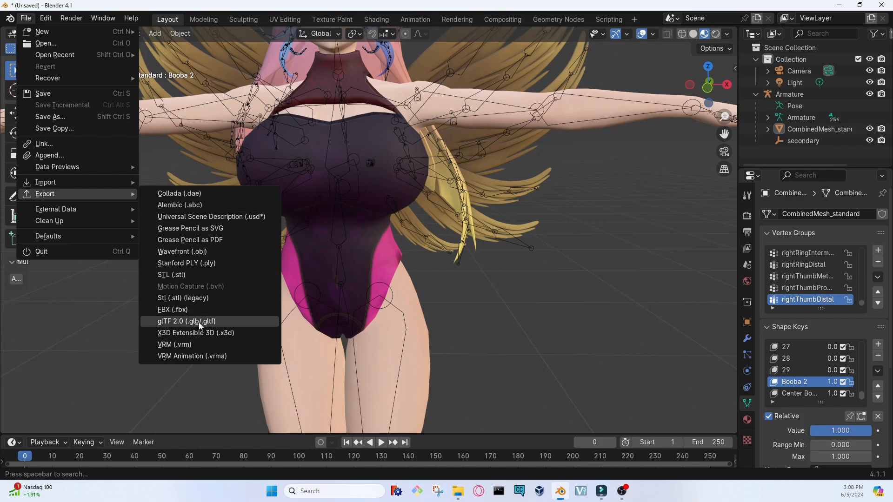
{"action": "left_click", "coordinate": [198, 344]}
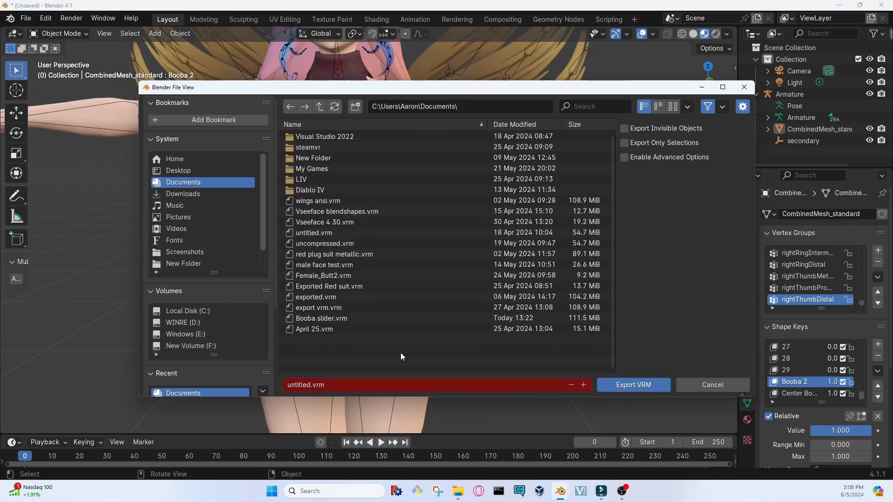
{"action": "left_click", "coordinate": [355, 386]}
{"action": "type", "text": "Booba"}
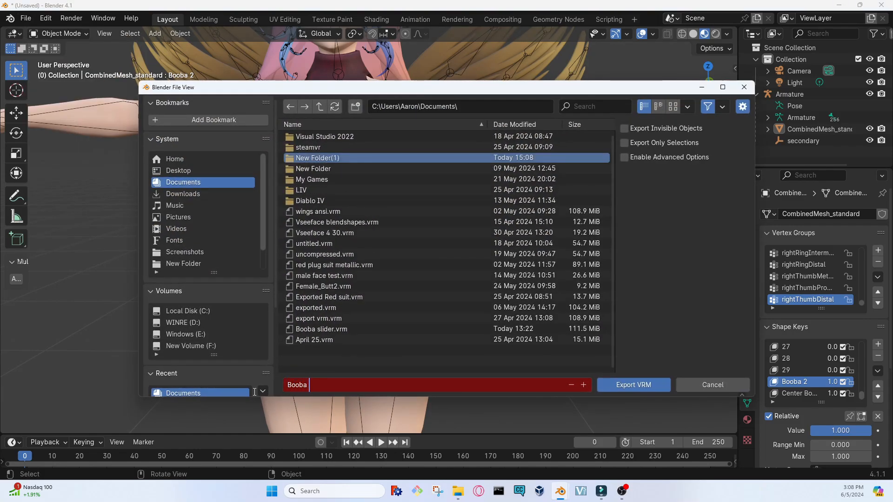
{"action": "type", "text": " SLider./"}
{"action": "key", "text": "BackSpace"}
{"action": "key", "text": "BackSpace"}
{"action": "key", "text": "BackSpace"}
{"action": "key", "text": "BackSpace"}
{"action": "key", "text": "BackSpace"}
{"action": "left_click", "coordinate": [632, 385]}
{"action": "left_click", "coordinate": [633, 385]}
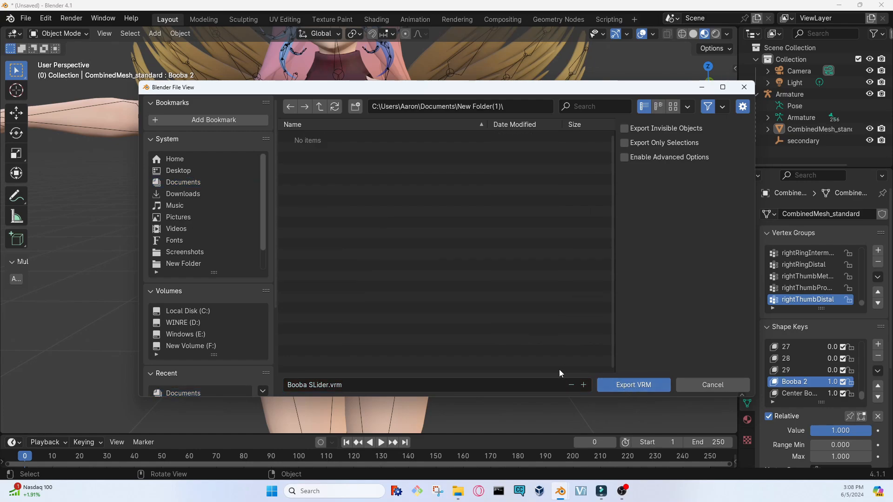
{"action": "left_click", "coordinate": [634, 384]}
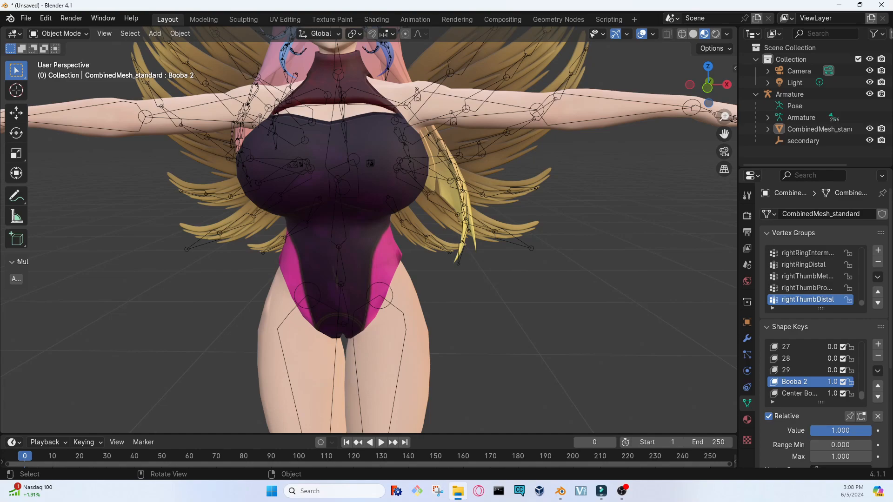
Switch to File Explorer and locate Booba slider.vrm in the Documents folder.
{"action": "left_click", "coordinate": [457, 491]}
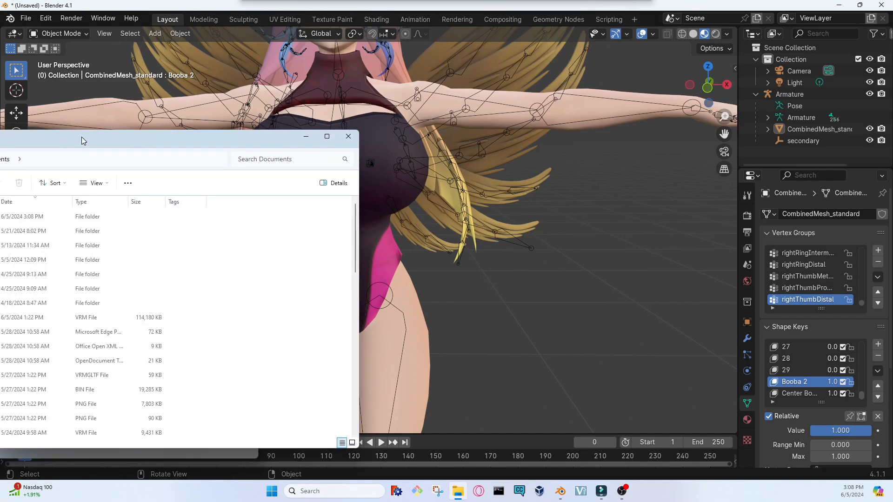
{"action": "left_click", "coordinate": [219, 282]}
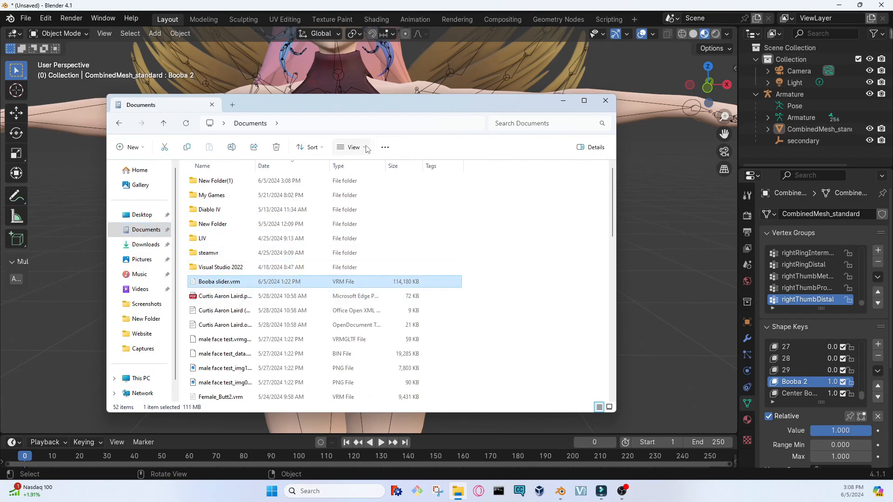
{"action": "left_click_drag", "start_coordinate": [371, 110], "coordinate": [0, 143]}
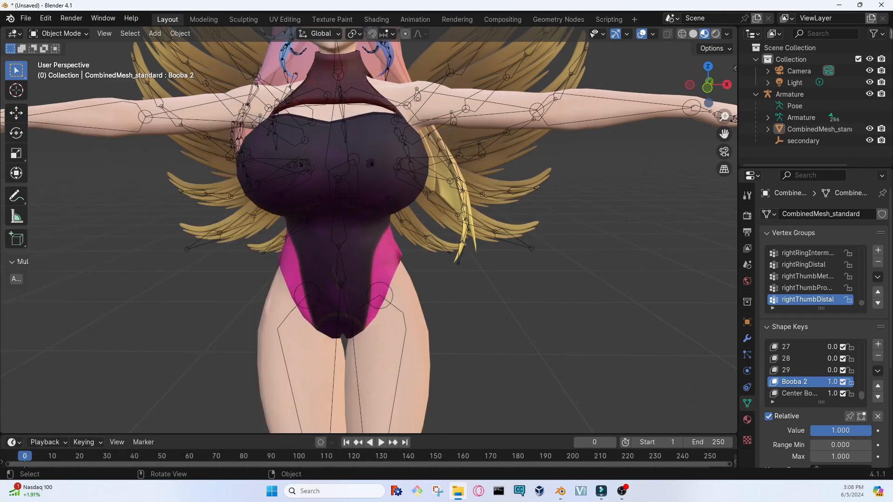
Select the whole avatar with its armature in the Blender scene and delete it.
{"action": "scroll", "coordinate": [185, 242], "scroll_direction": "down", "scroll_amount": 5}
{"action": "scroll", "coordinate": [505, 325], "scroll_direction": "down", "scroll_amount": 3}
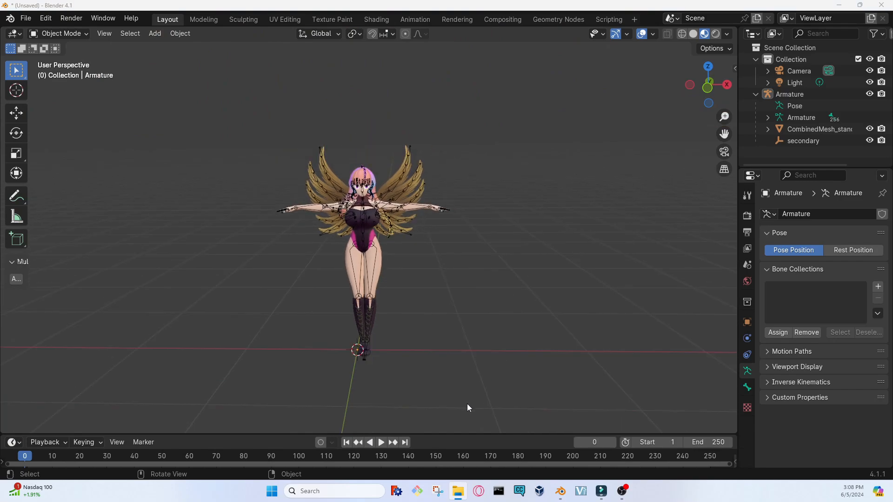
{"action": "left_click_drag", "start_coordinate": [459, 393], "coordinate": [263, 163]}
{"action": "key", "text": "Delete"}
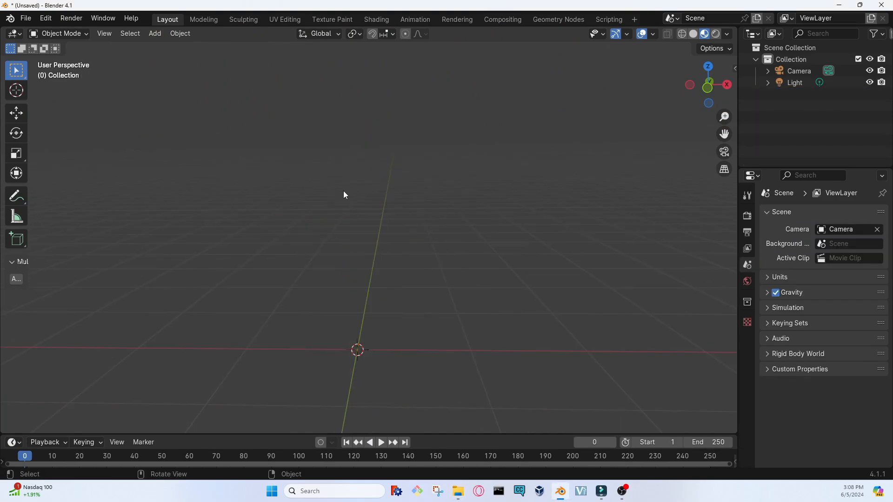
Import the avatar file wings ansi.vrm from the Documents folder.
{"action": "left_click", "coordinate": [32, 21]}
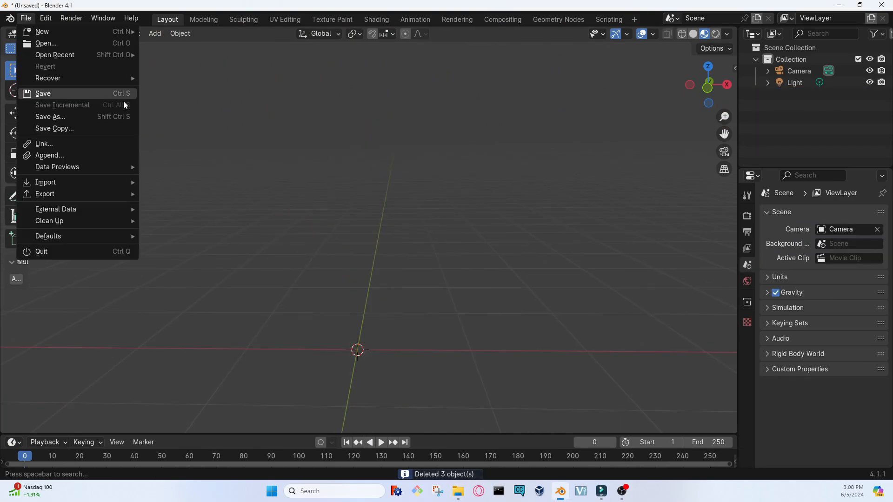
{"action": "mouse_move", "coordinate": [87, 189]}
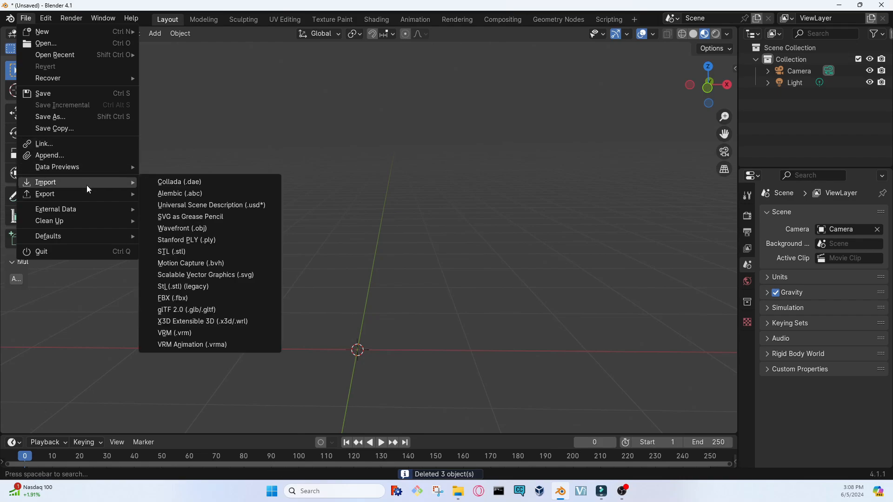
{"action": "left_click", "coordinate": [160, 332]}
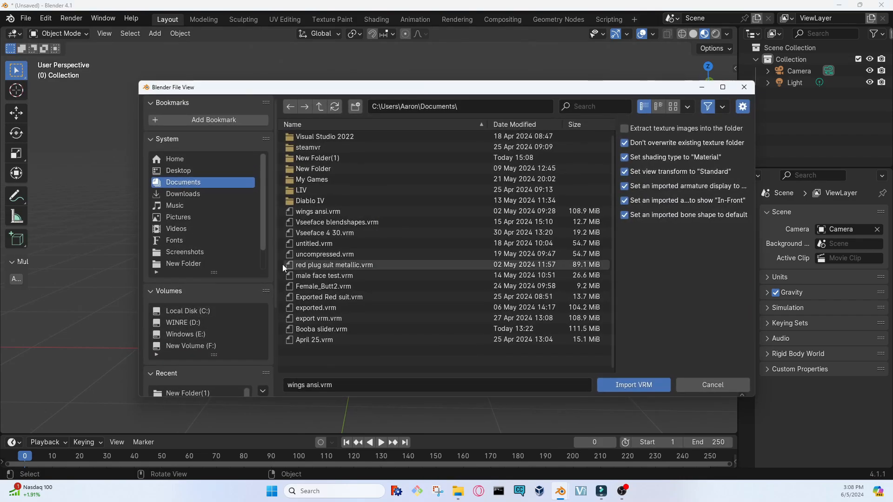
{"action": "double_click", "coordinate": [306, 211]}
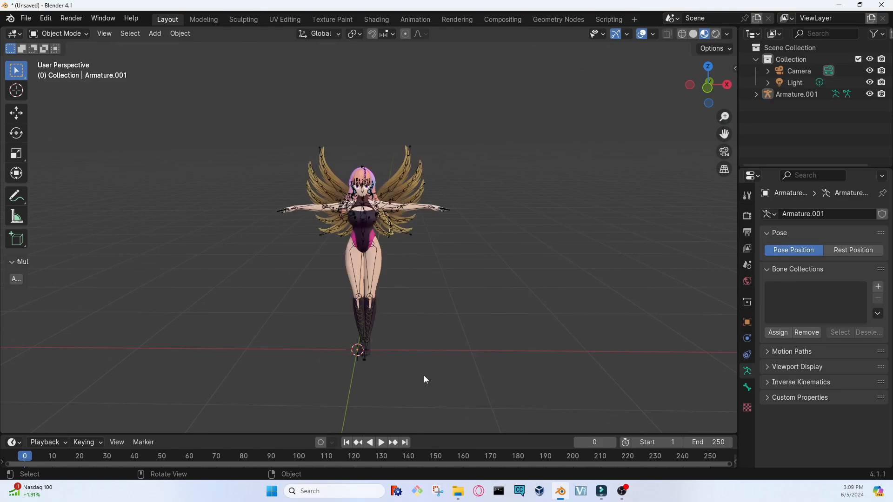
Select the entire imported avatar and move it sideways, clear of the world origin.
{"action": "left_click_drag", "start_coordinate": [425, 386], "coordinate": [176, 118]}
{"action": "left_click_drag", "start_coordinate": [479, 391], "coordinate": [163, 90]}
{"action": "key", "text": "g"}
{"action": "left_click", "coordinate": [82, 38]}
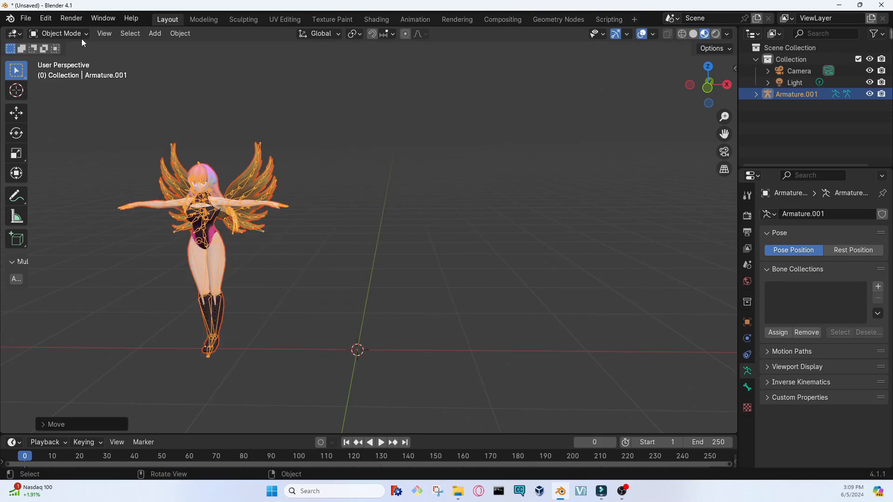
Import the second avatar file, Booba slider.vrm, from the Documents folder.
{"action": "left_click", "coordinate": [26, 18]}
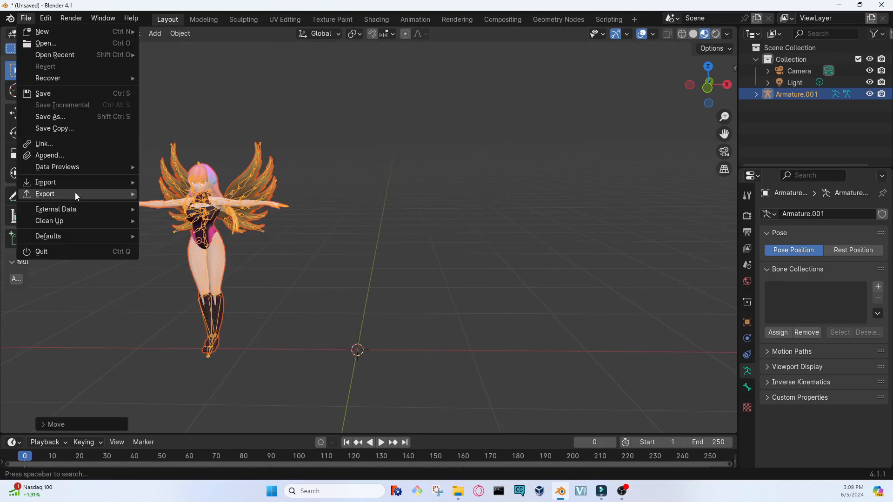
{"action": "mouse_move", "coordinate": [75, 185]}
{"action": "left_click", "coordinate": [204, 334]}
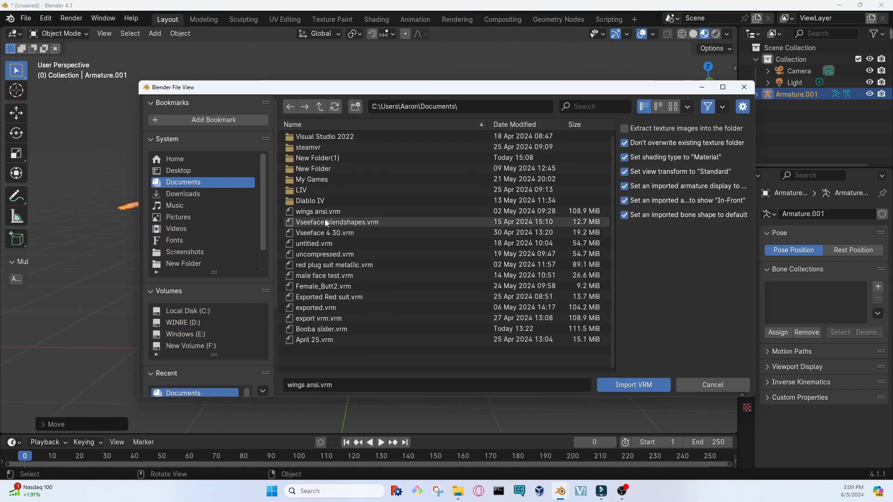
{"action": "double_click", "coordinate": [323, 329]}
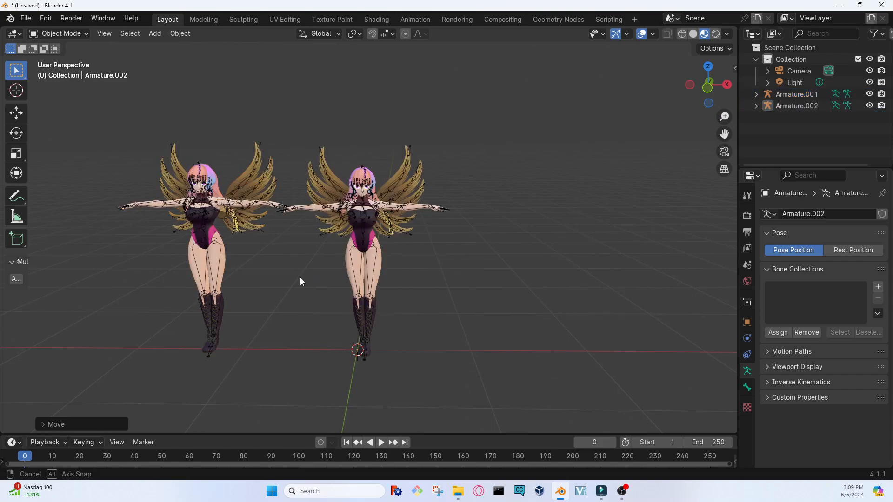
Examine the two imported avatars side by side from the front and side to compare their chest shapes.
{"action": "middle_click_drag", "start_coordinate": [300, 278], "coordinate": [354, 241]}
{"action": "scroll", "coordinate": [314, 246], "scroll_direction": "up", "scroll_amount": 5}
{"action": "scroll", "coordinate": [354, 241], "scroll_direction": "up", "scroll_amount": 4}
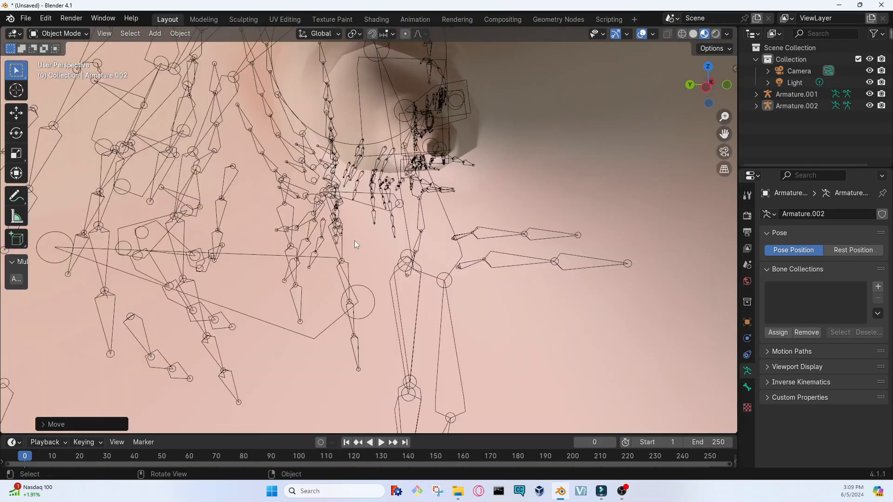
{"action": "scroll", "coordinate": [354, 241], "scroll_direction": "down", "scroll_amount": 9}
{"action": "scroll", "coordinate": [428, 255], "scroll_direction": "up", "scroll_amount": 2}
{"action": "middle_click_drag", "start_coordinate": [445, 254], "coordinate": [335, 262]}
{"action": "scroll", "coordinate": [429, 255], "scroll_direction": "up", "scroll_amount": 2}
{"action": "scroll", "coordinate": [312, 260], "scroll_direction": "down", "scroll_amount": 4}
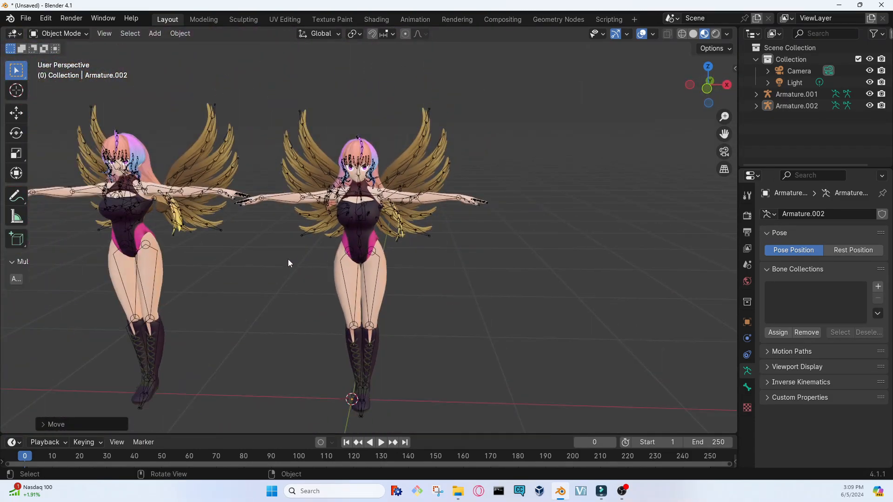
{"action": "scroll", "coordinate": [259, 271], "scroll_direction": "up", "scroll_amount": 1}
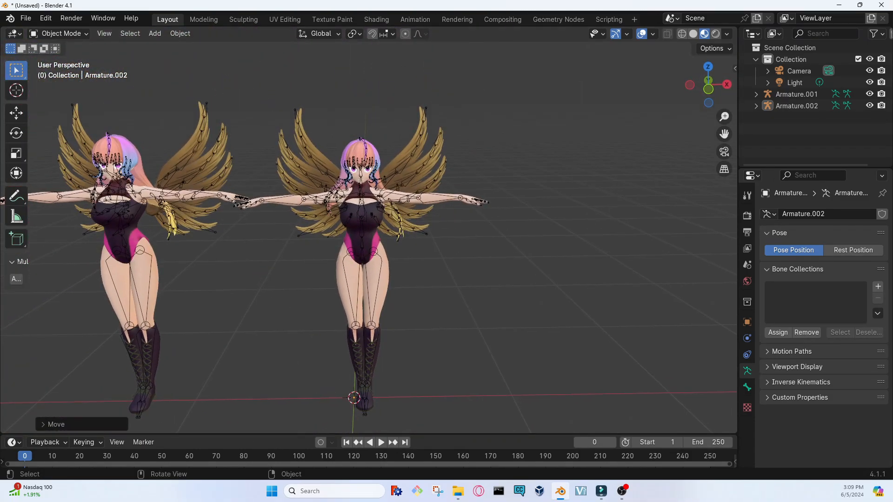